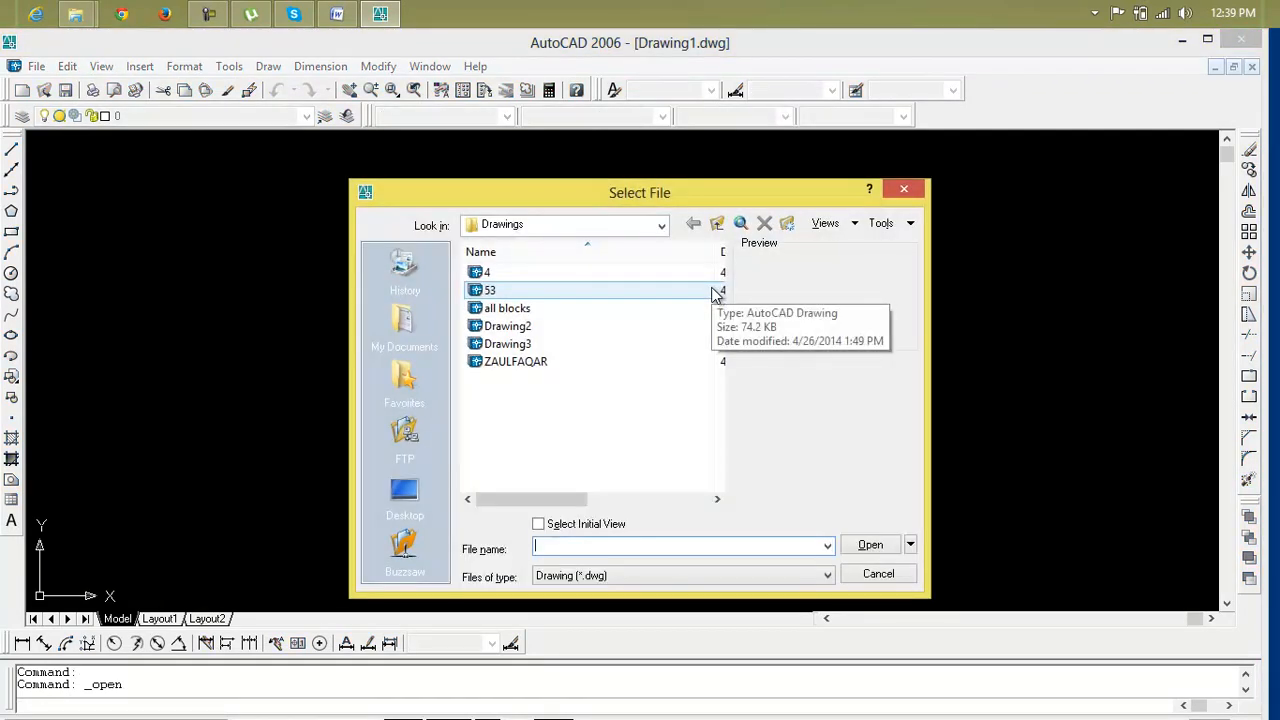
# Open the drawing file Drawing3 from the Drawings folder
pyautogui.click(700, 326)
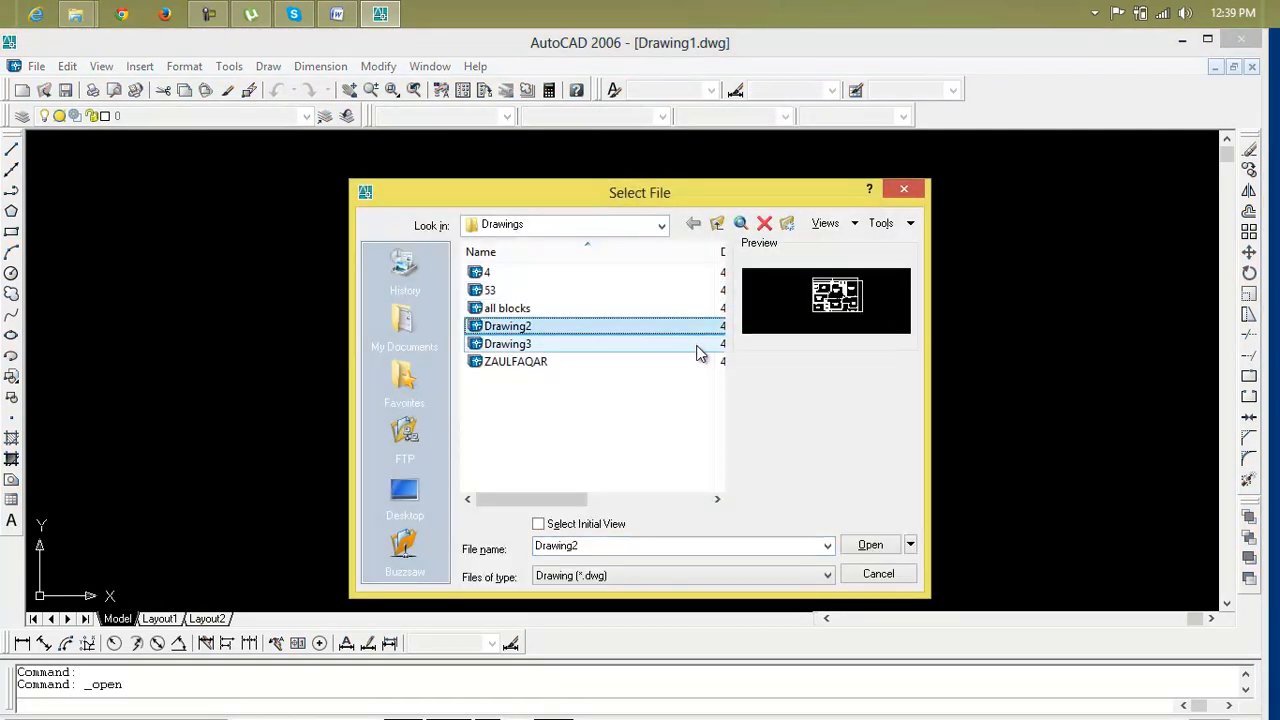
pyautogui.click(697, 346)
pyautogui.click(899, 548)
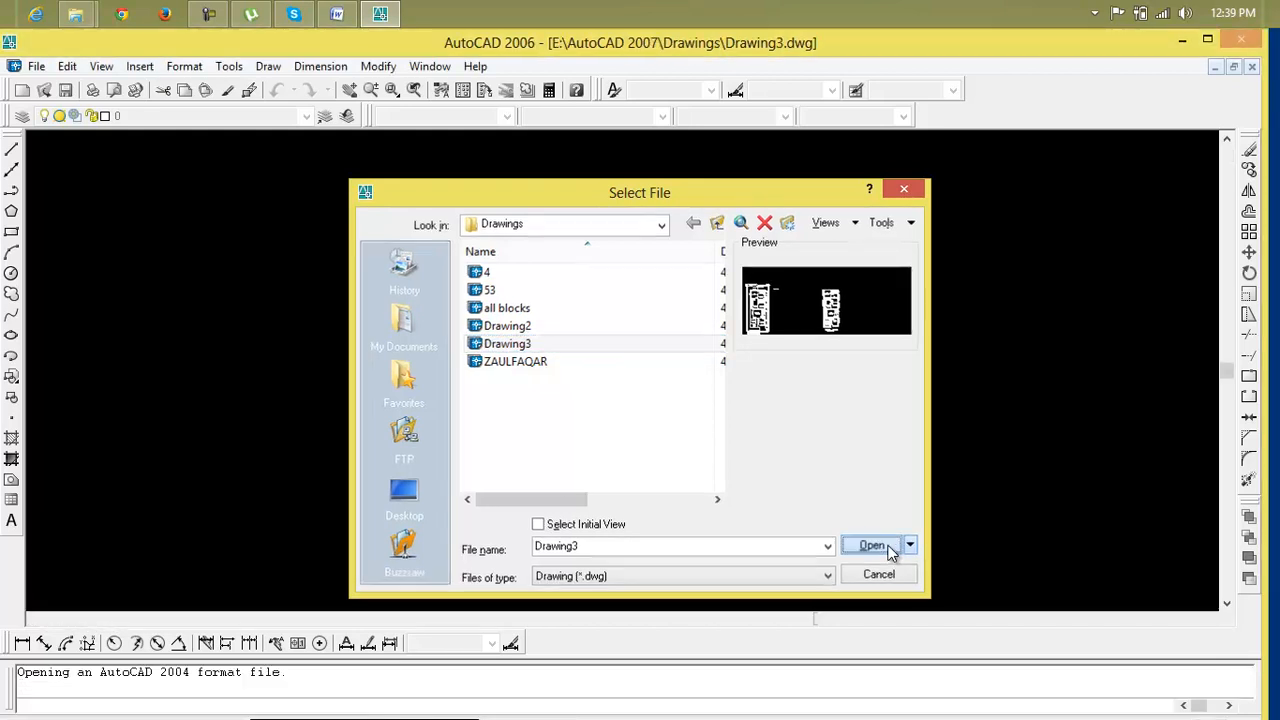
# Zoom in and select the GROUND FLOOR title together with its scale text
pyautogui.moveTo(627, 474); pyautogui.dragTo(795, 375, button='middle')
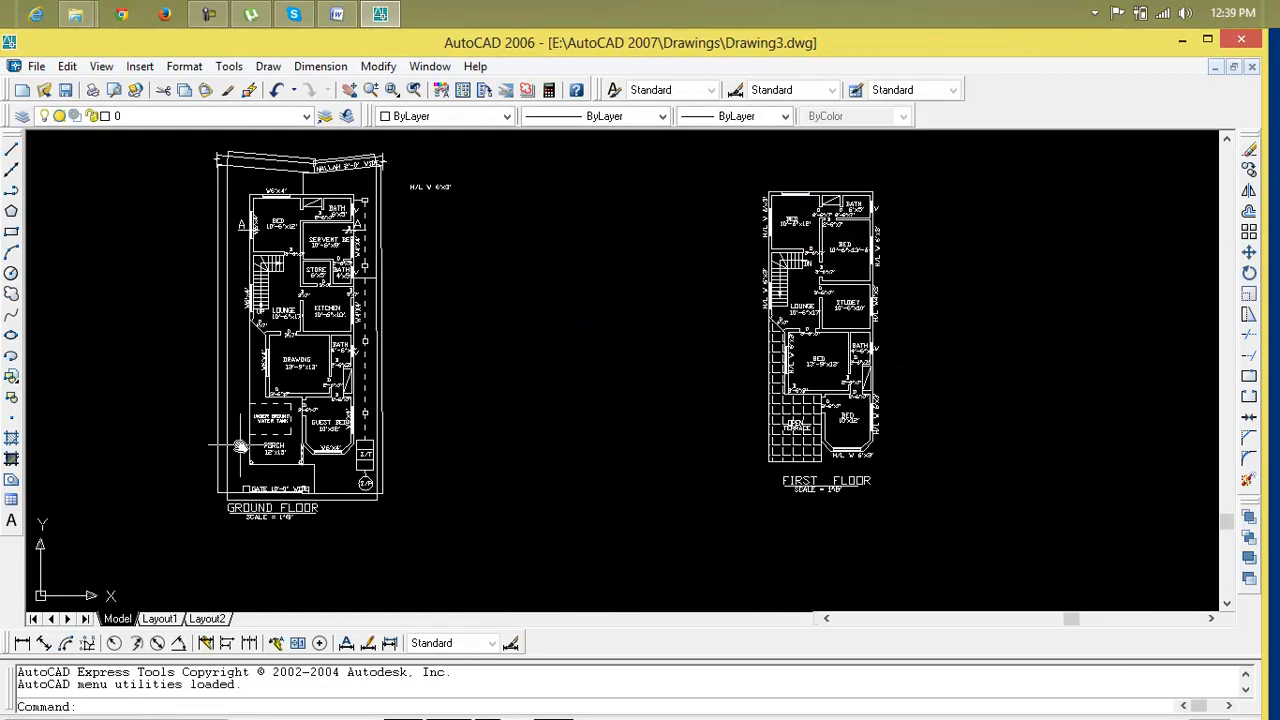
pyautogui.scroll(5, 244, 446)
pyautogui.moveTo(320, 455); pyautogui.dragTo(323, 220, button='middle')
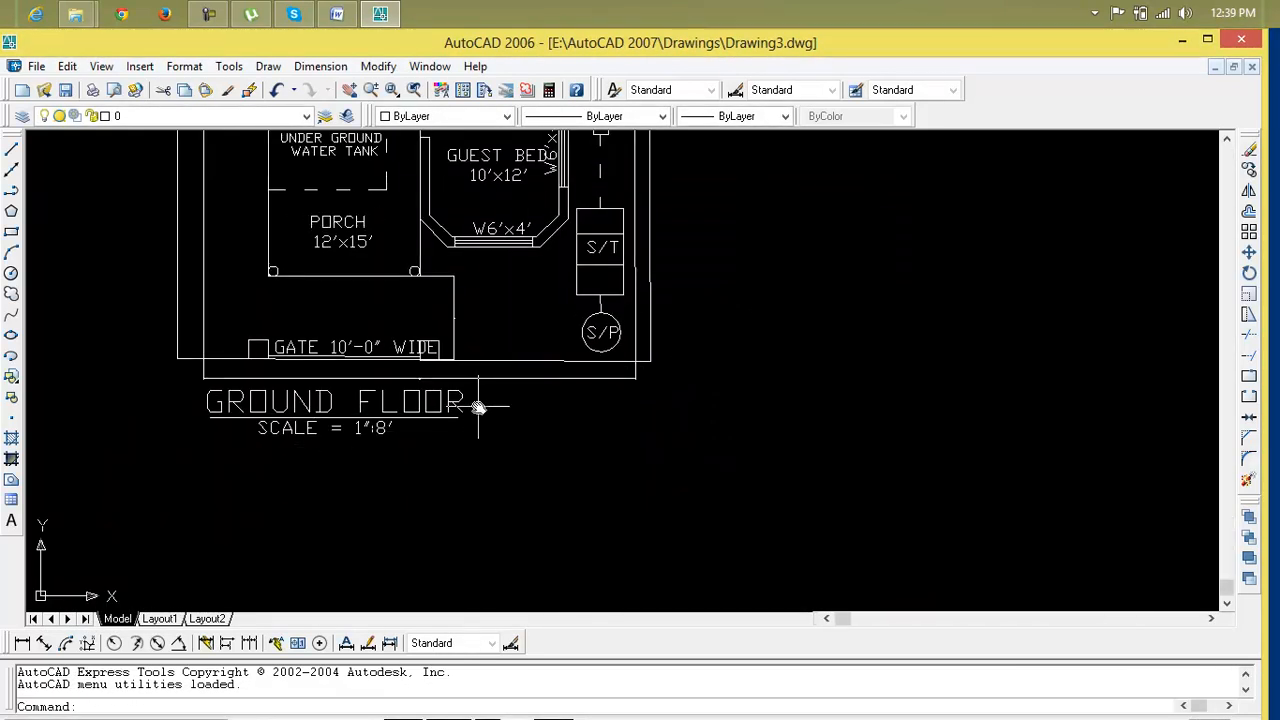
pyautogui.click(492, 466)
pyautogui.click(143, 383)
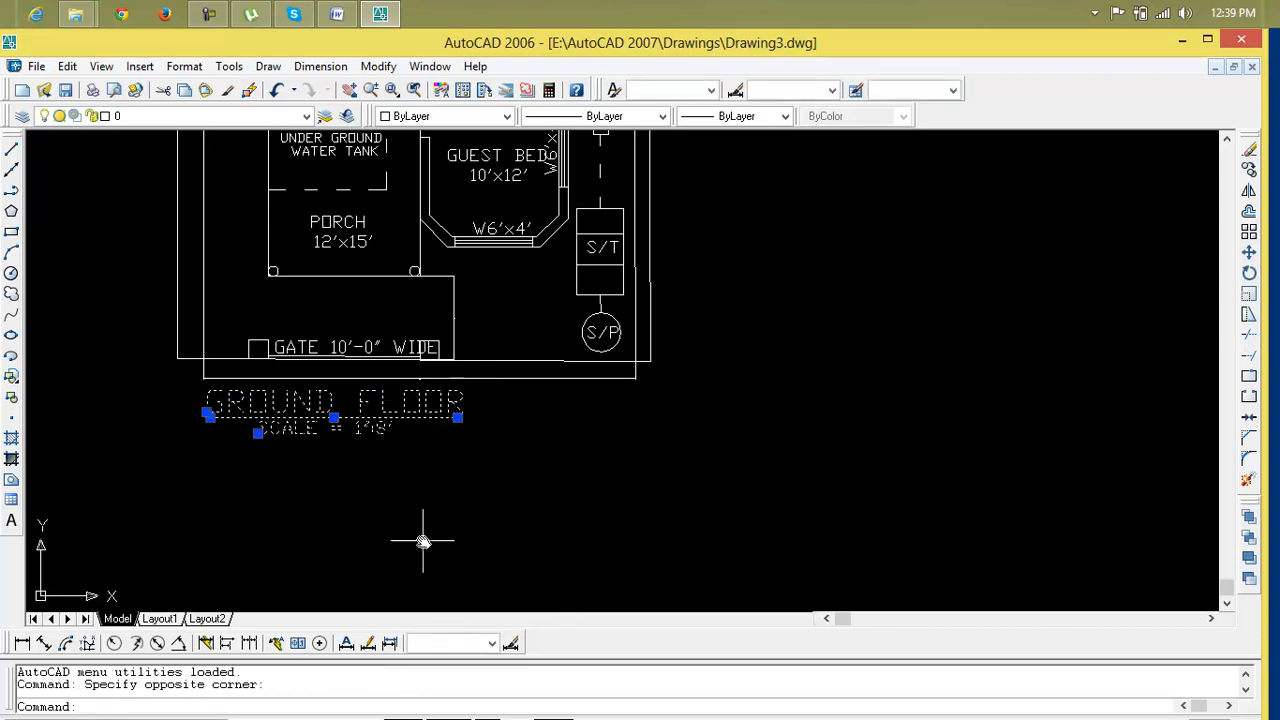
# Examine the positions of the GROUND FLOOR and FIRST FLOOR titles below both plans
pyautogui.scroll(-3, 423, 541)
pyautogui.scroll(-2, 894, 514)
pyautogui.moveTo(894, 514); pyautogui.dragTo(432, 459, button='middle')
pyautogui.scroll(5, 580, 437)
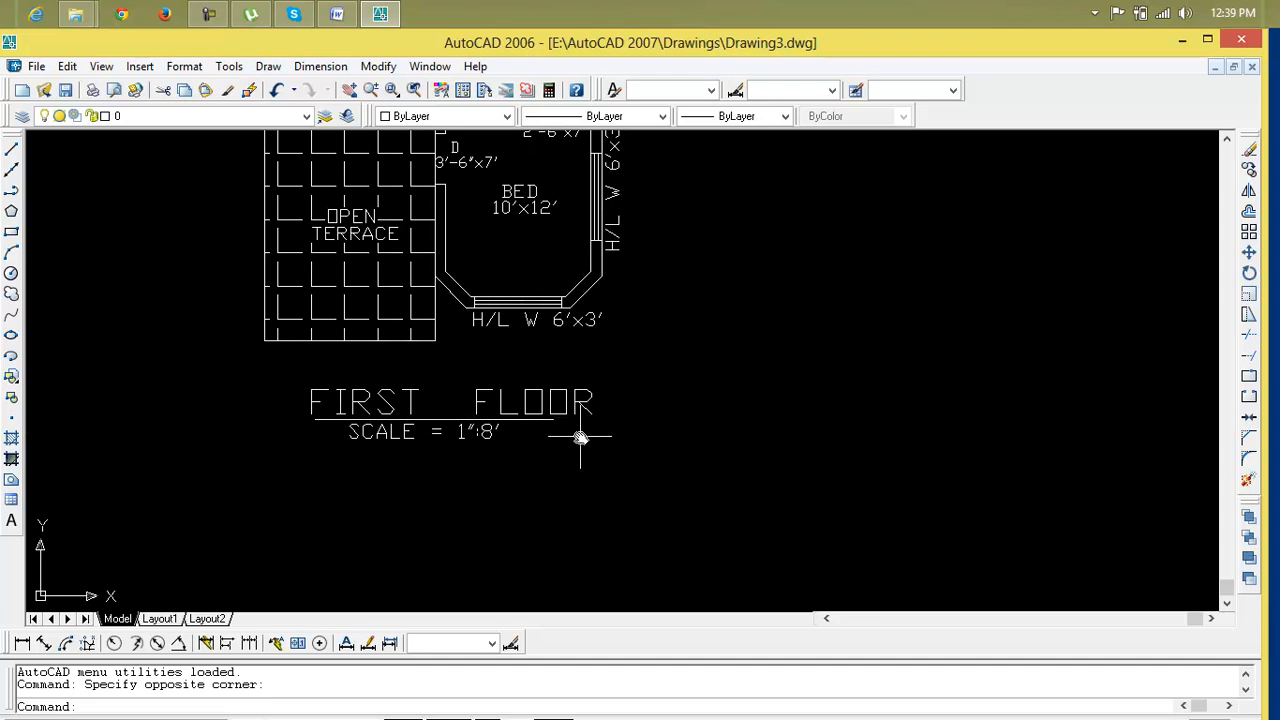
pyautogui.scroll(-5, 580, 437)
pyautogui.moveTo(555, 437); pyautogui.dragTo(828, 443, button='middle')
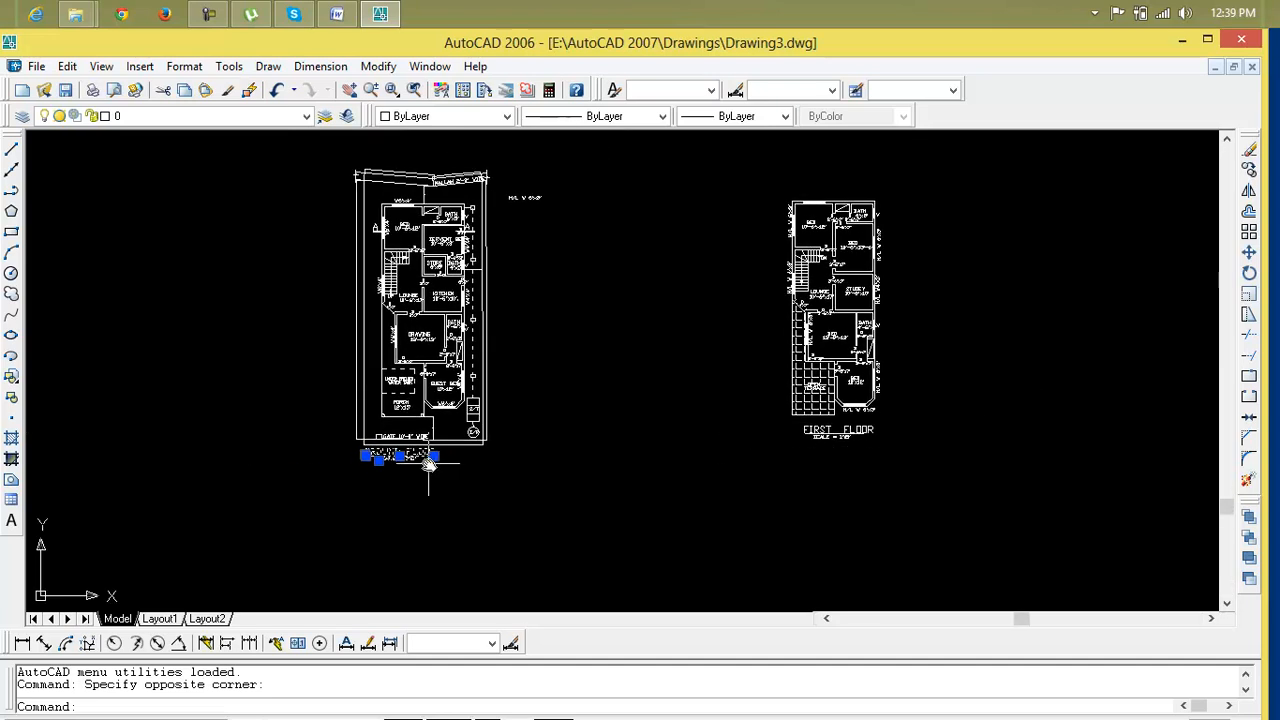
pyautogui.scroll(2, 429, 463)
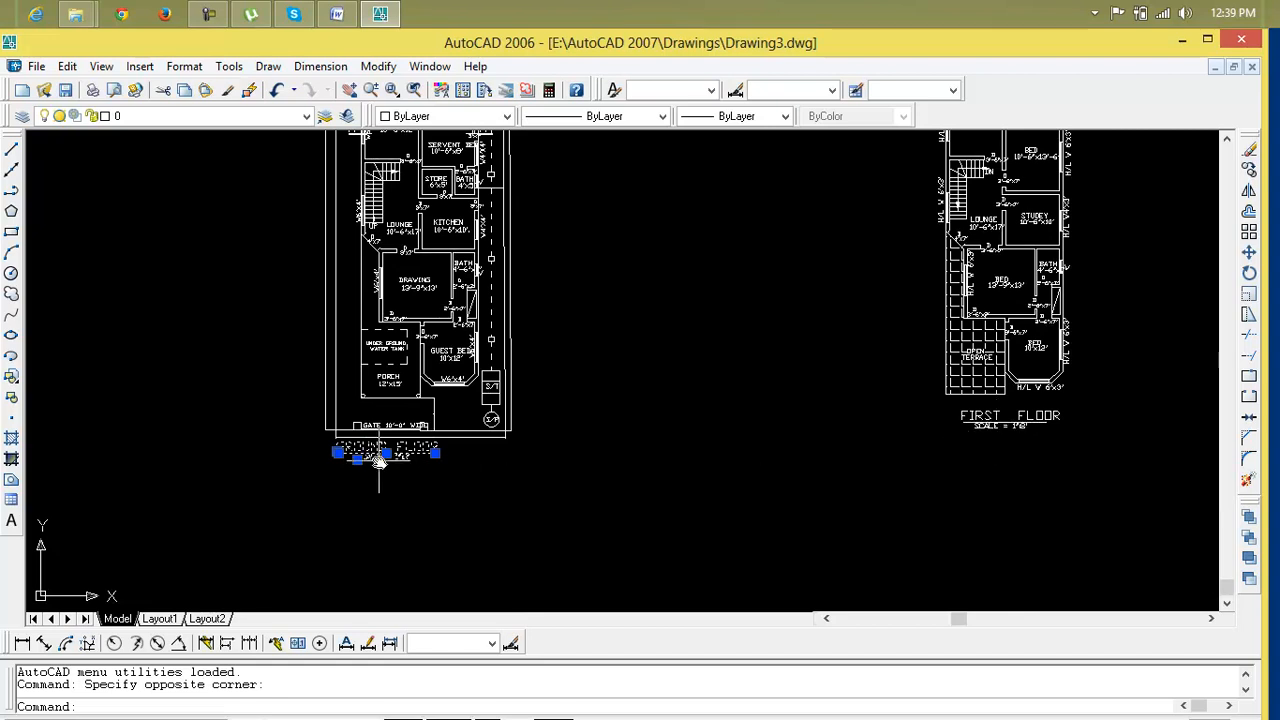
pyautogui.scroll(2, 379, 461)
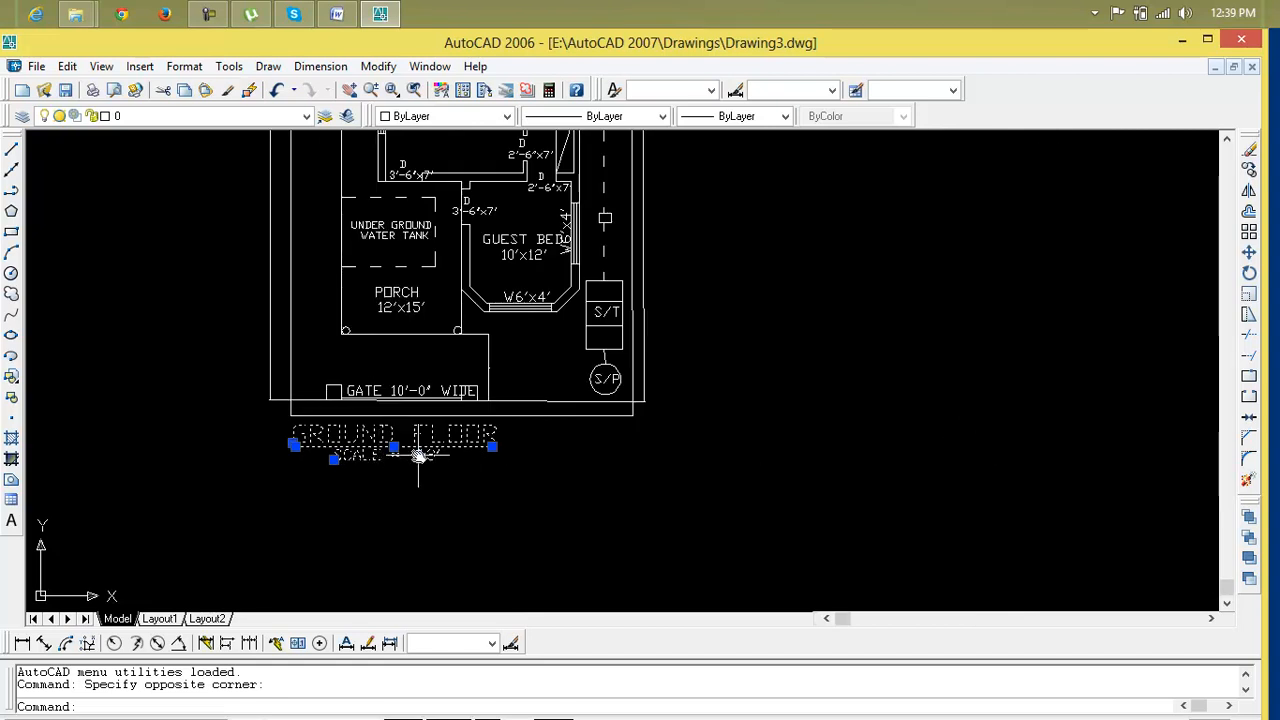
pyautogui.scroll(1, 419, 455)
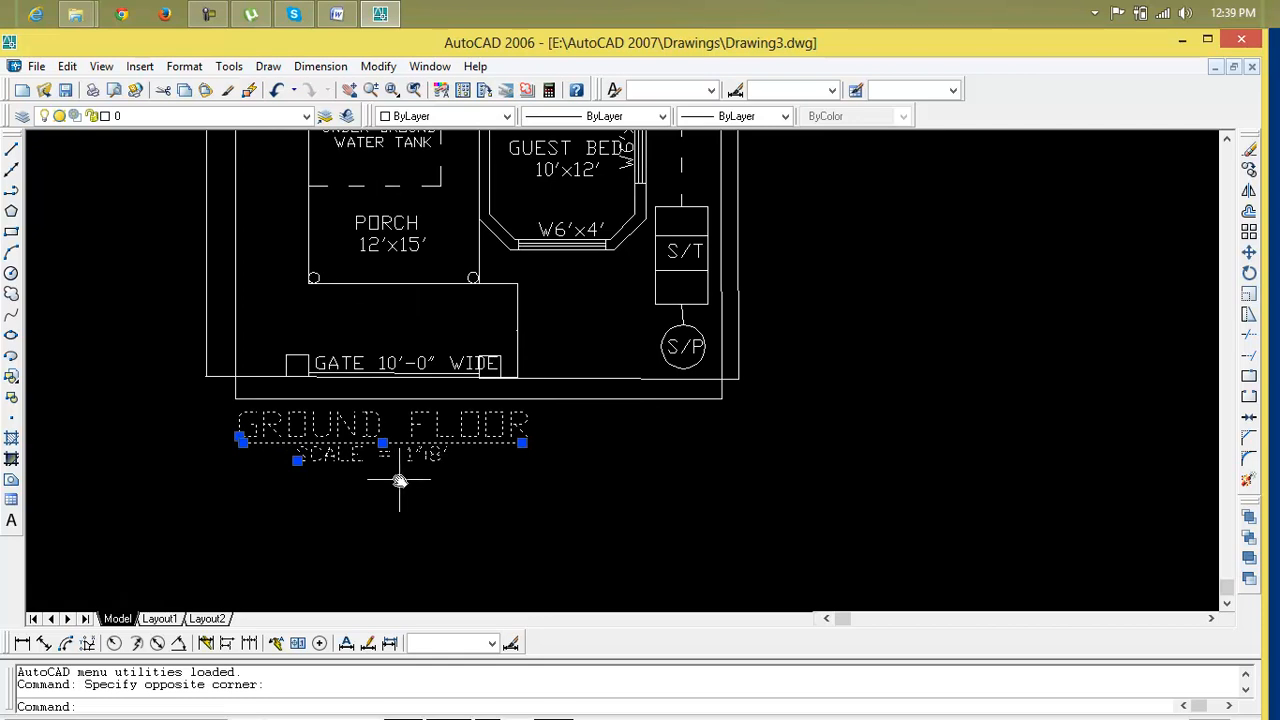
pyautogui.moveTo(399, 481); pyautogui.dragTo(491, 491, button='middle')
pyautogui.scroll(1, 488, 492)
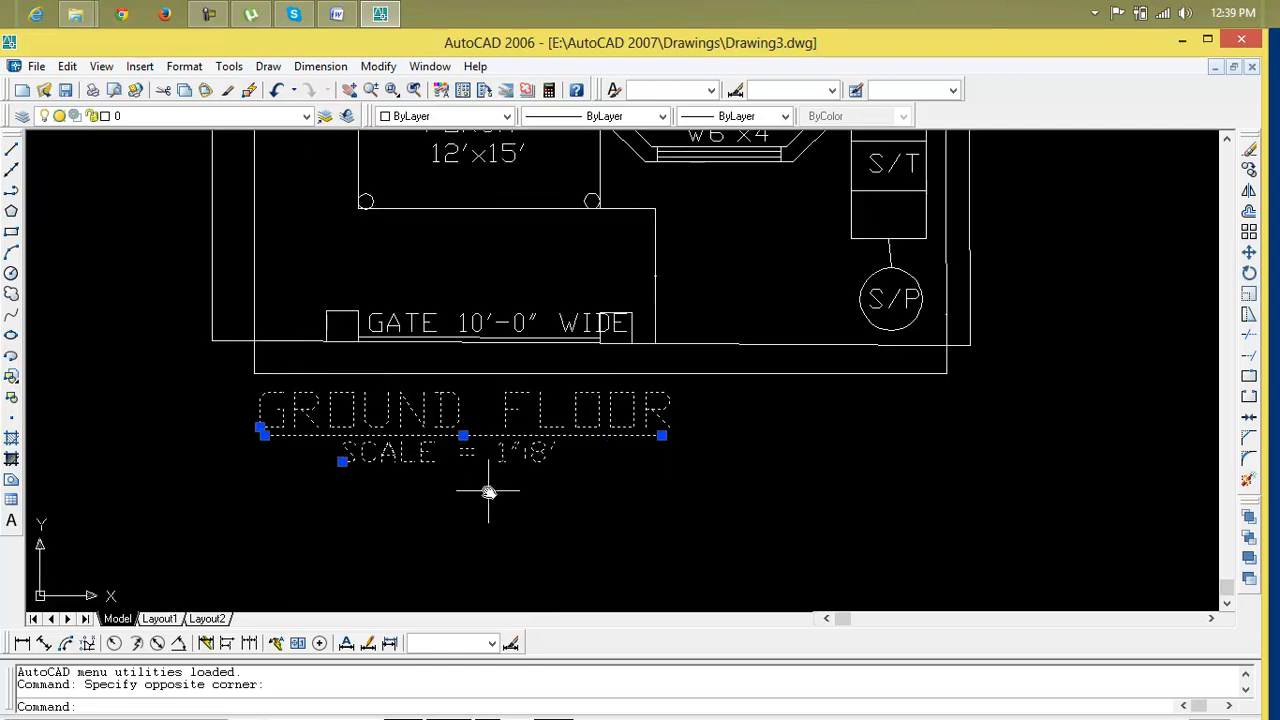
# Try to stretch the GROUND FLOOR title using one of its grips
pyautogui.click(464, 437)
pyautogui.scroll(-2, 951, 456)
pyautogui.scroll(-2, 951, 456)
pyautogui.moveTo(846, 523); pyautogui.dragTo(728, 646, button='middle')
pyautogui.press('Escape')
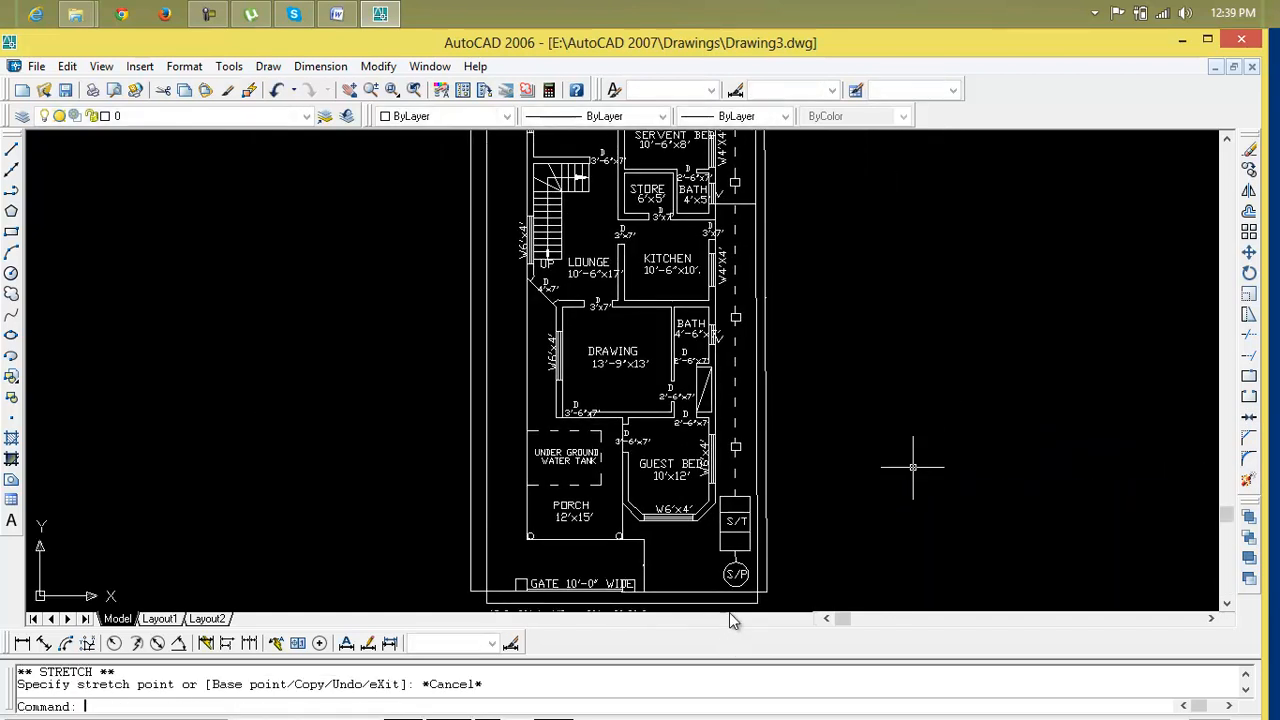
pyautogui.scroll(-1, 730, 610)
pyautogui.scroll(-2, 777, 454)
pyautogui.moveTo(794, 451); pyautogui.dragTo(597, 292, button='middle')
pyautogui.scroll(3, 517, 347)
pyautogui.press('Escape')
pyautogui.press('Escape')
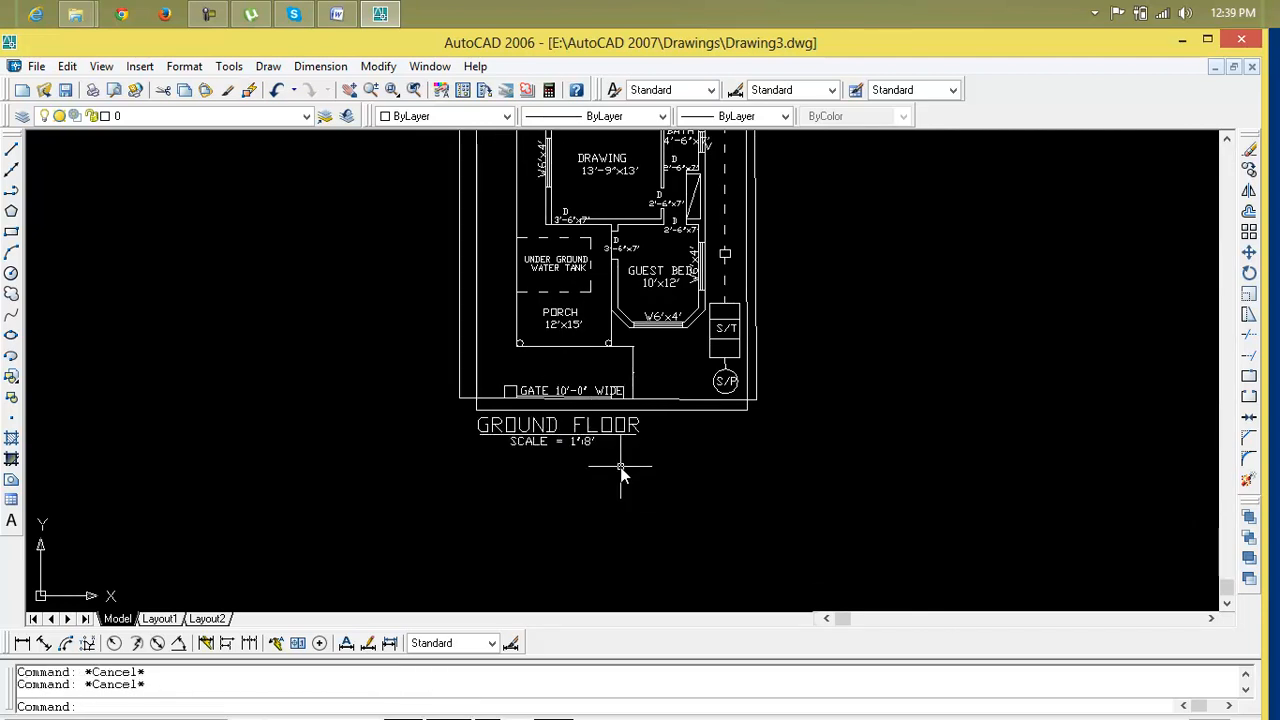
pyautogui.write('m')
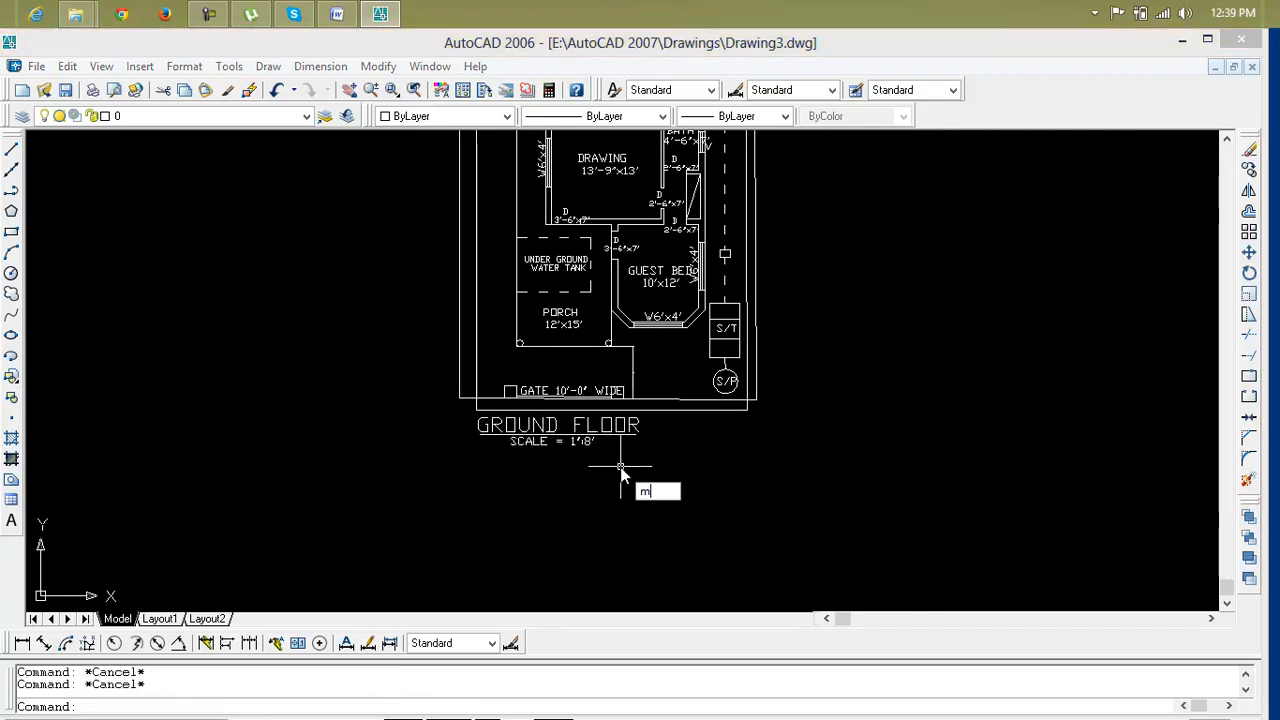
pyautogui.press('Return')
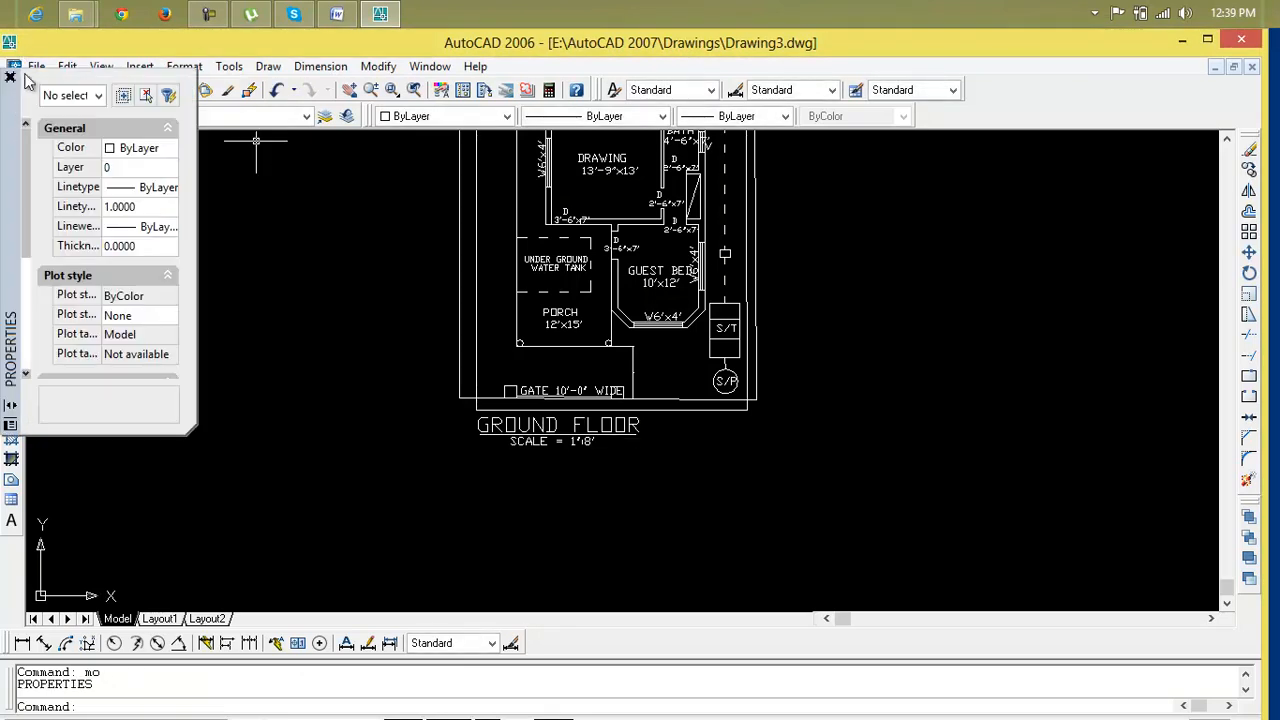
pyautogui.click(12, 75)
# Move the GROUND FLOOR title and scale text from below the ground floor plan to above it
pyautogui.write('m')
pyautogui.press('Return')
pyautogui.click(674, 466)
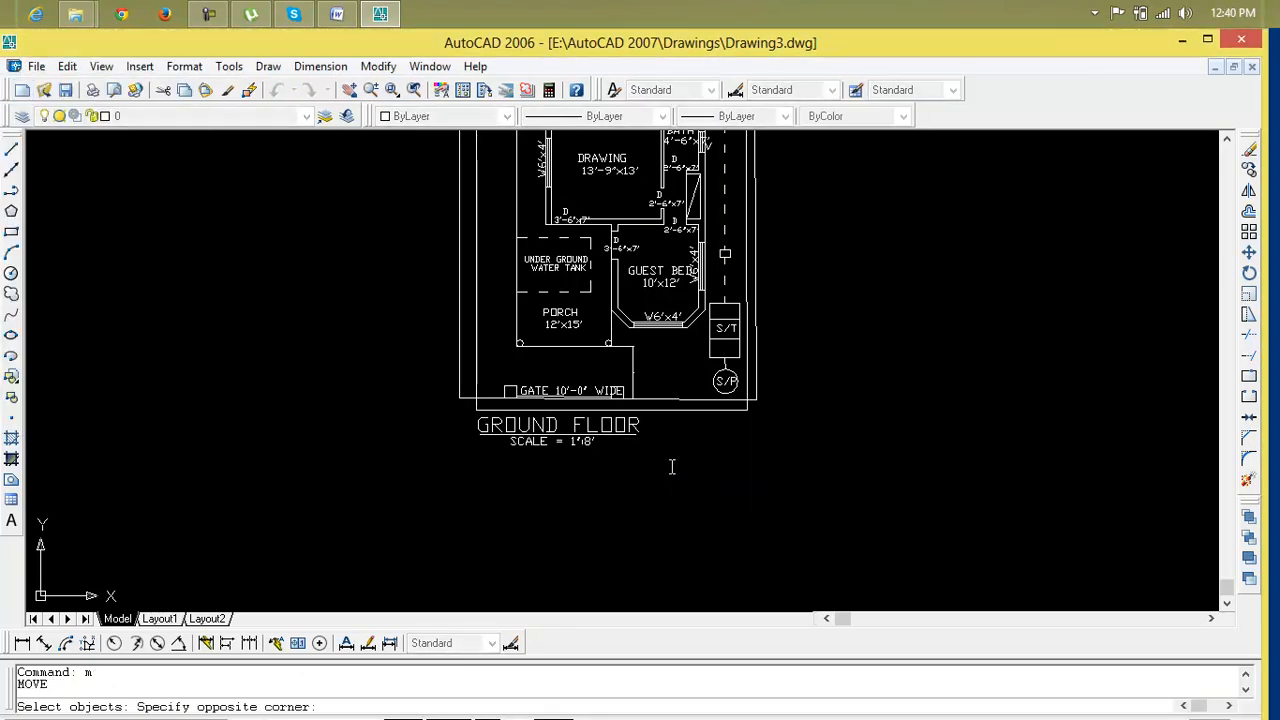
pyautogui.click(441, 422)
pyautogui.press('Return')
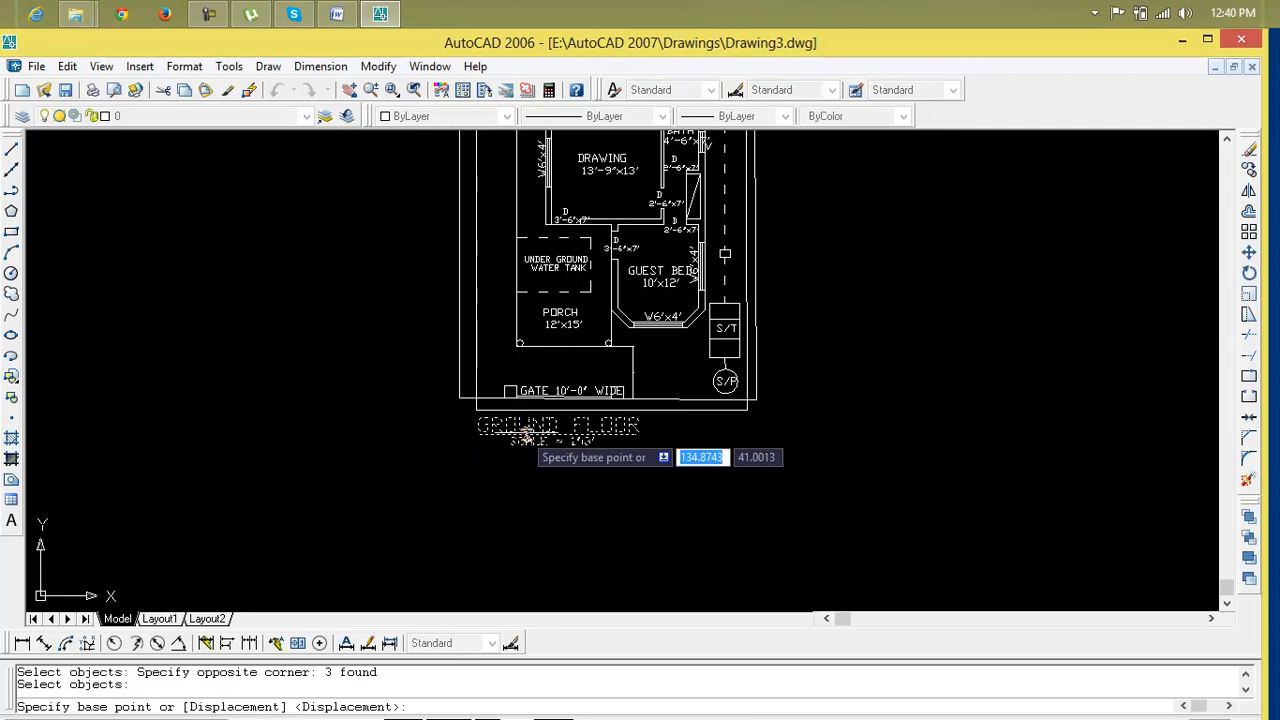
pyautogui.rightClick(550, 441)
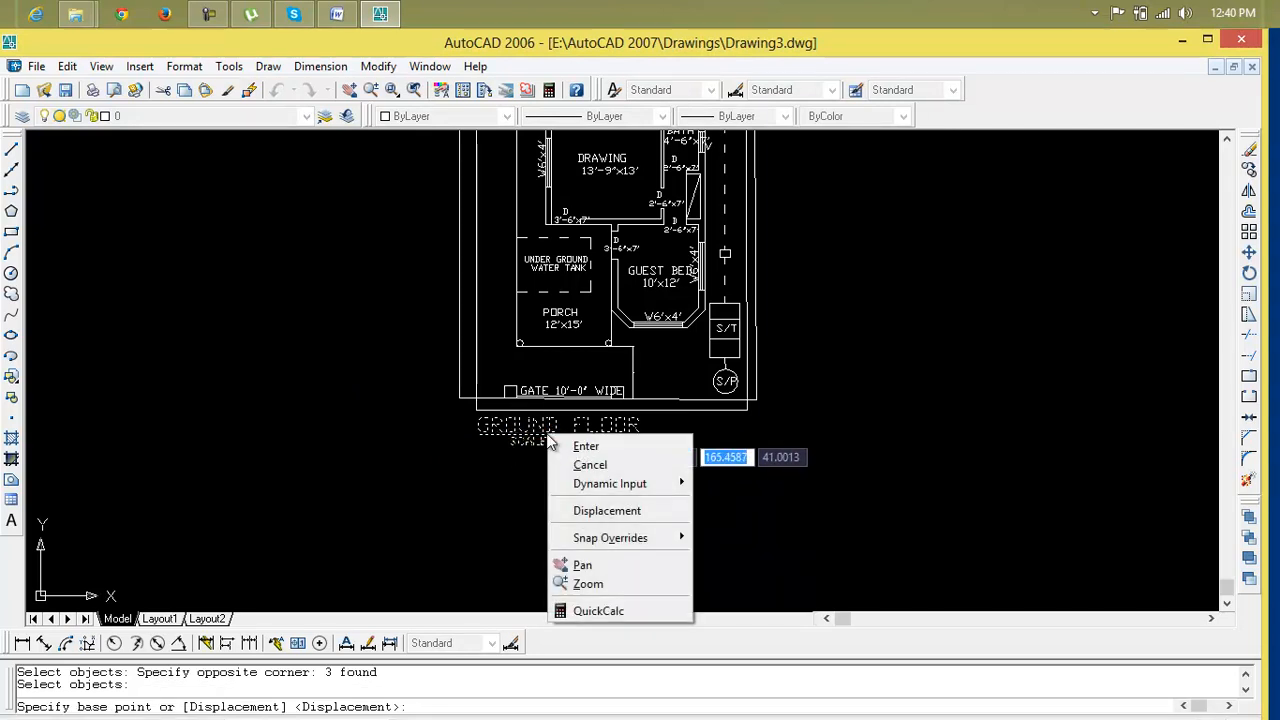
pyautogui.click(562, 445)
pyautogui.scroll(-6, 553, 440)
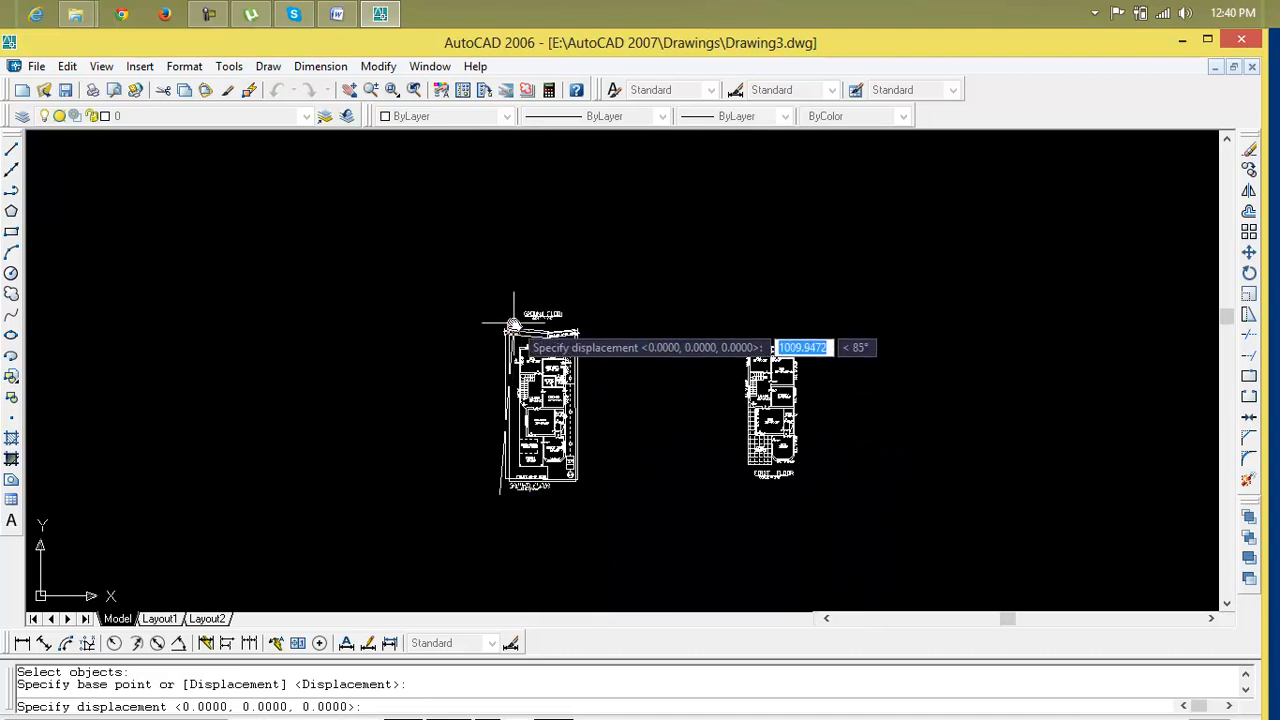
pyautogui.click(515, 323)
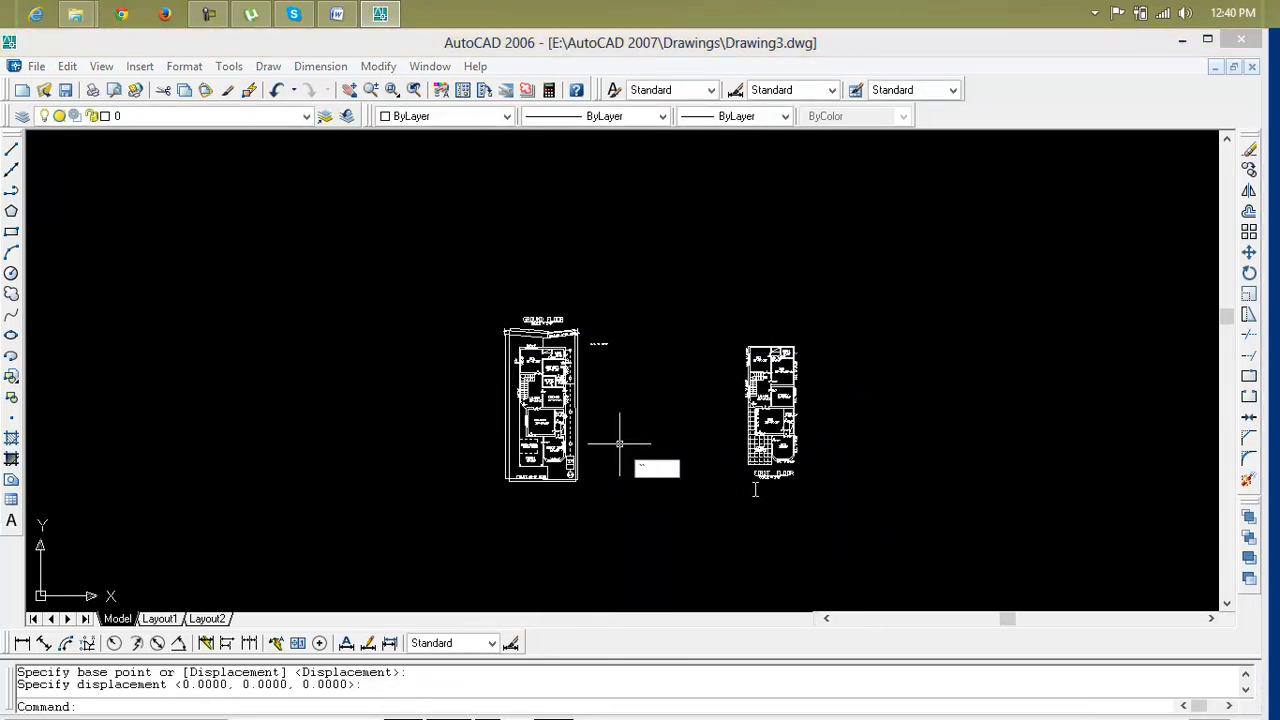
pyautogui.press('Escape')
pyautogui.press('Escape')
# Move the FIRST FLOOR title and scale text from below the first floor plan to above it
pyautogui.scroll(6, 745, 530)
pyautogui.scroll(2, 726, 540)
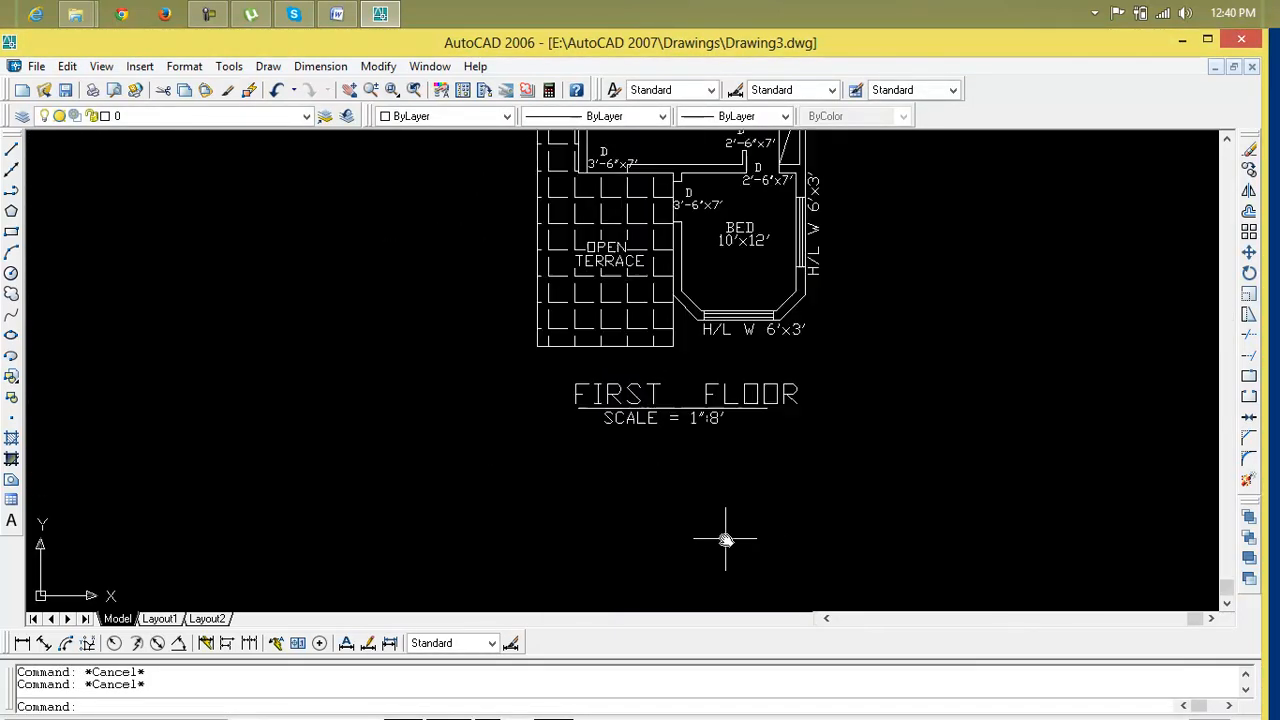
pyautogui.write('m')
pyautogui.press('Return')
pyautogui.click(818, 372)
pyautogui.click(495, 436)
pyautogui.press('Return')
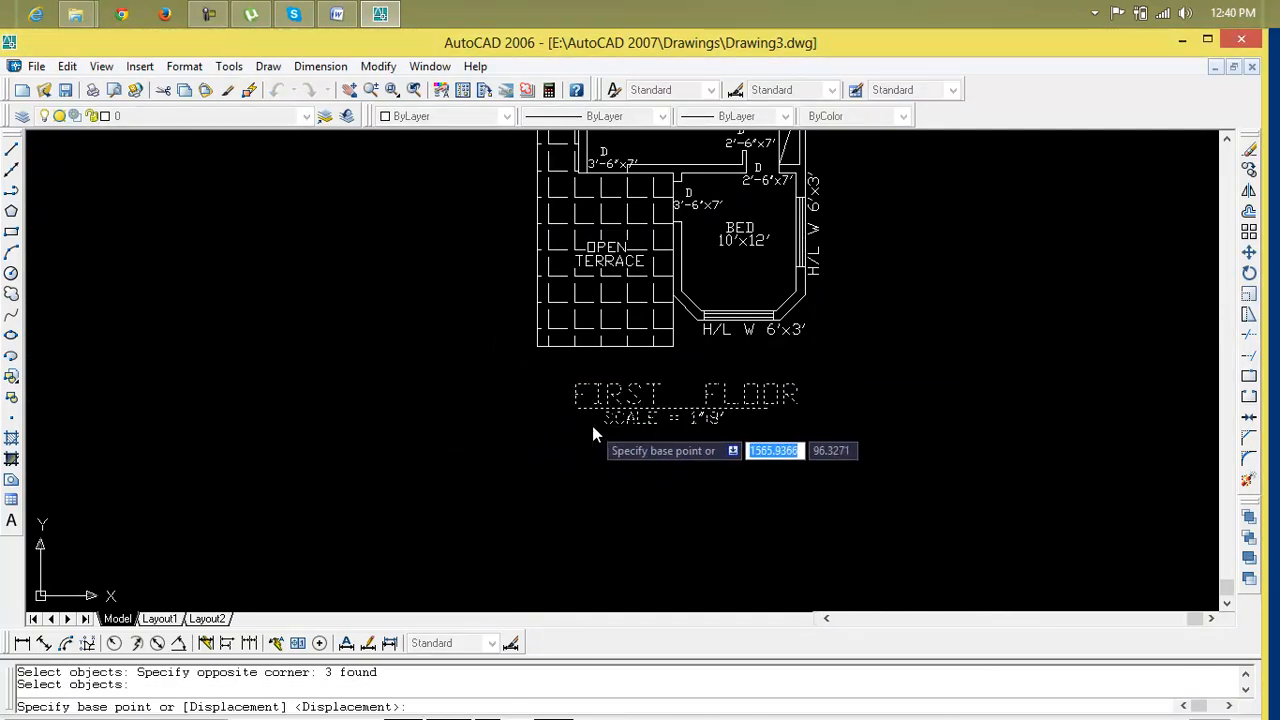
pyautogui.click(598, 425)
pyautogui.scroll(-2, 599, 424)
pyautogui.scroll(-2, 599, 424)
pyautogui.moveTo(608, 152); pyautogui.dragTo(549, 552, button='middle')
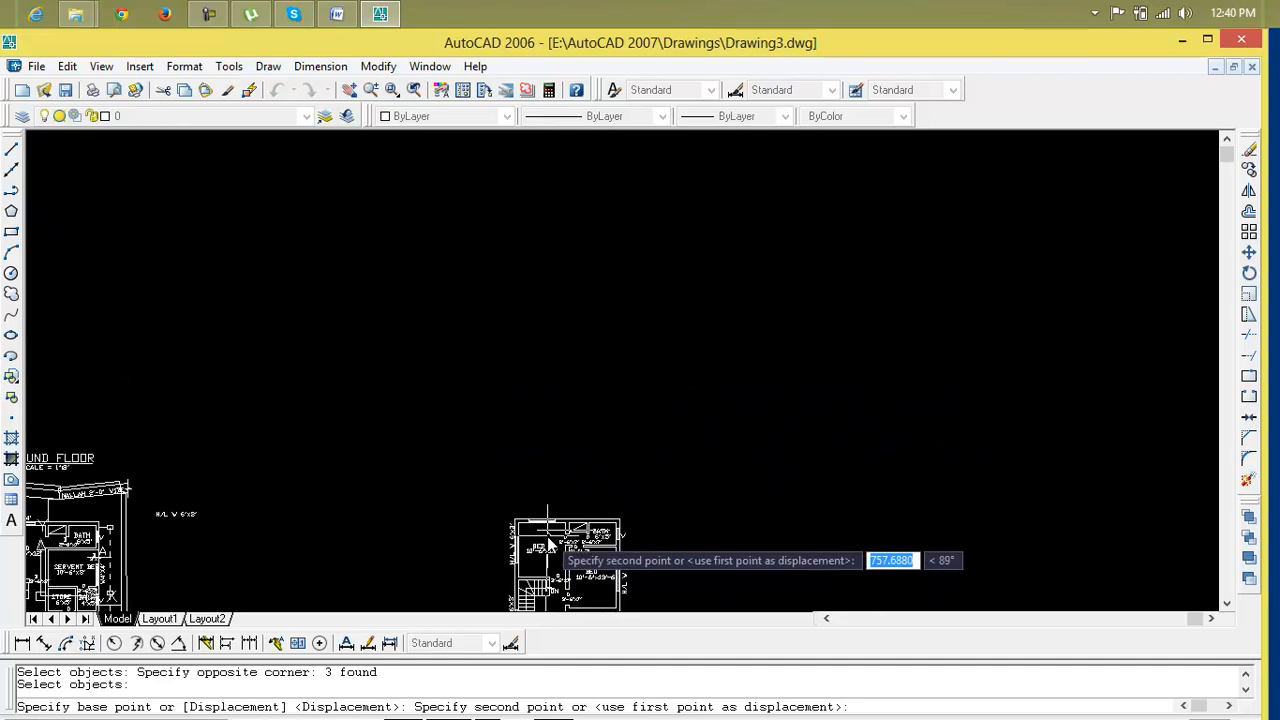
pyautogui.click(536, 509)
# Inspect the gate and septic tank area at the bottom of the ground floor plan
pyautogui.scroll(-5, 508, 595)
pyautogui.moveTo(505, 598); pyautogui.dragTo(571, 463, button='middle')
pyautogui.scroll(5, 454, 594)
pyautogui.moveTo(466, 580); pyautogui.dragTo(666, 529, button='middle')
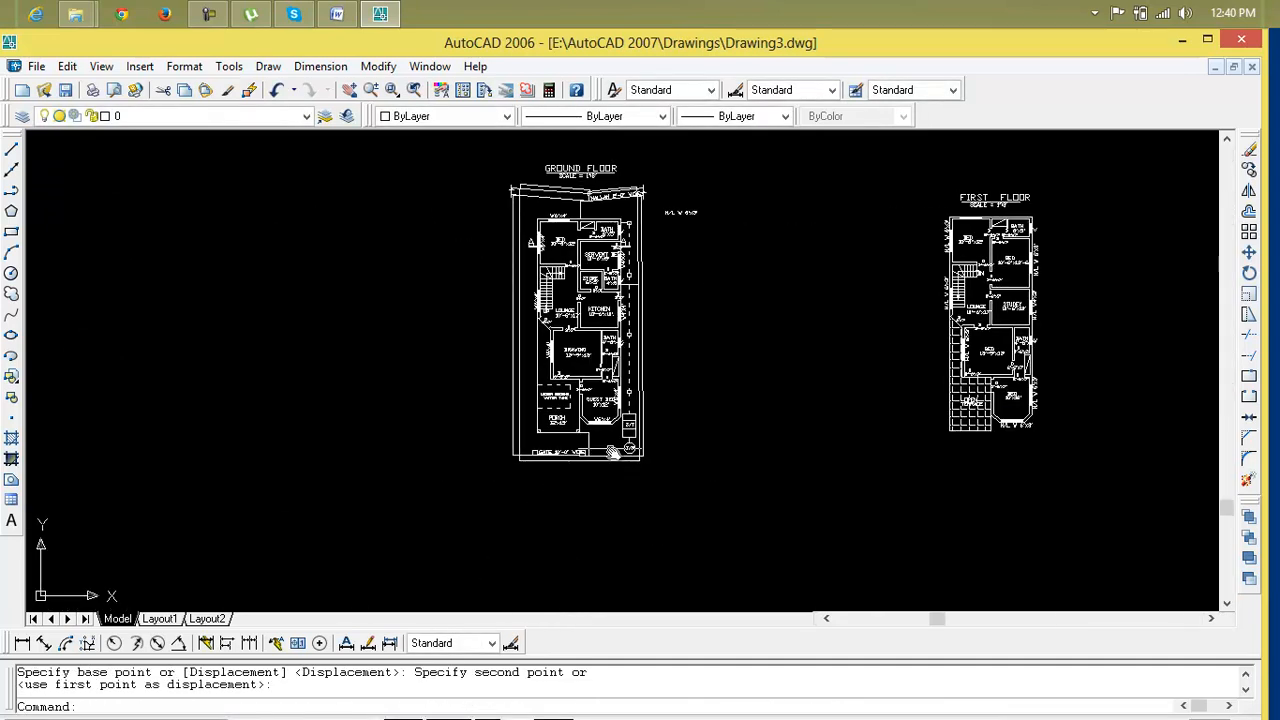
pyautogui.scroll(2, 595, 462)
pyautogui.moveTo(552, 535); pyautogui.dragTo(552, 499, button='middle')
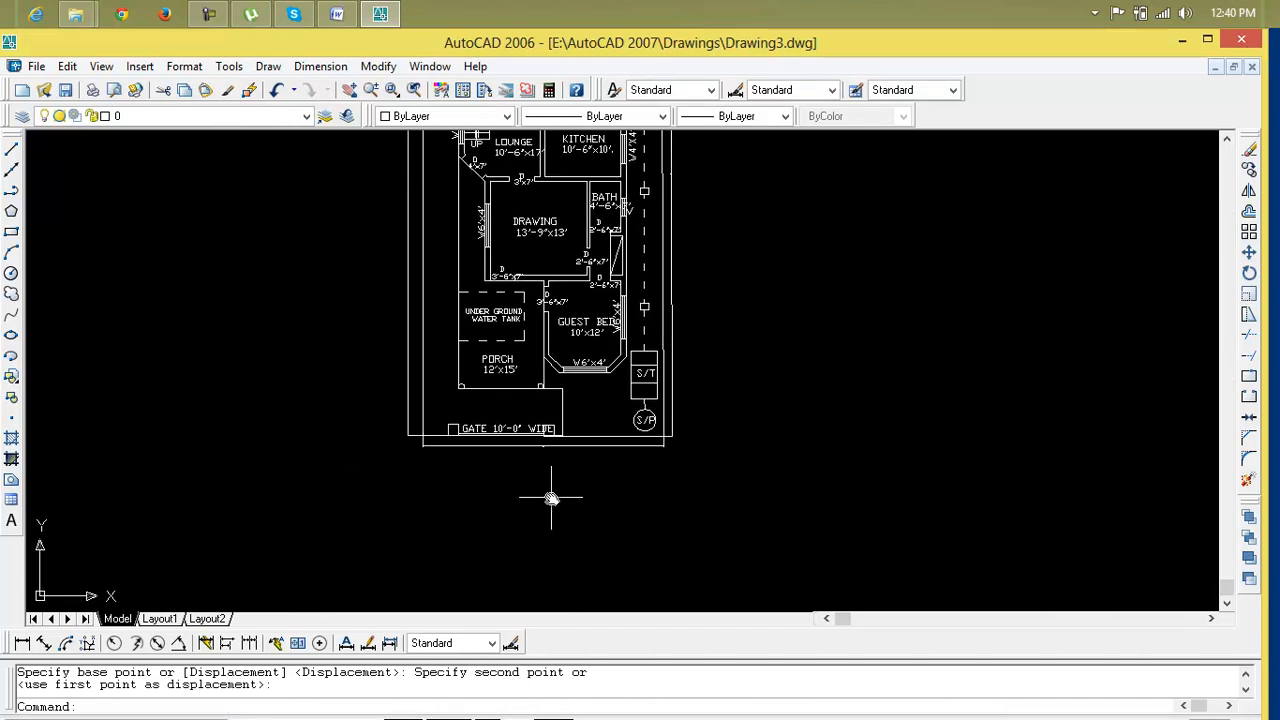
pyautogui.scroll(5, 578, 462)
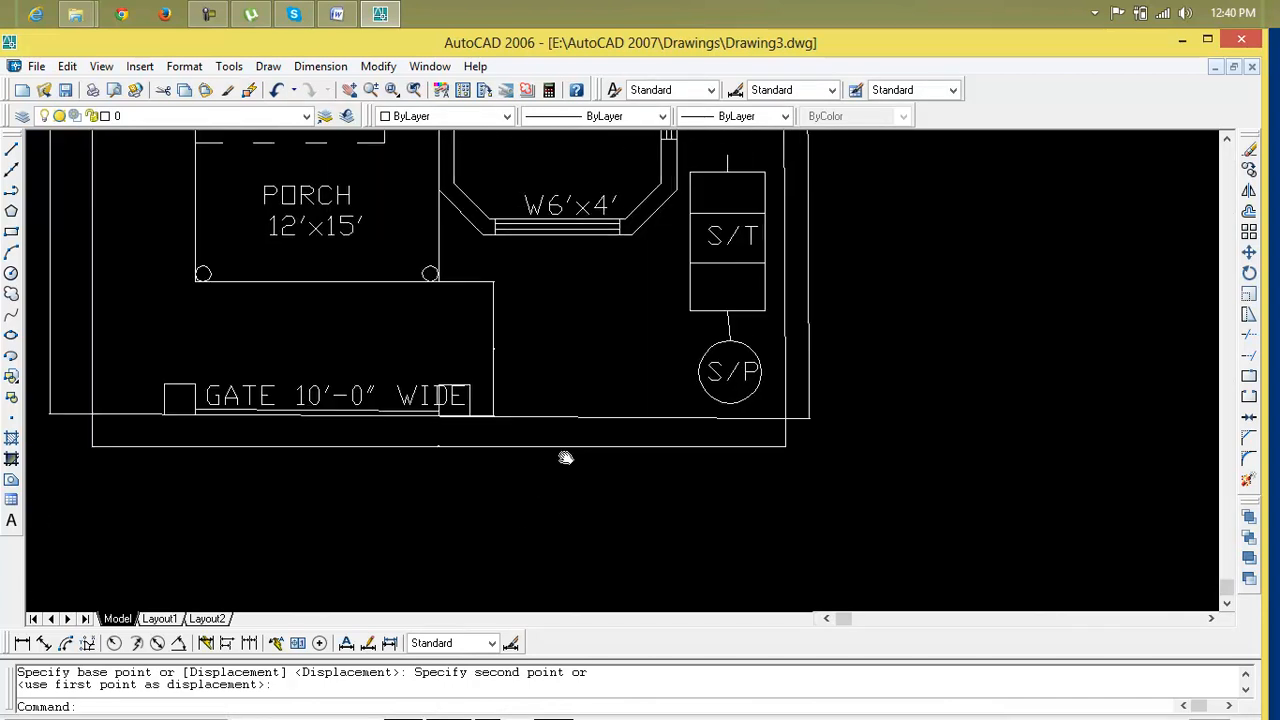
pyautogui.moveTo(570, 454); pyautogui.dragTo(543, 500, button='middle')
pyautogui.press('Escape')
pyautogui.press('Escape')
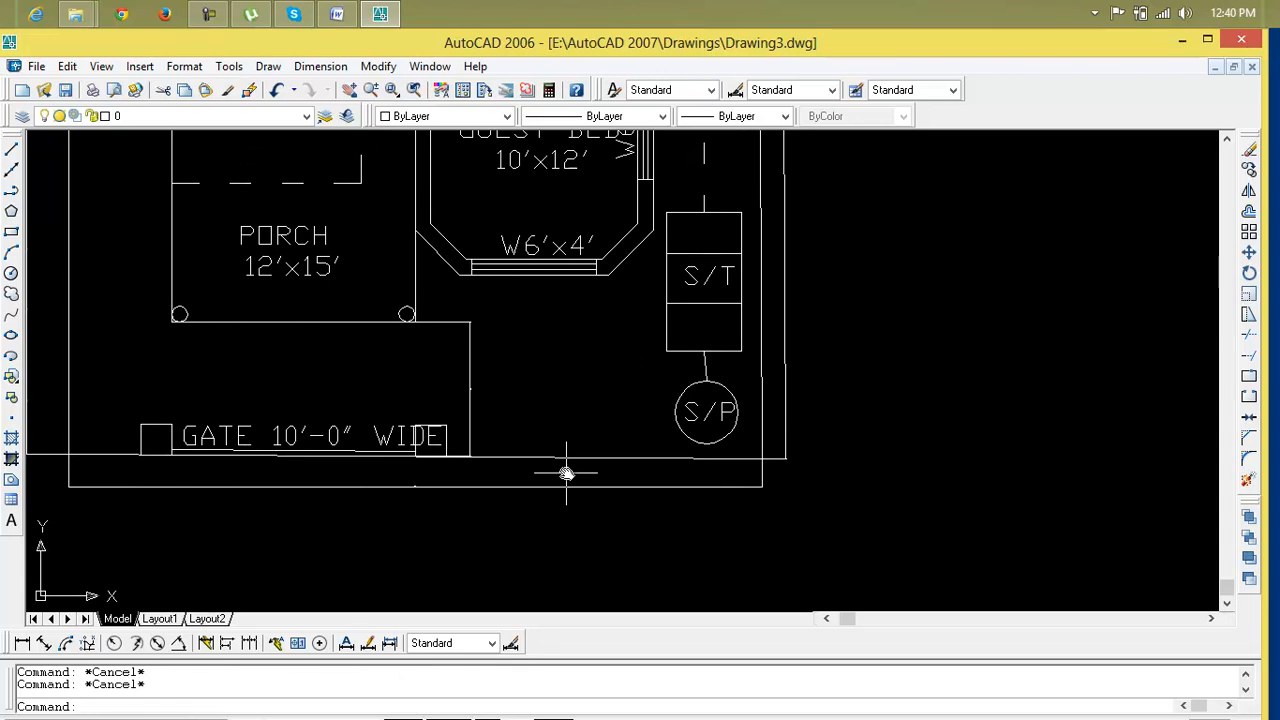
pyautogui.scroll(-2, 566, 474)
pyautogui.moveTo(566, 471); pyautogui.dragTo(565, 429, button='middle')
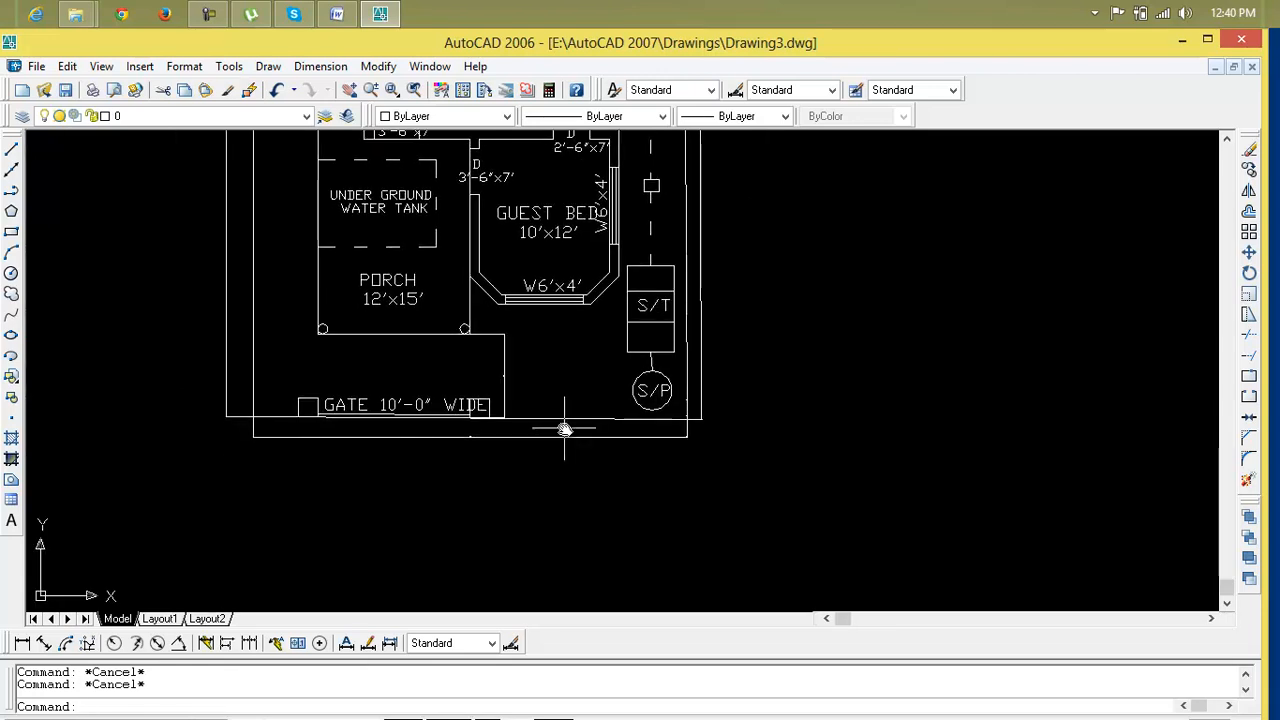
pyautogui.write('x')
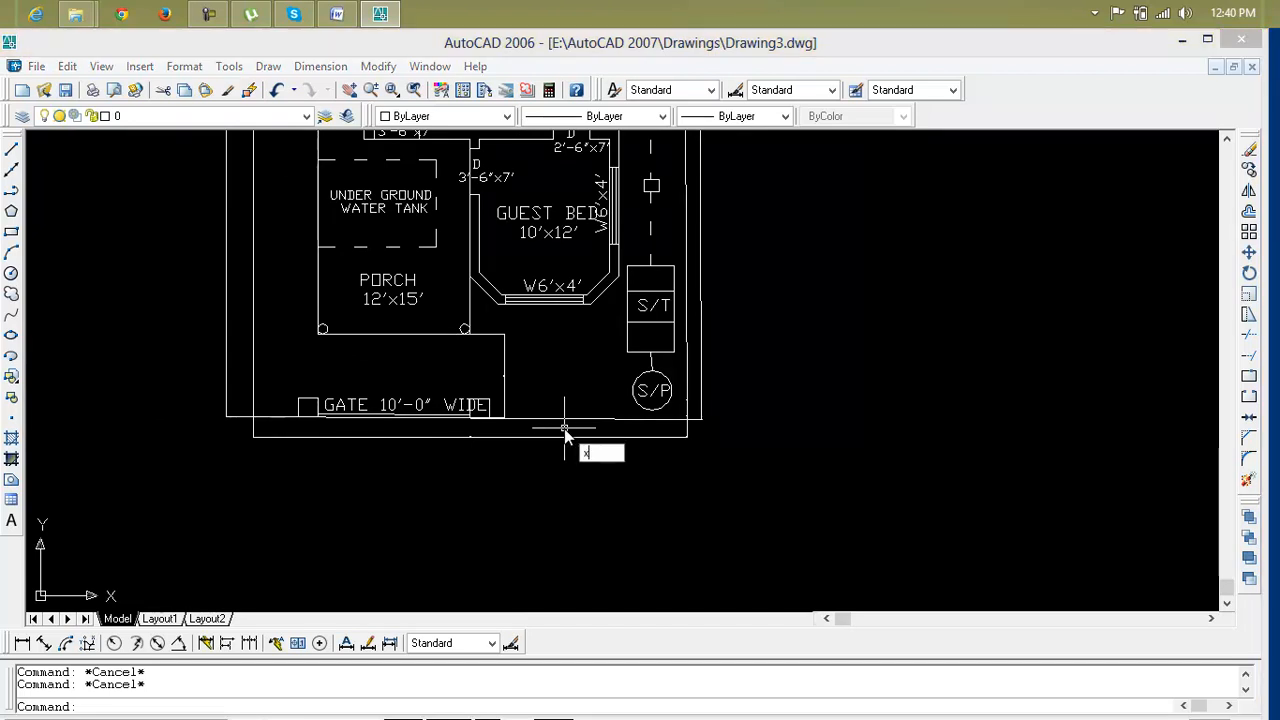
pyautogui.press('Return')
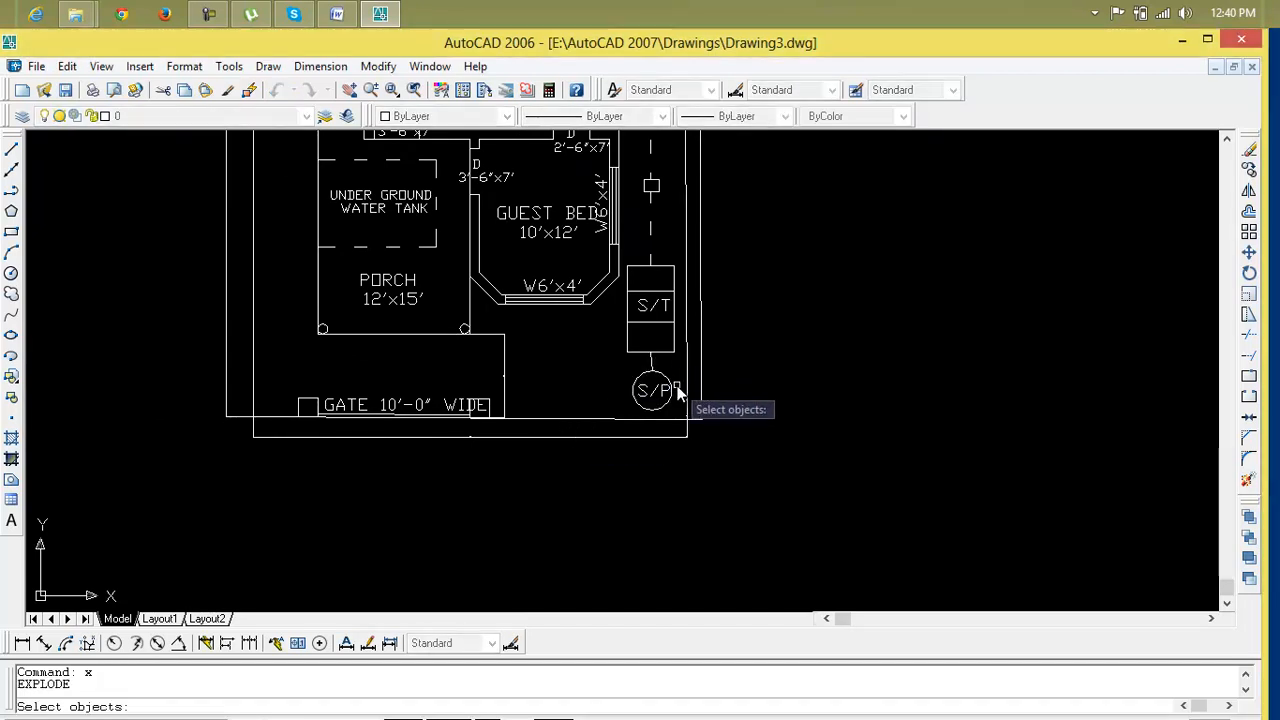
pyautogui.press('Escape')
pyautogui.press('Escape')
# Draw a vertical construction line beside the septic pit and erase it again
pyautogui.click(14, 180)
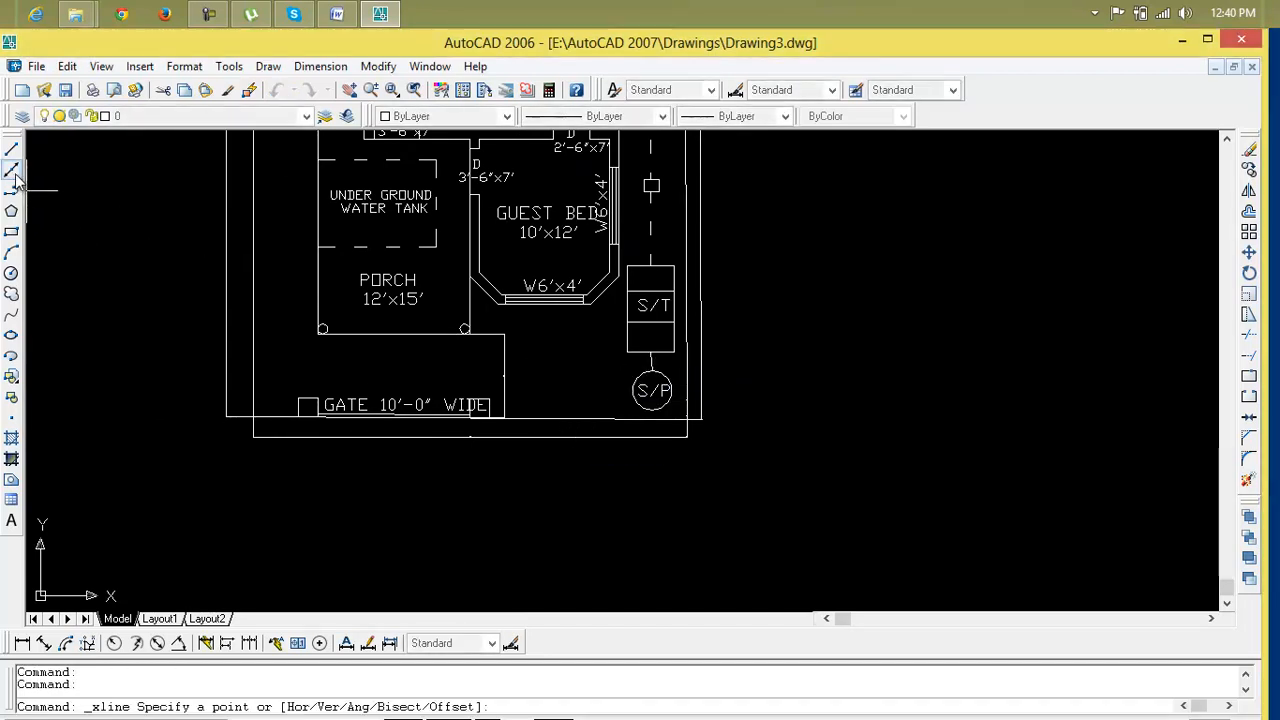
pyautogui.click(681, 388)
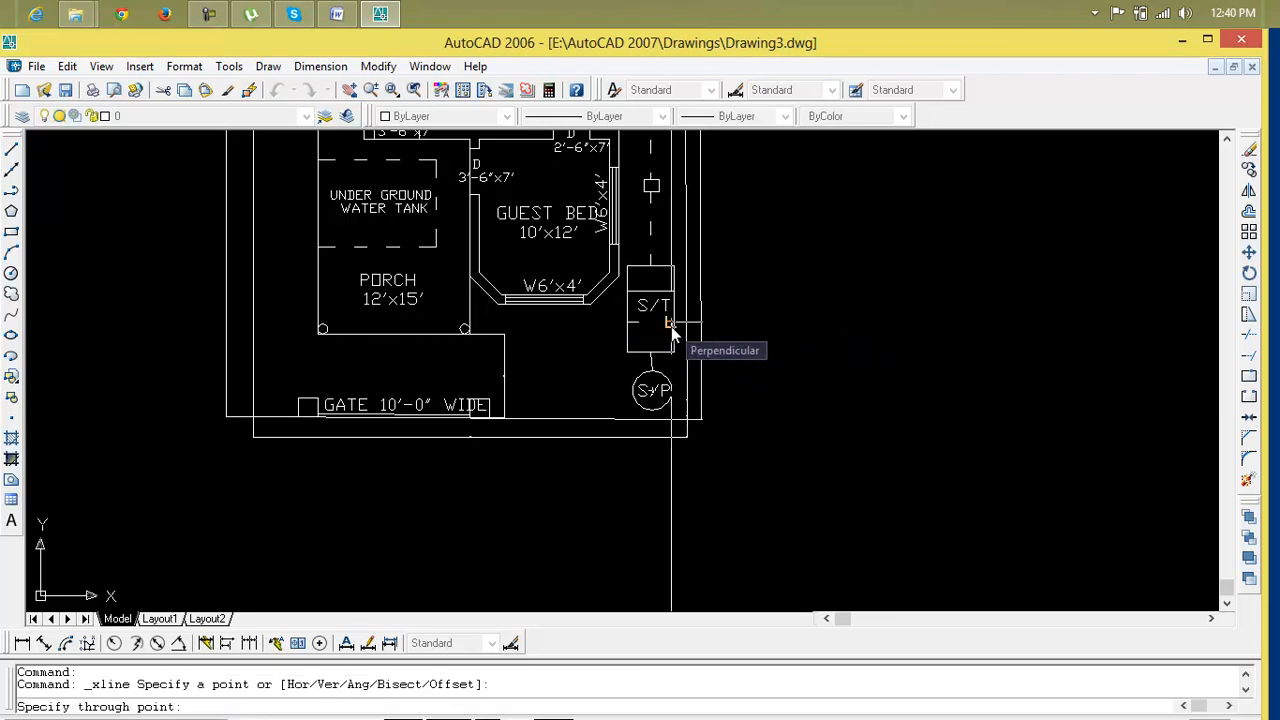
pyautogui.press('F8')
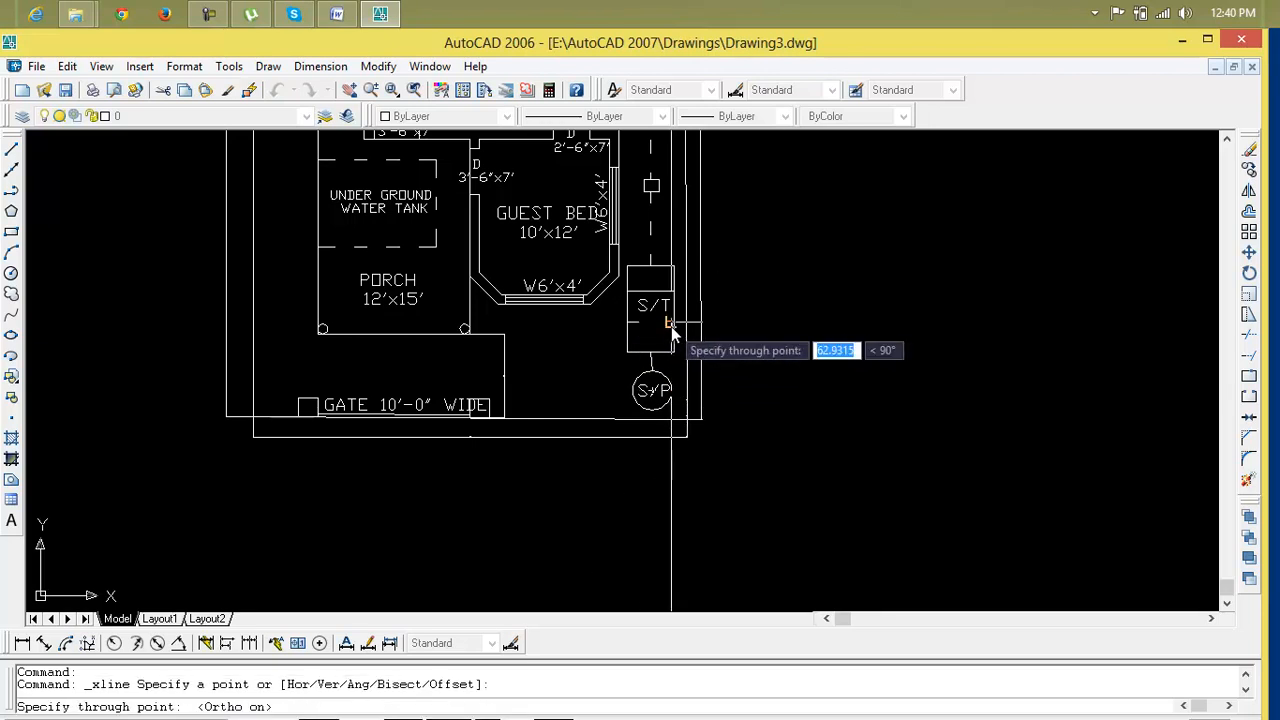
pyautogui.click(676, 334)
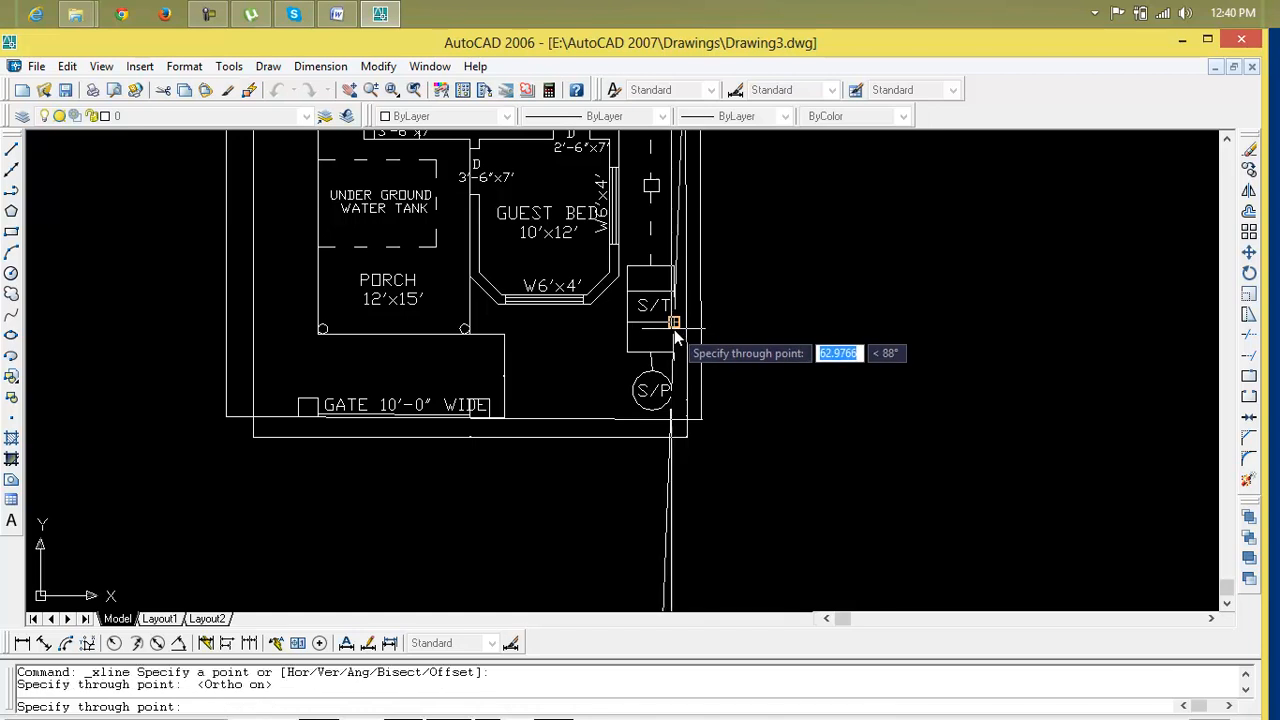
pyautogui.press('Return')
pyautogui.click(670, 437)
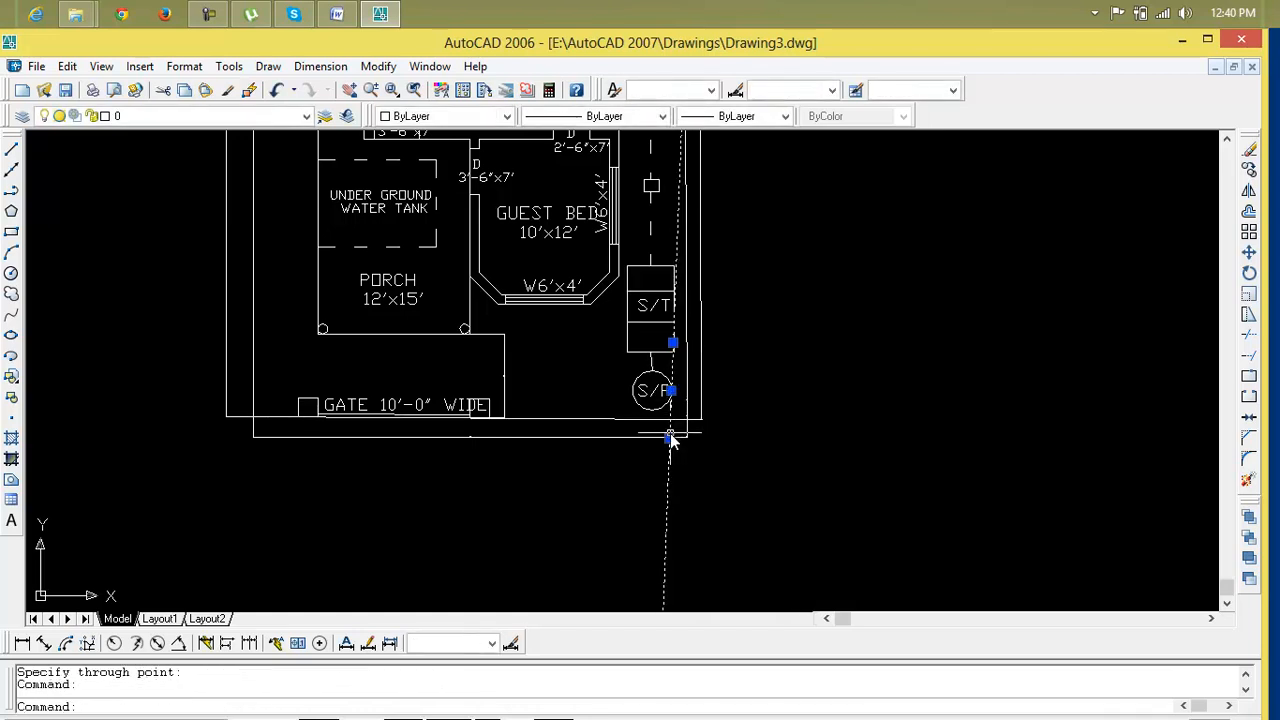
pyautogui.press('Delete')
# Draw a long horizontal line below the ground floor plan
pyautogui.scroll(-3, 665, 450)
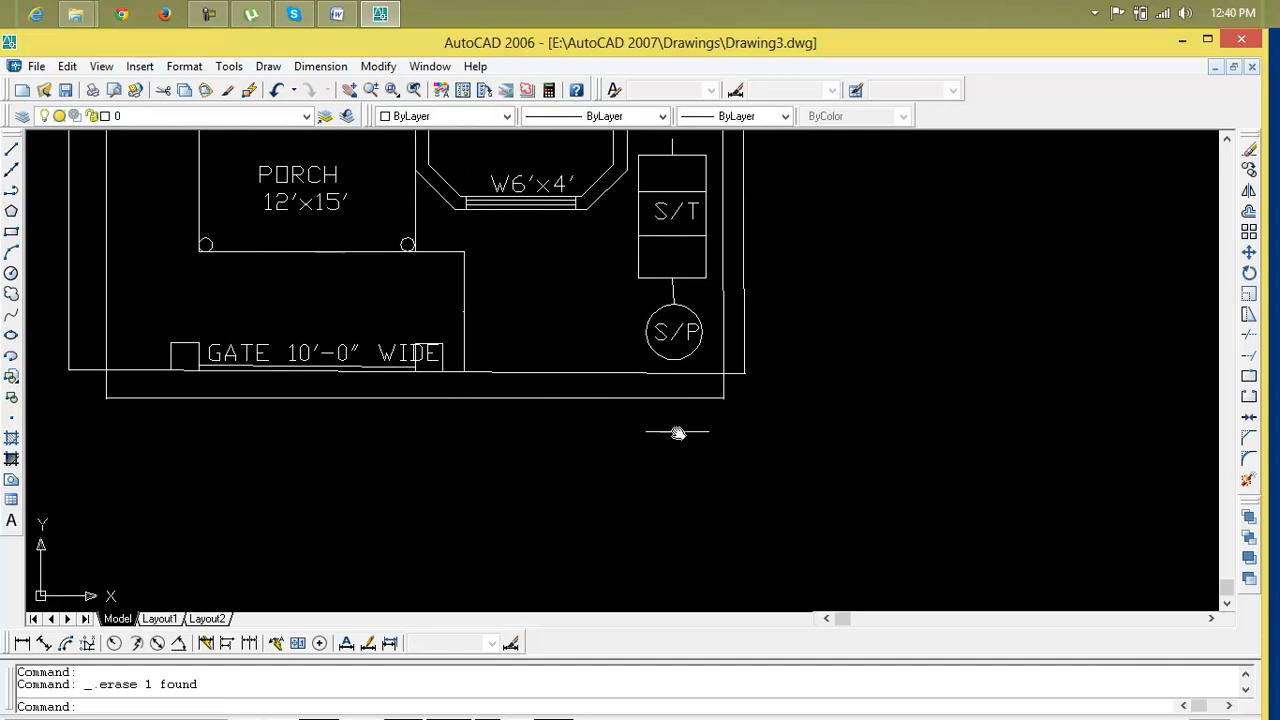
pyautogui.scroll(-1, 672, 440)
pyautogui.press('Escape')
pyautogui.press('Escape')
pyautogui.scroll(-4, 665, 438)
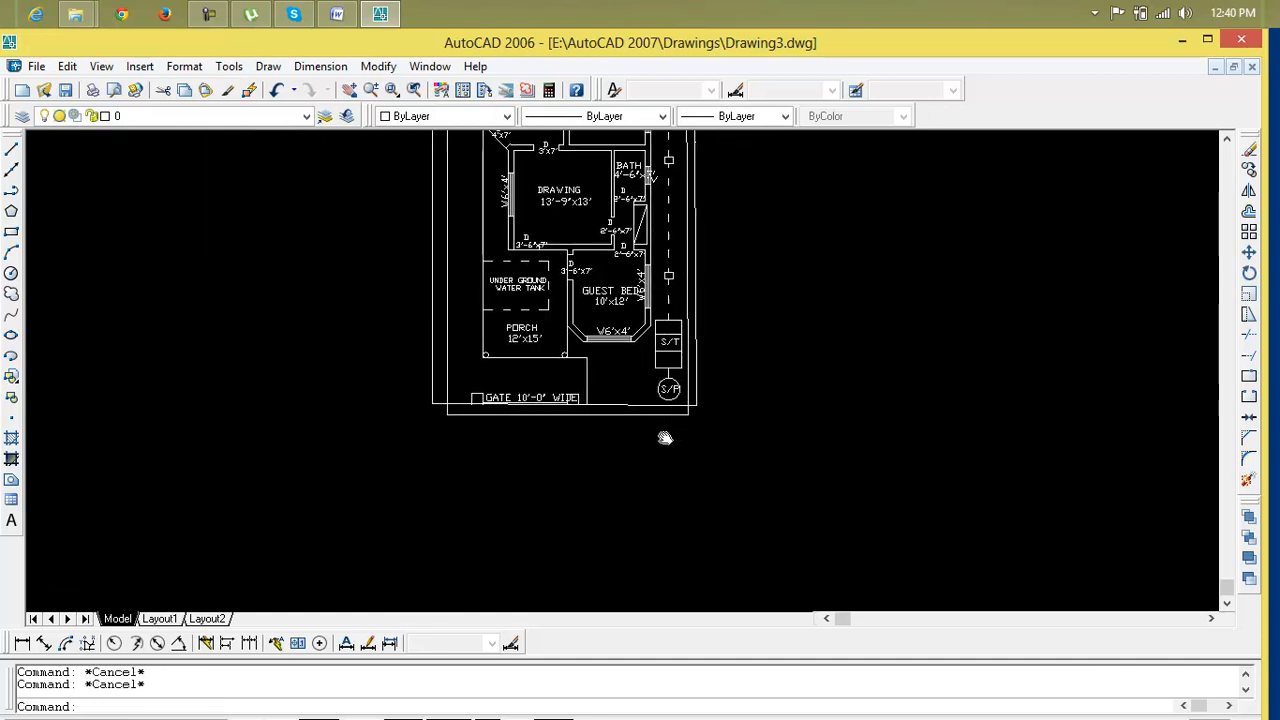
pyautogui.write('l')
pyautogui.press('Return')
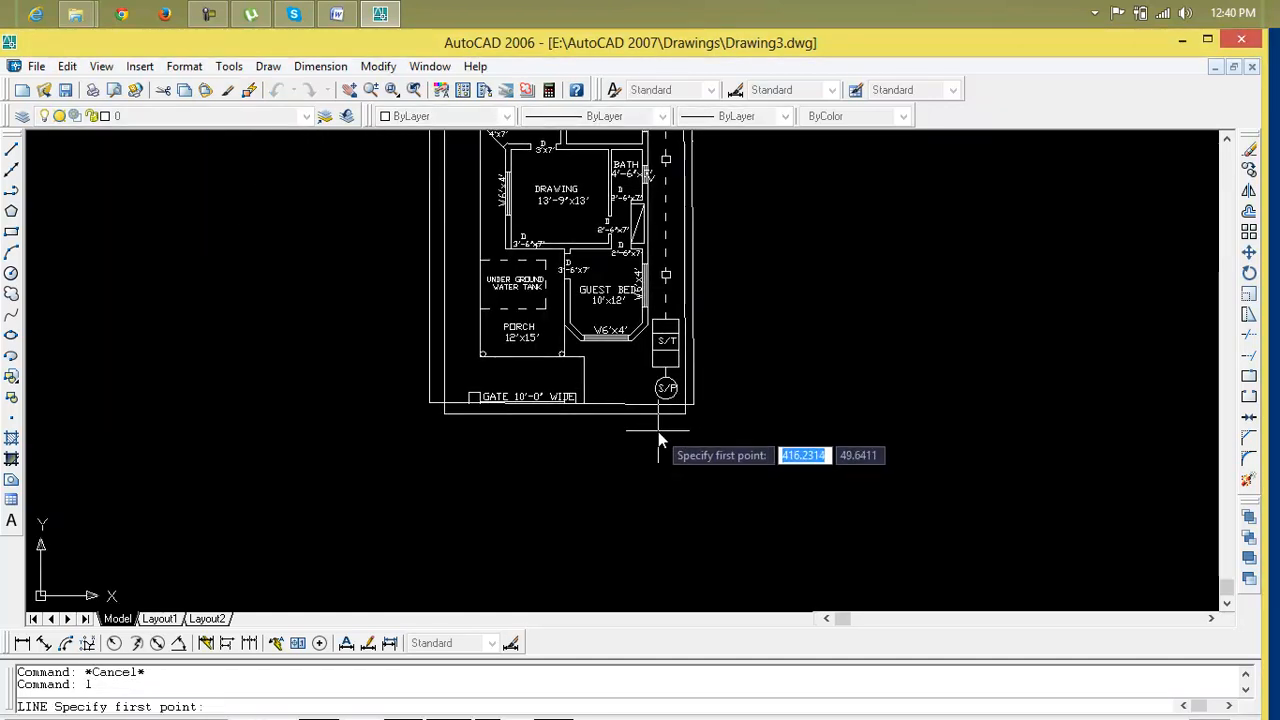
pyautogui.click(334, 482)
pyautogui.click(950, 502)
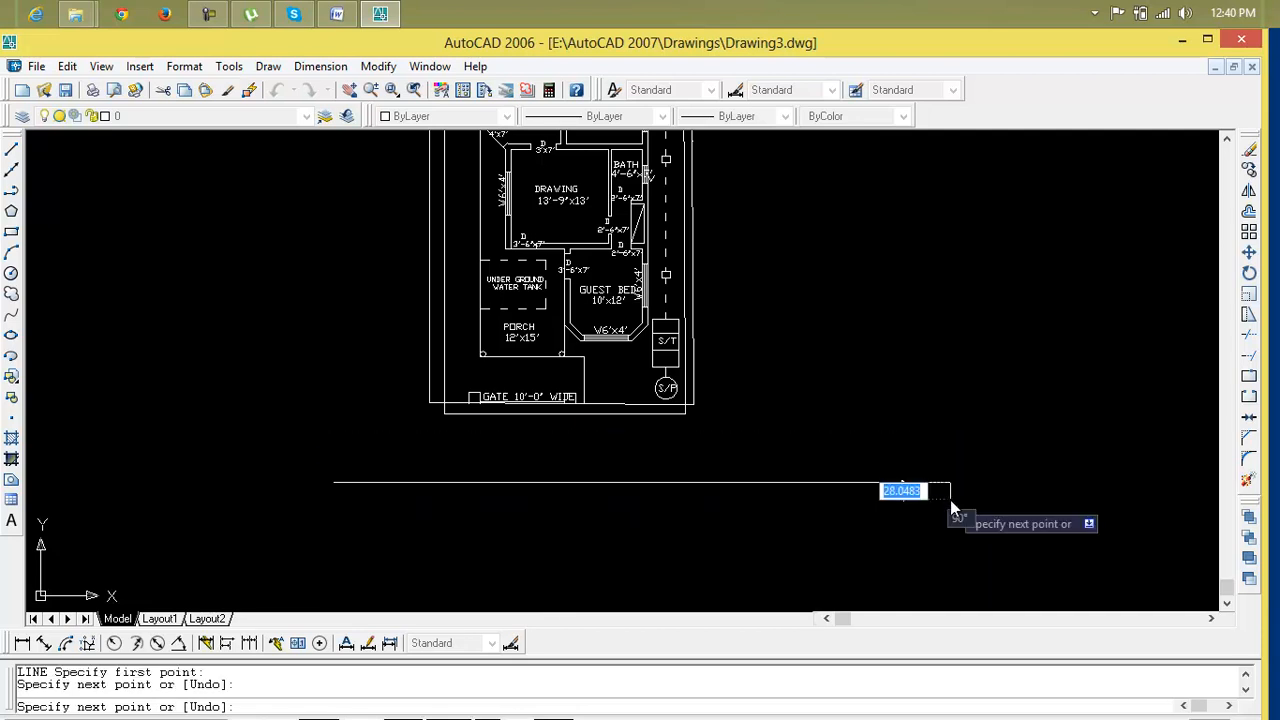
pyautogui.press('Escape')
pyautogui.press('Escape')
# Try to offset the horizontal line by a distance of 10'
pyautogui.write('o')
pyautogui.press('Return')
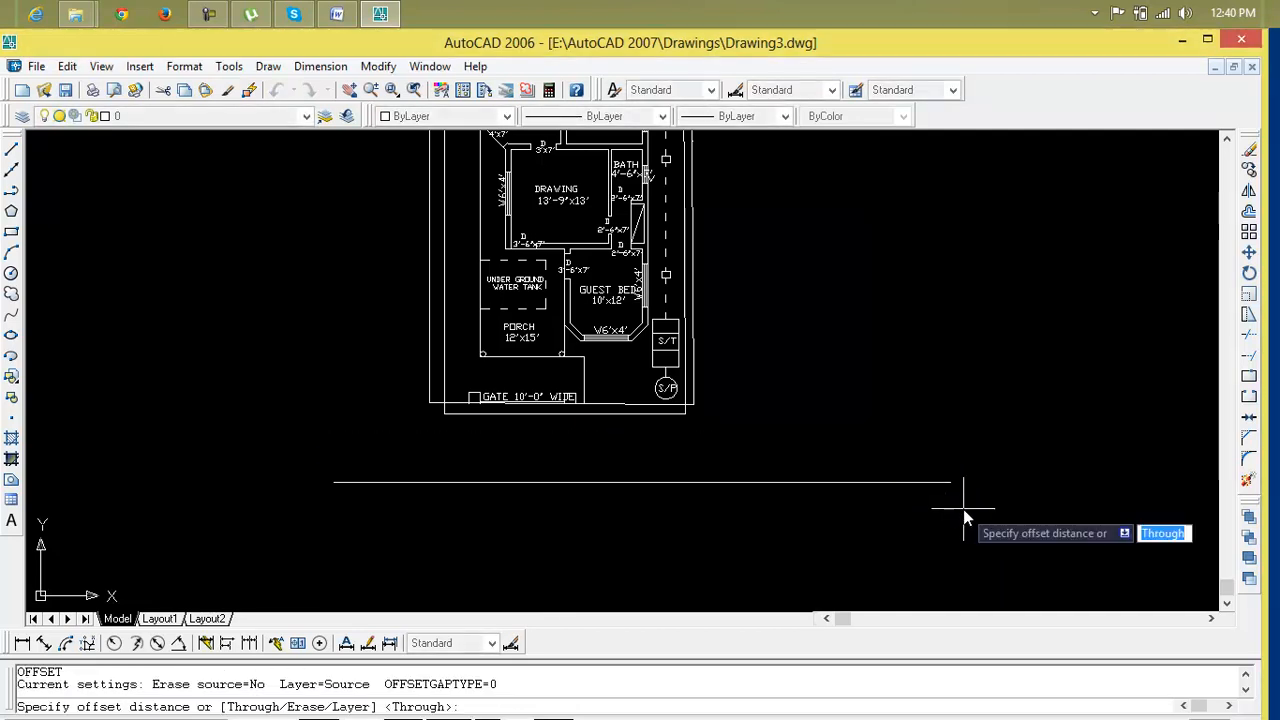
pyautogui.write("10'")
pyautogui.press('Return')
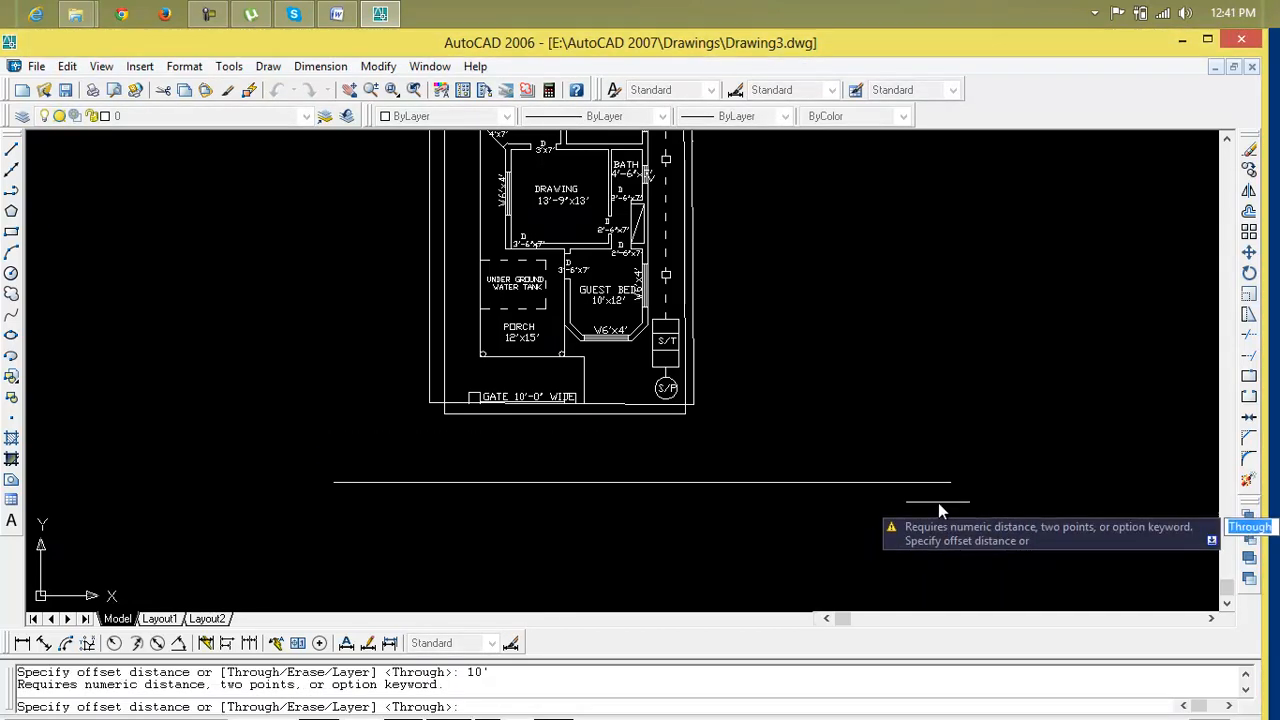
pyautogui.press('Escape')
pyautogui.press('Escape')
pyautogui.press('Escape')
# Set the drawing length units to Architectural with 0'-0" precision
pyautogui.write('un')
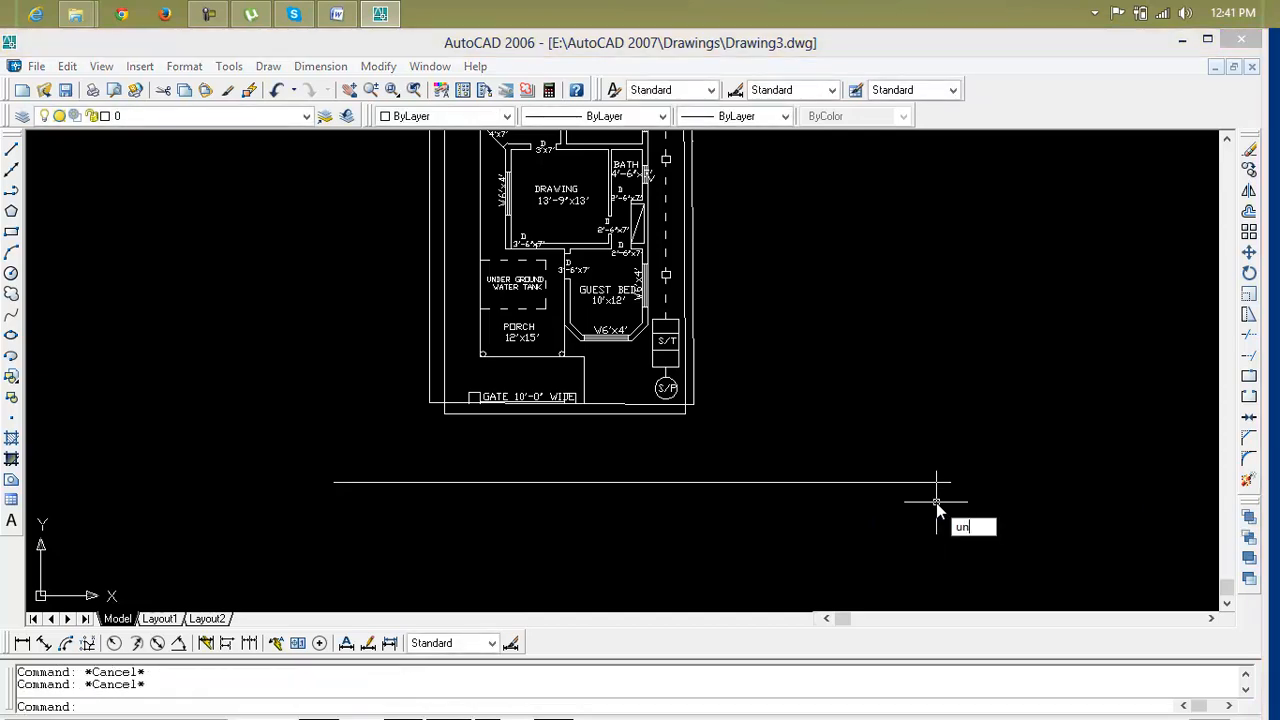
pyautogui.press('Return')
pyautogui.click(595, 289)
pyautogui.click(588, 302)
pyautogui.click(582, 326)
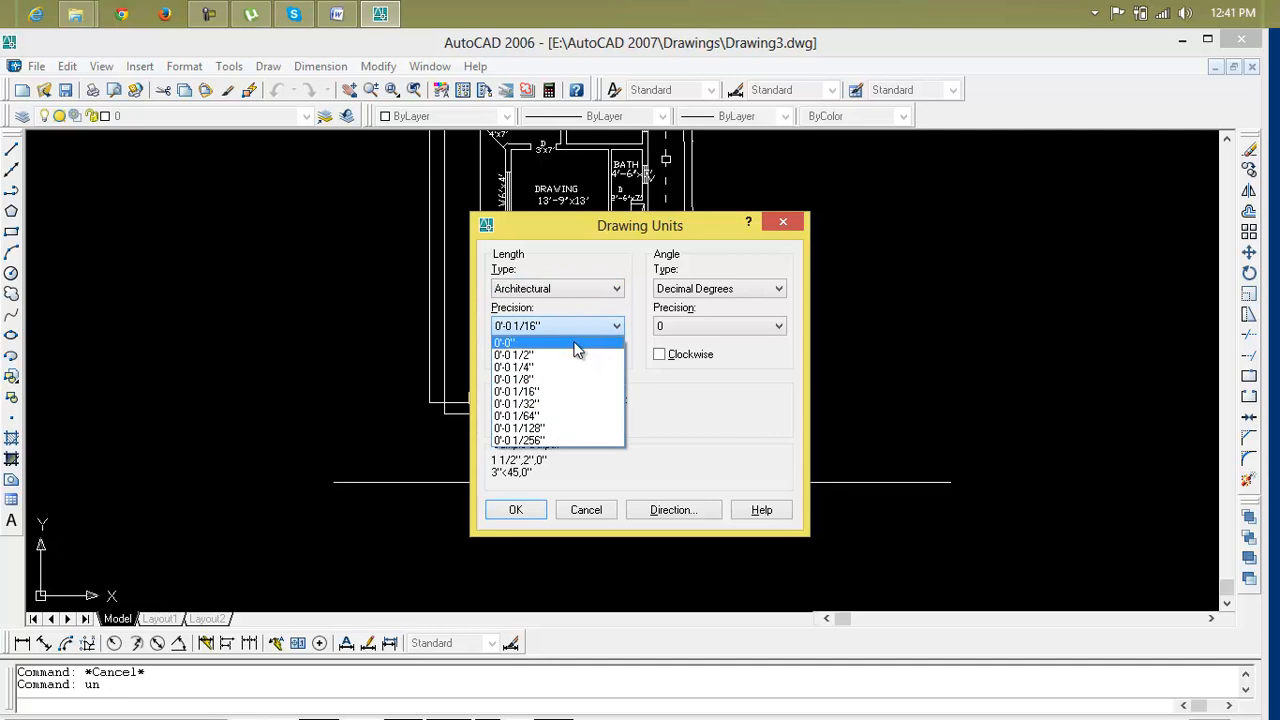
pyautogui.click(577, 343)
pyautogui.click(516, 510)
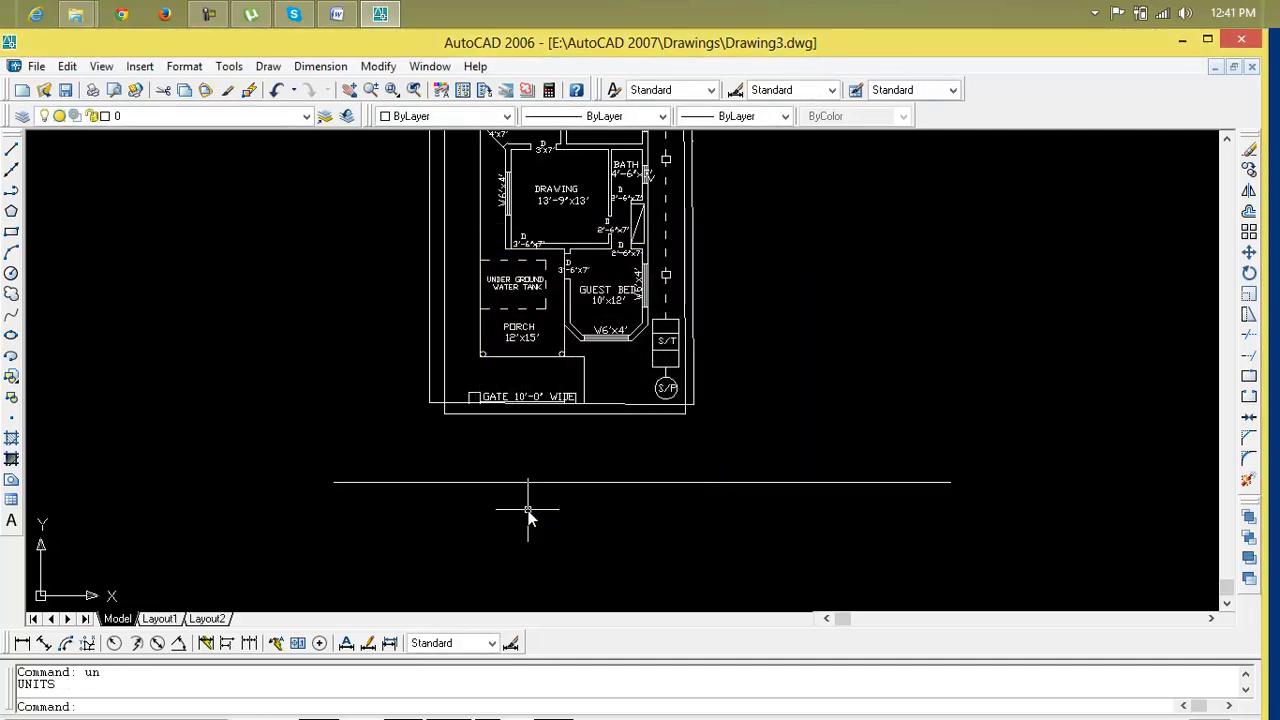
# Open the Standard dimension style to review its primary units settings
pyautogui.write('d')
pyautogui.press('Return')
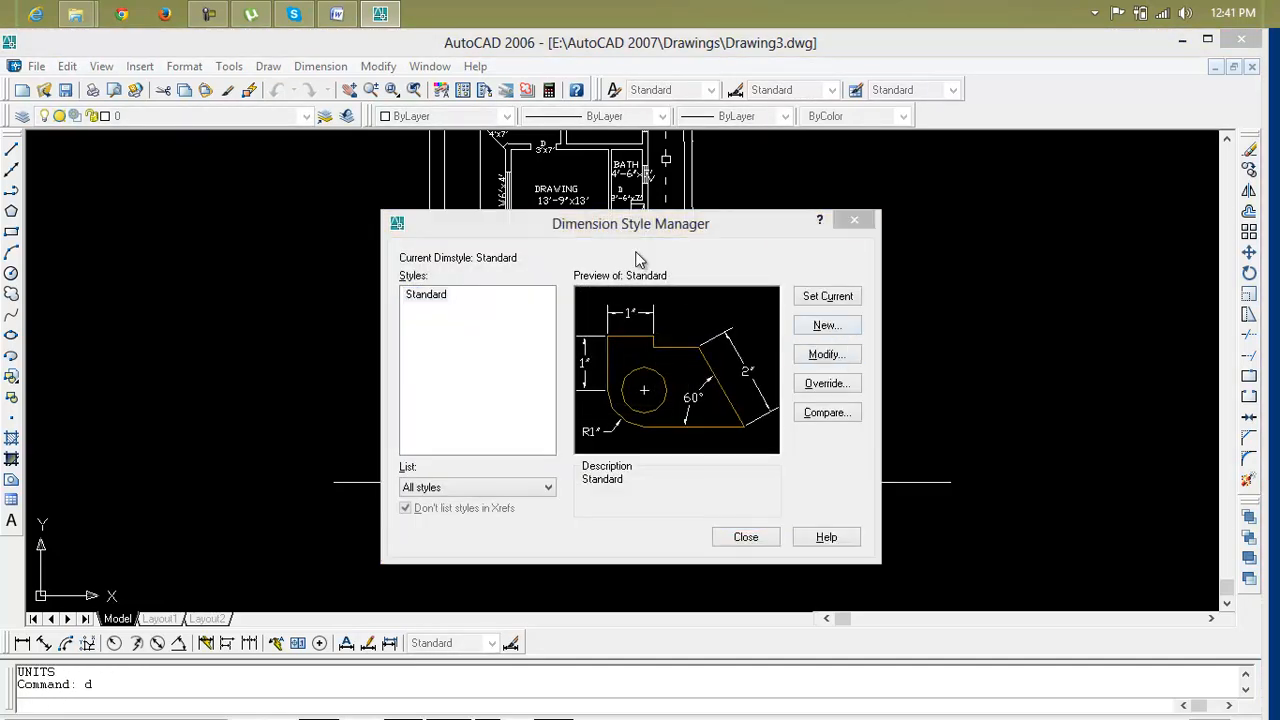
pyautogui.hotkey('alt', 'm')
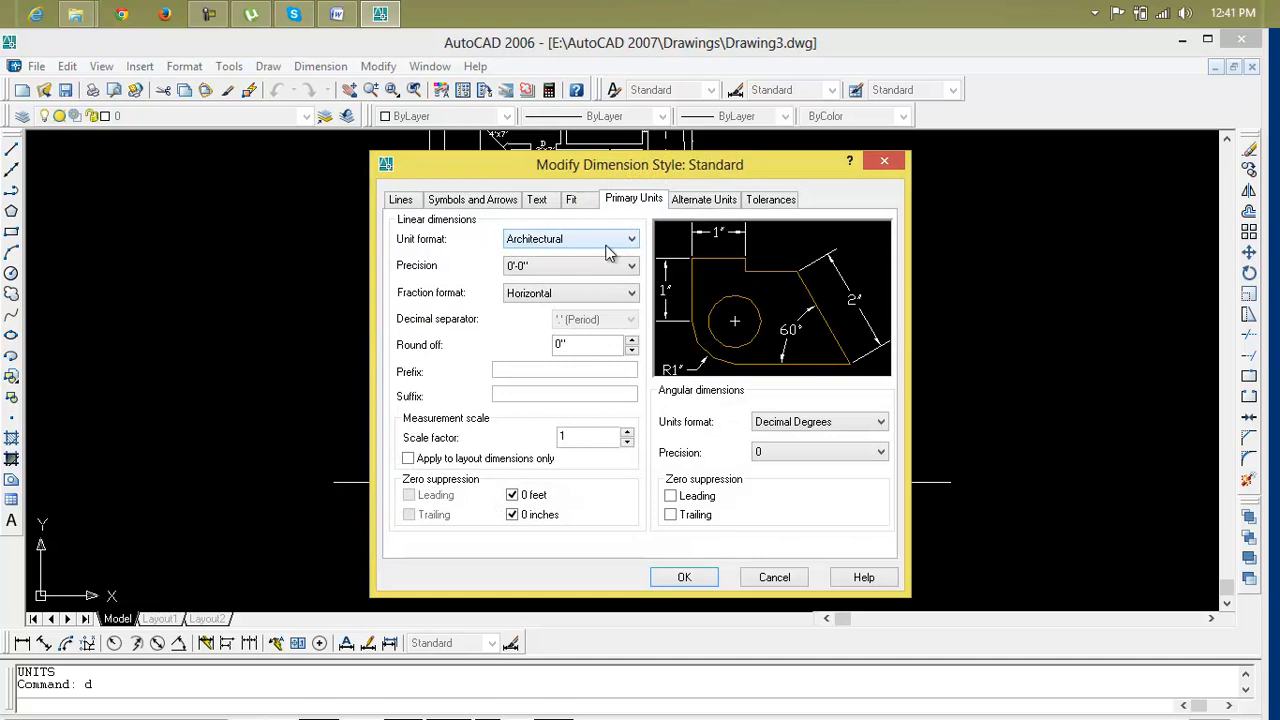
pyautogui.click(690, 579)
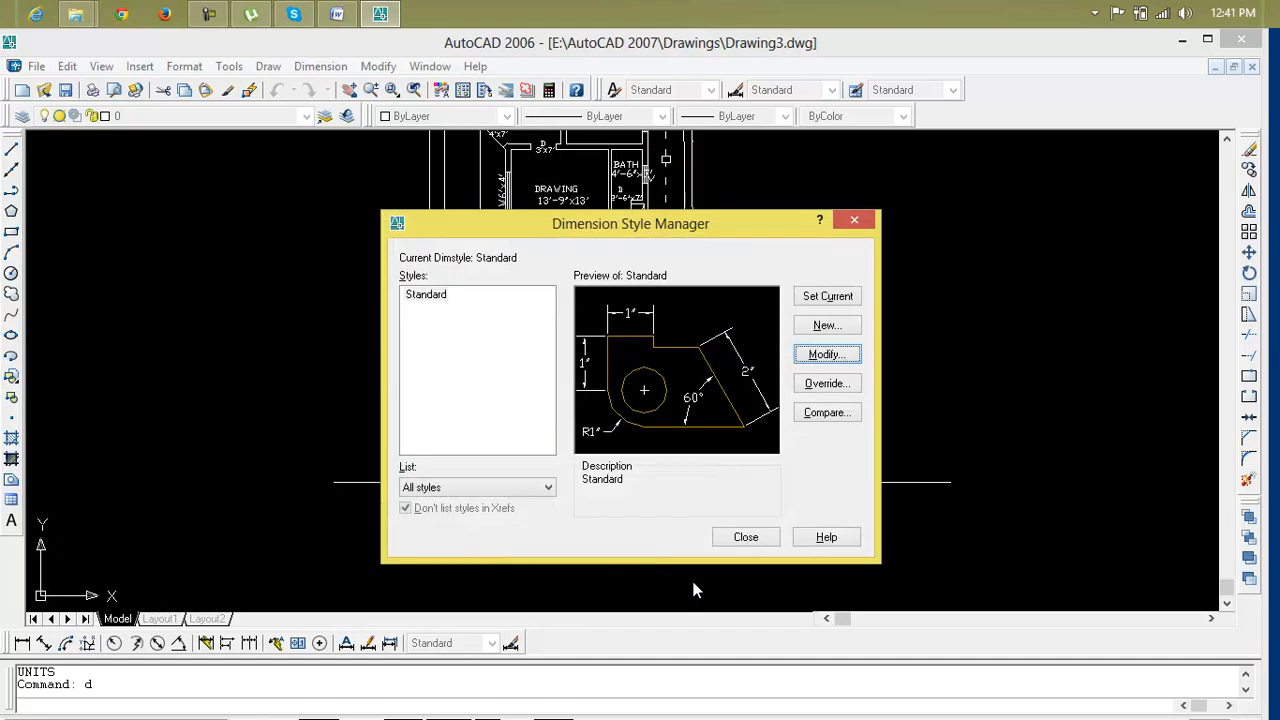
pyautogui.click(746, 537)
# Offset the horizontal line 10' downward below the ground floor plan
pyautogui.write('o')
pyautogui.press('Return')
pyautogui.write('10')
pyautogui.press('Return')
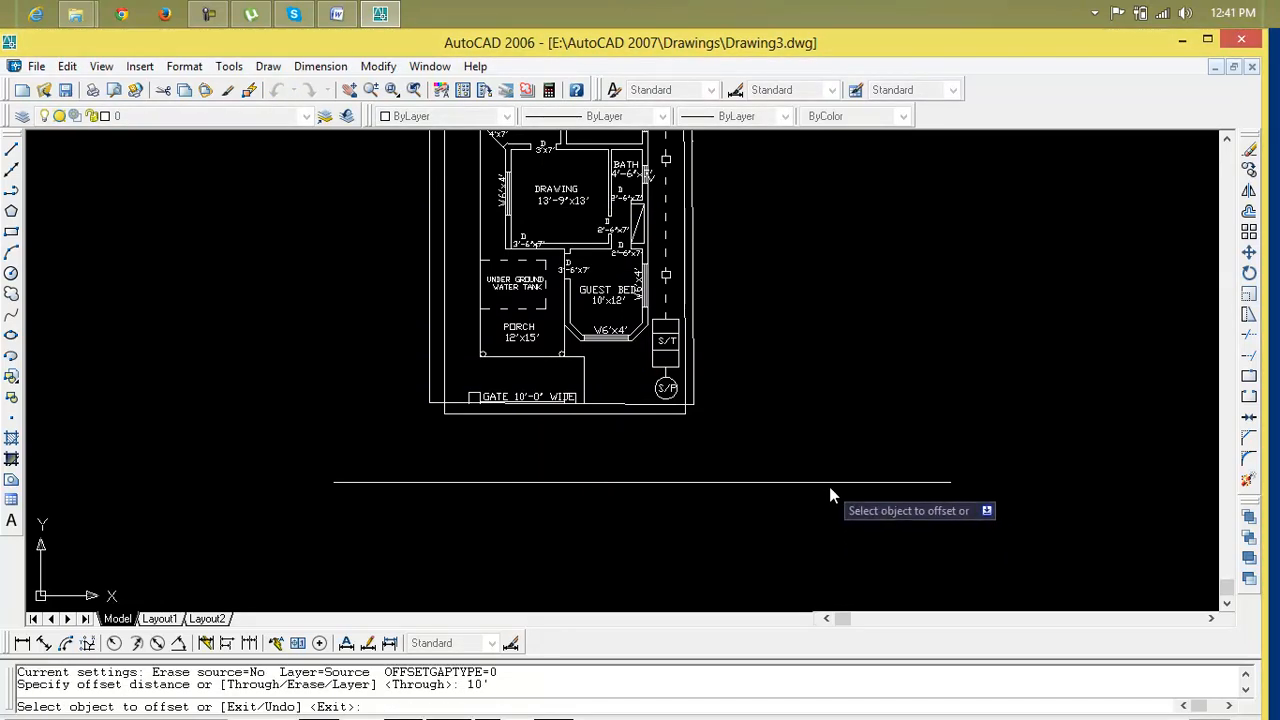
pyautogui.click(829, 484)
pyautogui.click(824, 568)
pyautogui.moveTo(822, 569); pyautogui.dragTo(751, 568, button='middle')
pyautogui.scroll(5, 498, 471)
pyautogui.moveTo(760, 420)
pyautogui.mouseDown(button='middle')
pyautogui.moveTo(643, 500)
pyautogui.moveTo(577, 503)
pyautogui.mouseUp(button='middle')
pyautogui.press('Escape')
pyautogui.press('Escape')
# Draw vertical construction lines along the outer boundary wall lines beside the septic pit
pyautogui.write('xl')
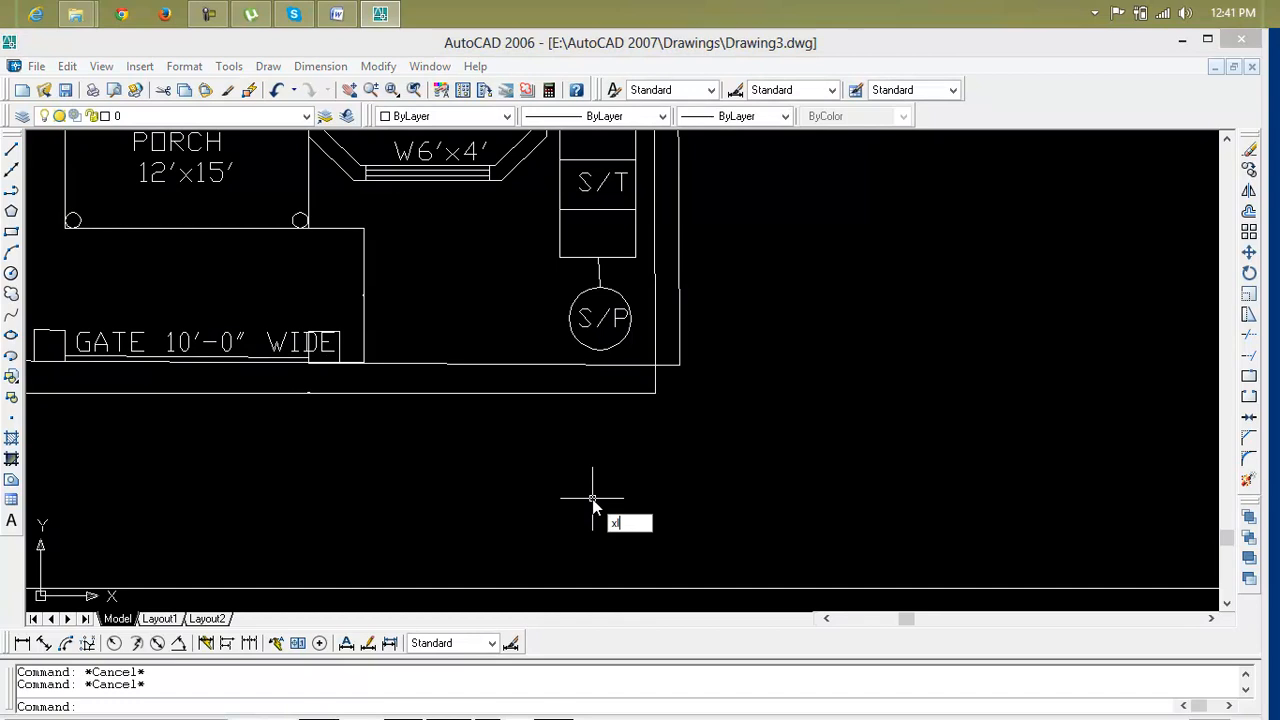
pyautogui.press('Return')
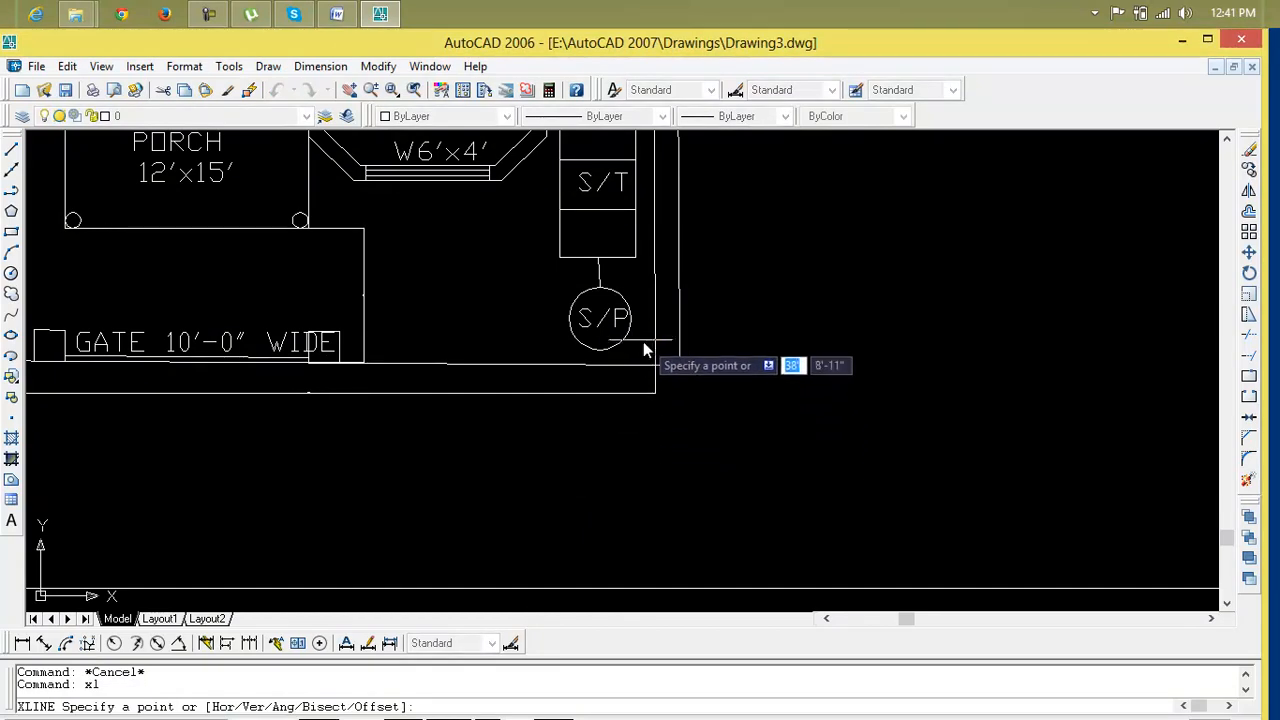
pyautogui.click(680, 365)
pyautogui.press('Return')
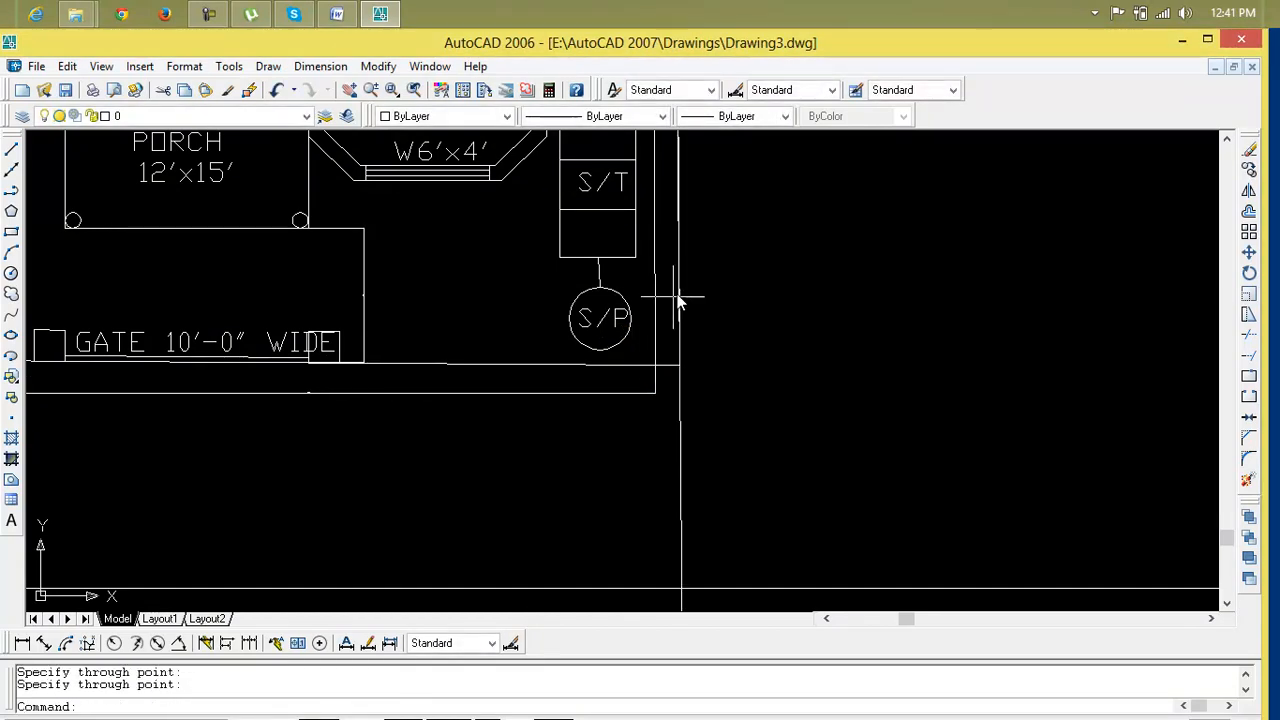
pyautogui.press('Return')
pyautogui.click(654, 364)
pyautogui.click(655, 285)
pyautogui.press('Return')
pyautogui.press('Return')
# Draw a vertical construction line through the septic tank and erase it
pyautogui.click(630, 322)
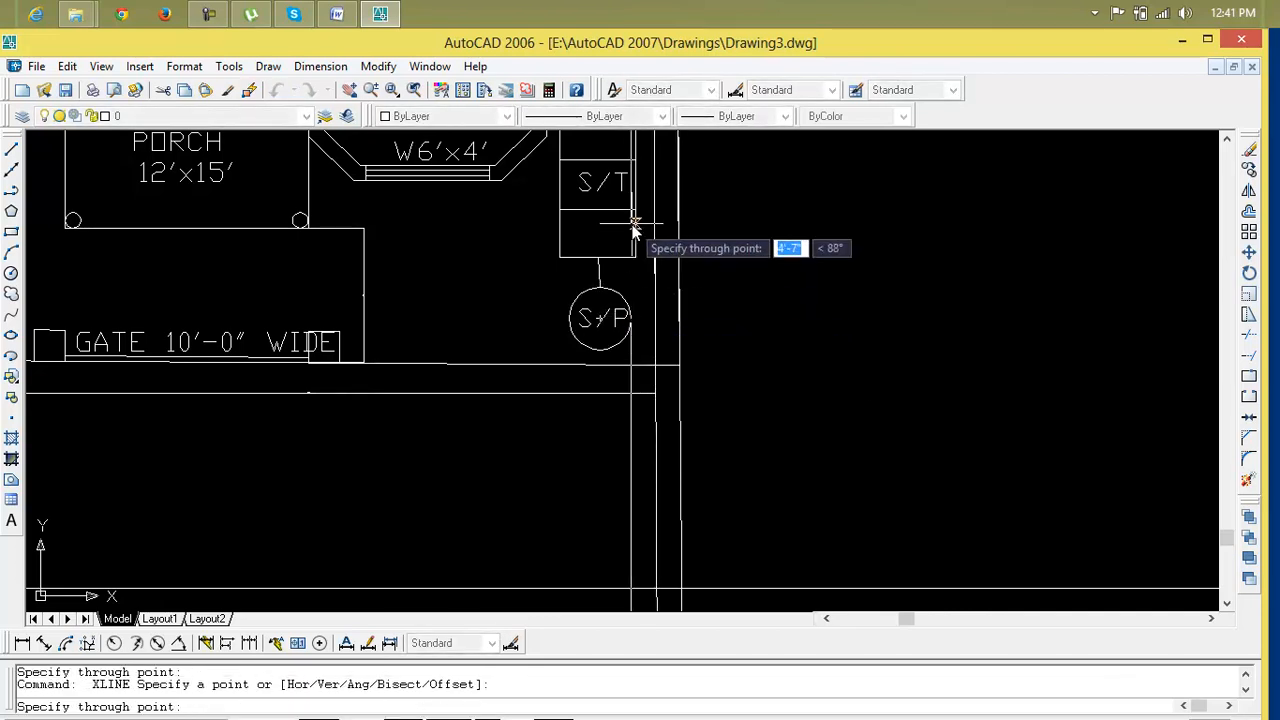
pyautogui.click(632, 228)
pyautogui.press('Return')
pyautogui.click(631, 250)
pyautogui.press('Delete')
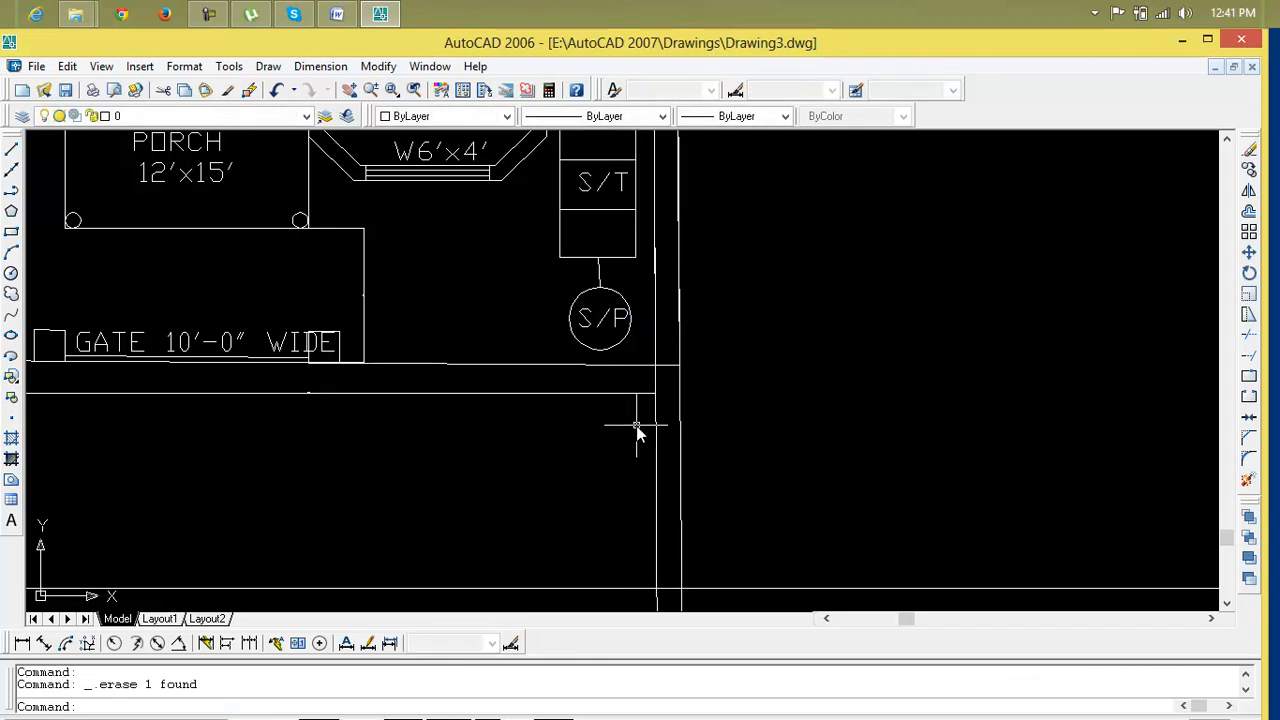
# Draw vertical construction lines through the right and left edges of the septic pit circle
pyautogui.write('xl')
pyautogui.press('Return')
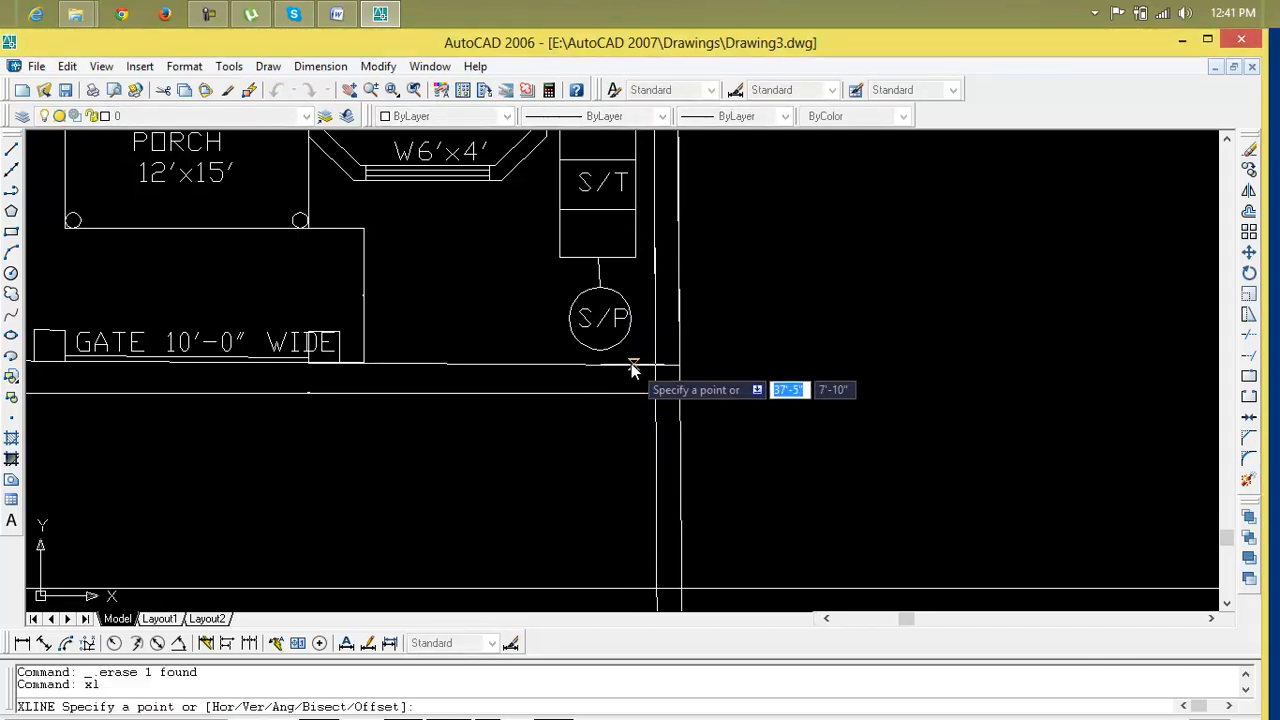
pyautogui.click(632, 319)
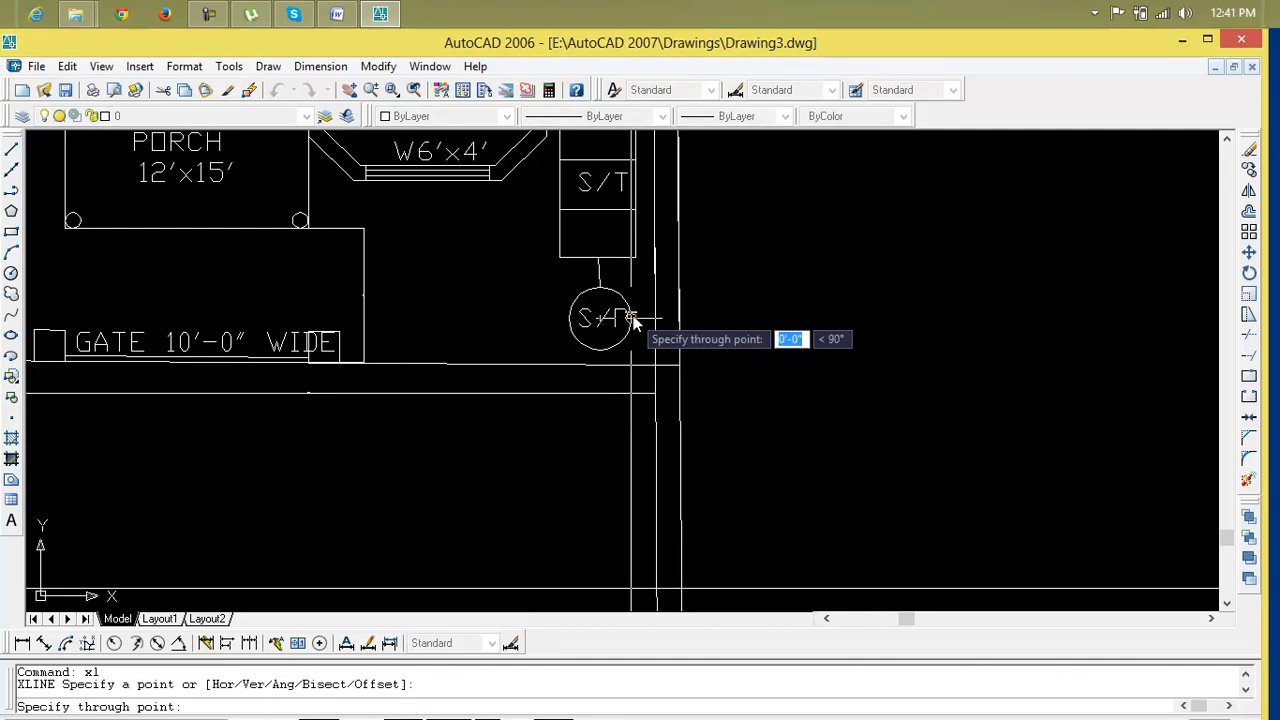
pyautogui.click(632, 319)
pyautogui.press('Return')
pyautogui.press('Return')
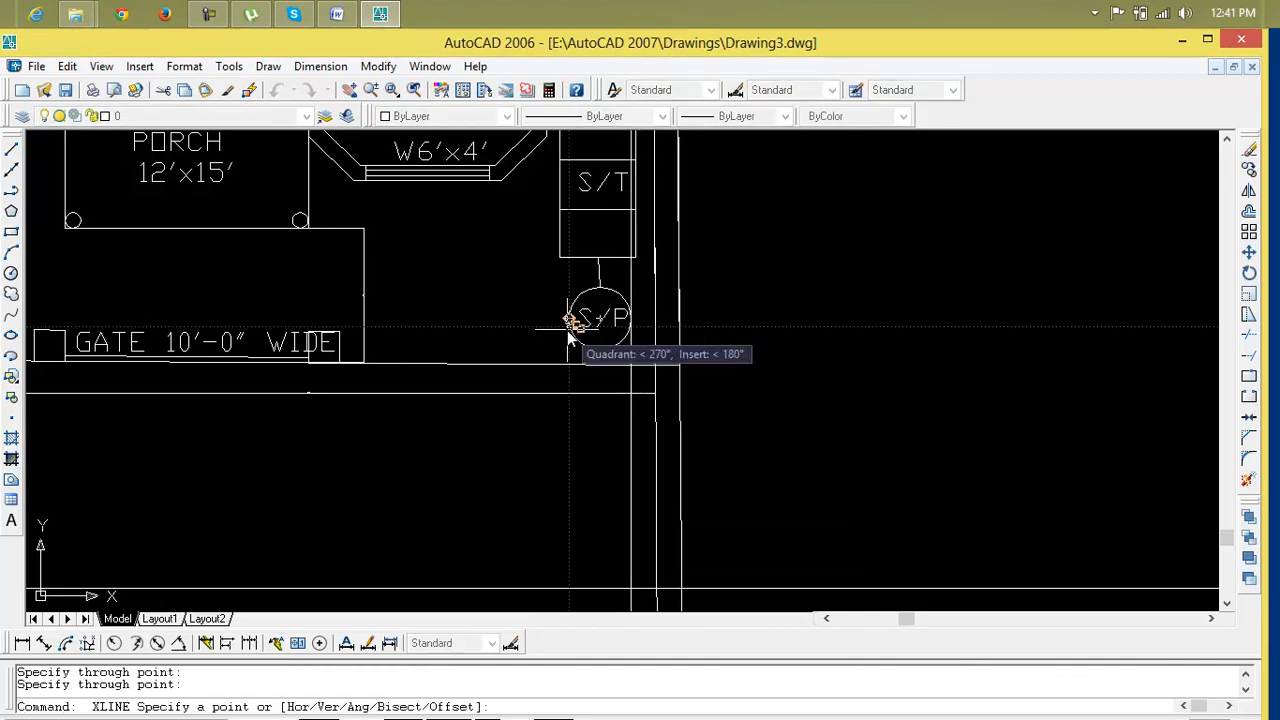
pyautogui.click(567, 322)
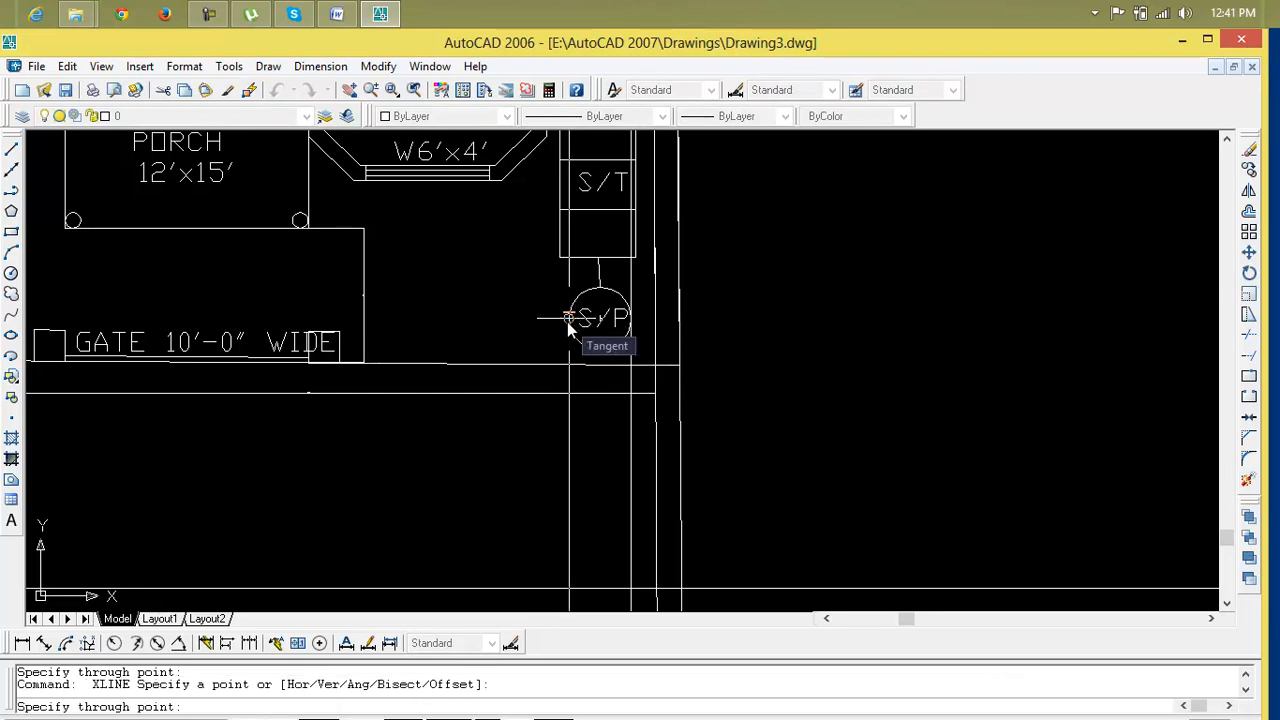
pyautogui.press('Return')
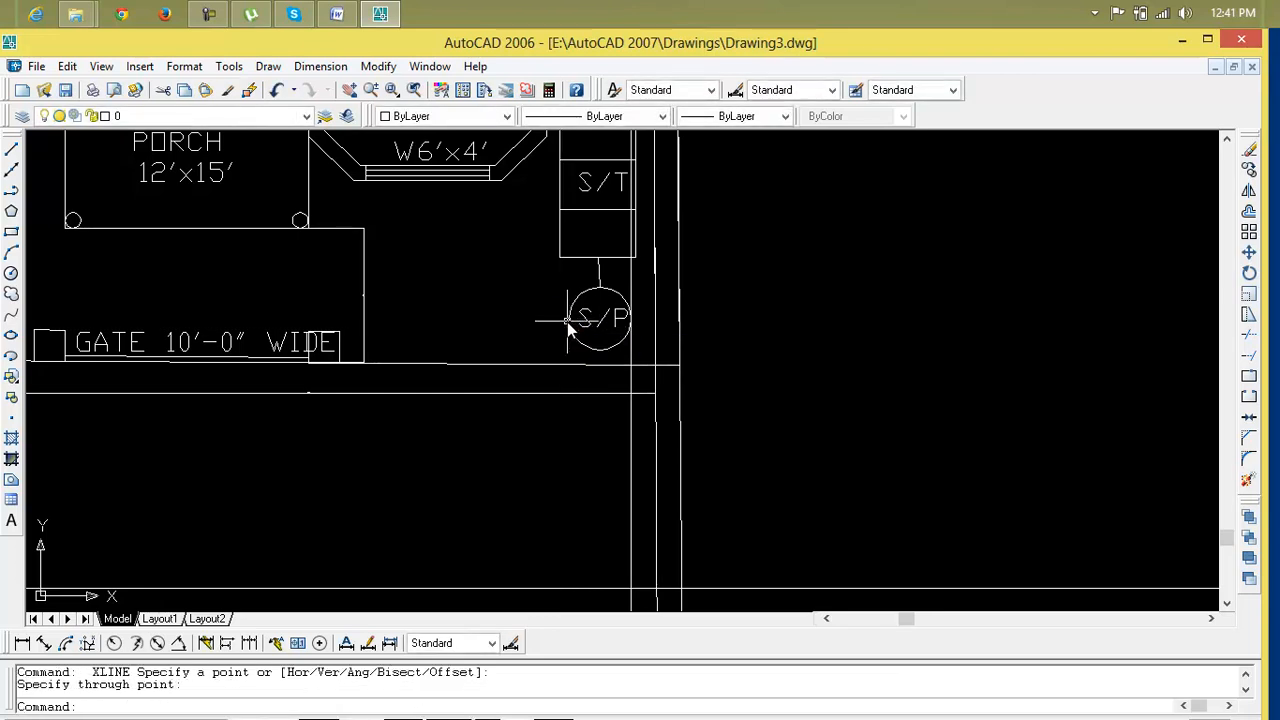
# Draw another vertical construction line at the septic pit's left edge
pyautogui.write('xl')
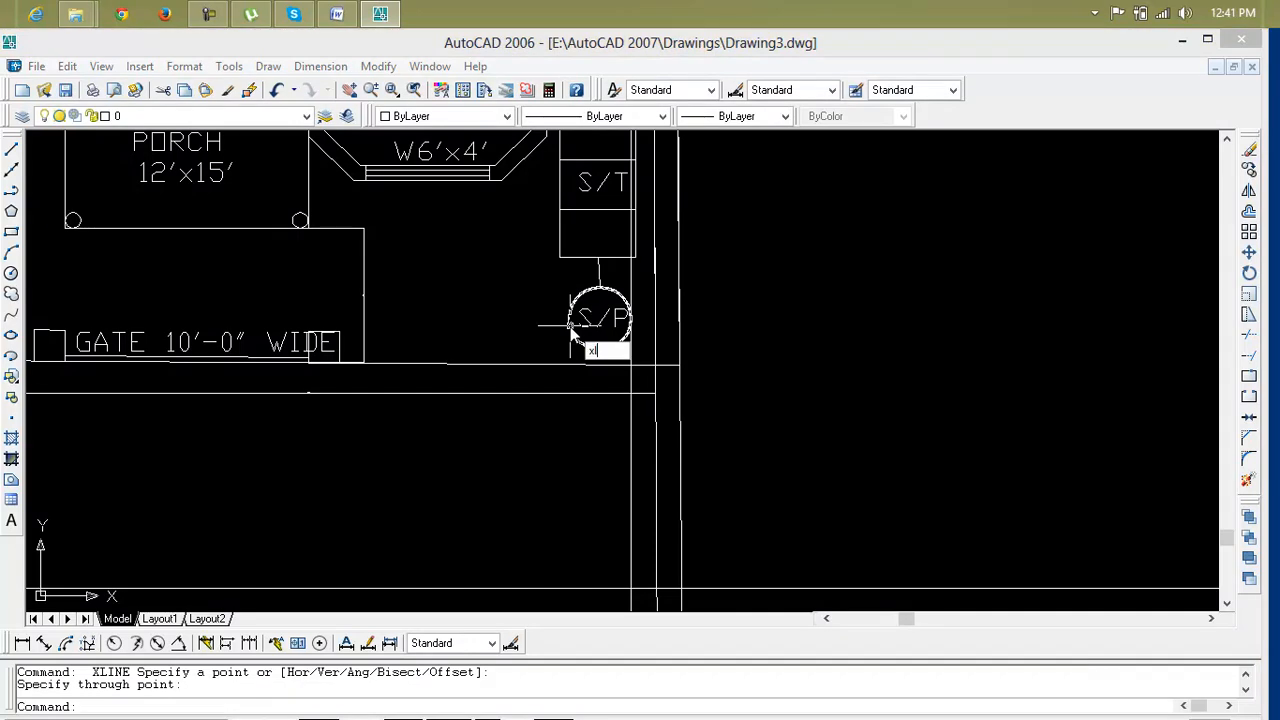
pyautogui.press('Return')
pyautogui.click(574, 316)
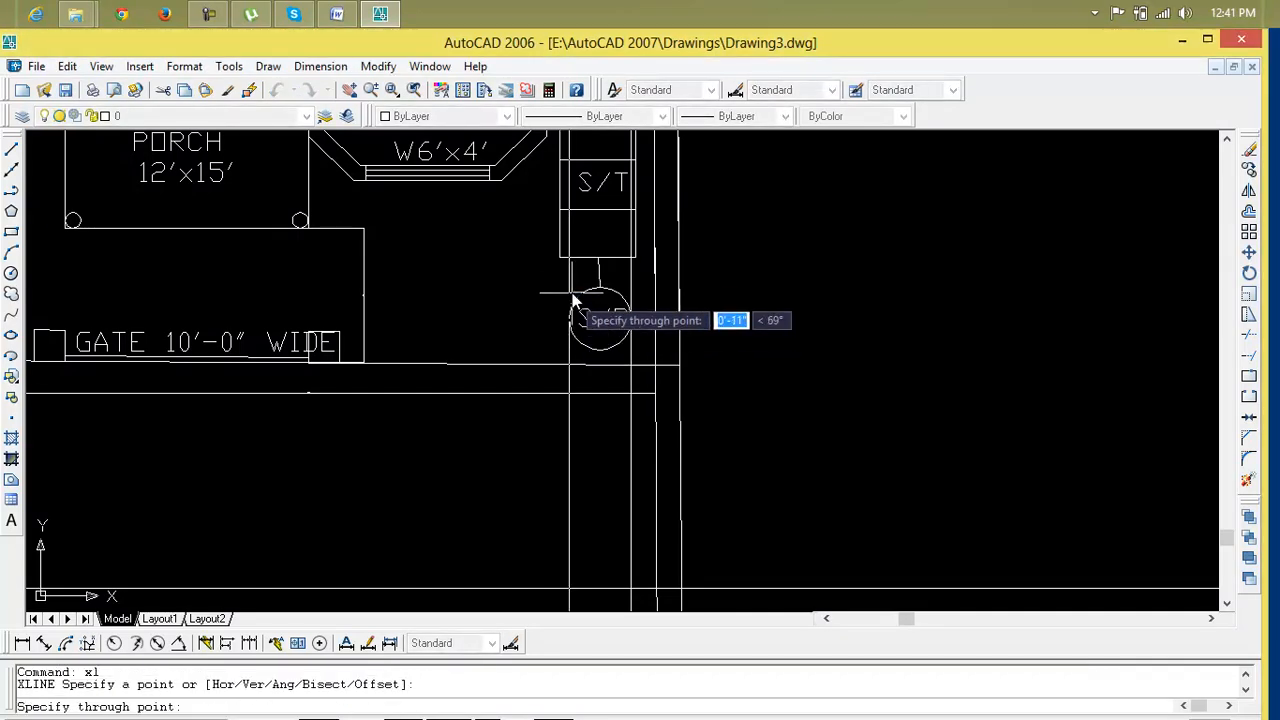
pyautogui.click(571, 280)
pyautogui.press('Return')
# Draw vertical construction lines through both ends of the guest bedroom's W6'x4' window bay
pyautogui.scroll(-4, 543, 370)
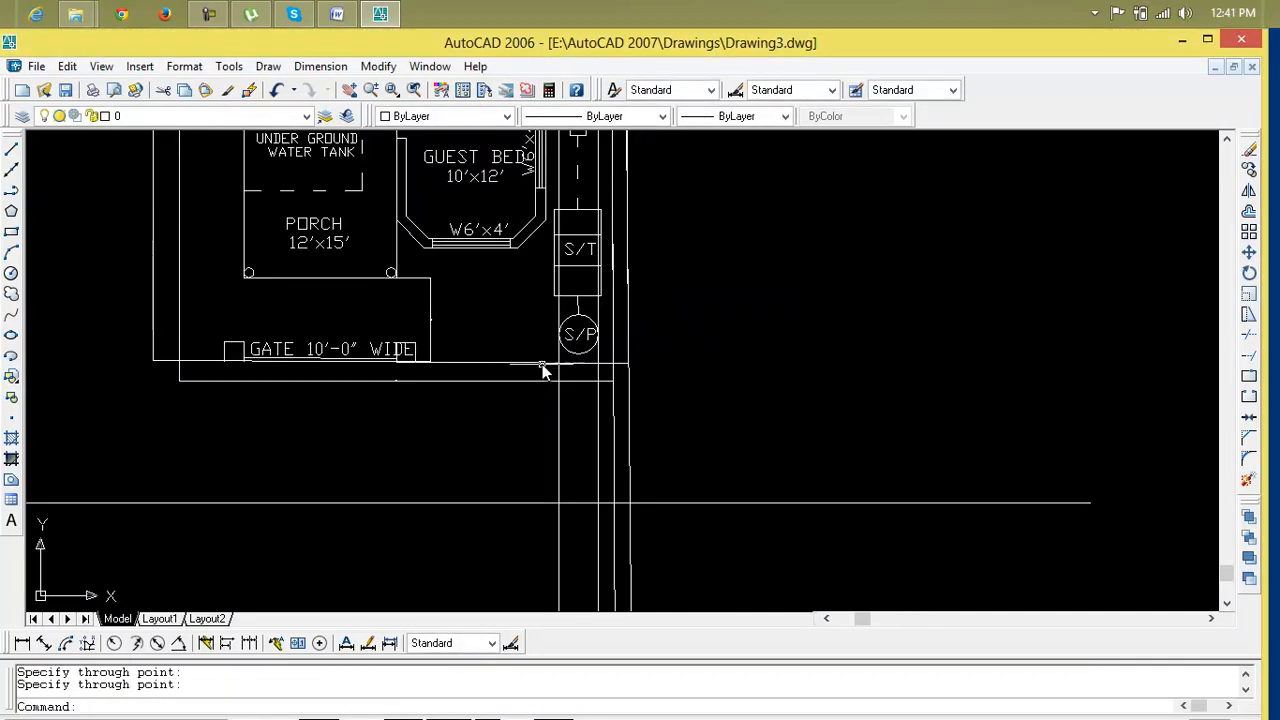
pyautogui.scroll(4, 543, 378)
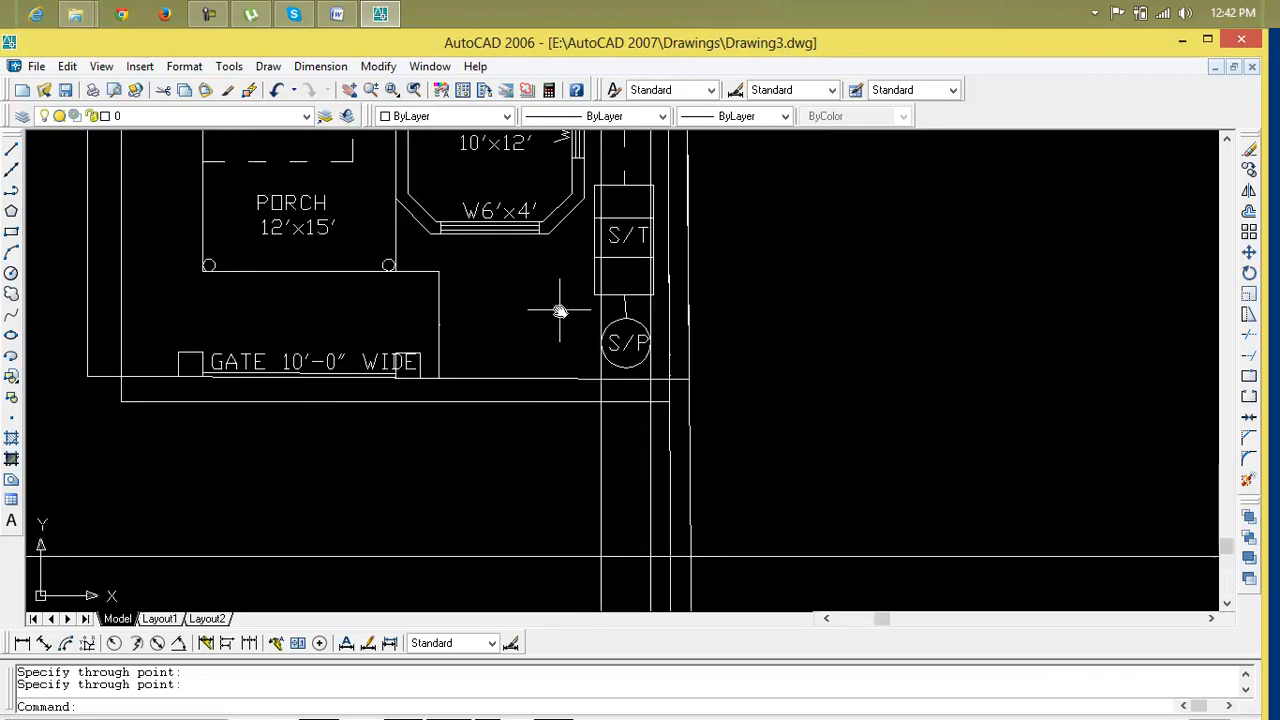
pyautogui.press('Return')
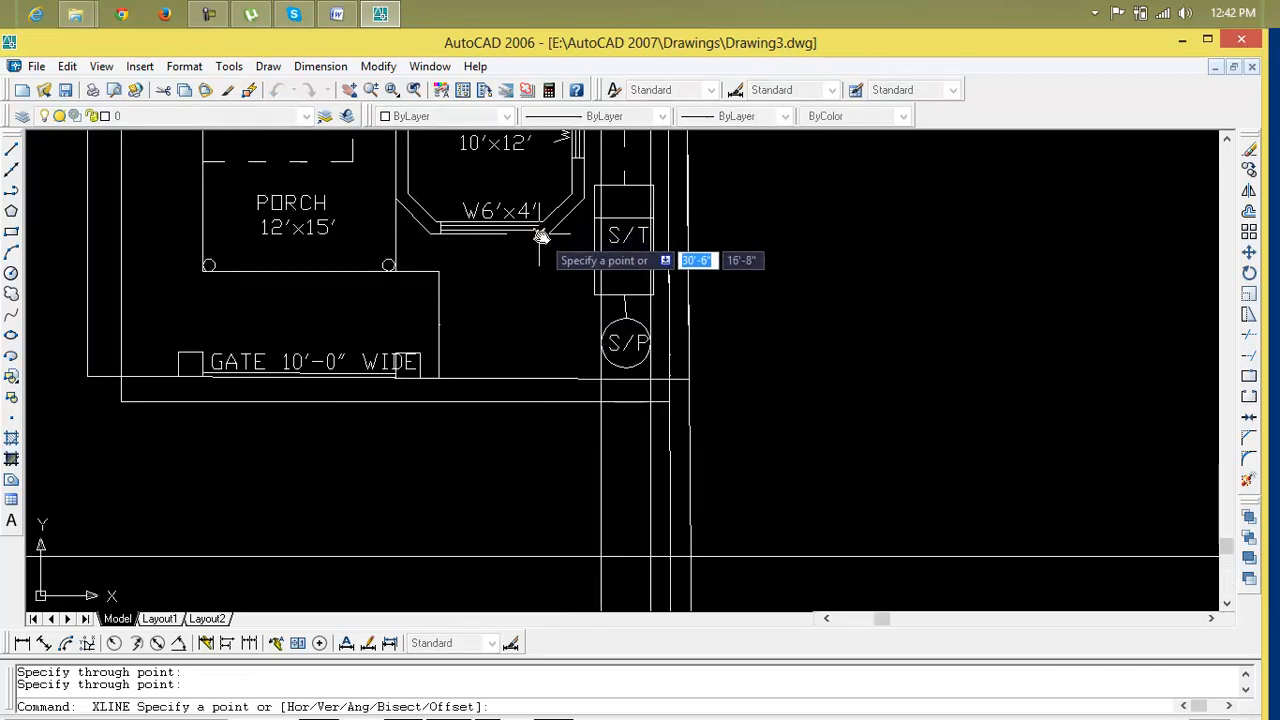
pyautogui.click(541, 235)
pyautogui.click(541, 158)
pyautogui.press('Return')
pyautogui.press('Return')
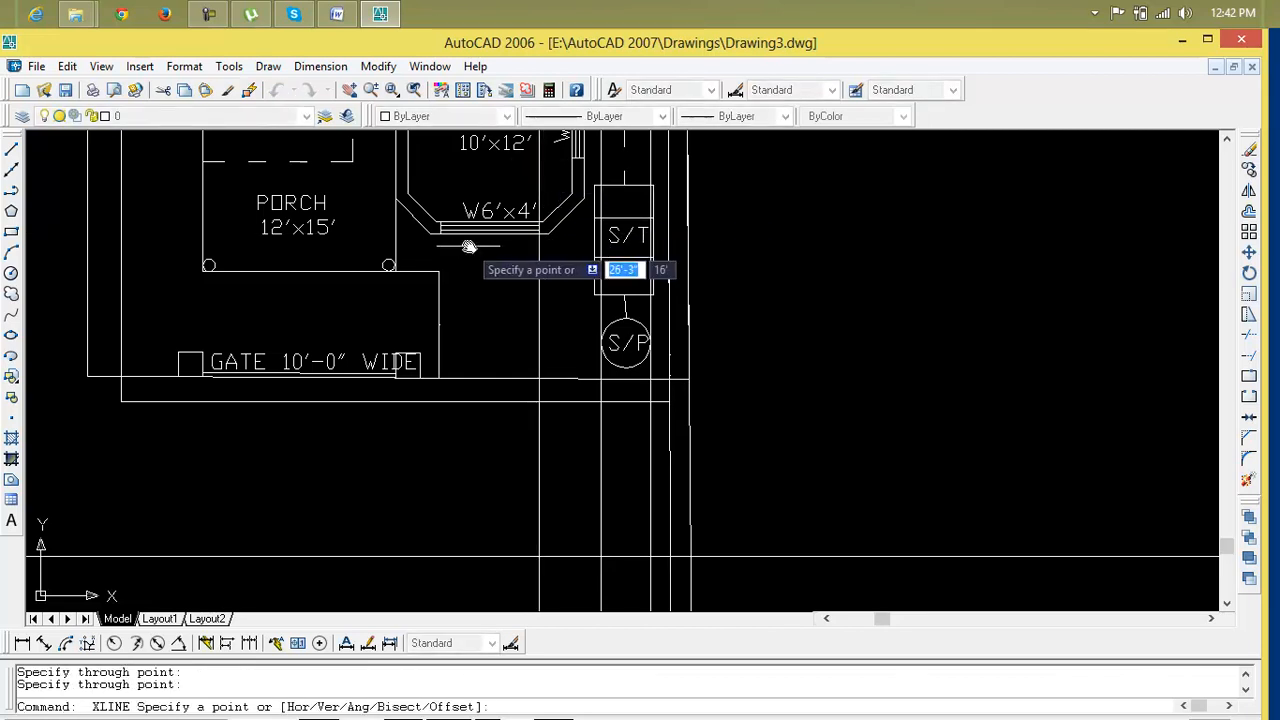
pyautogui.click(441, 236)
pyautogui.click(441, 150)
pyautogui.press('Return')
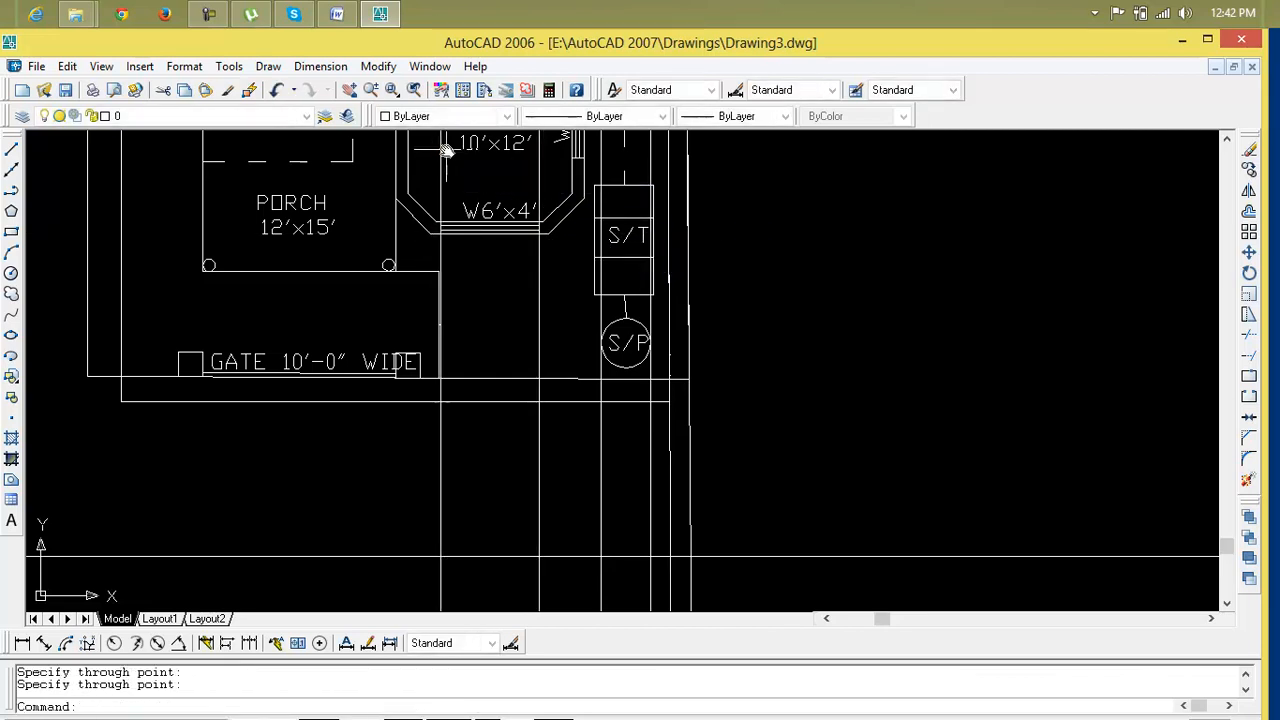
# Draw a vertical construction line through the porch's right corner
pyautogui.scroll(-3, 428, 293)
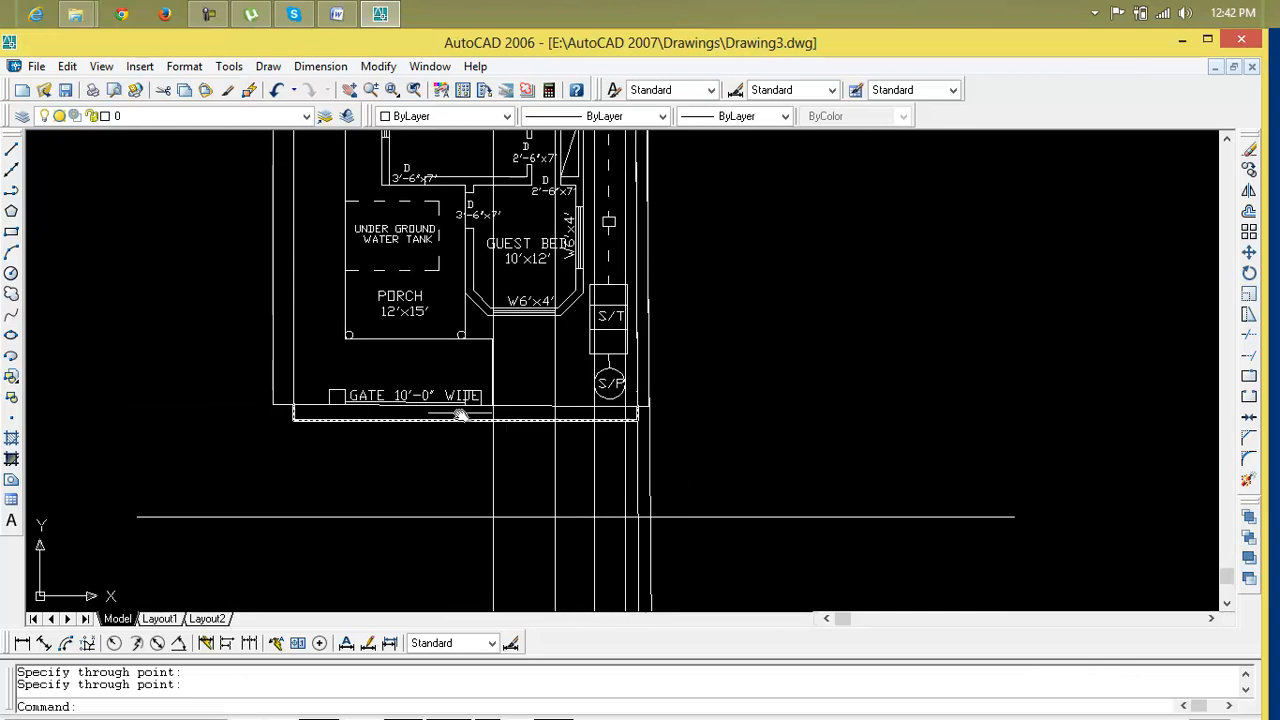
pyautogui.press('Return')
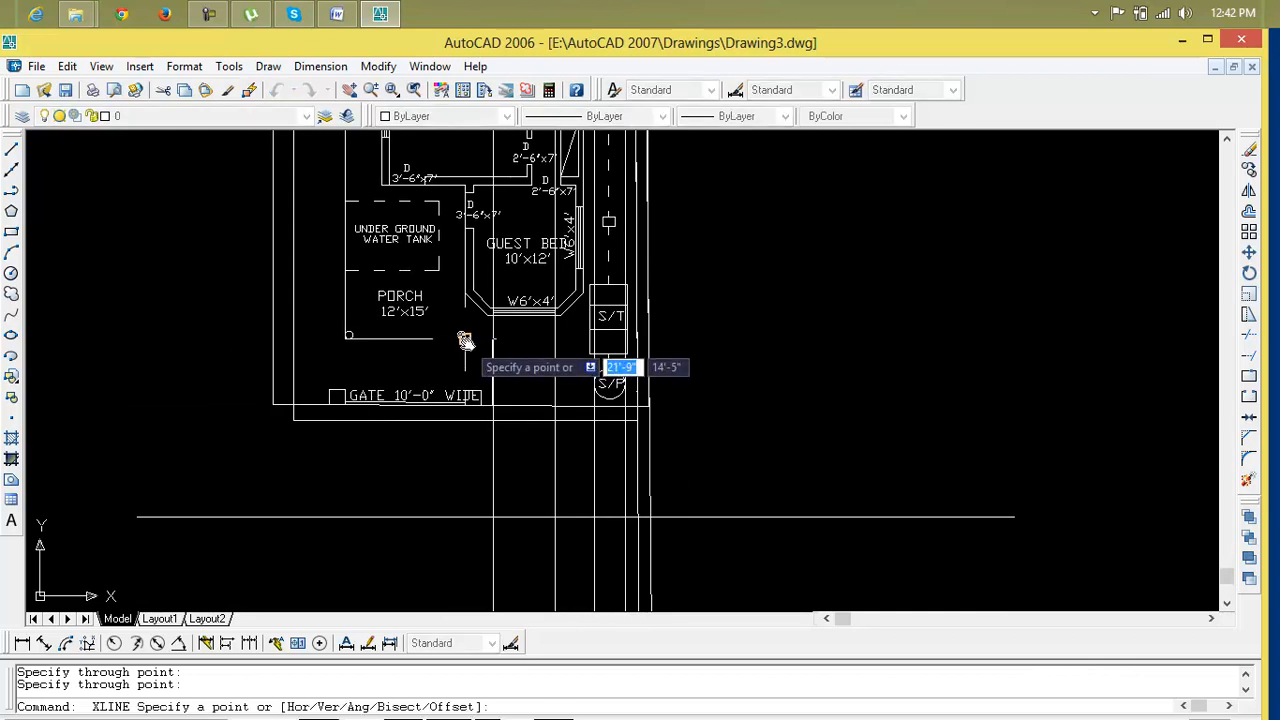
pyautogui.click(464, 337)
pyautogui.click(468, 247)
pyautogui.press('Return')
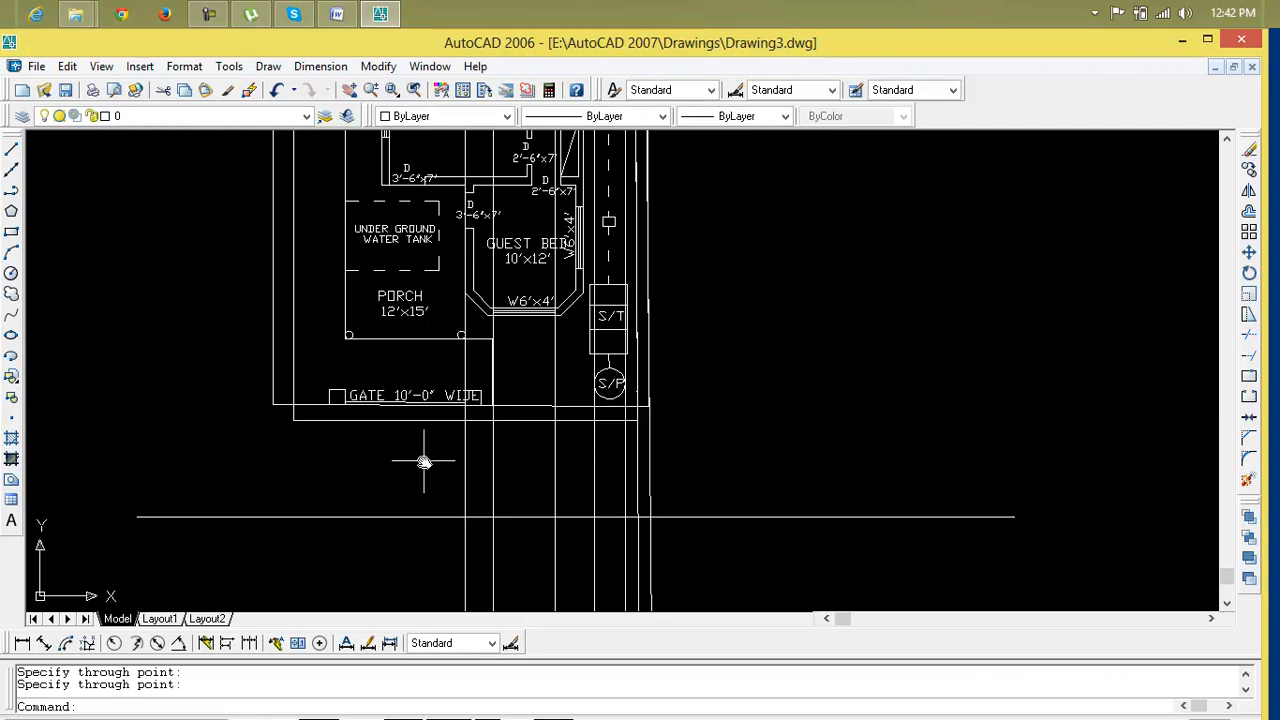
# Draw a vertical construction line through the porch's left corner
pyautogui.press('Return')
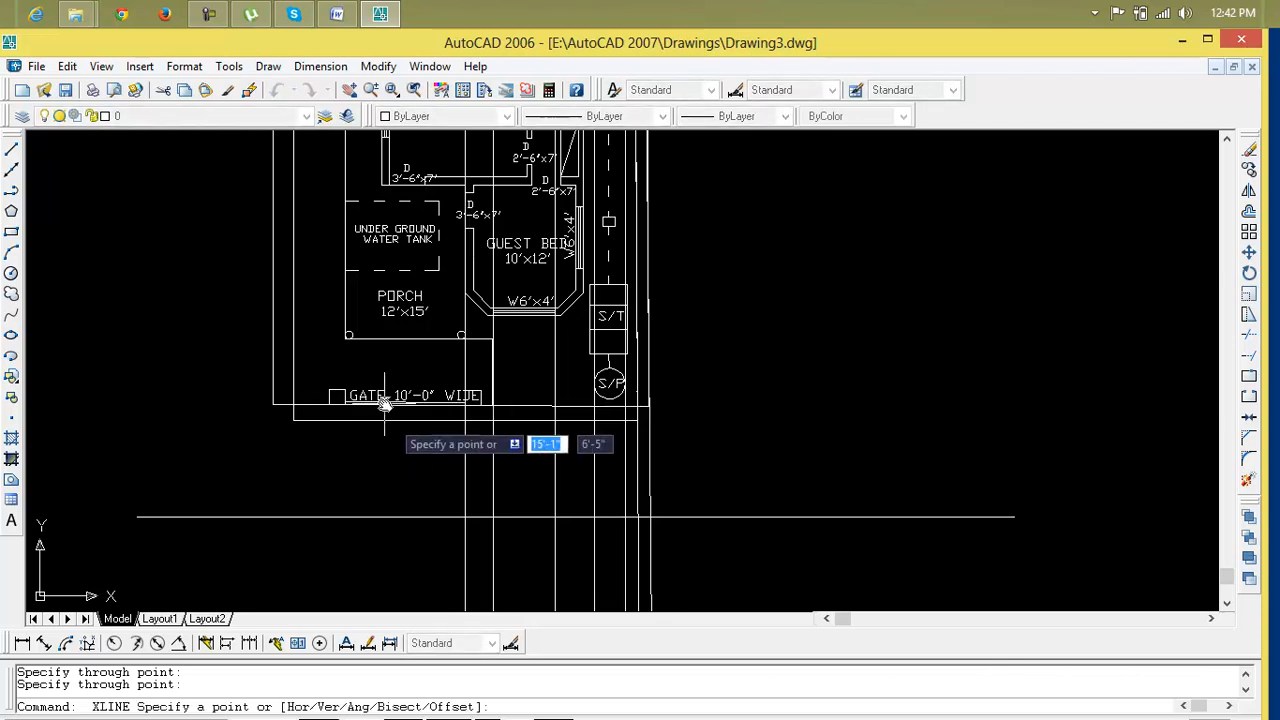
pyautogui.click(343, 340)
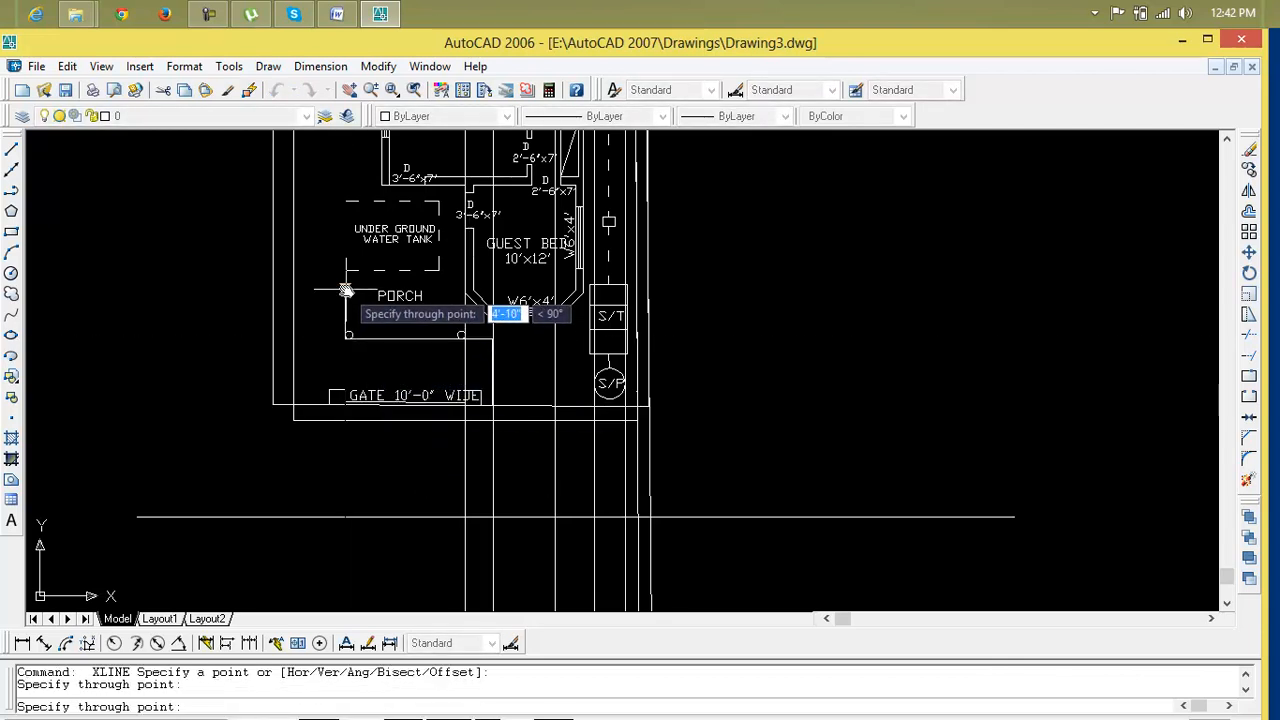
pyautogui.click(345, 290)
pyautogui.press('Return')
# Erase the extra vertical construction line beside the septic pit
pyautogui.scroll(-2, 333, 414)
pyautogui.scroll(5, 346, 437)
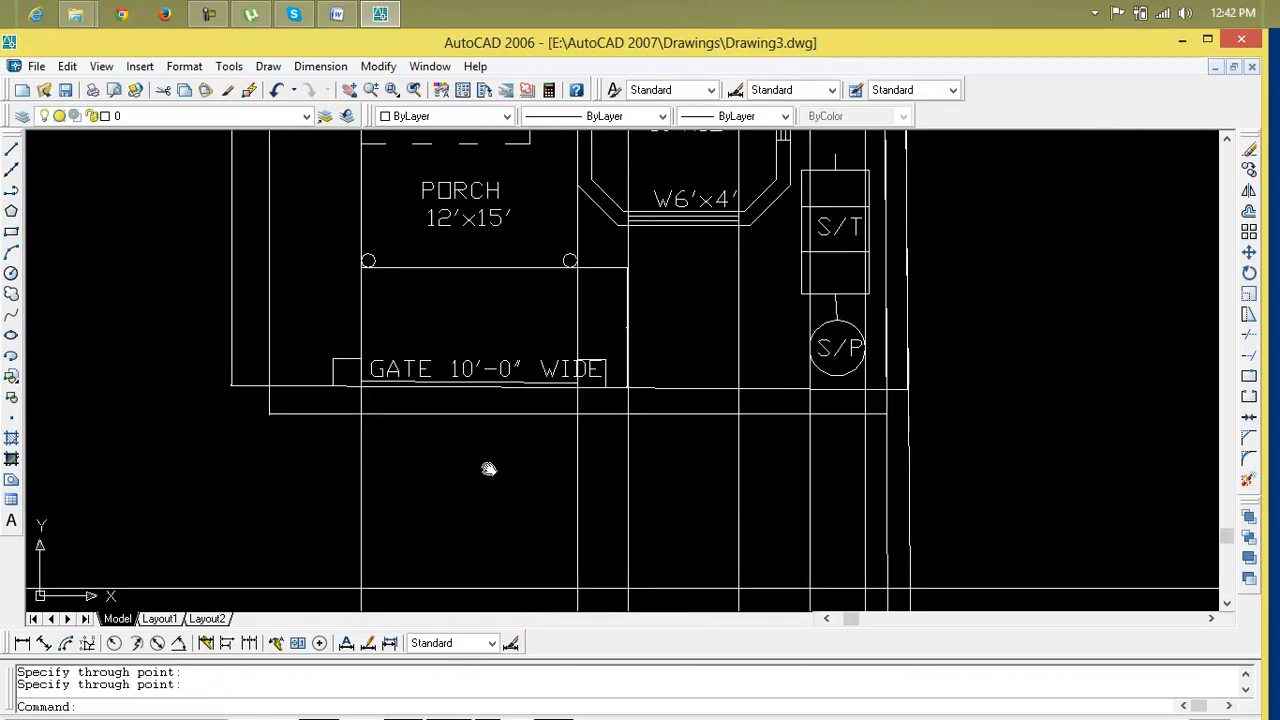
pyautogui.scroll(-3, 478, 360)
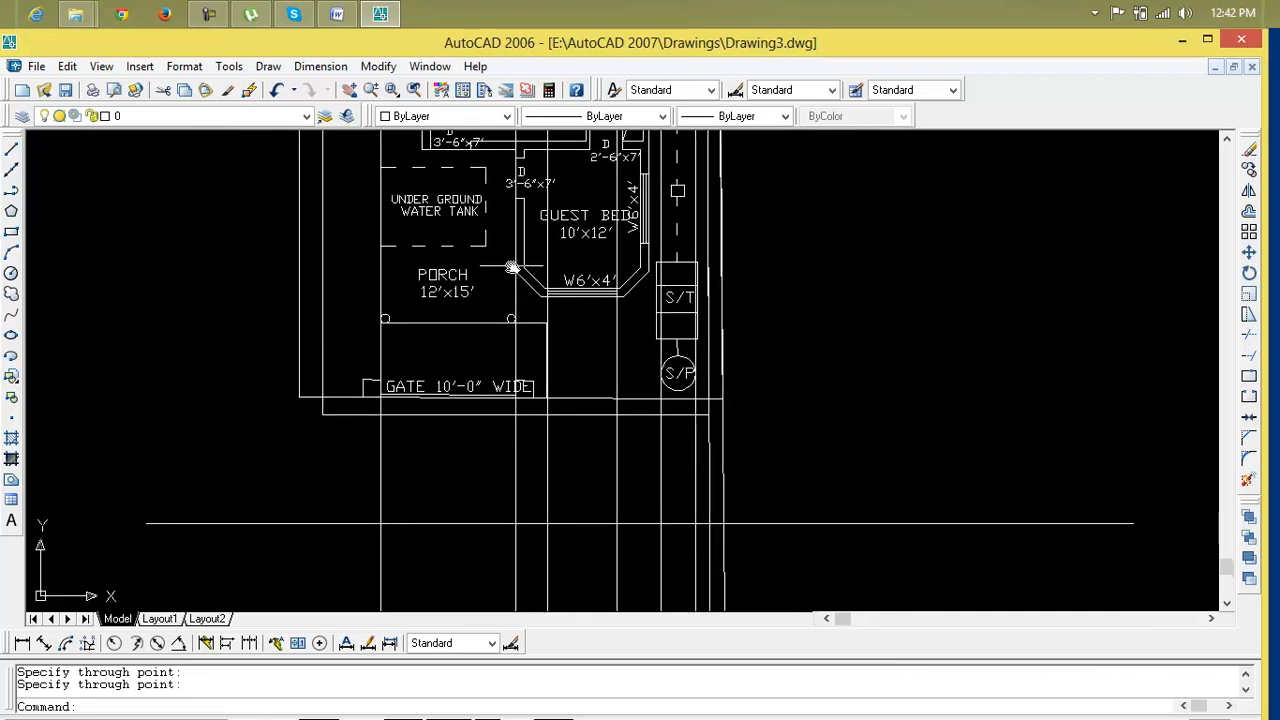
pyautogui.scroll(-2, 447, 387)
pyautogui.moveTo(447, 387)
pyautogui.mouseDown(button='middle')
pyautogui.moveTo(410, 628)
pyautogui.moveTo(424, 190)
pyautogui.mouseUp(button='middle')
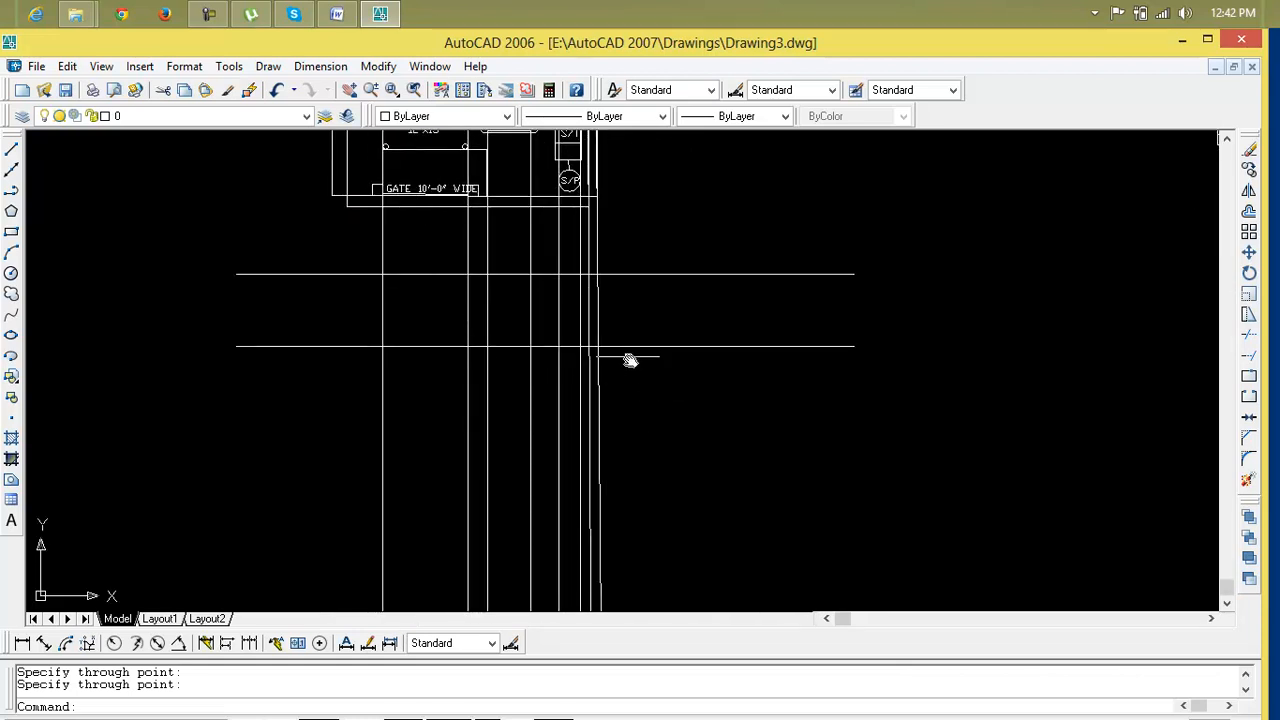
pyautogui.scroll(3, 602, 326)
pyautogui.click(589, 311)
pyautogui.press('Delete')
# Try repeatedly to draw a vertical construction line at the compound wall's right corner, erasing each attempt
pyautogui.scroll(-2, 575, 314)
pyautogui.moveTo(580, 334); pyautogui.dragTo(552, 470, button='middle')
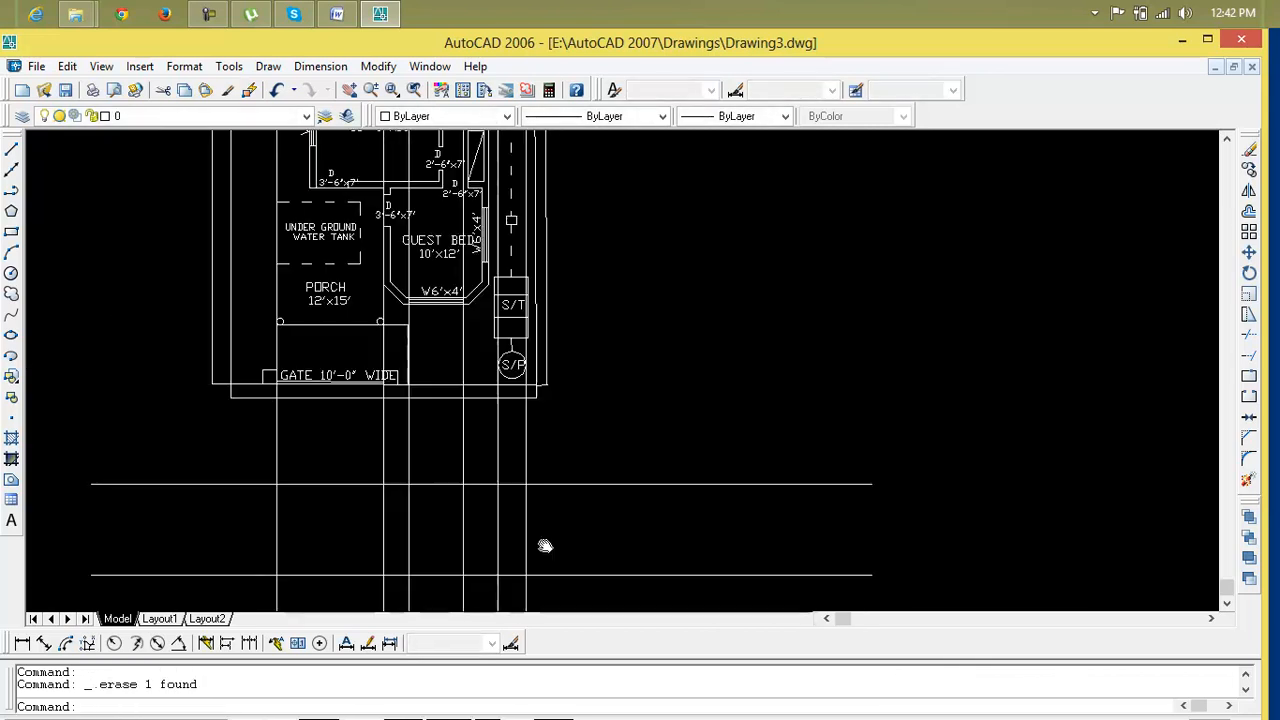
pyautogui.scroll(-2, 552, 470)
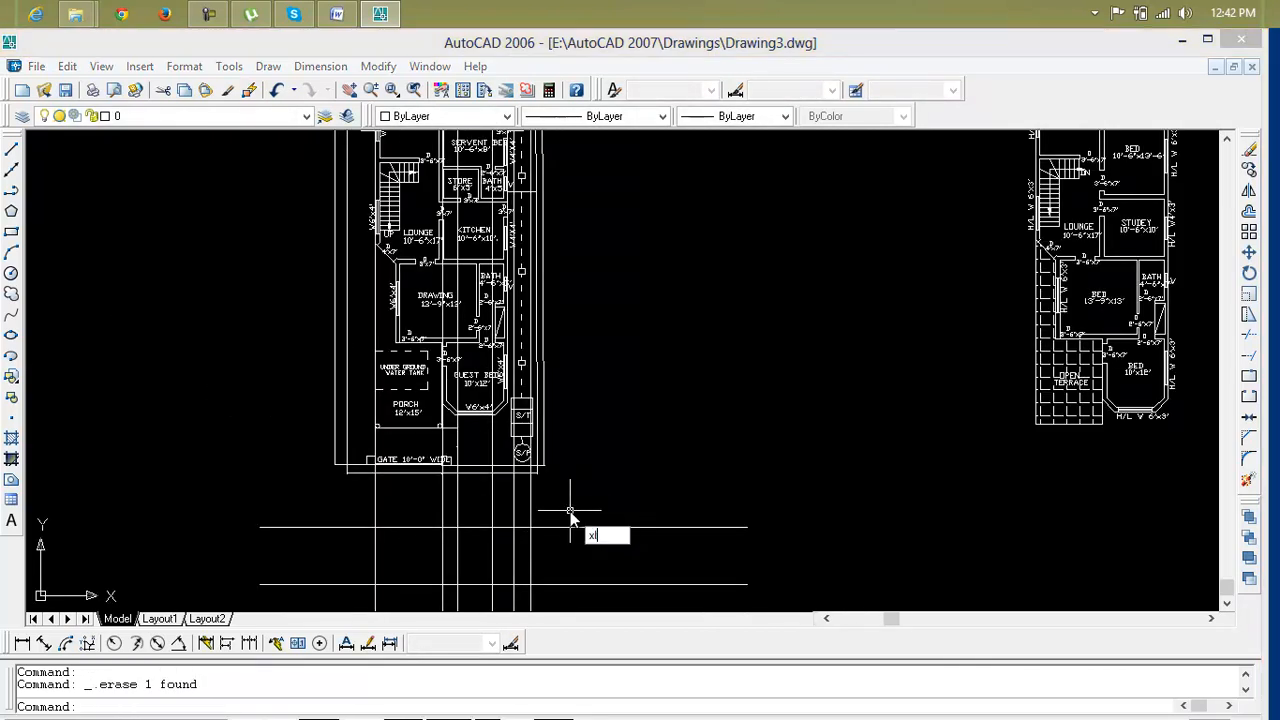
pyautogui.press('Return')
pyautogui.scroll(3, 543, 500)
pyautogui.click(539, 425)
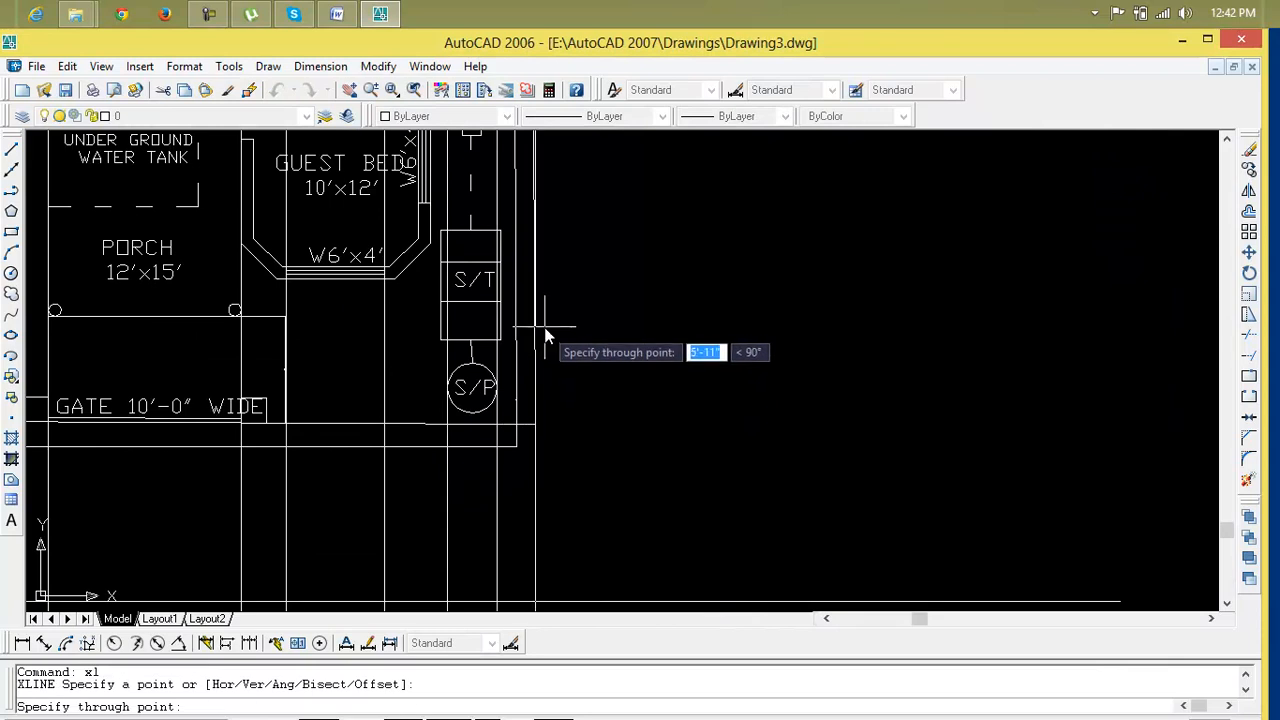
pyautogui.click(536, 322)
pyautogui.press('Return')
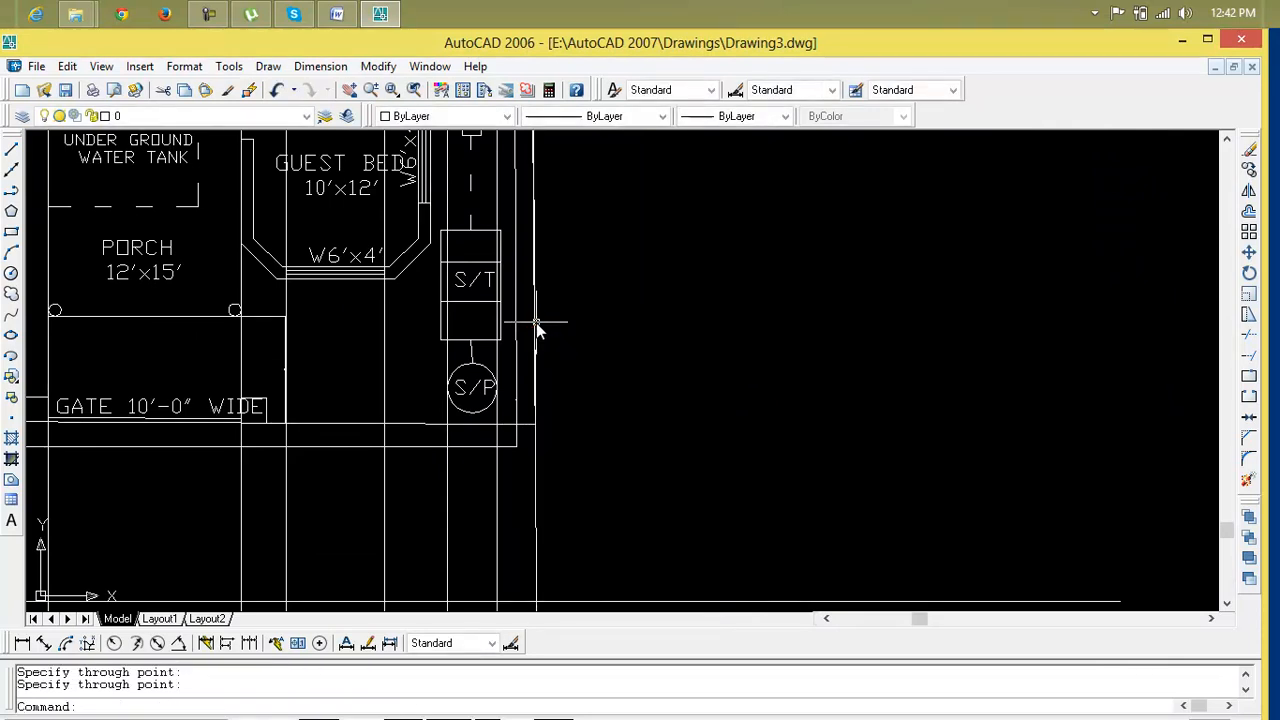
pyautogui.click(537, 500)
pyautogui.press('Delete')
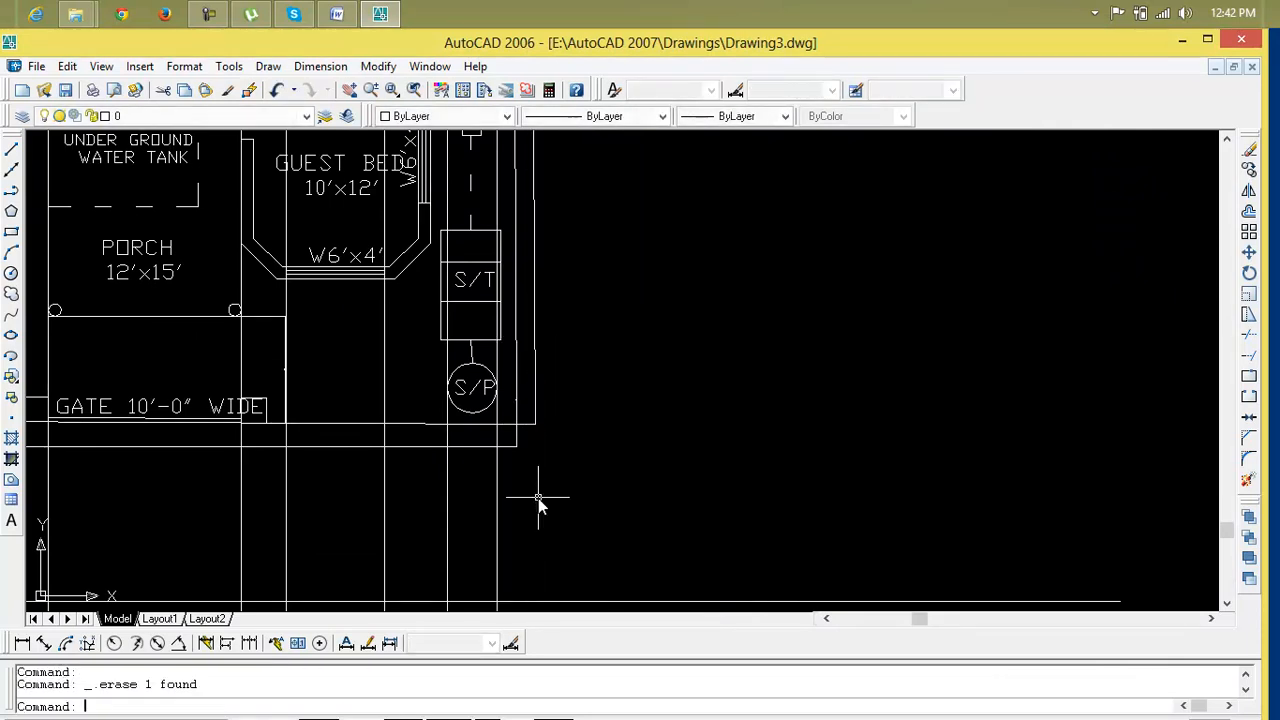
pyautogui.write('xl')
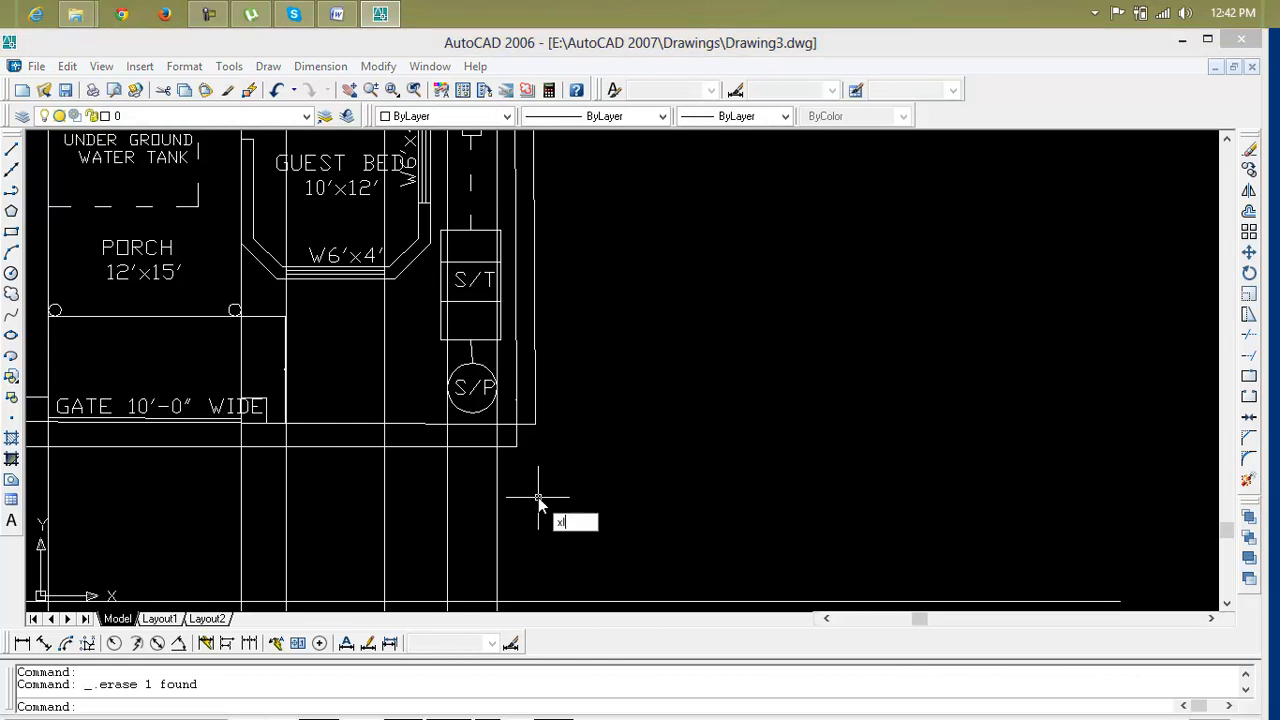
pyautogui.press('Return')
pyautogui.click(534, 430)
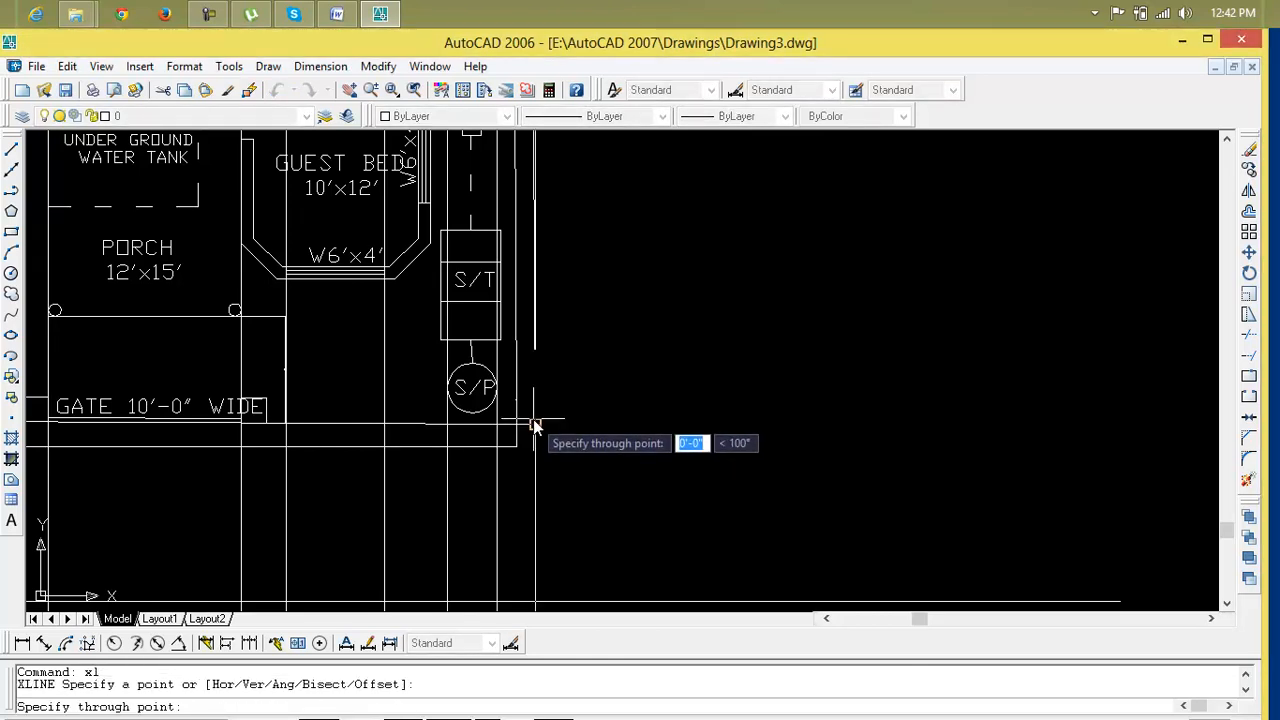
pyautogui.click(534, 420)
pyautogui.press('Return')
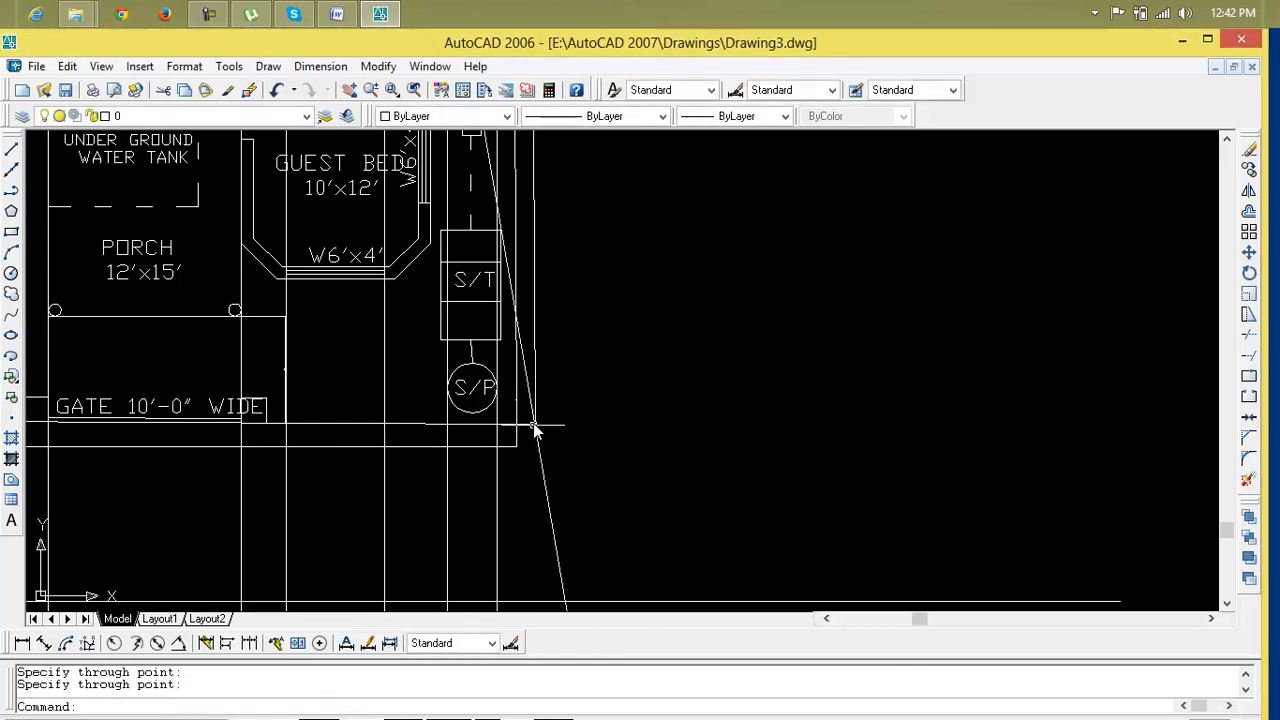
pyautogui.click(540, 455)
pyautogui.press('Delete')
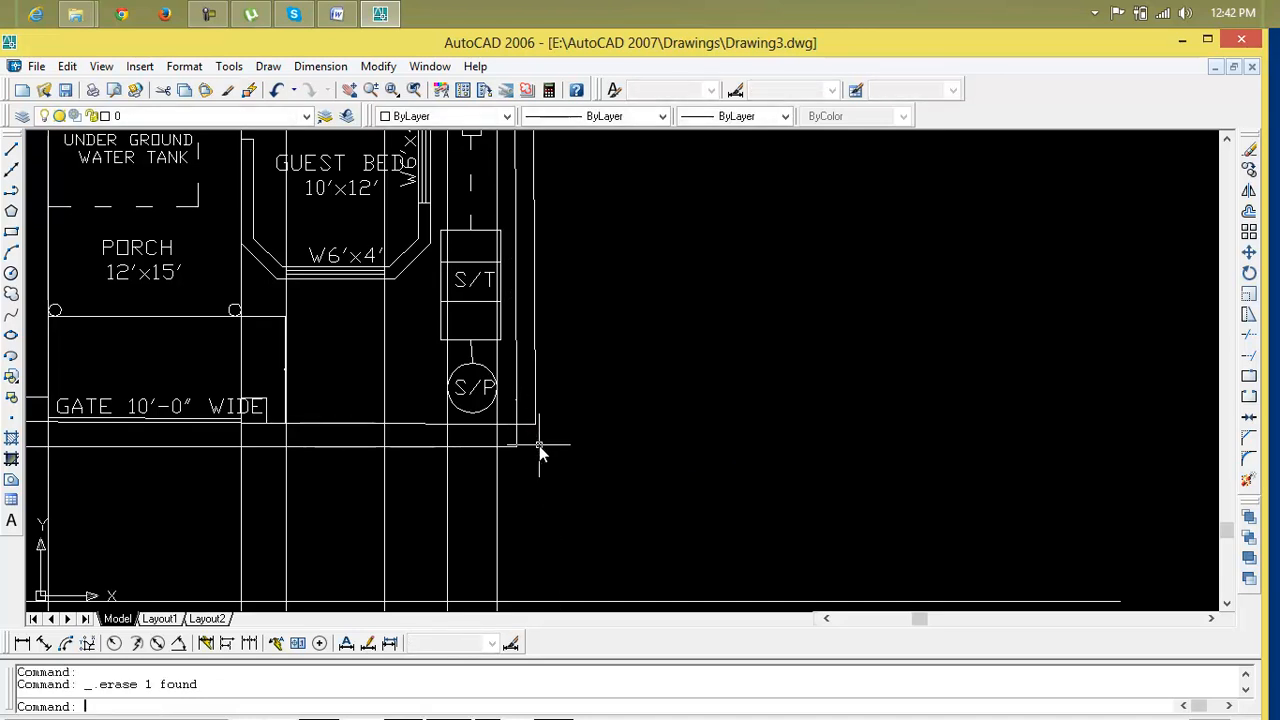
pyautogui.write('xl')
pyautogui.press('Return')
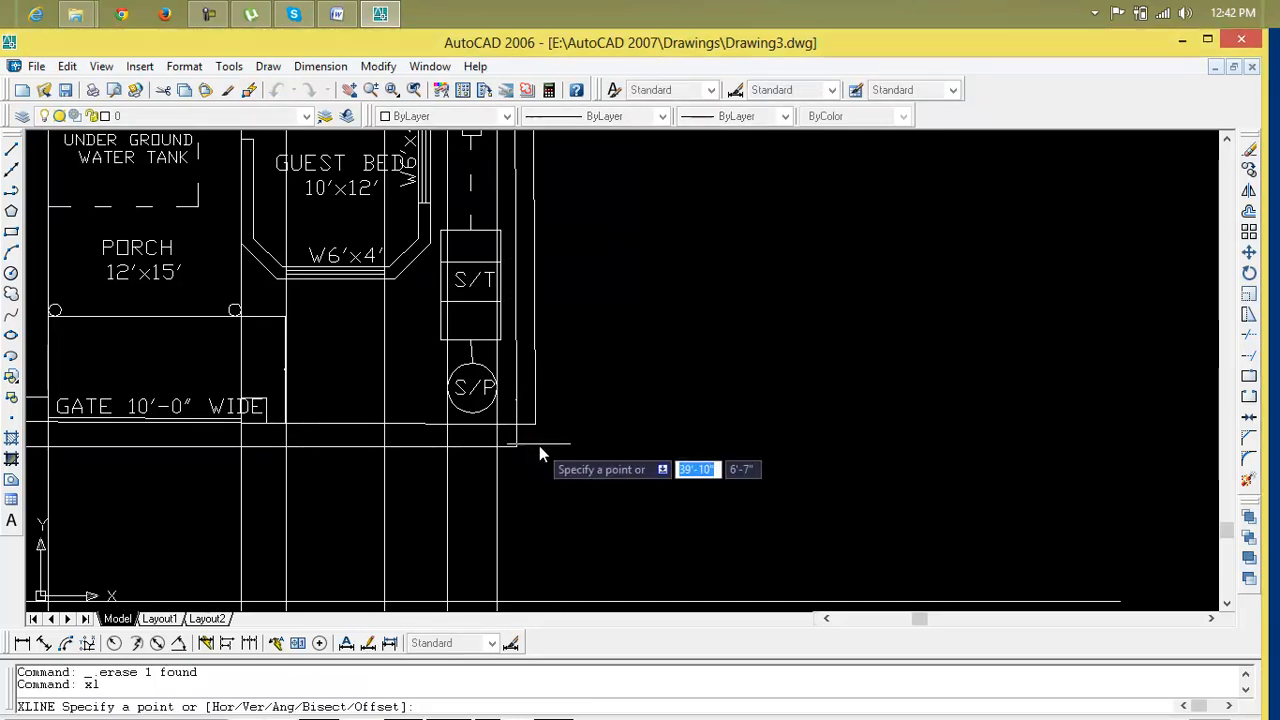
pyautogui.click(536, 427)
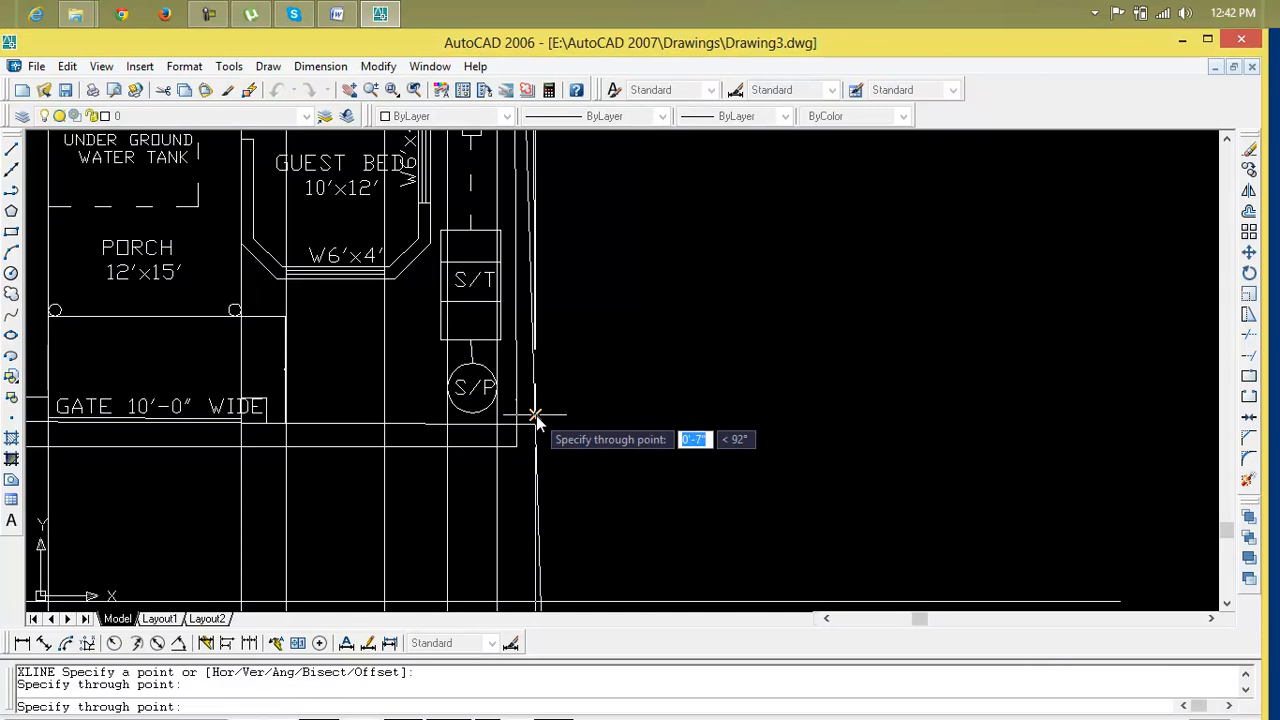
pyautogui.click(537, 424)
pyautogui.press('Return')
pyautogui.click(538, 490)
pyautogui.press('Delete')
# Draw a vertical line down from the compound wall's right corner
pyautogui.scroll(-2, 540, 494)
pyautogui.scroll(4, 517, 466)
pyautogui.write('l')
pyautogui.press('Return')
pyautogui.click(524, 424)
pyautogui.scroll(-2, 519, 581)
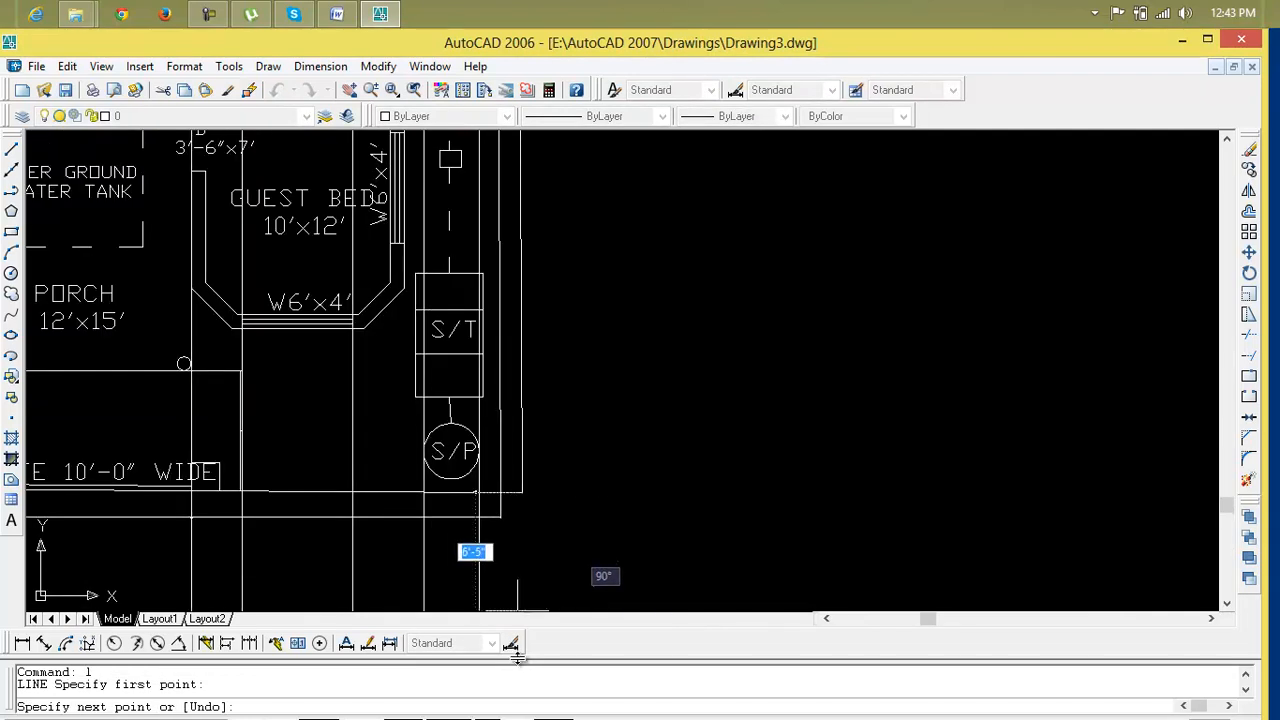
pyautogui.scroll(-2, 523, 500)
pyautogui.scroll(4, 523, 386)
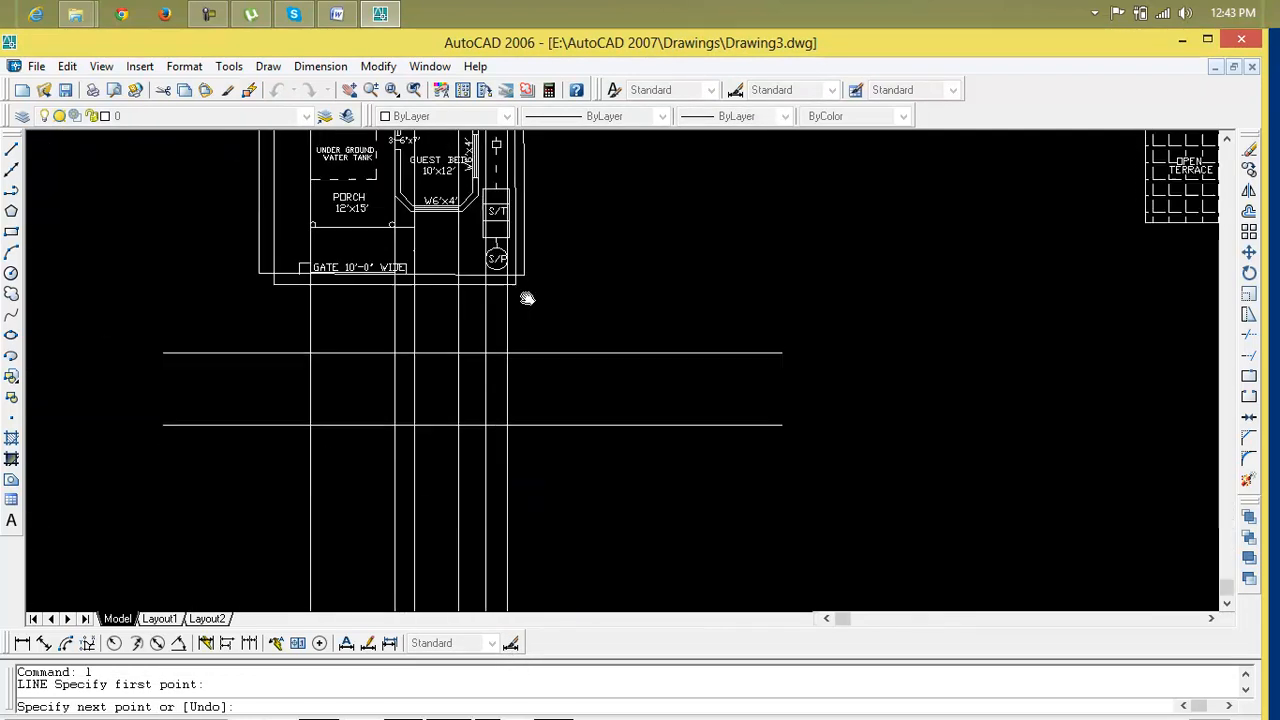
pyautogui.click(543, 490)
pyautogui.press('Escape')
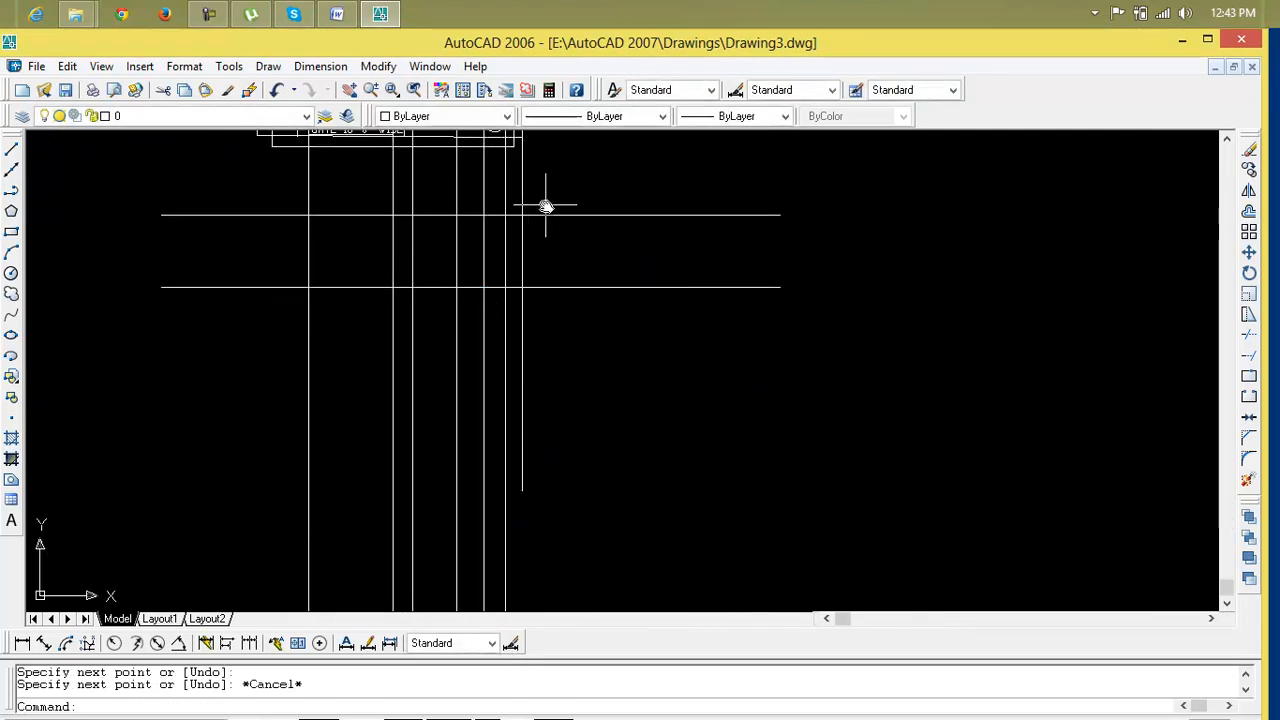
# Draw a slanted line below the septic pit and erase it
pyautogui.press('Return')
pyautogui.scroll(3, 517, 158)
pyautogui.moveTo(517, 160); pyautogui.dragTo(512, 267, button='middle')
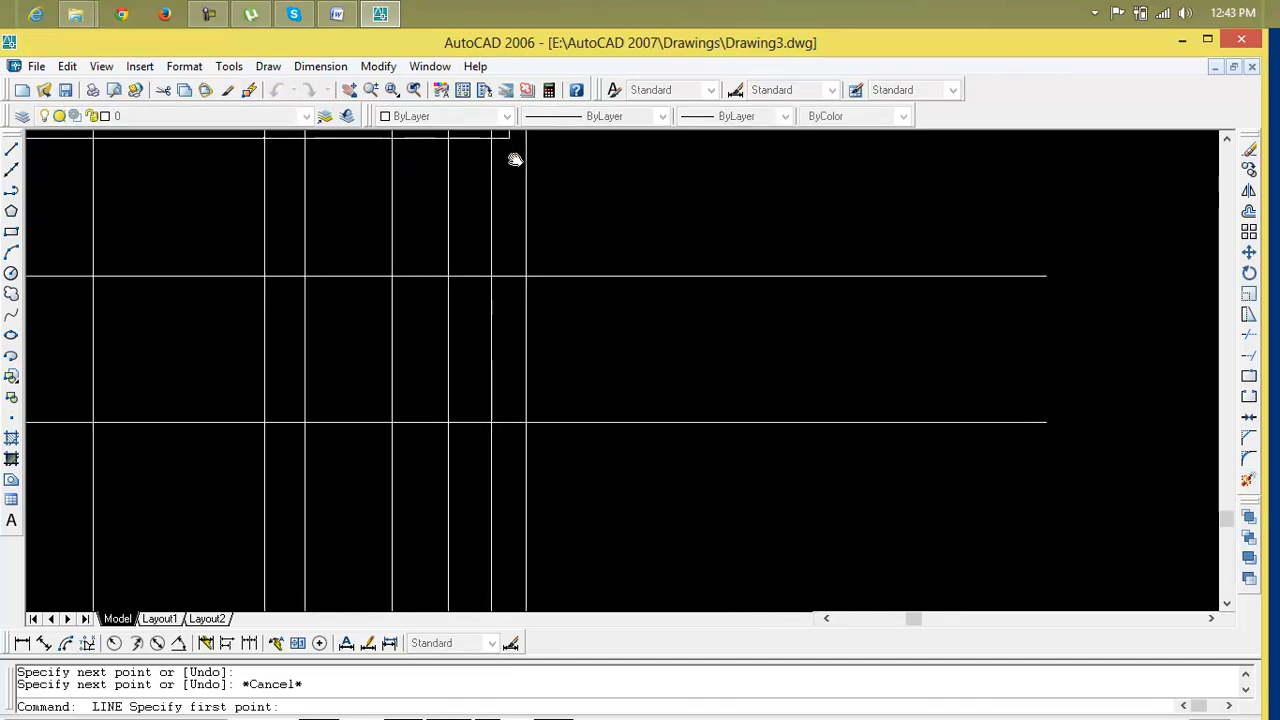
pyautogui.scroll(3, 512, 267)
pyautogui.click(505, 244)
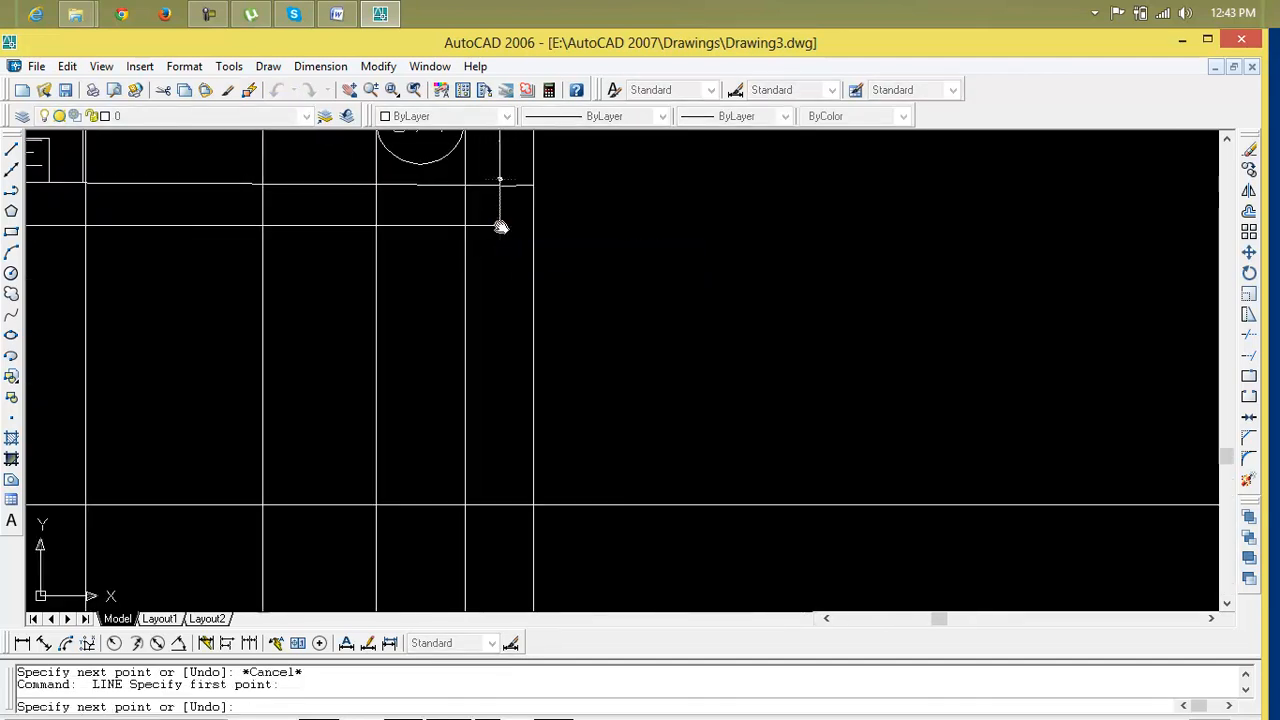
pyautogui.scroll(-3, 497, 481)
pyautogui.scroll(2, 491, 457)
pyautogui.click(498, 487)
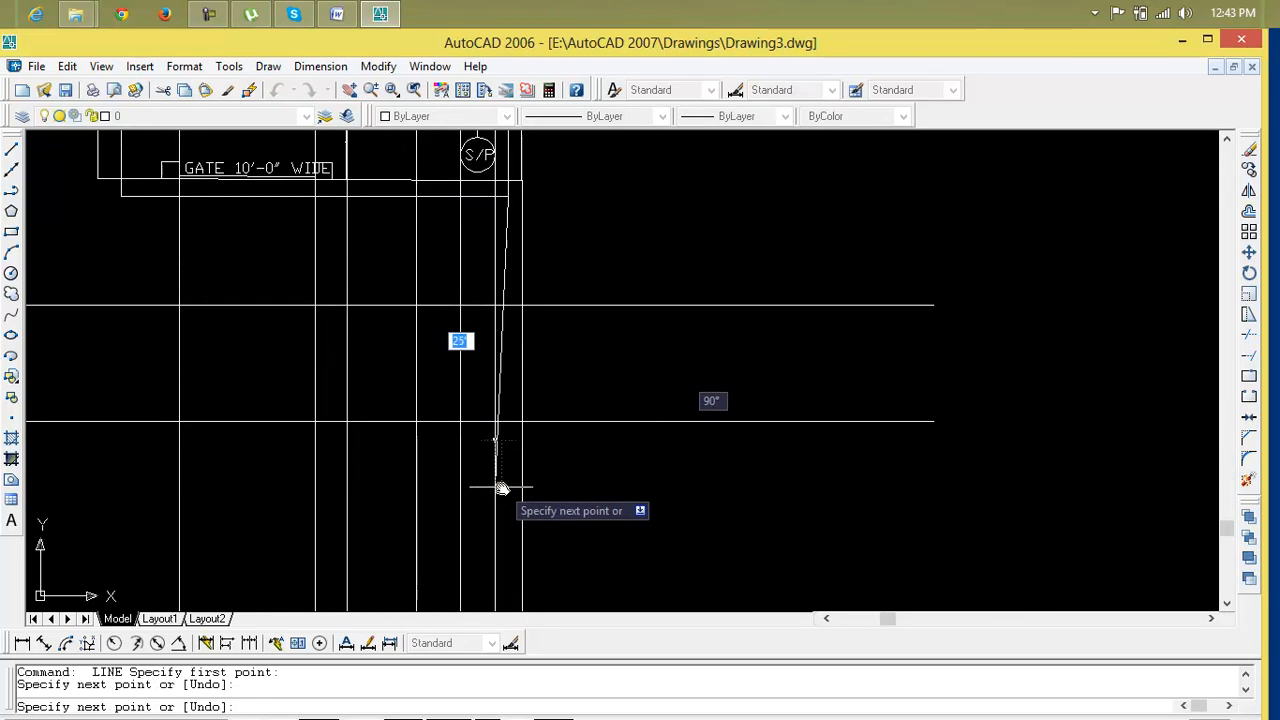
pyautogui.press('Escape')
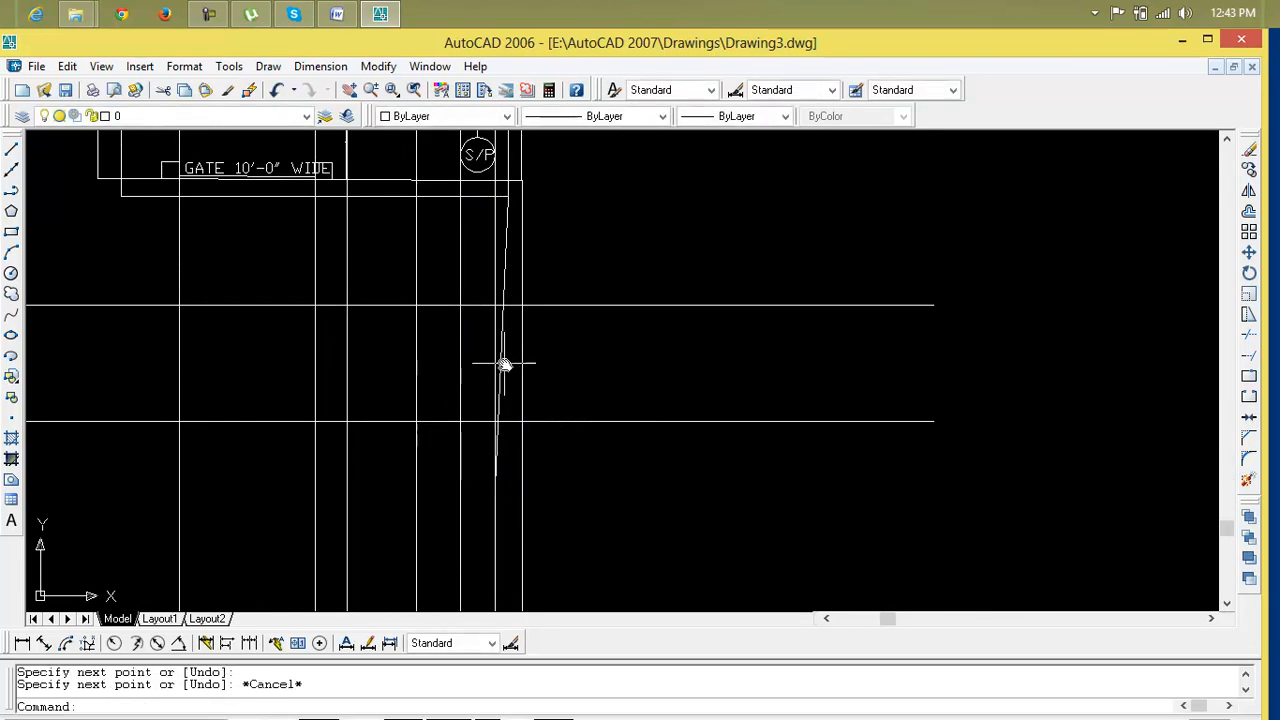
pyautogui.click(501, 360)
pyautogui.press('Delete')
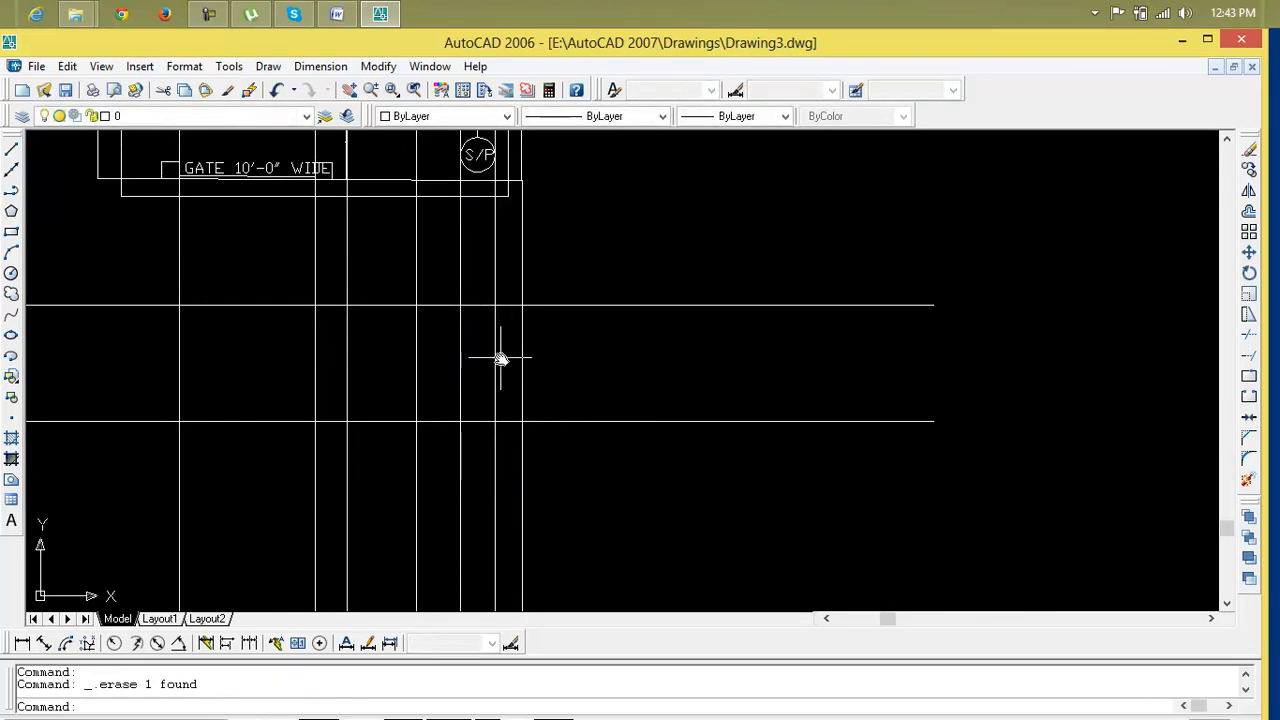
pyautogui.press('Return')
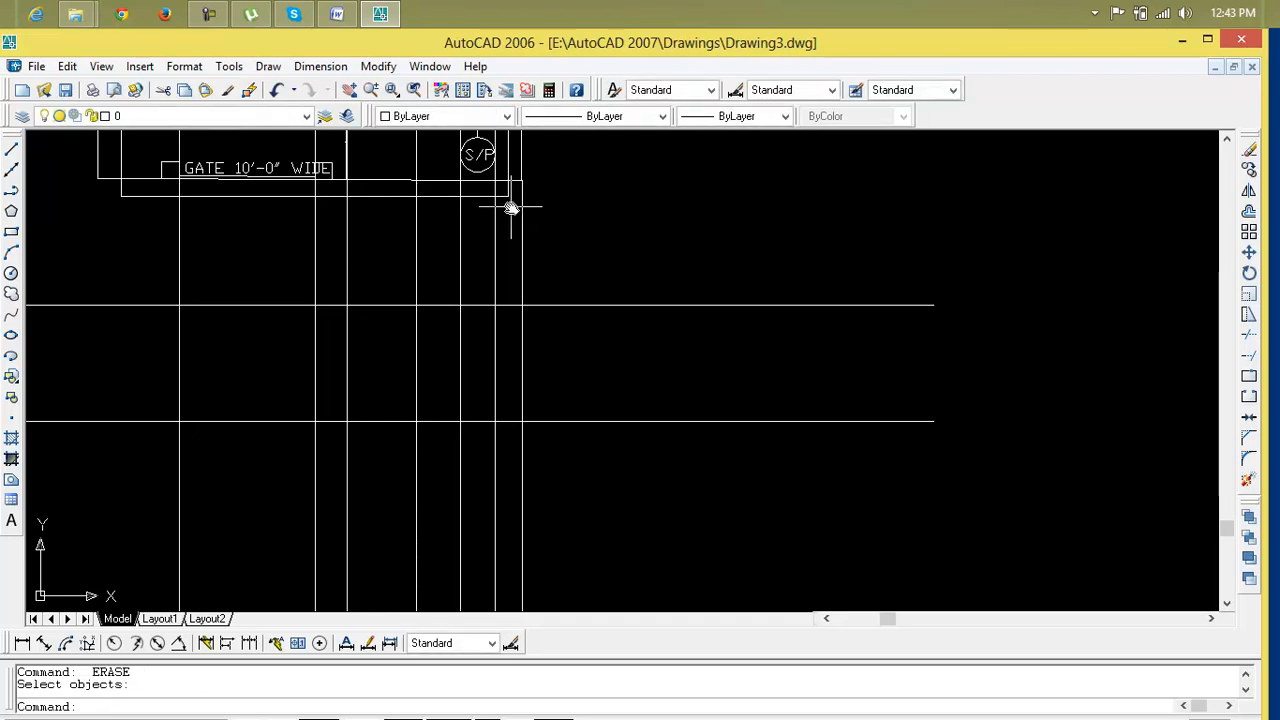
# Draw a vertical line from the compound wall's right corner down past both horizontal construction lines
pyautogui.write('l')
pyautogui.press('Return')
pyautogui.click(508, 186)
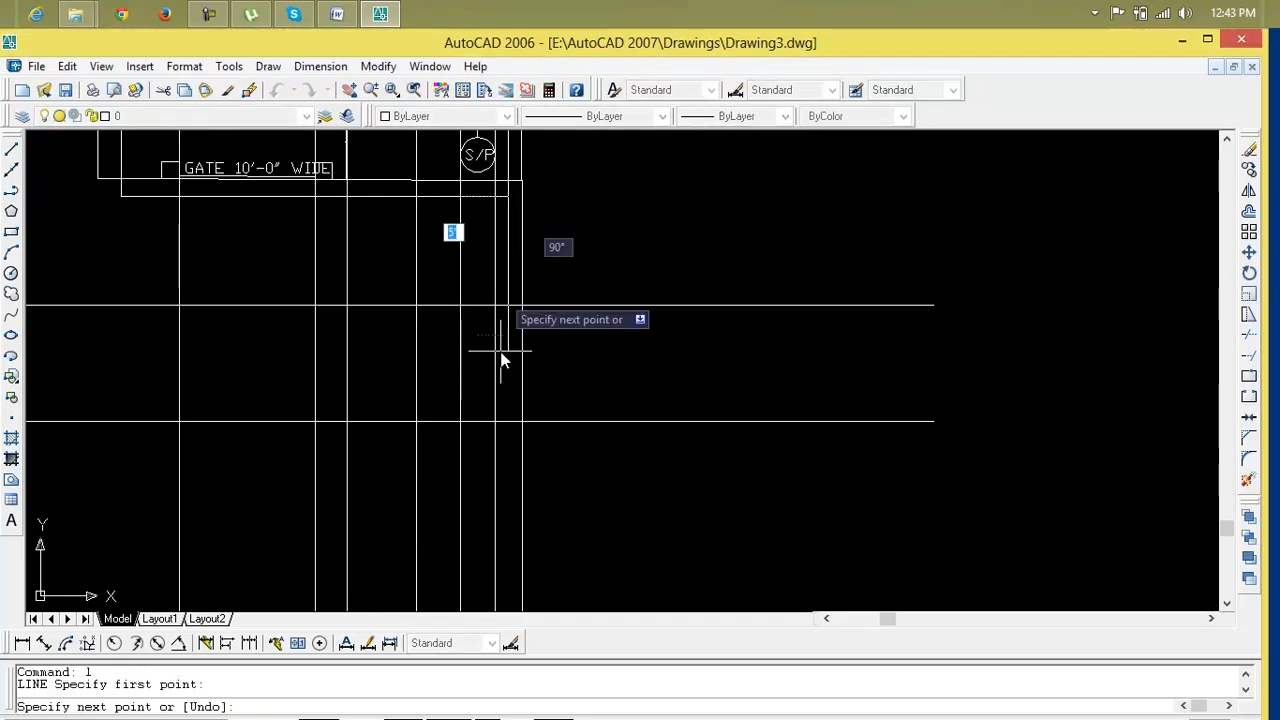
pyautogui.click(508, 462)
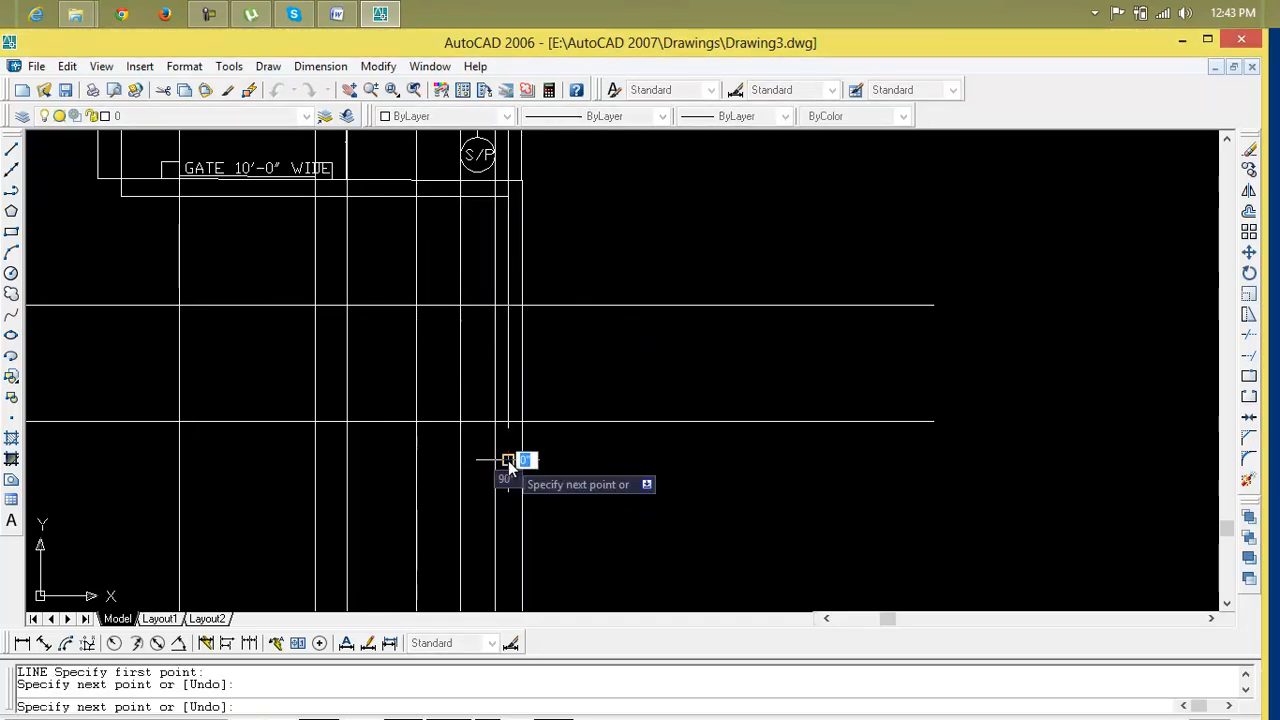
pyautogui.press('Return')
pyautogui.scroll(-2, 595, 475)
pyautogui.moveTo(597, 477); pyautogui.dragTo(640, 470, button='middle')
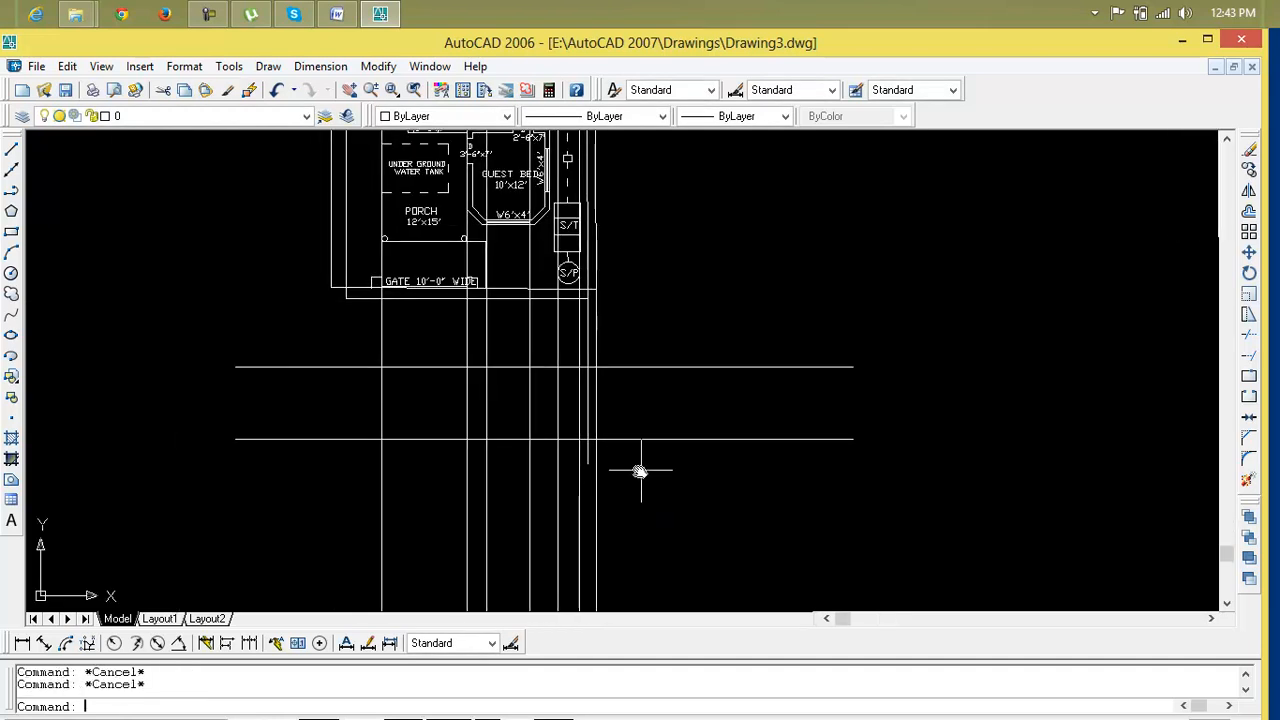
# Trim the vertical construction lines so they remain only between the two horizontal construction lines
pyautogui.write('tr')
pyautogui.press('Return')
pyautogui.press('Return')
pyautogui.click(634, 320)
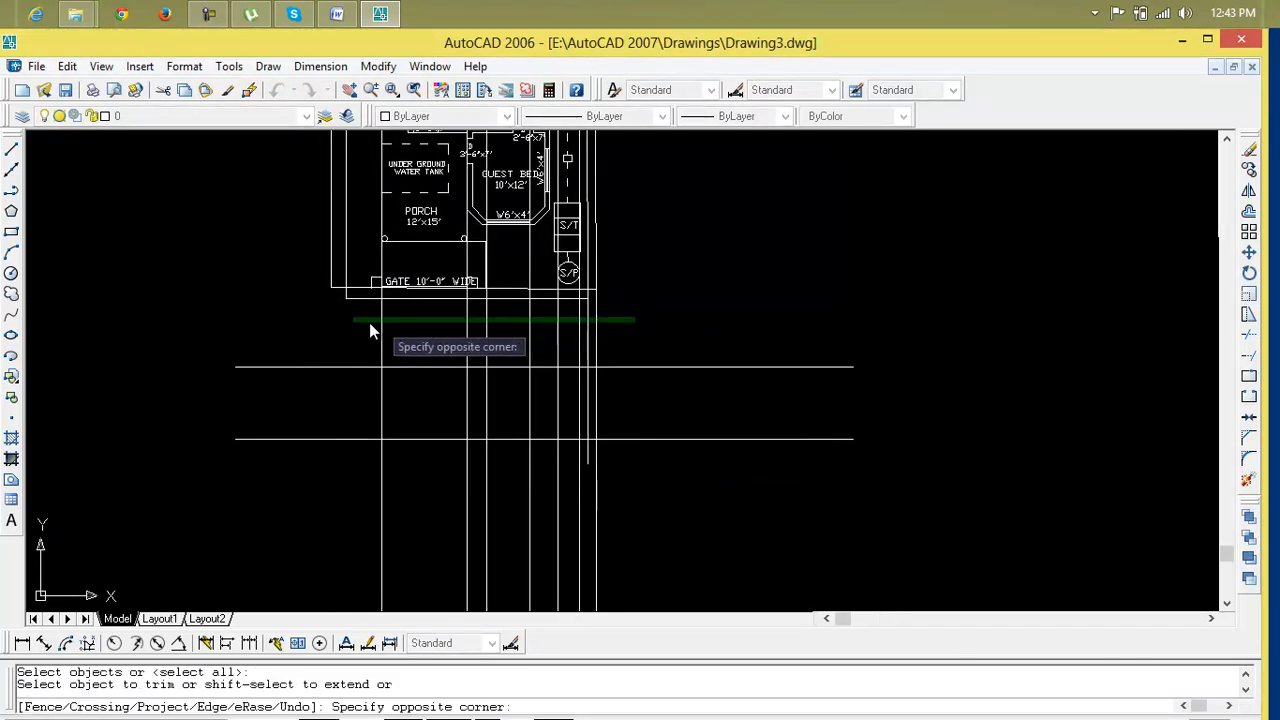
pyautogui.click(440, 330)
pyautogui.click(777, 537)
pyautogui.click(277, 451)
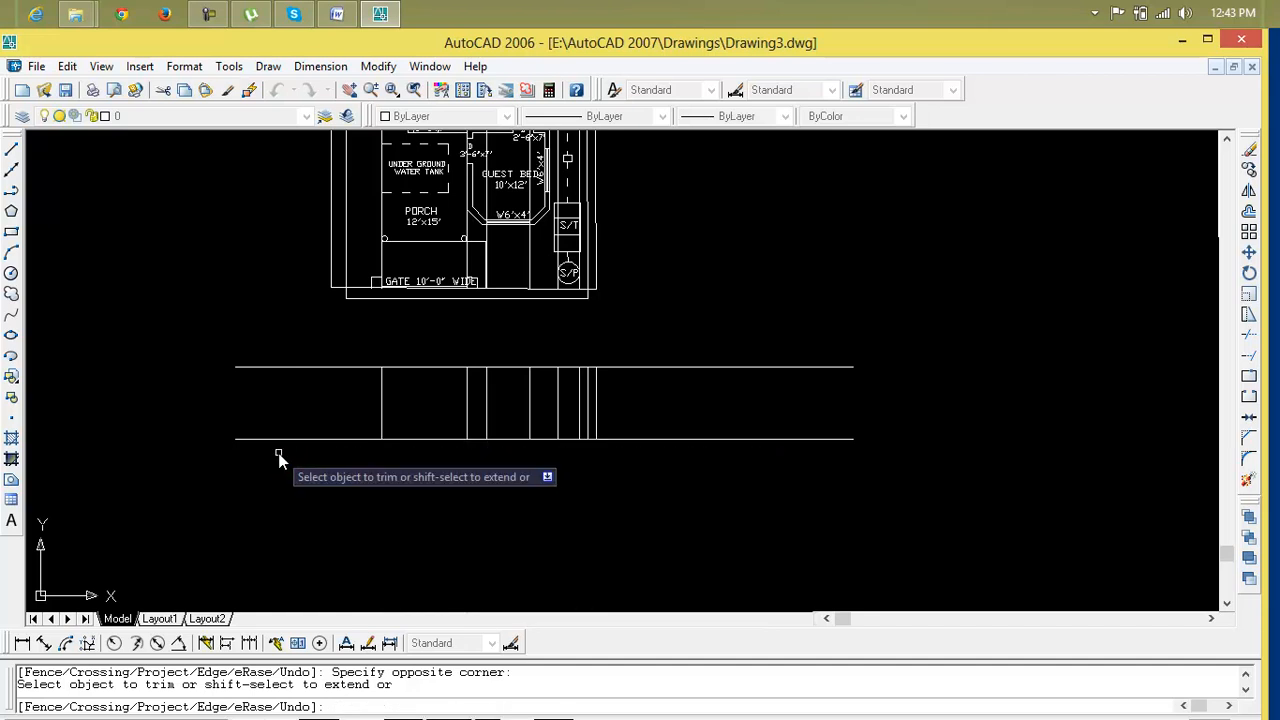
pyautogui.moveTo(660, 356); pyautogui.dragTo(665, 602, button='middle')
pyautogui.moveTo(712, 160); pyautogui.dragTo(731, 456, button='middle')
pyautogui.press('Escape')
pyautogui.press('Escape')
# Erase the vertical construction lines crossing above the ground floor plan
pyautogui.click(738, 225)
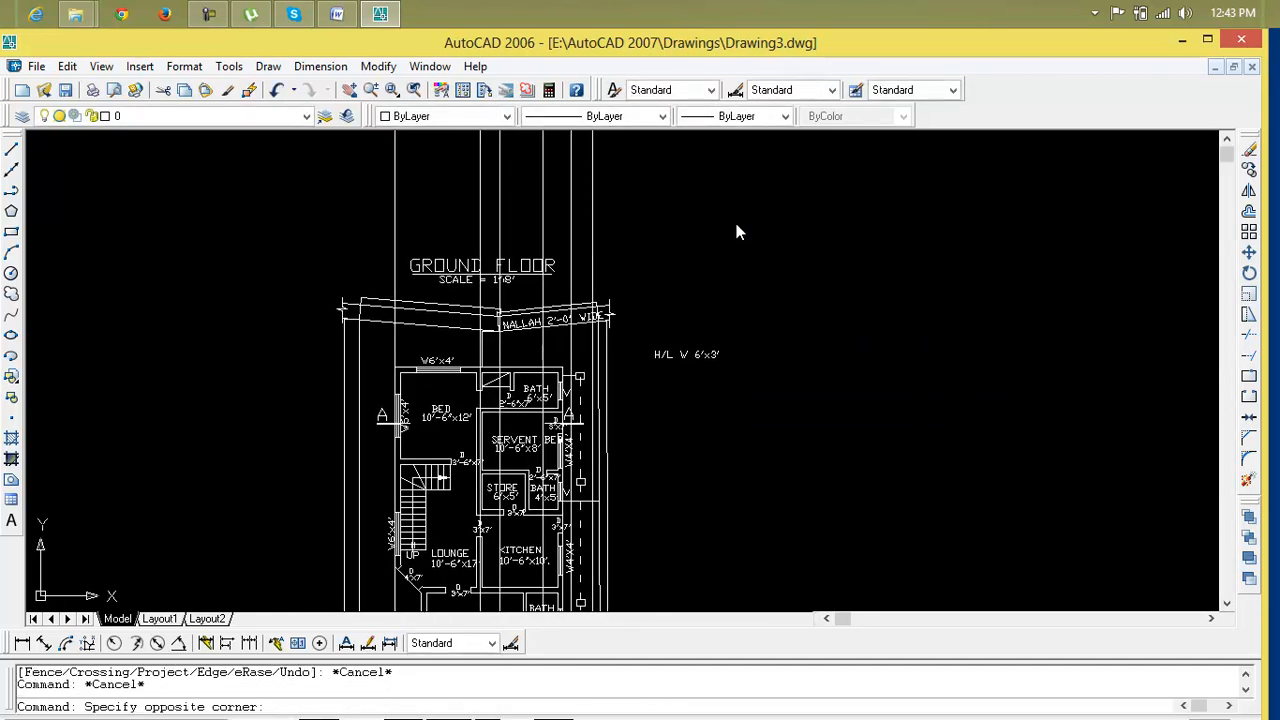
pyautogui.click(341, 193)
pyautogui.press('Delete')
pyautogui.scroll(-4, 643, 557)
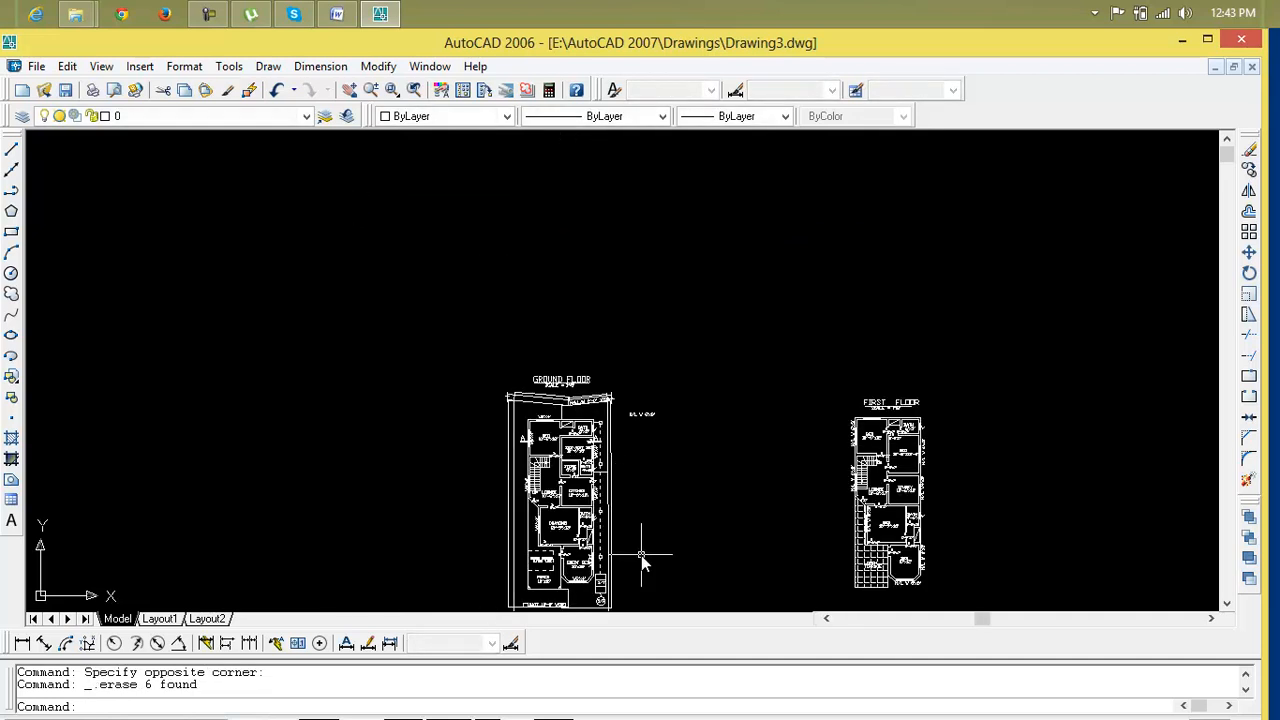
# Draw two vertical construction lines through the corners of the first floor's bay window below the bedroom
pyautogui.moveTo(643, 557); pyautogui.dragTo(487, 417, button='middle')
pyautogui.scroll(1, 432, 499)
pyautogui.moveTo(448, 496); pyautogui.dragTo(301, 318, button='middle')
pyautogui.scroll(3, 690, 340)
pyautogui.moveTo(677, 323); pyautogui.dragTo(674, 503, button='middle')
pyautogui.scroll(1, 656, 493)
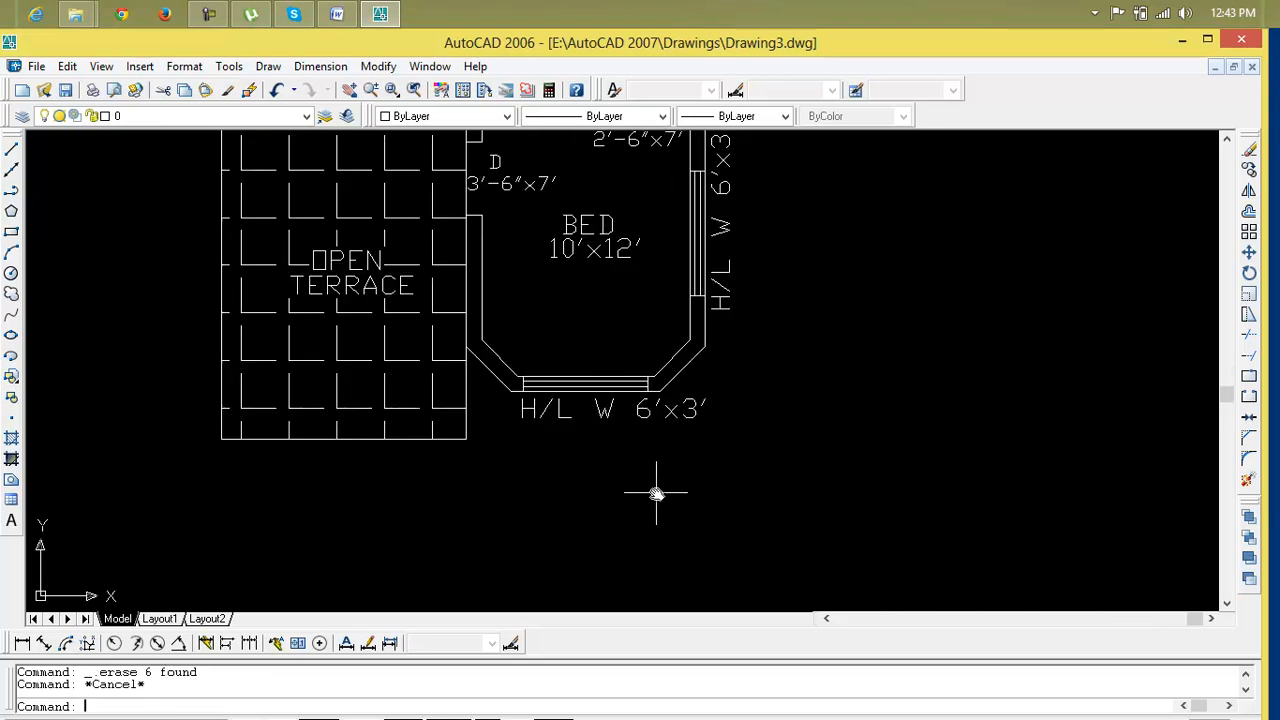
pyautogui.write('xl')
pyautogui.press('Return')
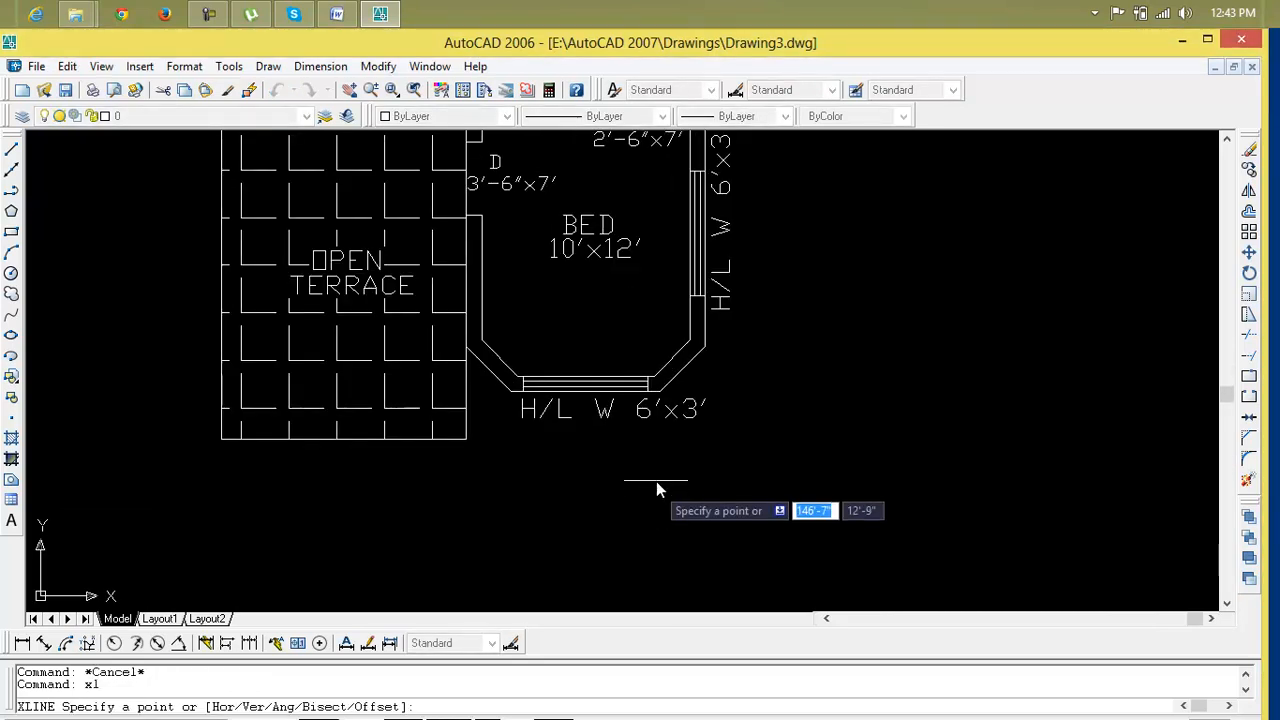
pyautogui.click(648, 390)
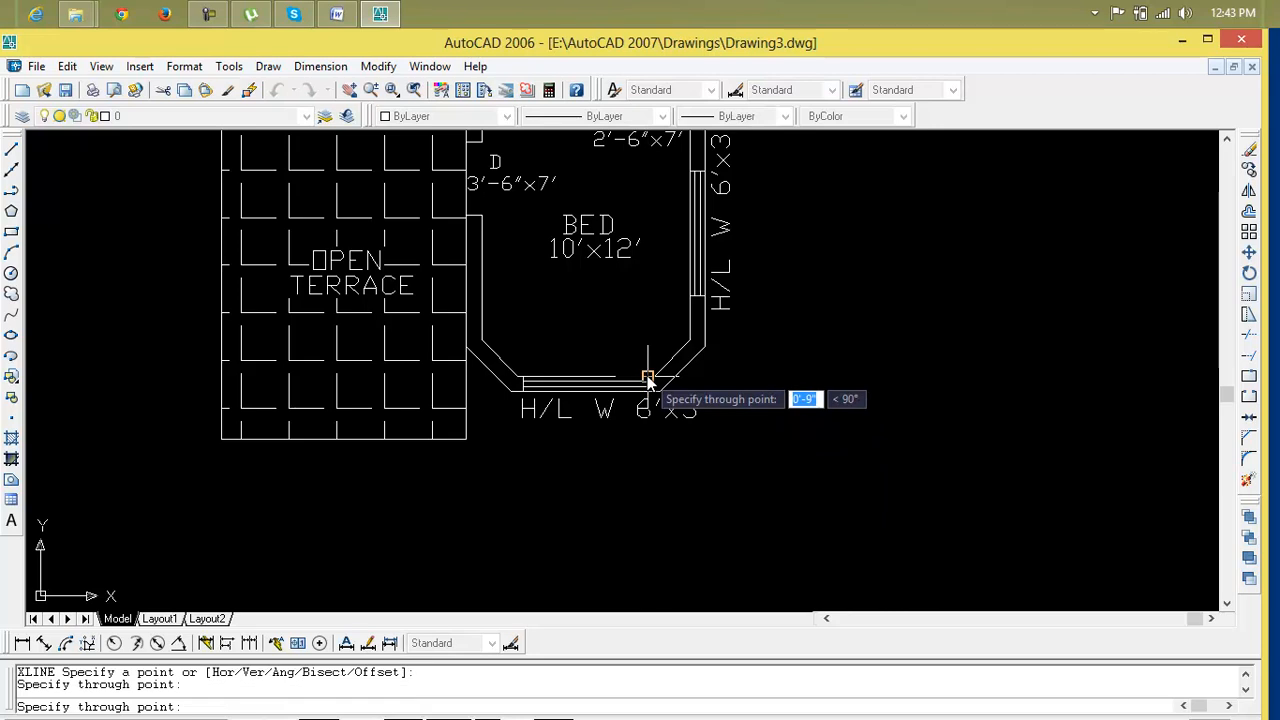
pyautogui.click(649, 374)
pyautogui.press('Return')
pyautogui.press('Return')
pyautogui.click(523, 390)
pyautogui.click(523, 310)
pyautogui.press('Return')
pyautogui.press('Return')
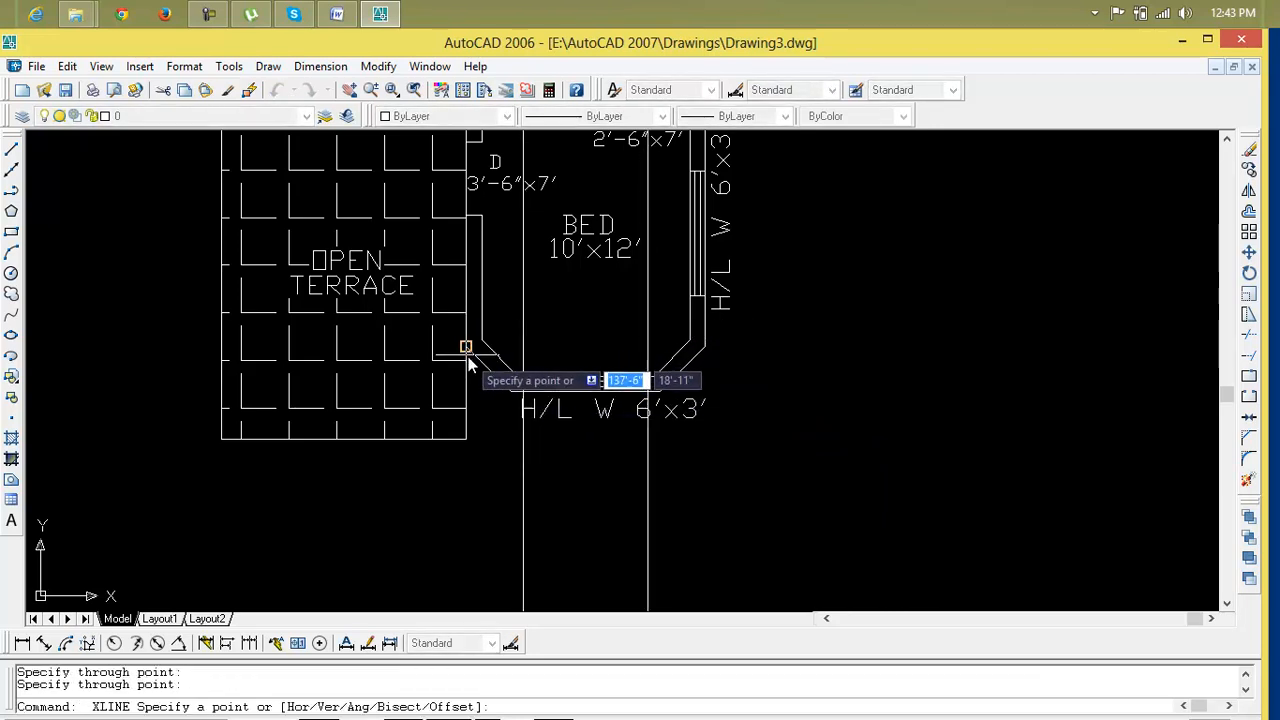
# Draw vertical construction lines through the right and left edges of the first floor's open terrace
pyautogui.click(467, 358)
pyautogui.click(463, 305)
pyautogui.press('Return')
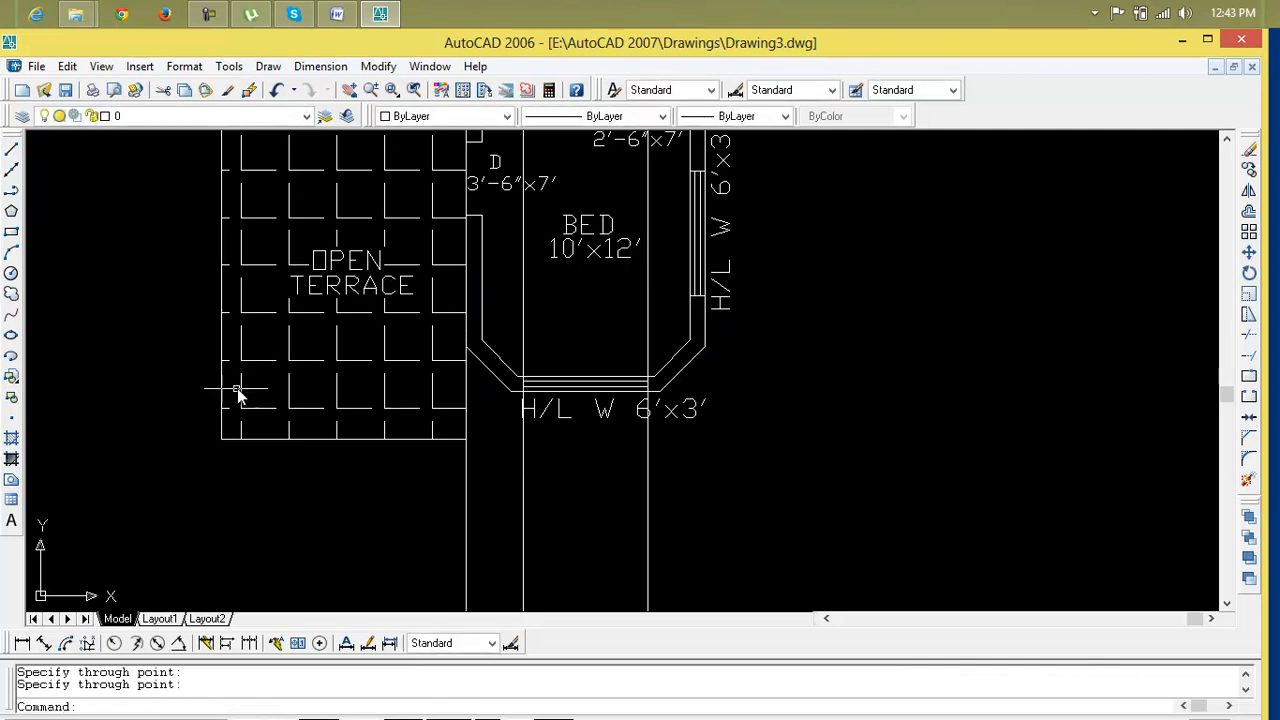
pyautogui.press('Return')
pyautogui.click(222, 438)
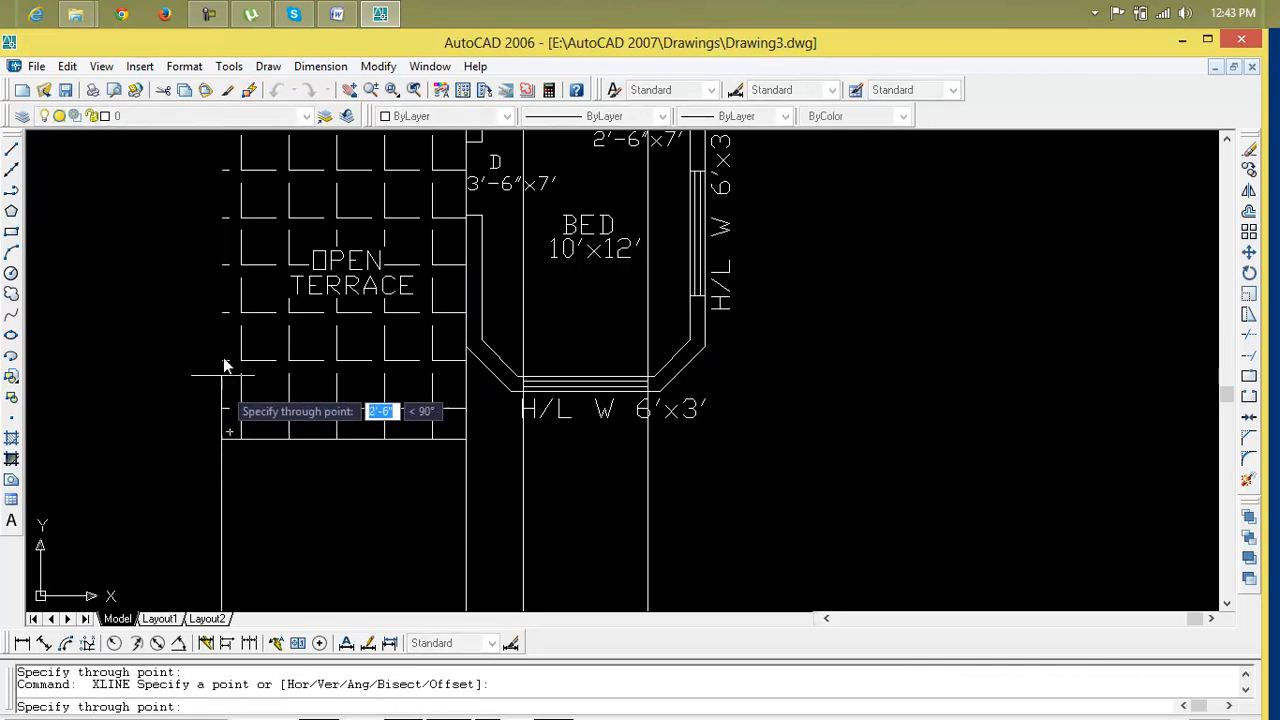
pyautogui.click(222, 284)
pyautogui.press('Return')
# Draw a horizontal construction line through the first floor's bath wall and erase it
pyautogui.scroll(-4, 334, 391)
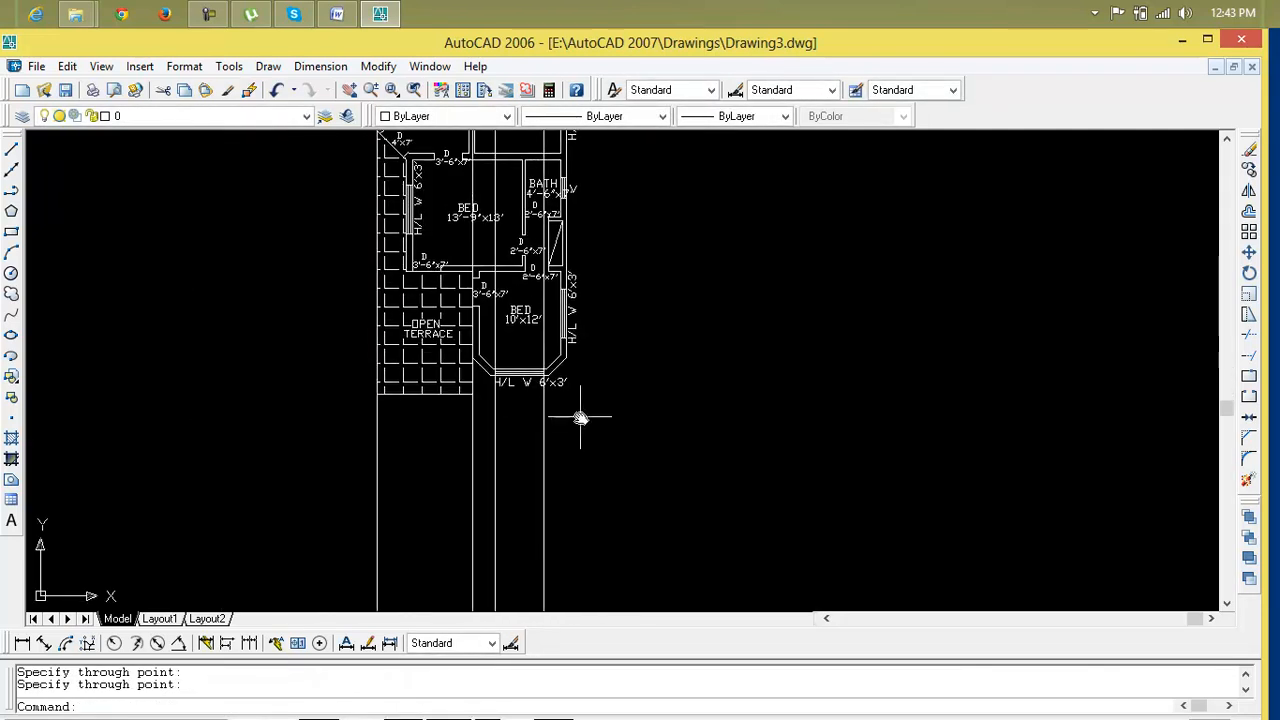
pyautogui.moveTo(581, 418)
pyautogui.mouseDown(button='middle')
pyautogui.moveTo(524, 506)
pyautogui.moveTo(531, 483)
pyautogui.moveTo(508, 503)
pyautogui.moveTo(541, 677)
pyautogui.mouseUp(button='middle')
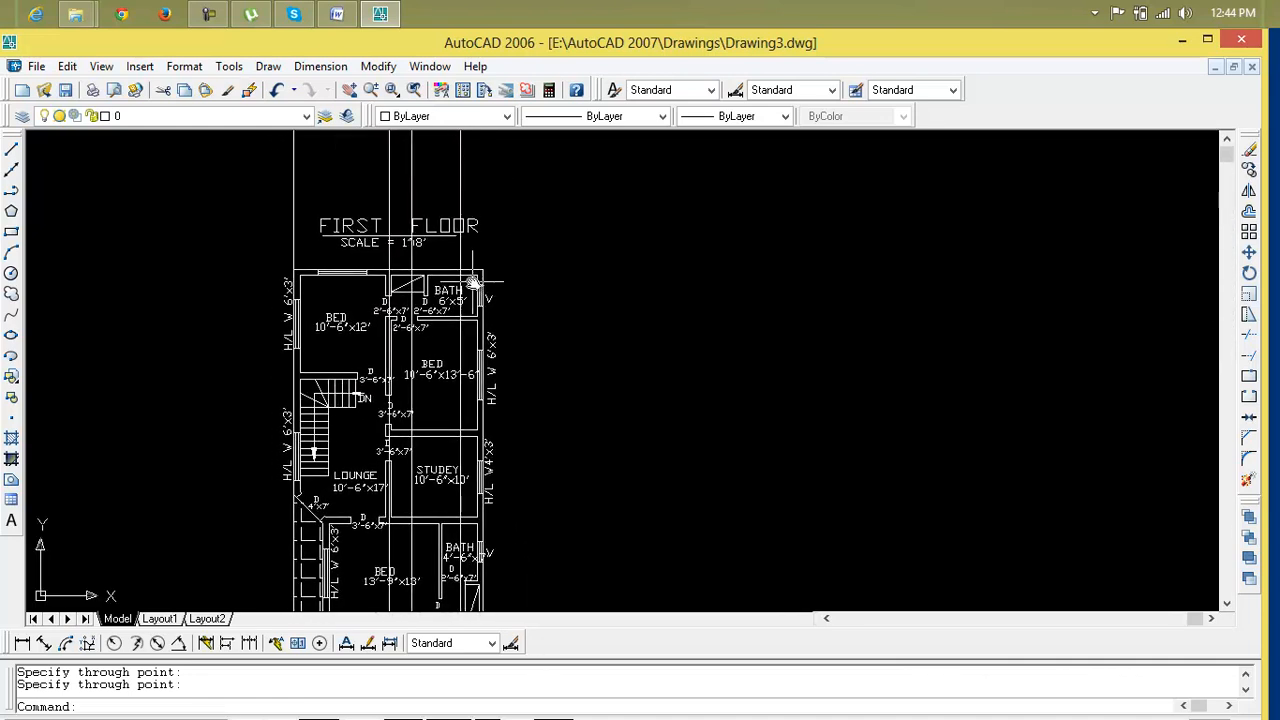
pyautogui.scroll(5, 476, 287)
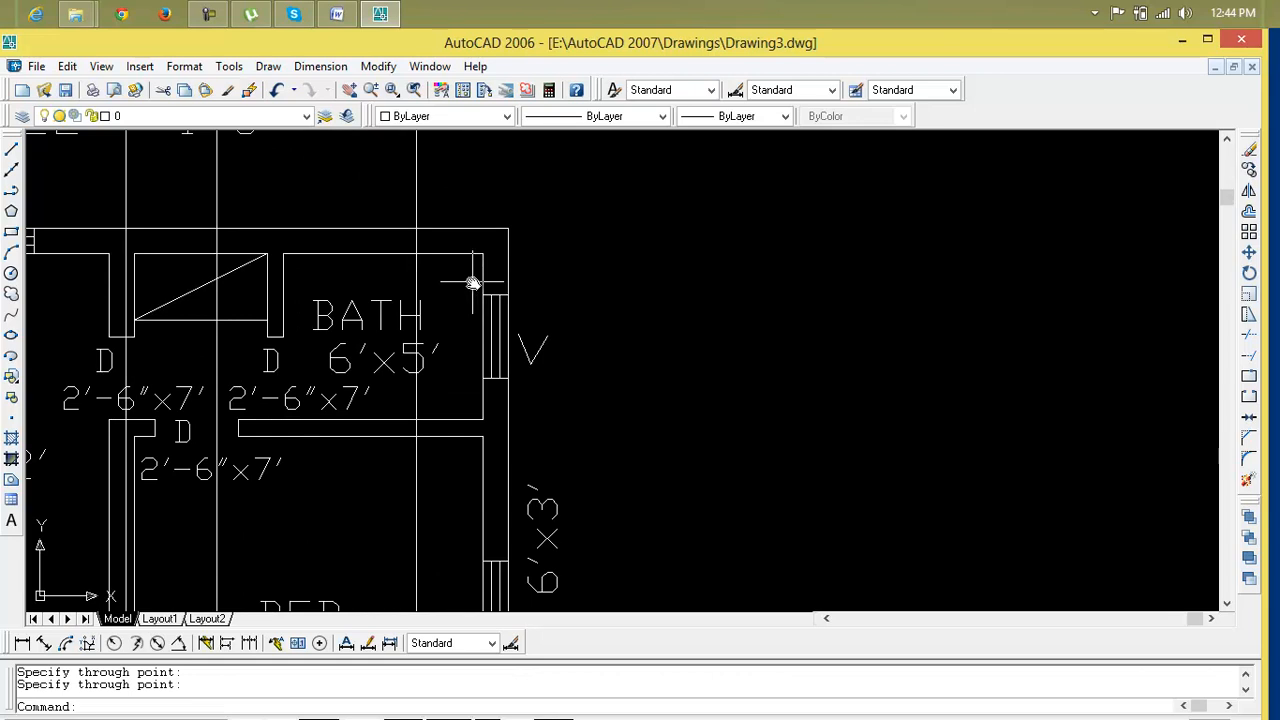
pyautogui.write('l')
pyautogui.press('Return')
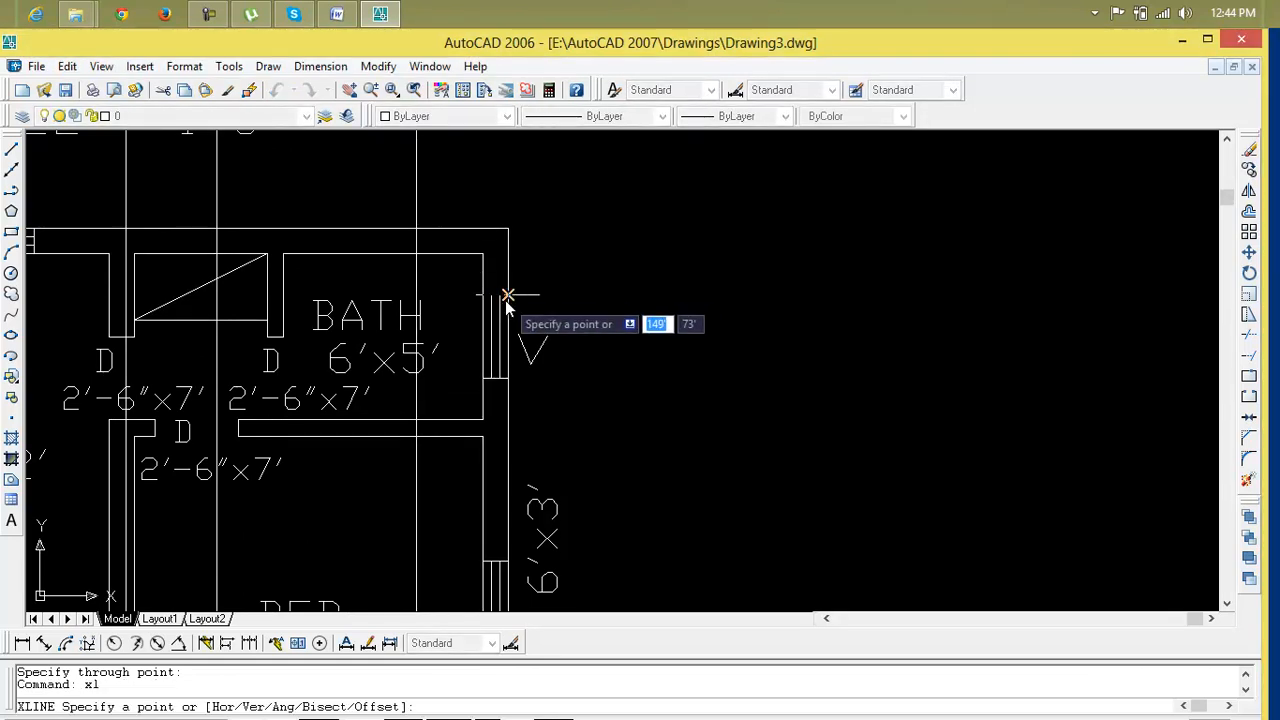
pyautogui.click(484, 295)
pyautogui.click(522, 303)
pyautogui.click(641, 296)
pyautogui.press('Return')
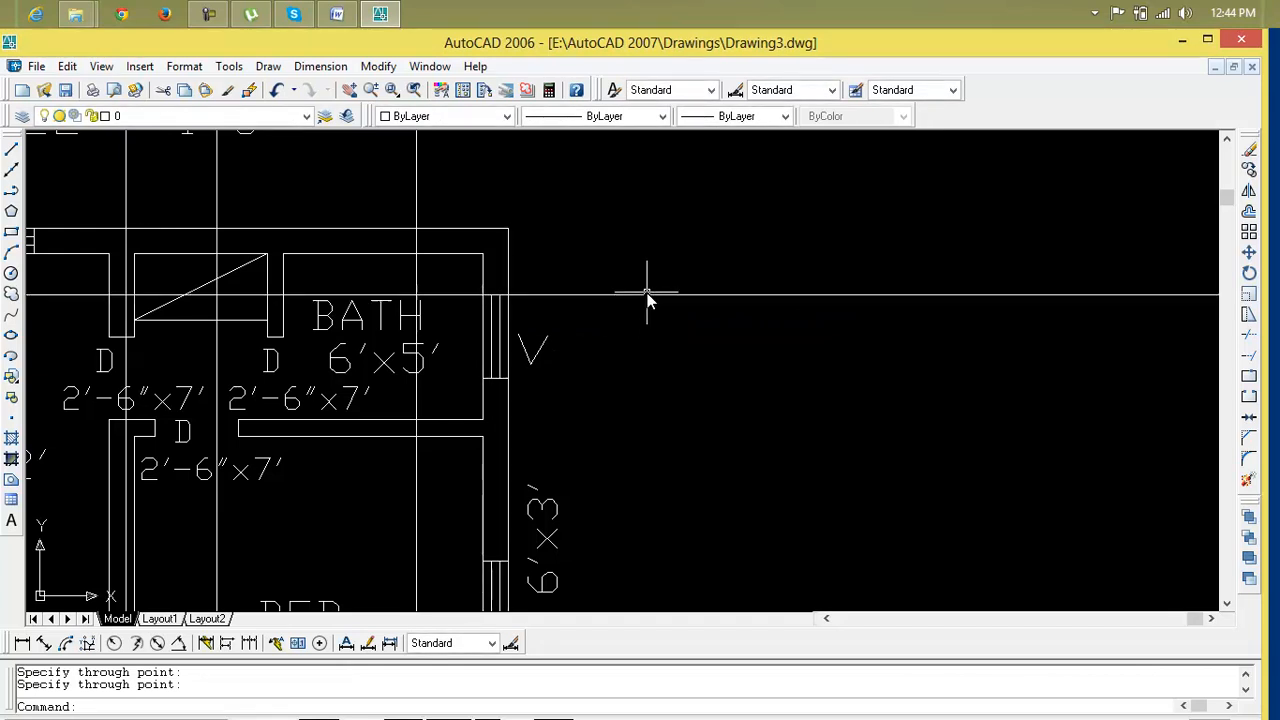
pyautogui.click(647, 289)
pyautogui.click(646, 305)
pyautogui.press('Delete')
# Draw a horizontal line across the vertical construction lines below the first floor plan
pyautogui.scroll(-3, 646, 305)
pyautogui.moveTo(640, 314)
pyautogui.mouseDown(button='middle')
pyautogui.moveTo(631, 240)
pyautogui.moveTo(628, 295)
pyautogui.moveTo(631, 209)
pyautogui.mouseUp(button='middle')
pyautogui.scroll(-3, 630, 235)
pyautogui.moveTo(631, 297); pyautogui.dragTo(574, 304, button='middle')
pyautogui.moveTo(571, 403)
pyautogui.mouseDown(button='middle')
pyautogui.moveTo(566, 386)
pyautogui.moveTo(465, 340)
pyautogui.mouseUp(button='middle')
pyautogui.write('l')
pyautogui.press('Return')
pyautogui.click(452, 319)
pyautogui.click(727, 320)
pyautogui.press('Return')
# Offset the new horizontal line 10' downward
pyautogui.press('Return')
pyautogui.press('Escape')
pyautogui.press('Escape')
pyautogui.write('o')
pyautogui.press('Return')
pyautogui.write('10')
pyautogui.press('Return')
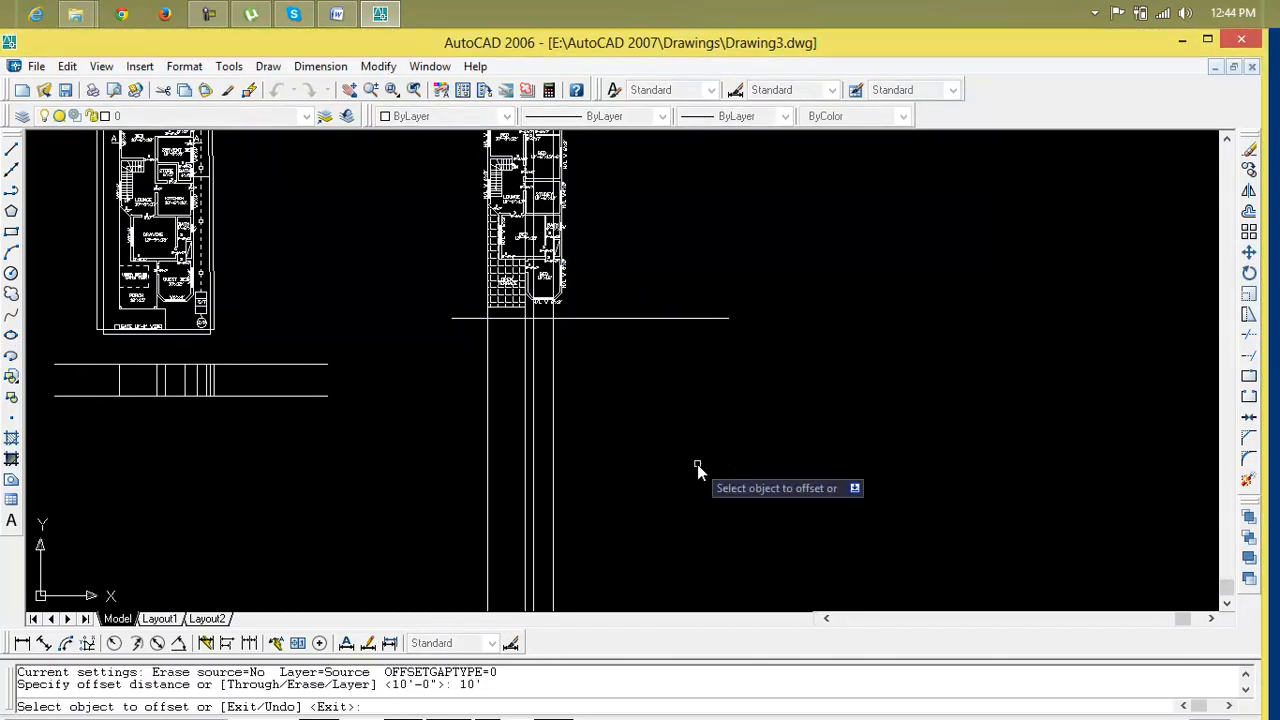
pyautogui.click(666, 319)
pyautogui.click(650, 350)
pyautogui.press('Escape')
pyautogui.press('Escape')
# Draw a slanted construction line from the first floor's lower right corner and erase it
pyautogui.scroll(2, 636, 350)
pyautogui.scroll(4, 540, 440)
pyautogui.moveTo(540, 440); pyautogui.dragTo(585, 497, button='middle')
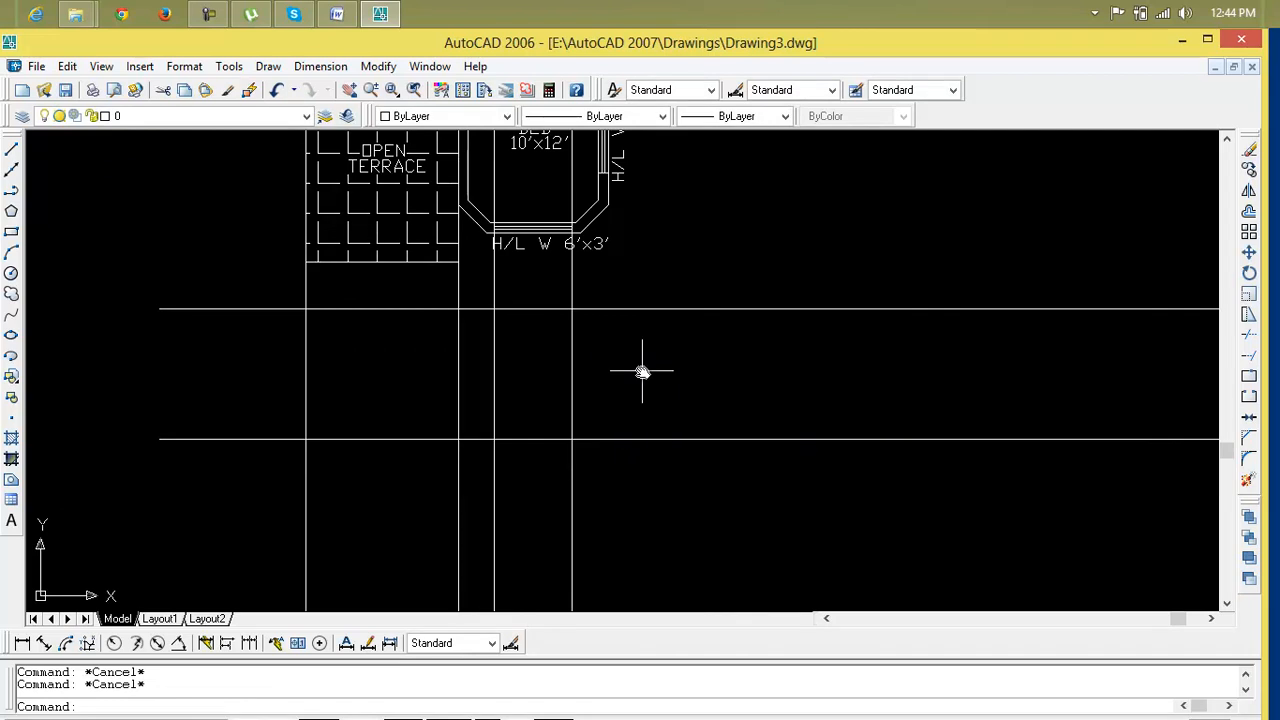
pyautogui.write('l')
pyautogui.press('Return')
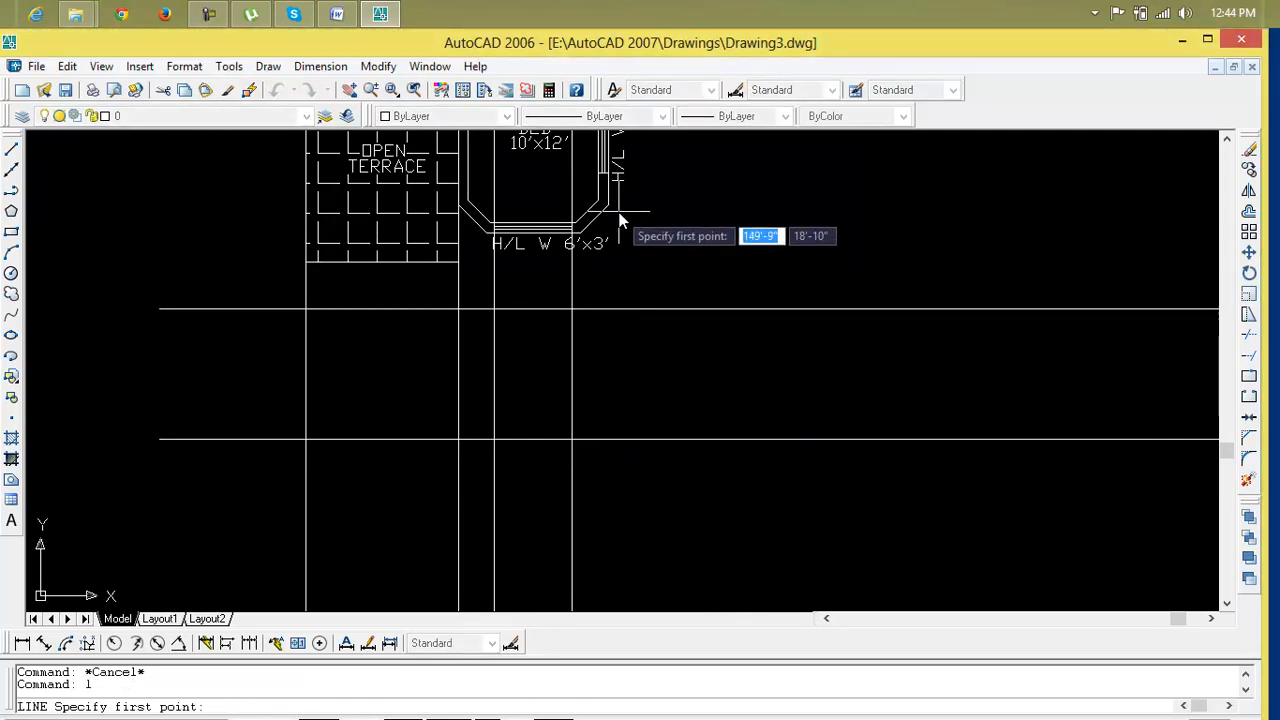
pyautogui.press('Escape')
pyautogui.write('xl')
pyautogui.press('Return')
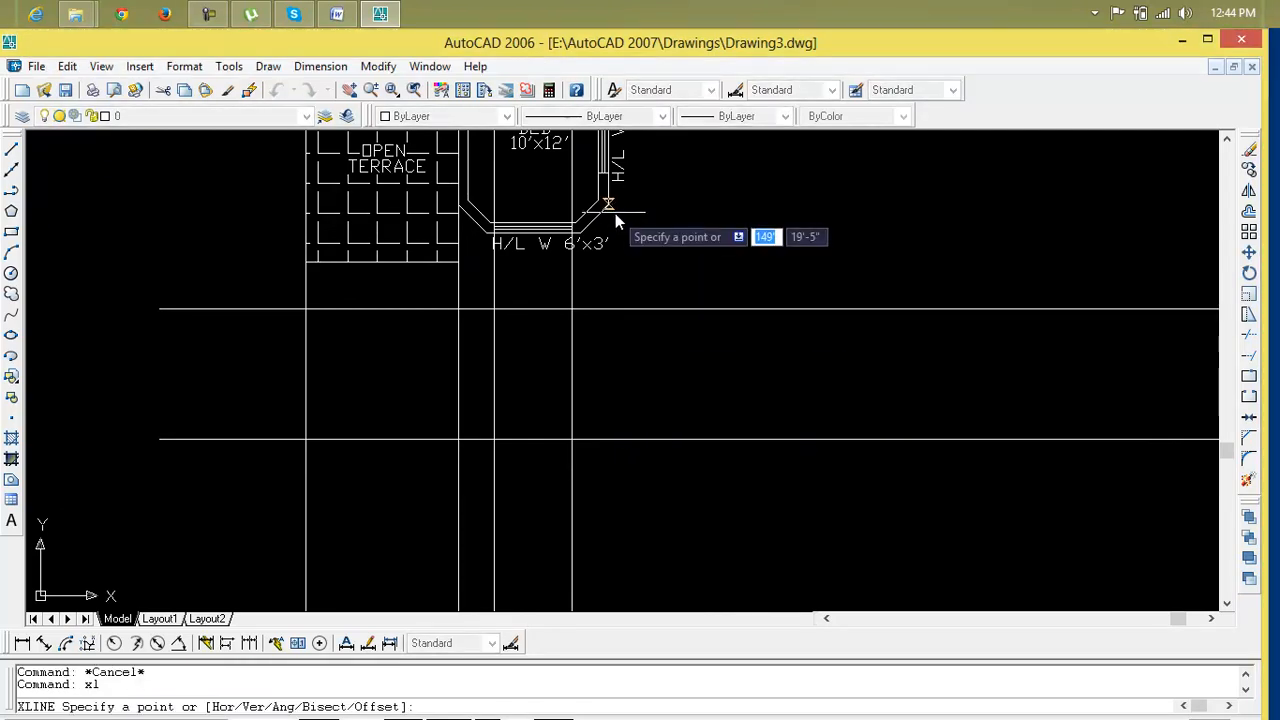
pyautogui.click(607, 207)
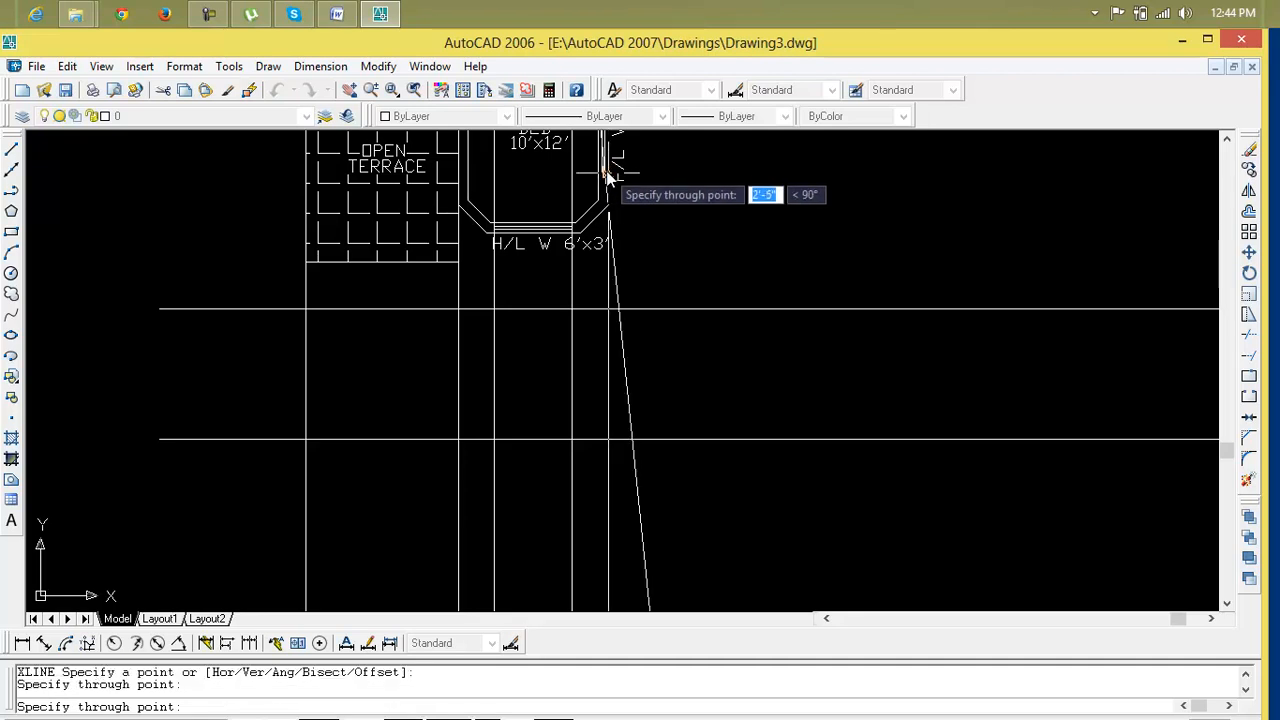
pyautogui.click(607, 177)
pyautogui.press('Return')
pyautogui.click(612, 262)
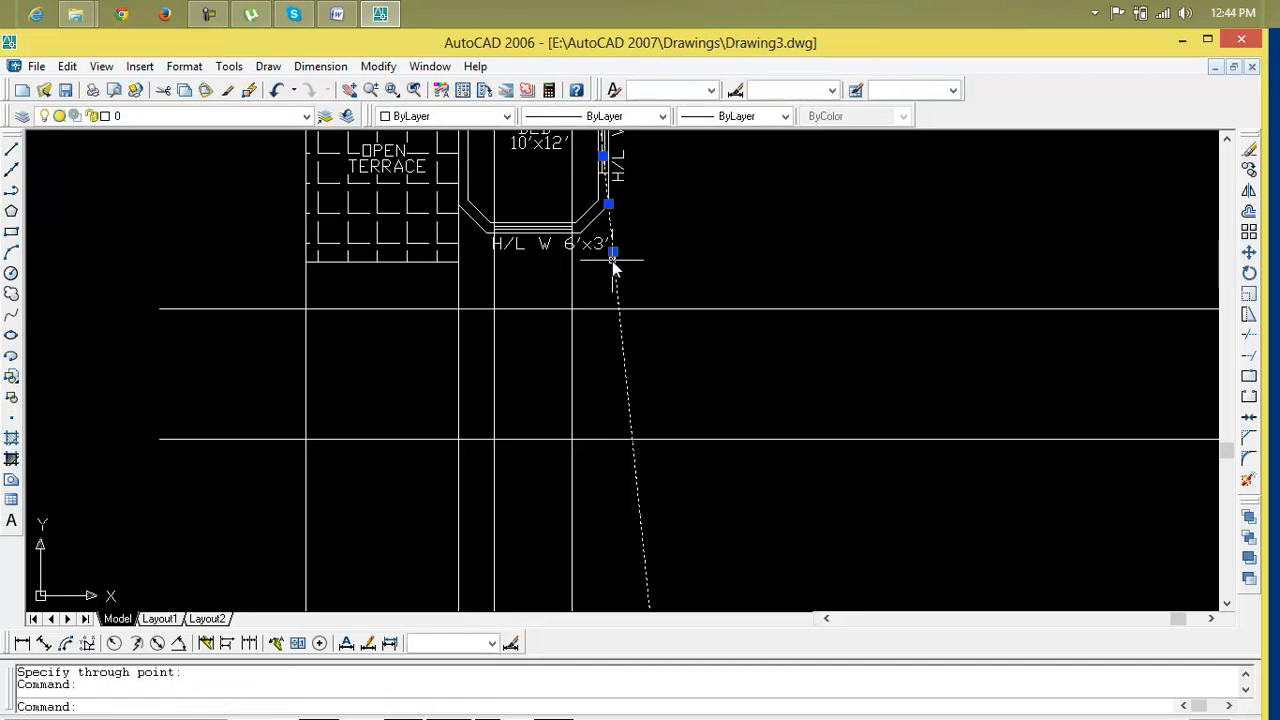
pyautogui.press('Delete')
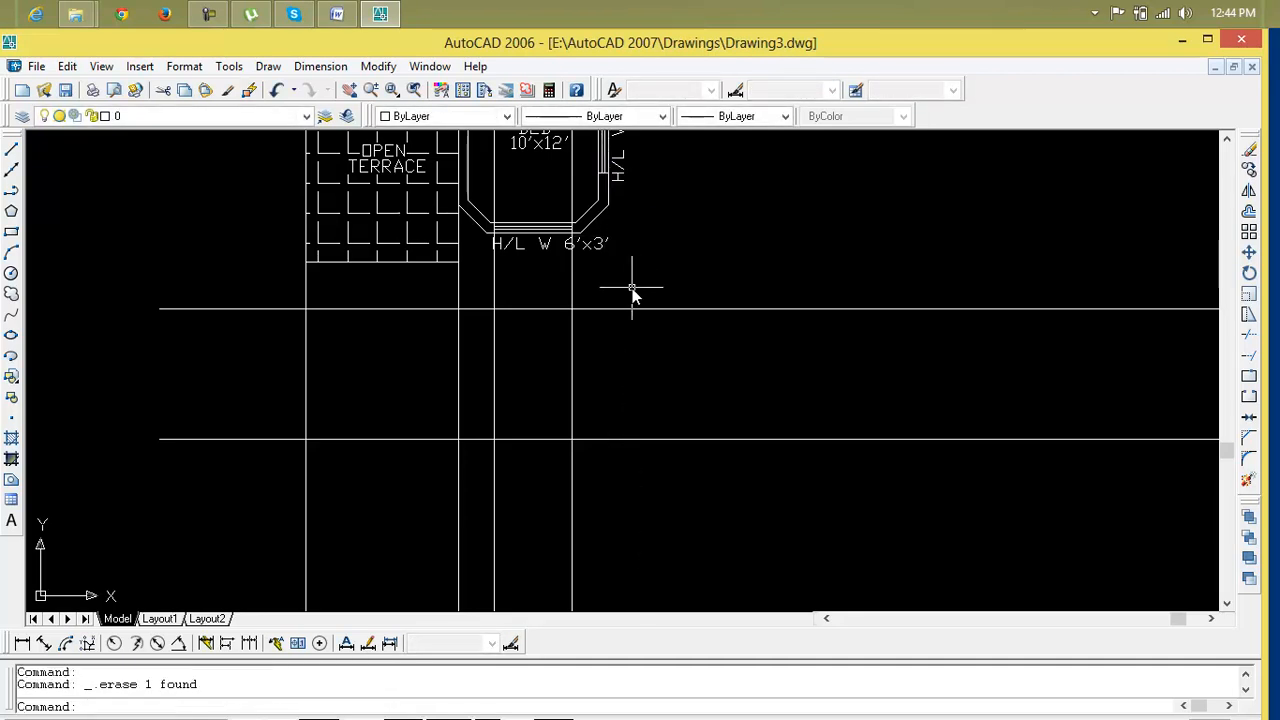
# Draw a vertical construction line through the first floor's lower right corner
pyautogui.write('xl')
pyautogui.press('Return')
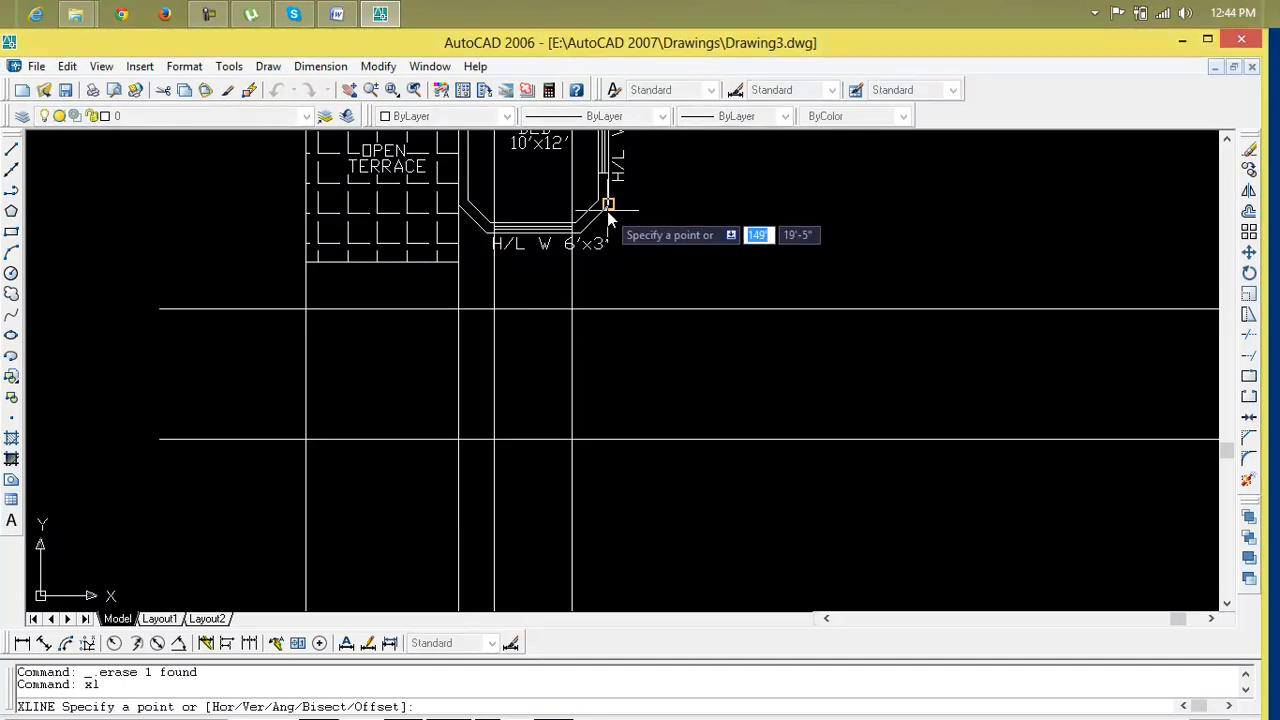
pyautogui.click(607, 211)
pyautogui.click(607, 211)
pyautogui.press('Return')
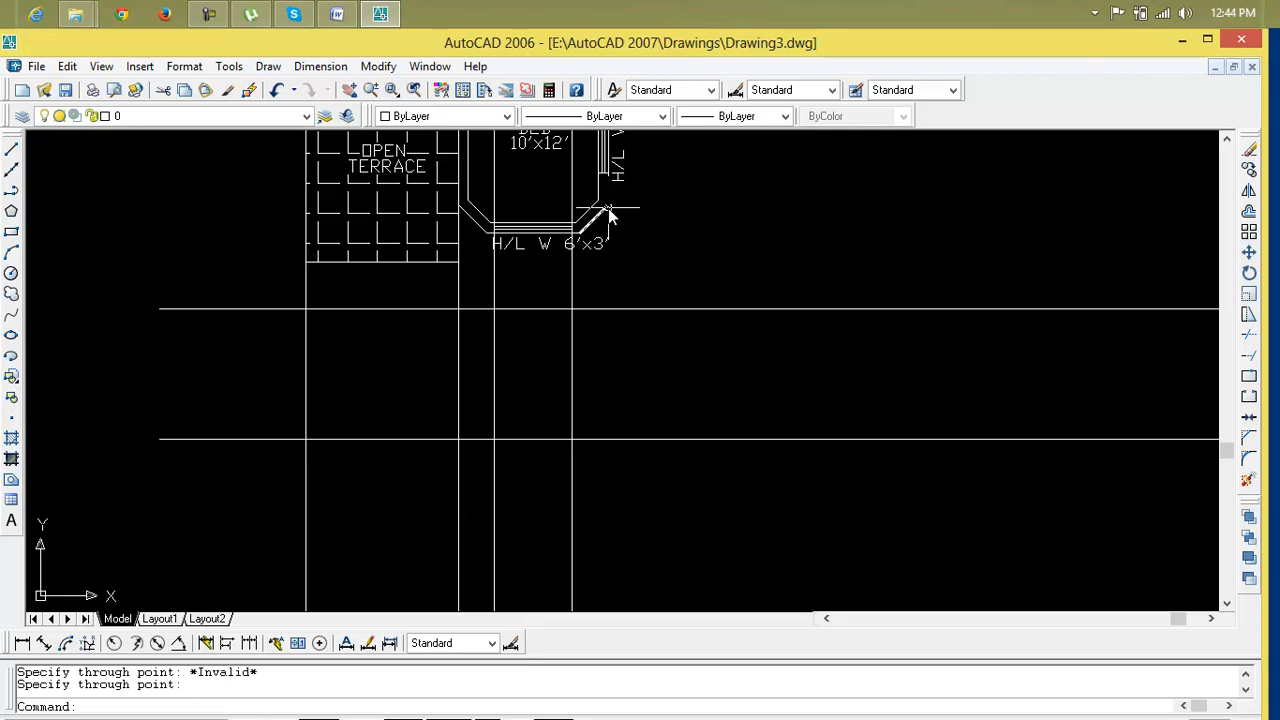
pyautogui.write('xl')
pyautogui.press('Return')
pyautogui.click(608, 200)
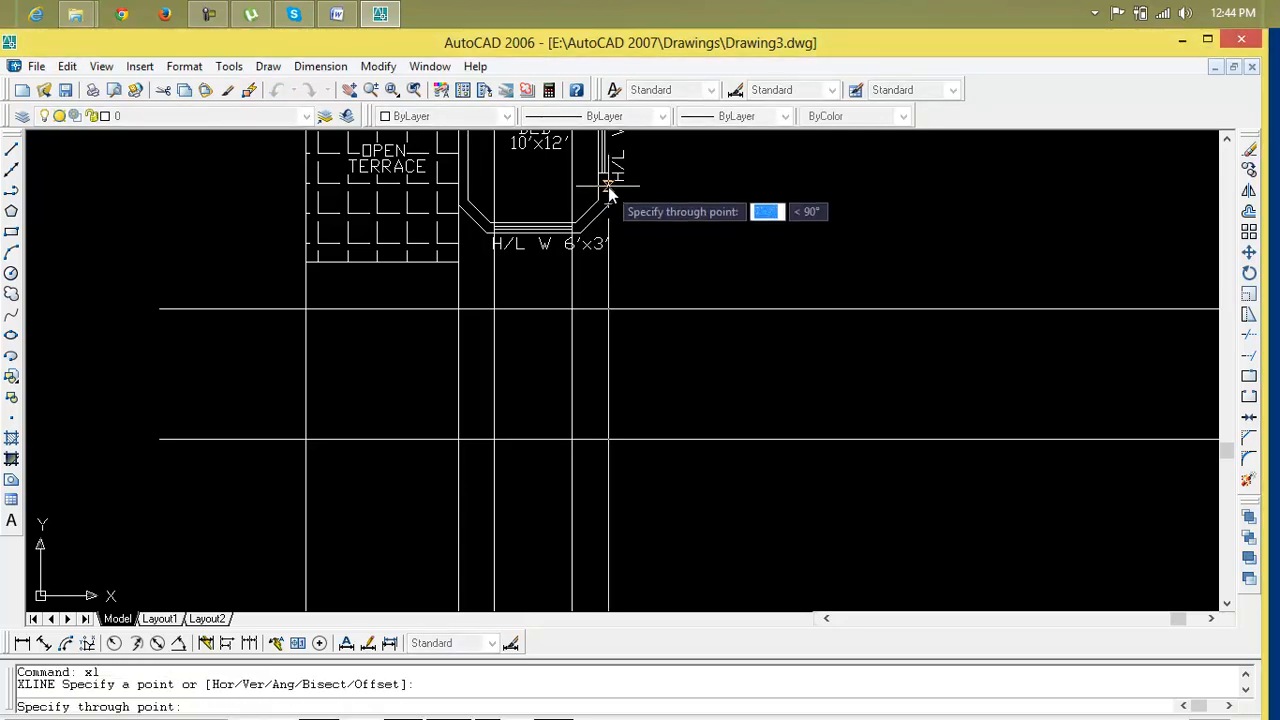
pyautogui.press('Return')
# Trim the vertical construction lines below the lower horizontal line under the first floor plan
pyautogui.scroll(-4, 606, 346)
pyautogui.moveTo(606, 346); pyautogui.dragTo(631, 346, button='middle')
pyautogui.scroll(-2, 618, 398)
pyautogui.press('Escape')
pyautogui.press('Escape')
pyautogui.write('tr')
pyautogui.press('Return')
pyautogui.click(721, 450)
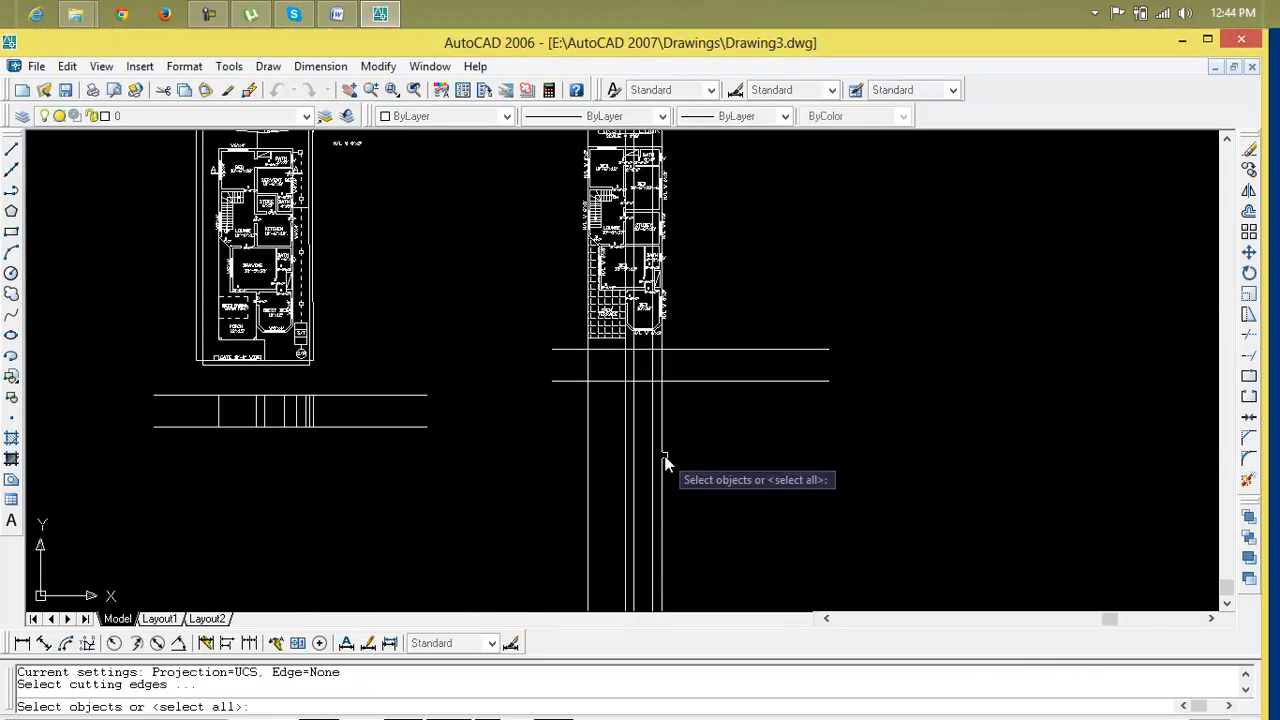
pyautogui.click(521, 478)
pyautogui.press('Escape')
pyautogui.press('Escape')
pyautogui.write('tr')
pyautogui.press('Return')
pyautogui.press('Return')
pyautogui.click(781, 452)
pyautogui.click(519, 487)
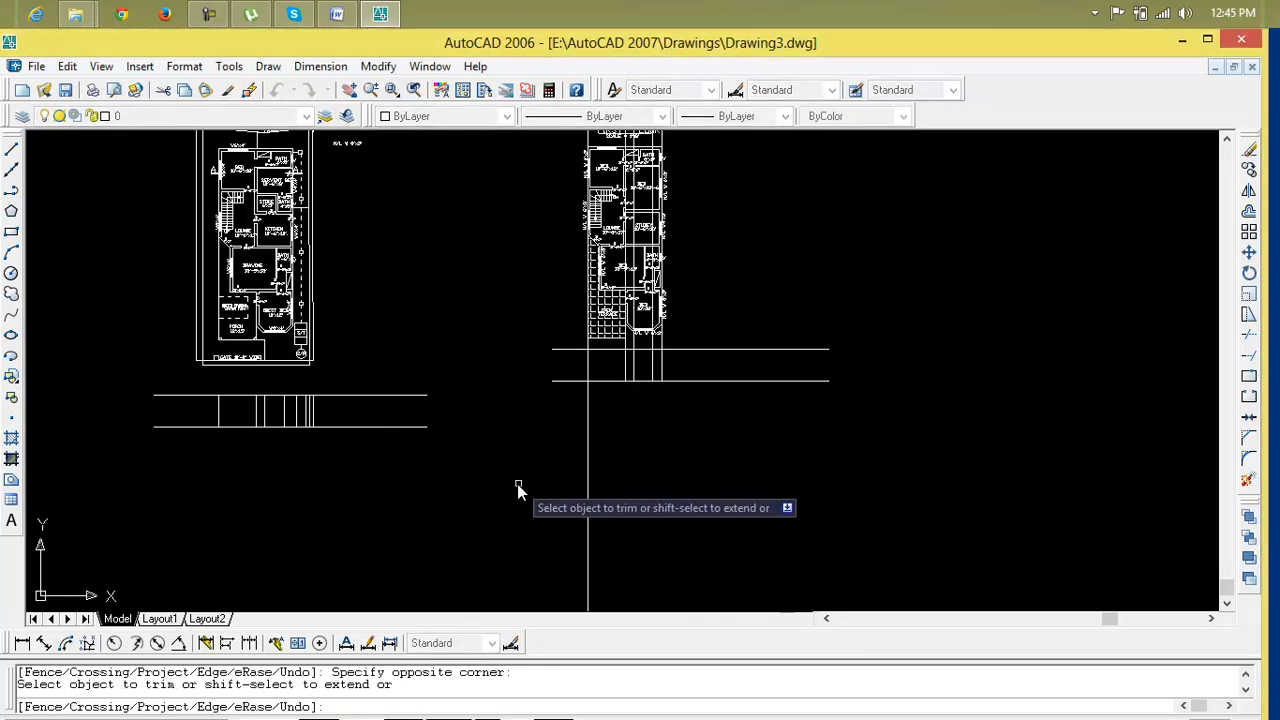
pyautogui.scroll(-2, 540, 478)
pyautogui.moveTo(551, 474); pyautogui.dragTo(550, 598, button='middle')
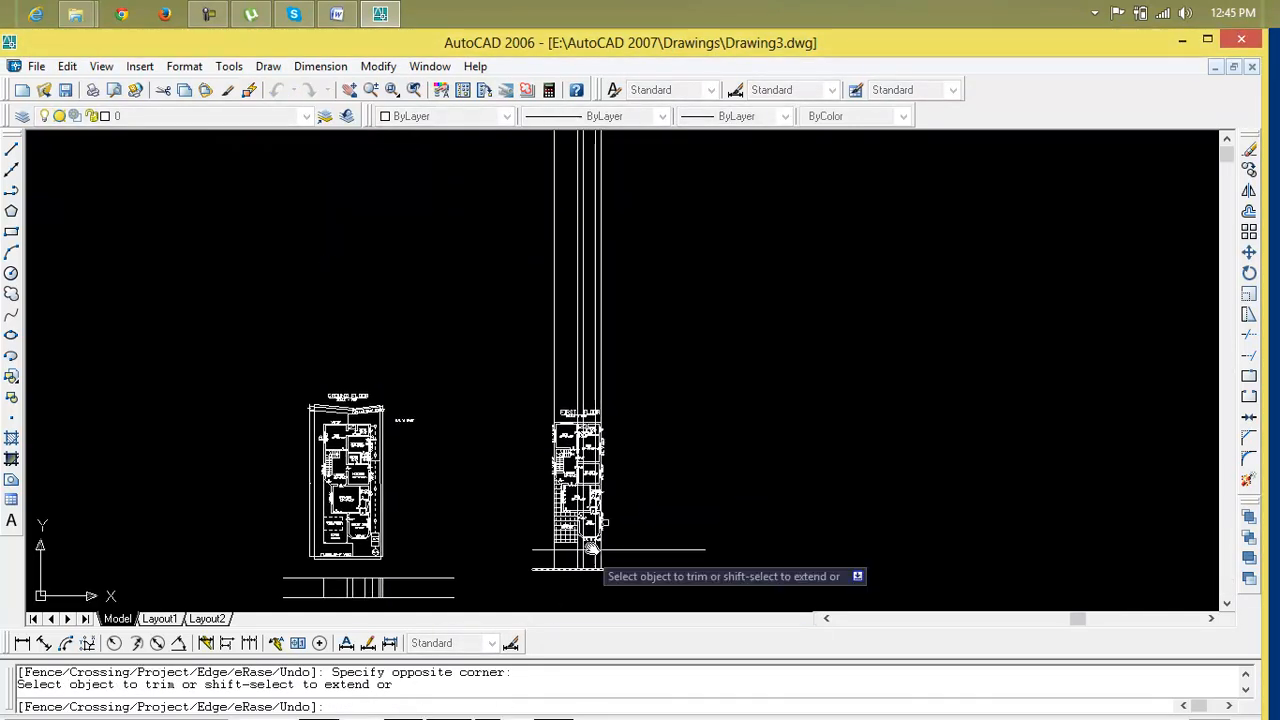
pyautogui.press('Escape')
# Erase the vertical construction lines above the first floor plan and undo the recent changes
pyautogui.click(688, 329)
pyautogui.click(472, 315)
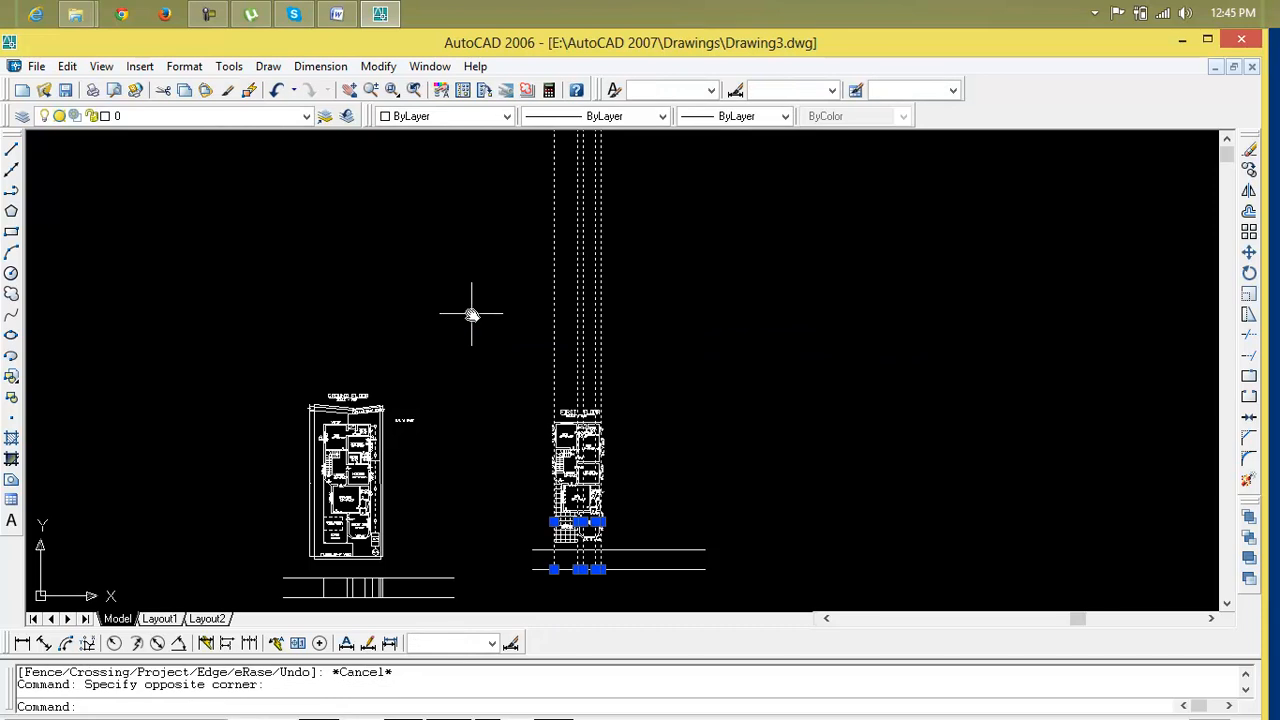
pyautogui.press('Delete')
pyautogui.scroll(-2, 497, 520)
pyautogui.scroll(2, 523, 491)
pyautogui.scroll(3, 596, 488)
pyautogui.scroll(3, 615, 488)
pyautogui.scroll(-4, 643, 487)
pyautogui.hotkey('ctrl', 'z')
pyautogui.hotkey('ctrl', 'z')
pyautogui.hotkey('ctrl', 'z')
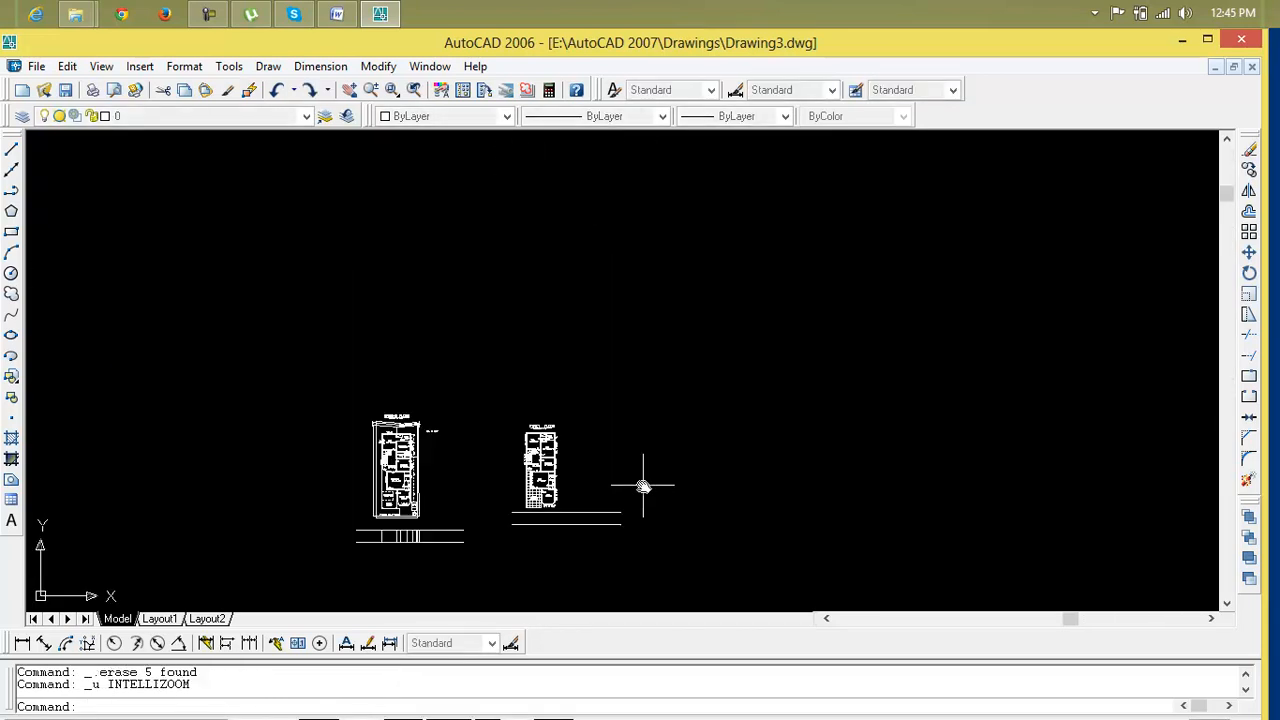
# Trim the vertical construction lines below the lower horizontal line under the first floor plan
pyautogui.scroll(5, 597, 576)
pyautogui.moveTo(571, 520)
pyautogui.mouseDown(button='middle')
pyautogui.moveTo(566, 394)
pyautogui.moveTo(626, 662)
pyautogui.mouseUp(button='middle')
pyautogui.scroll(-2, 566, 394)
pyautogui.scroll(-2, 566, 394)
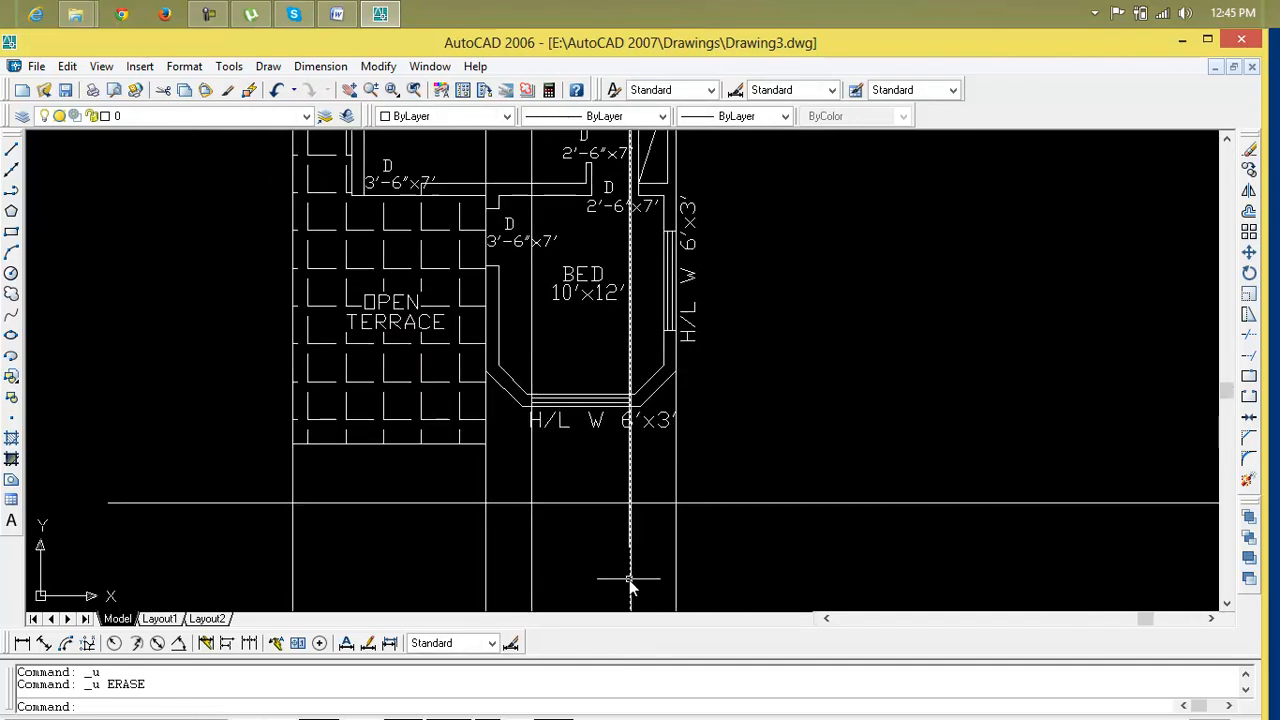
pyautogui.write('tr')
pyautogui.press('Return')
pyautogui.press('Return')
pyautogui.click(694, 469)
pyautogui.click(236, 480)
pyautogui.scroll(-2, 391, 486)
pyautogui.moveTo(391, 482); pyautogui.dragTo(390, 614, button='middle')
pyautogui.press('Escape')
# Erase the vertical construction lines crossing above the first floor plan
pyautogui.scroll(-2, 445, 555)
pyautogui.moveTo(460, 531); pyautogui.dragTo(460, 711, button='middle')
pyautogui.click(606, 343)
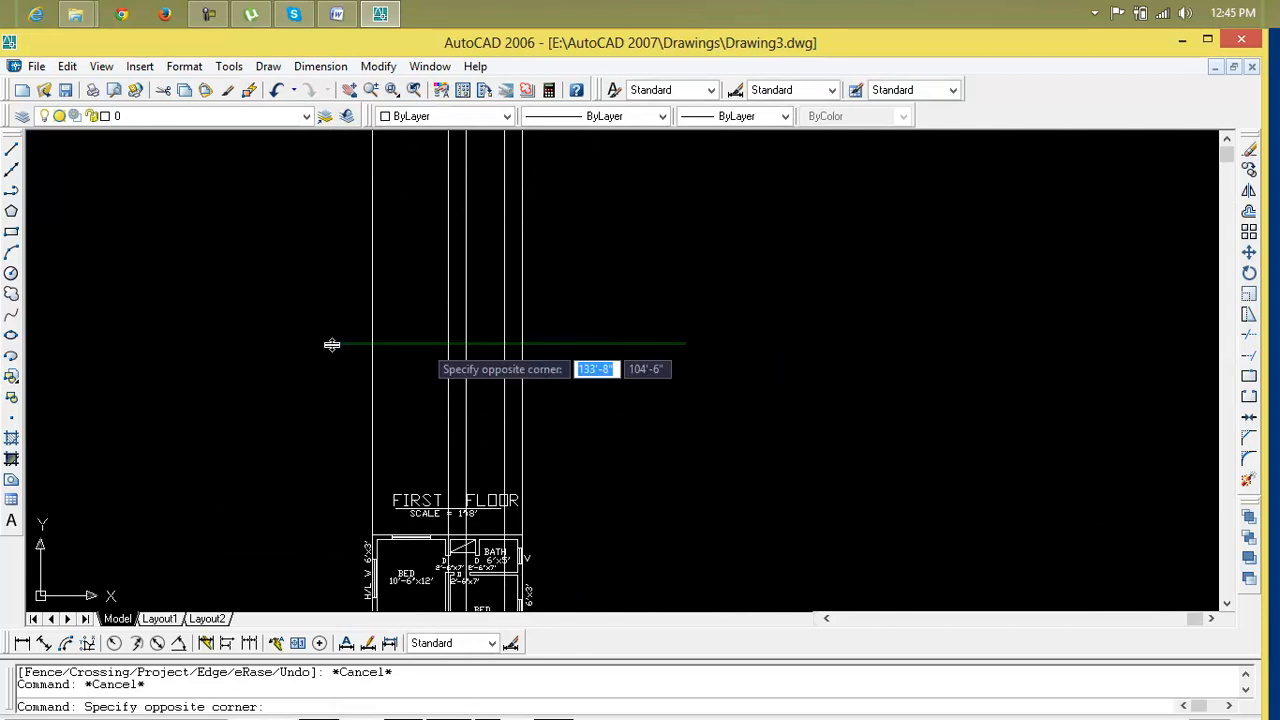
pyautogui.click(255, 347)
pyautogui.press('Delete')
# Examine the construction lines laid out below both floor plans
pyautogui.scroll(-4, 280, 514)
pyautogui.moveTo(293, 518); pyautogui.dragTo(327, 389, button='middle')
pyautogui.scroll(5, 338, 600)
pyautogui.scroll(1, 371, 536)
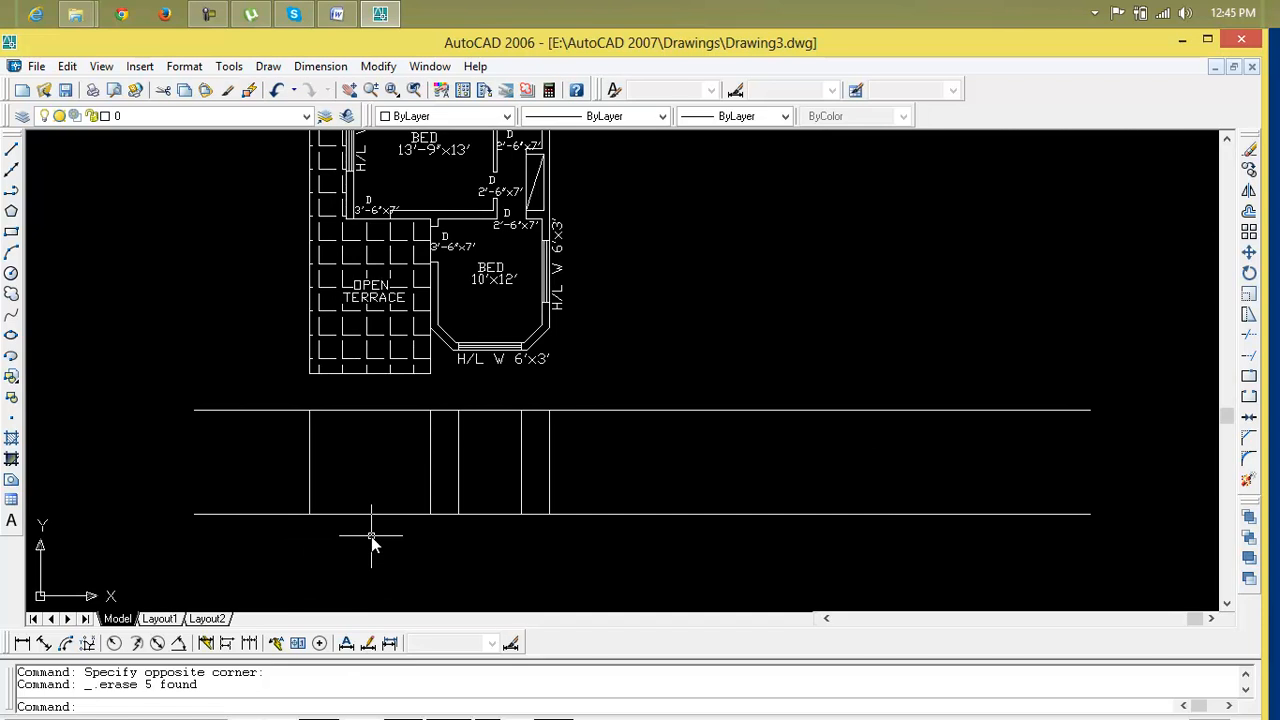
pyautogui.scroll(-2, 371, 536)
pyautogui.moveTo(371, 536); pyautogui.dragTo(543, 466, button='middle')
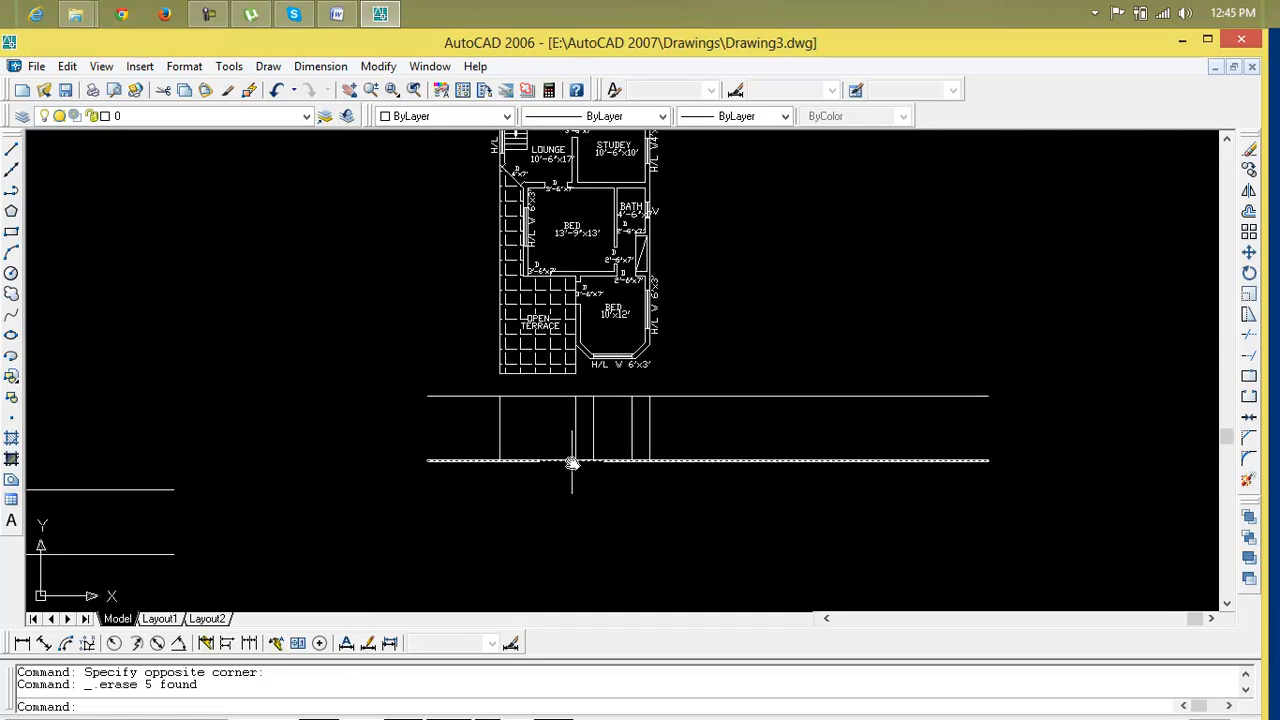
pyautogui.scroll(-4, 572, 461)
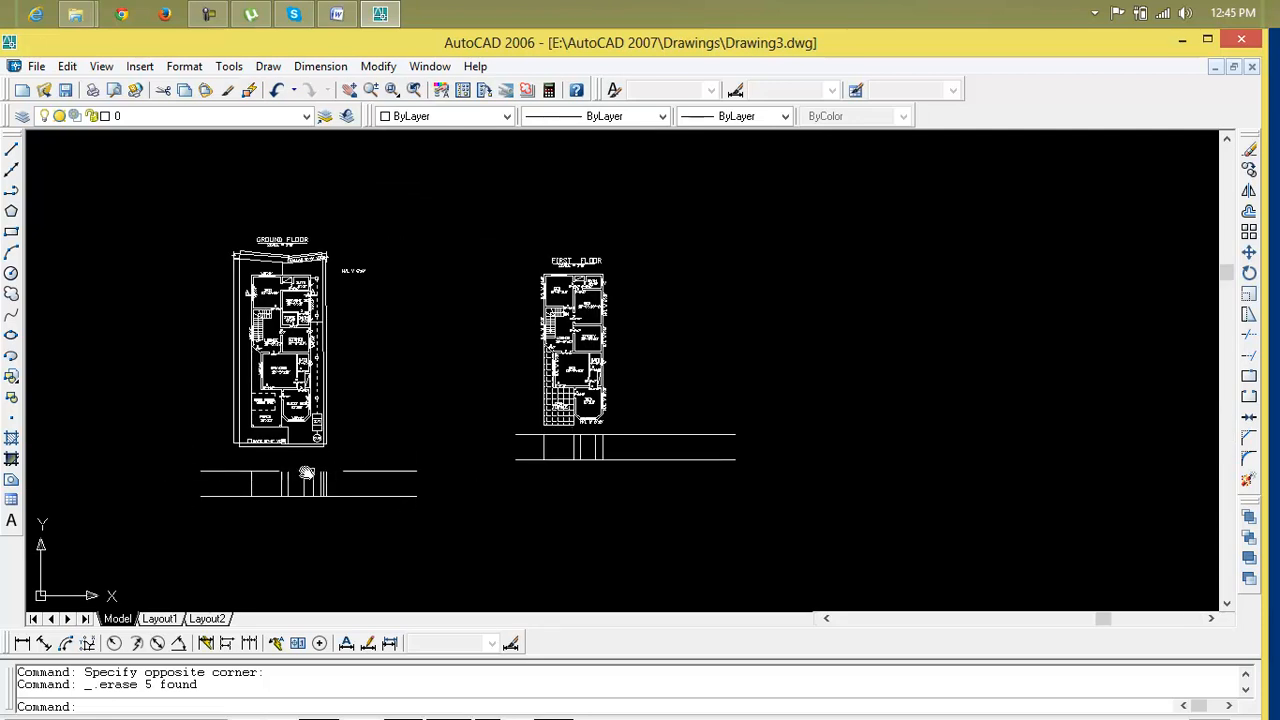
pyautogui.scroll(10, 219, 476)
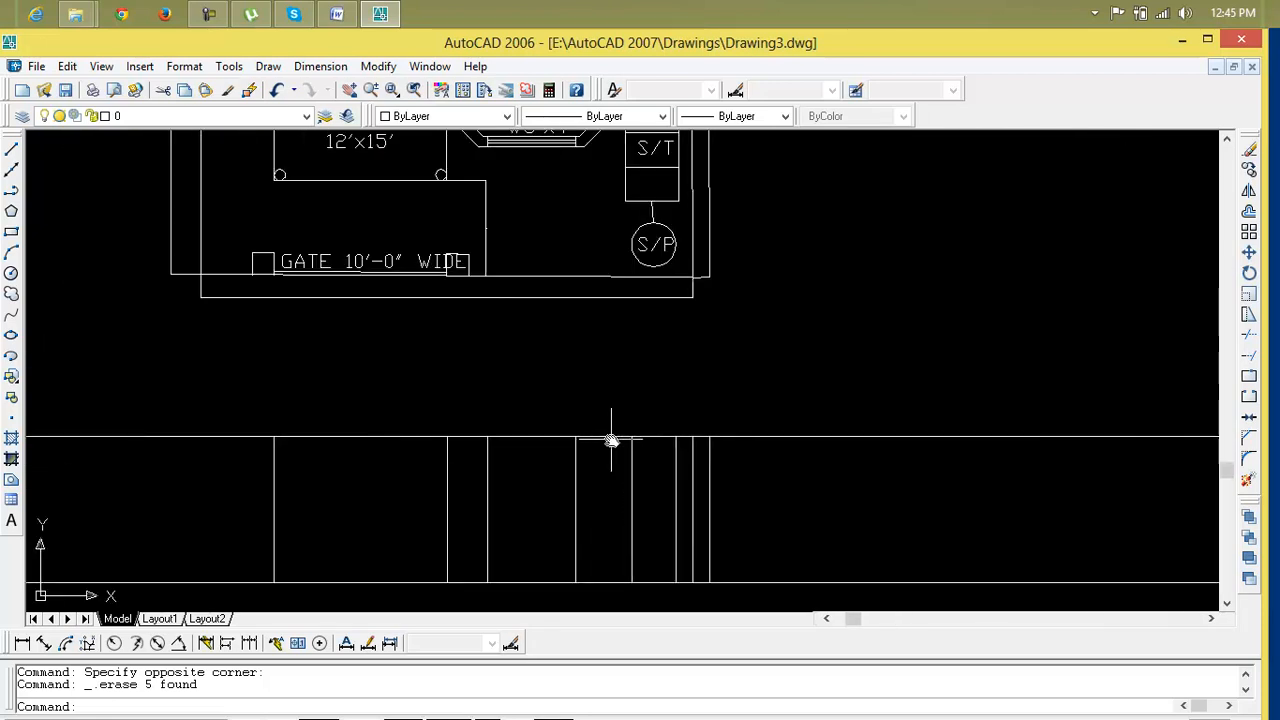
pyautogui.scroll(-3, 655, 478)
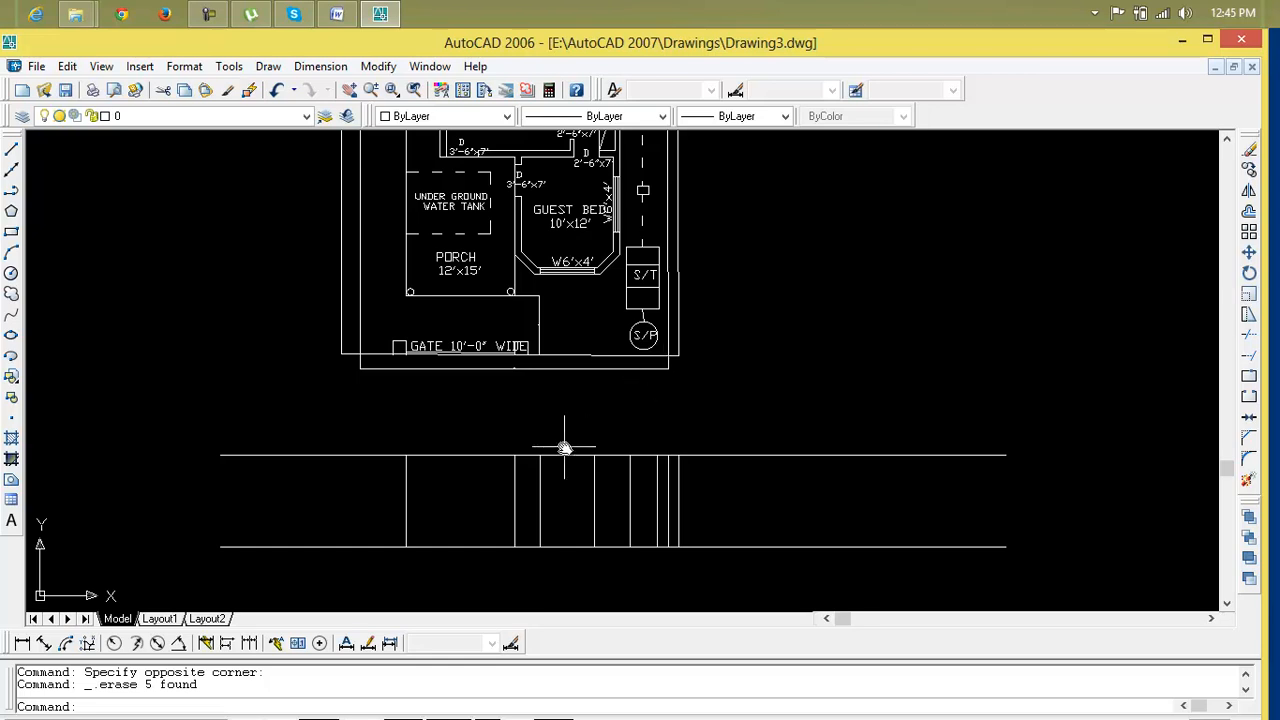
pyautogui.scroll(3, 565, 449)
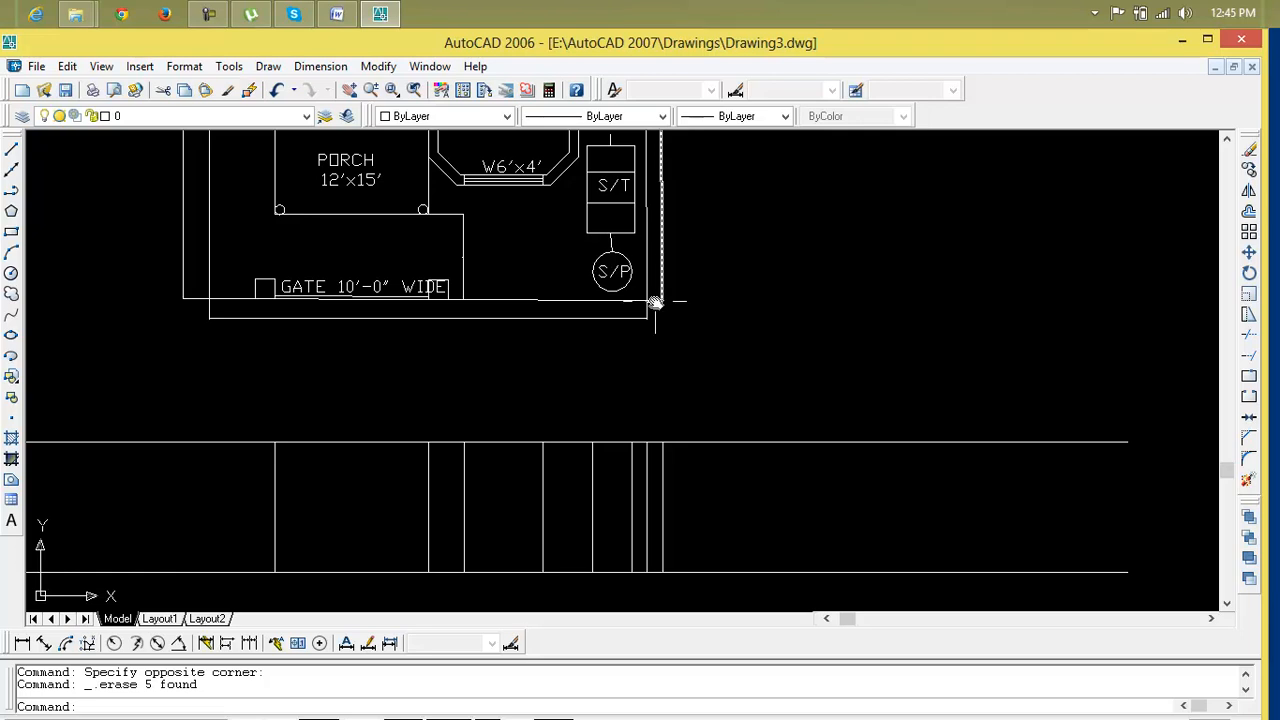
pyautogui.scroll(-2, 654, 301)
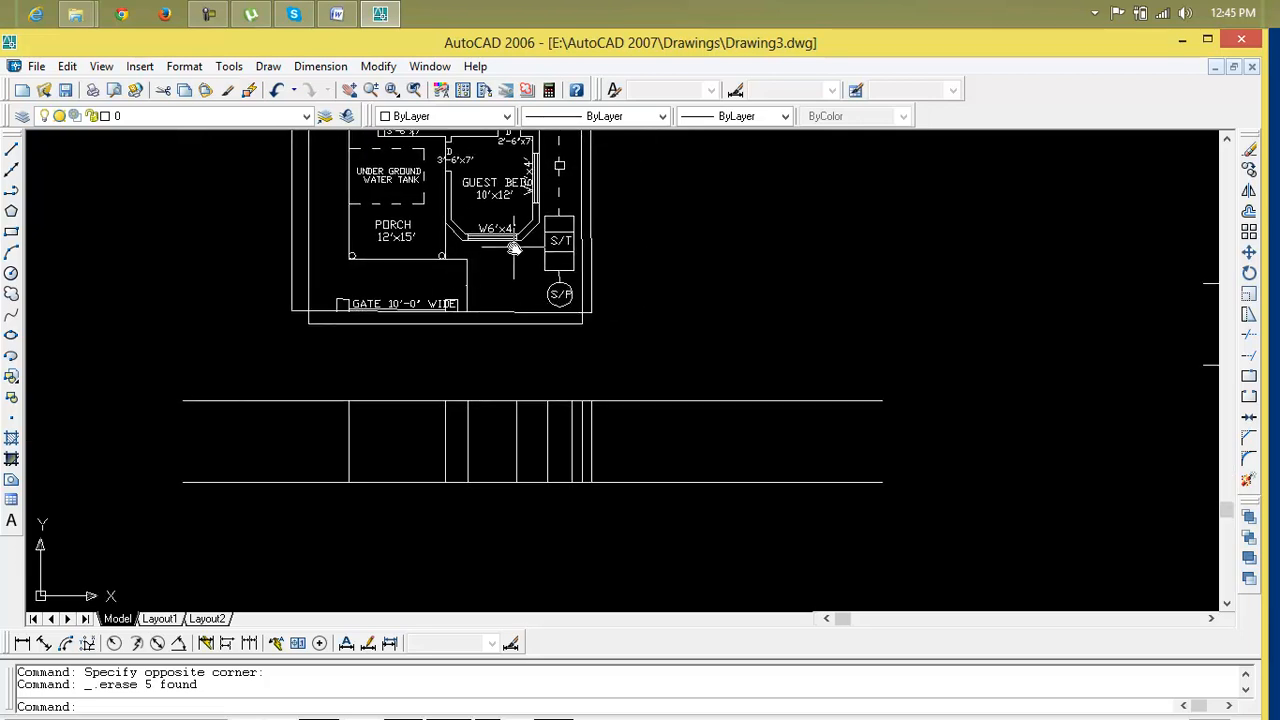
# Draw a short line along the lower construction line between two of the vertical lines
pyautogui.scroll(2, 514, 249)
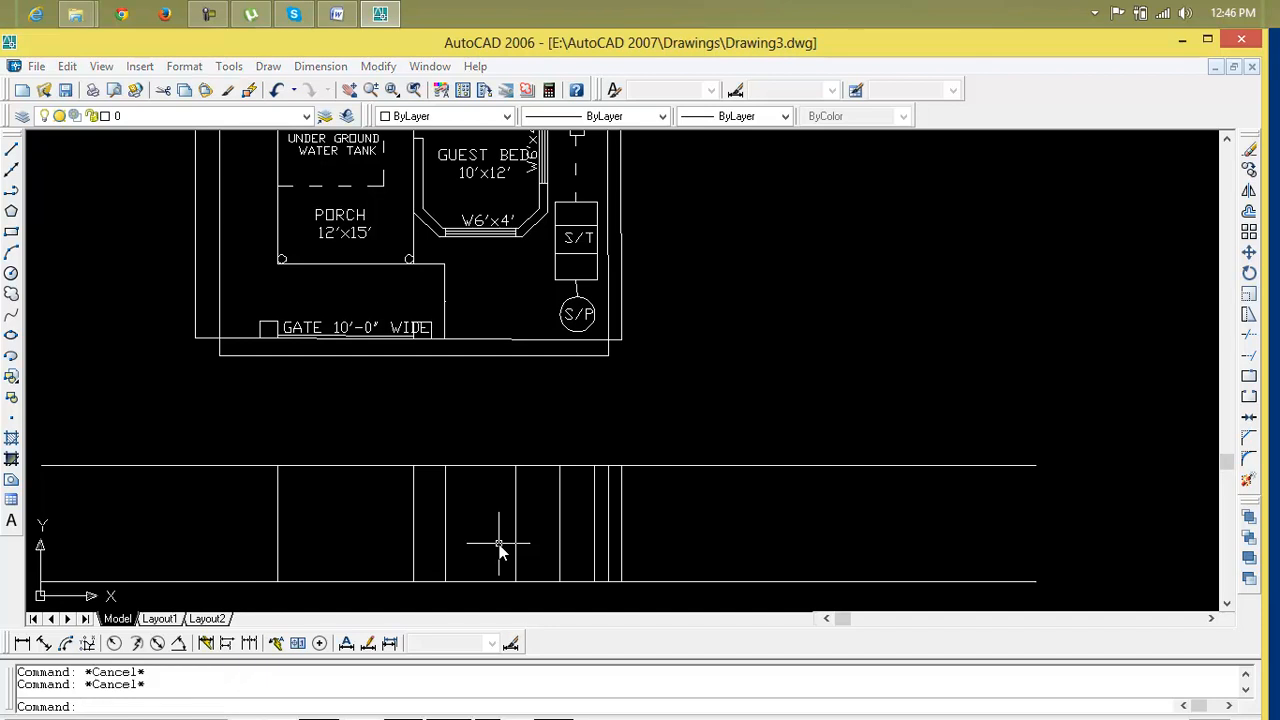
pyautogui.write('l')
pyautogui.press('Return')
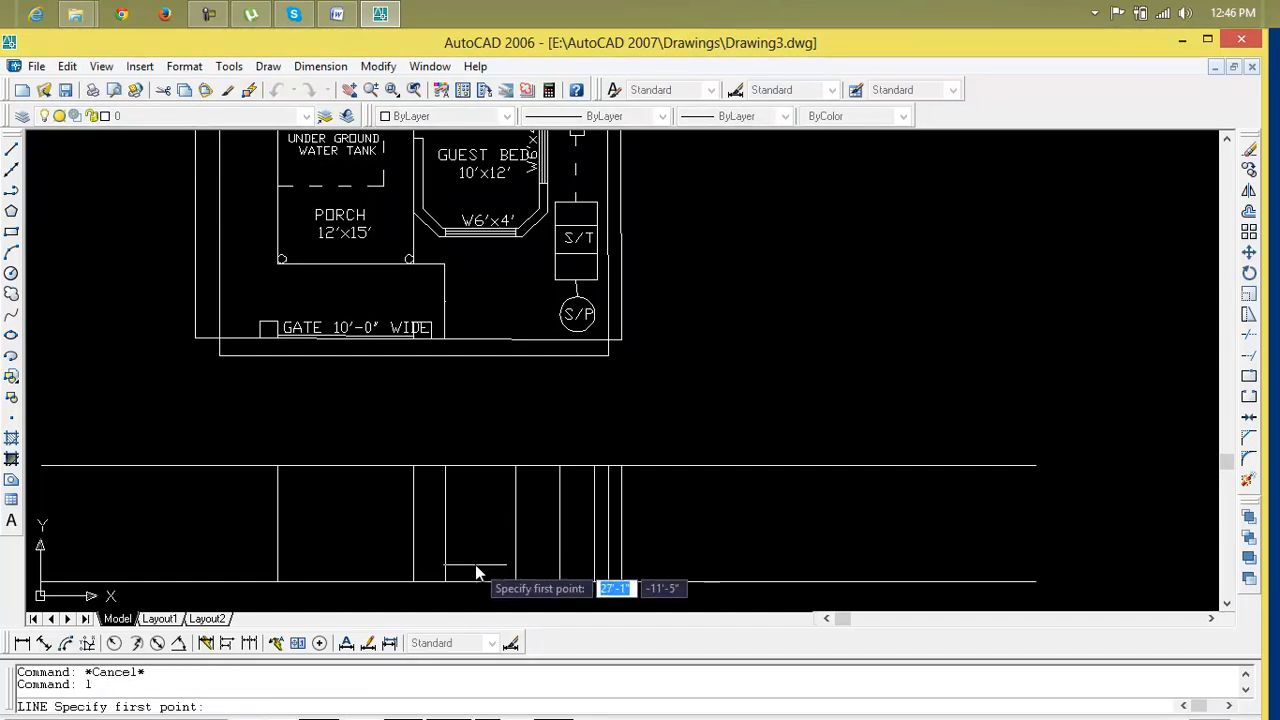
pyautogui.click(481, 580)
pyautogui.click(515, 582)
pyautogui.press('Escape')
pyautogui.press('Escape')
pyautogui.press('Escape')
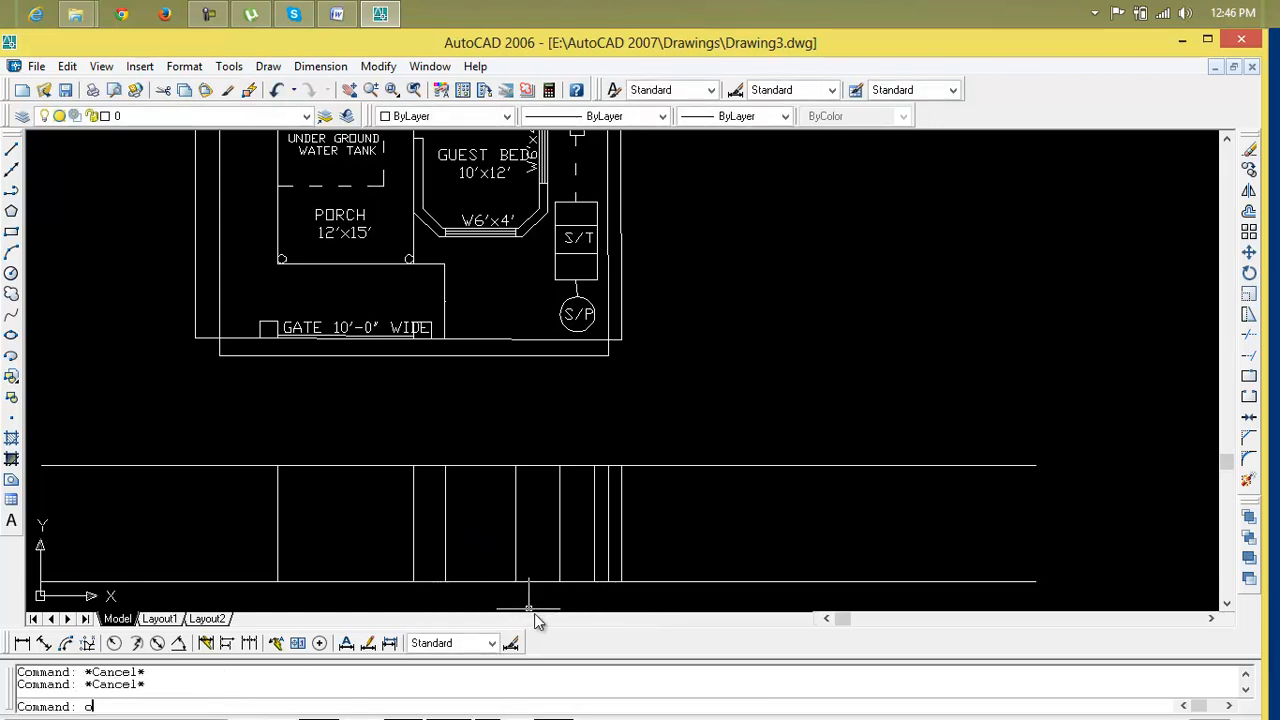
# Offset the short line 3' upward
pyautogui.write('o')
pyautogui.press('Return')
pyautogui.press('Return')
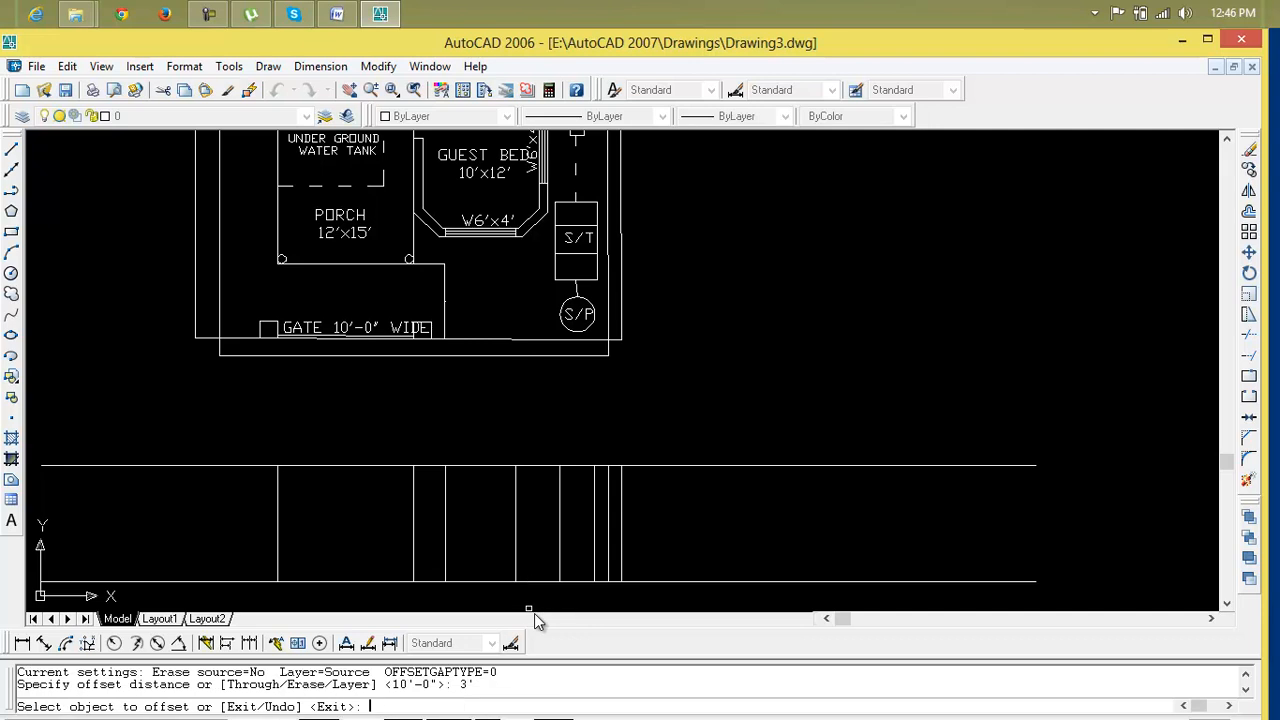
pyautogui.click(474, 581)
pyautogui.click(484, 565)
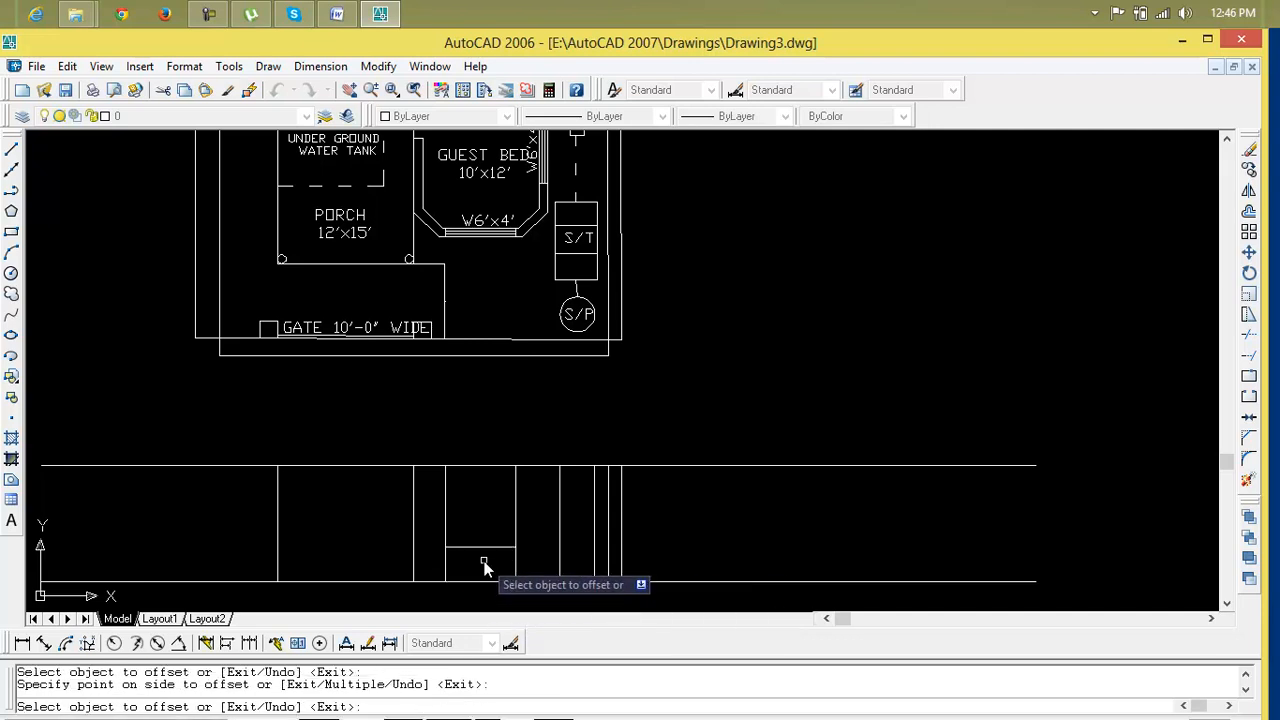
pyautogui.press('Escape')
pyautogui.press('Escape')
# Offset the new line 4' upward
pyautogui.write('o')
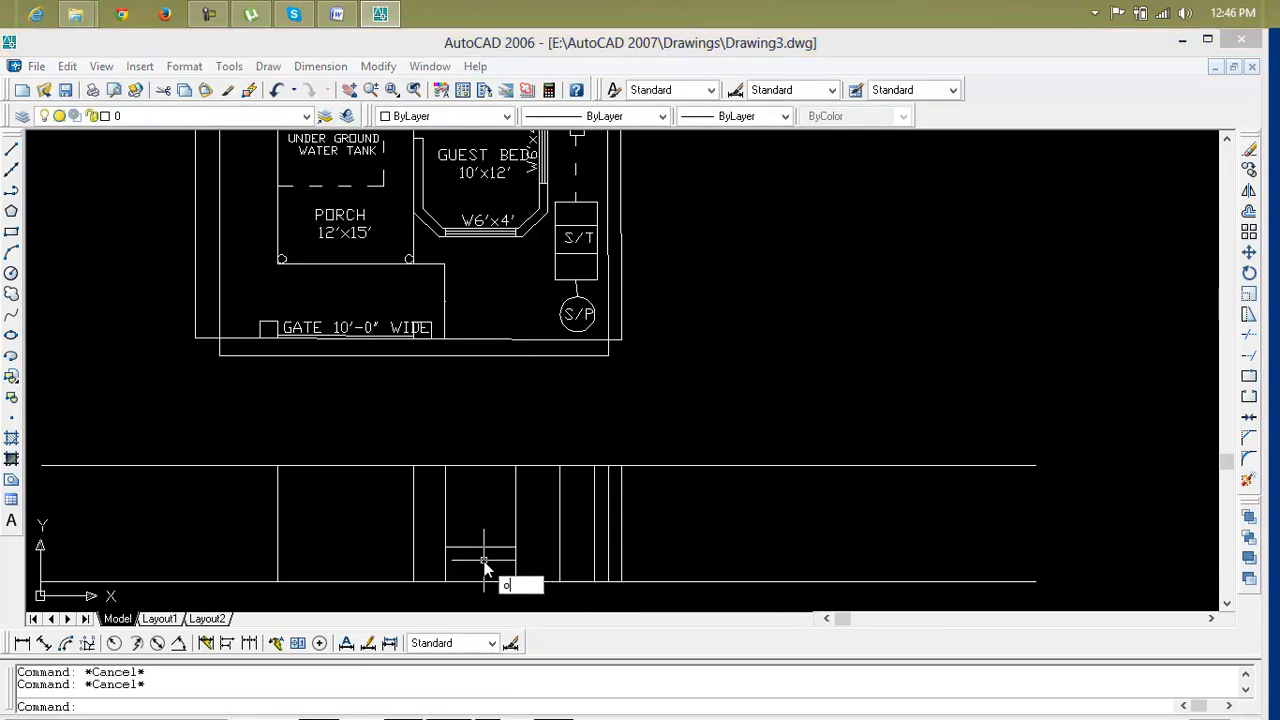
pyautogui.press('Return')
pyautogui.write("4'")
pyautogui.press('Return')
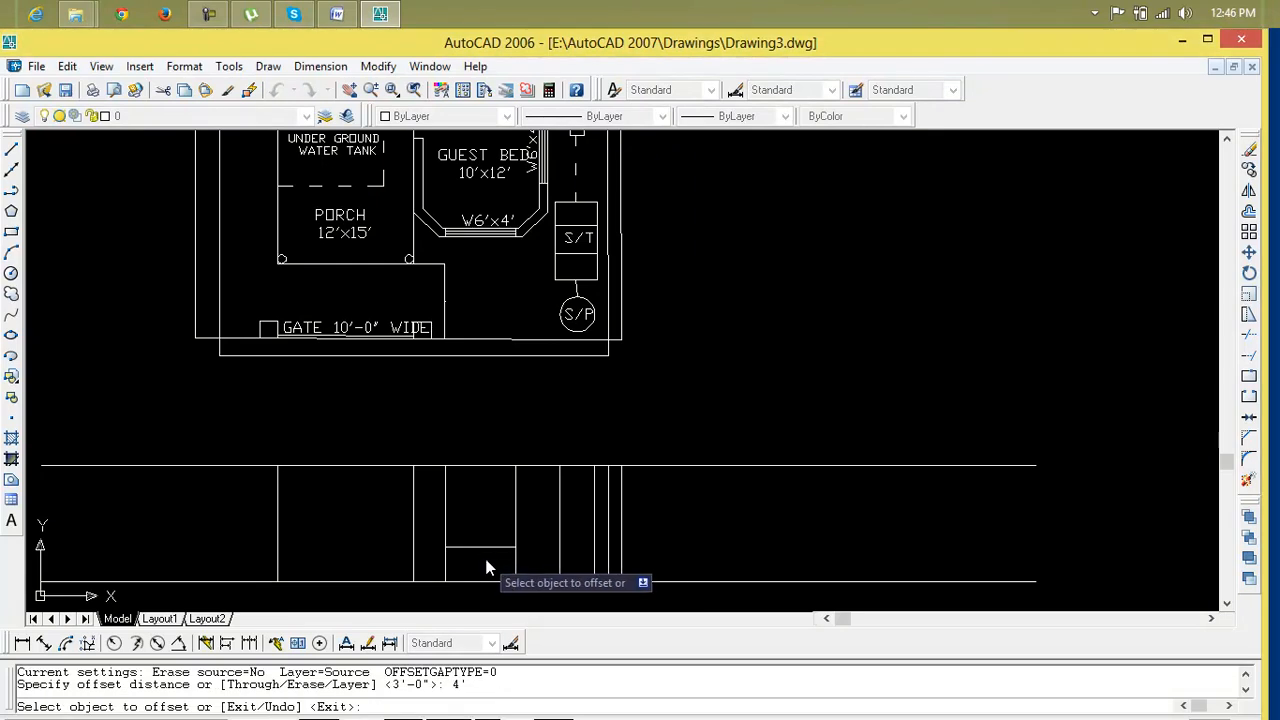
pyautogui.click(486, 550)
pyautogui.click(487, 535)
pyautogui.scroll(3, 477, 549)
pyautogui.scroll(3, 464, 573)
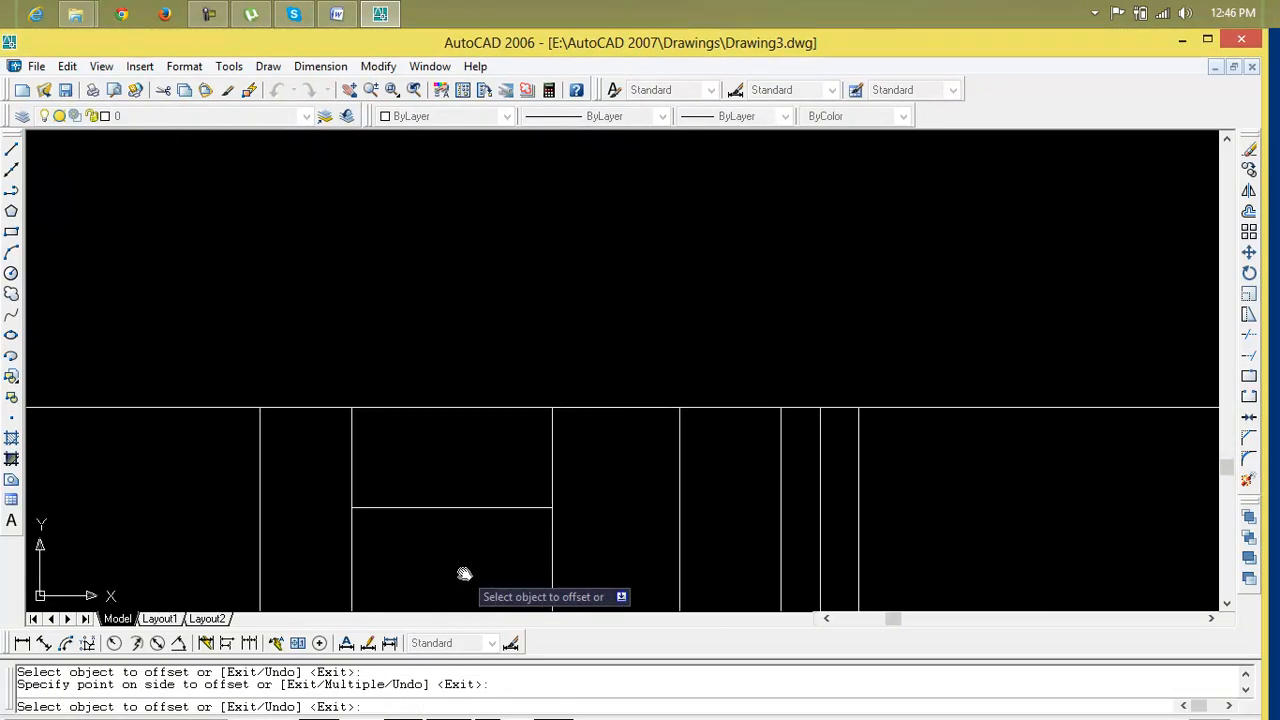
# Offset the top line 1' upward
pyautogui.press('Escape')
pyautogui.press('Escape')
pyautogui.write('o')
pyautogui.press('Return')
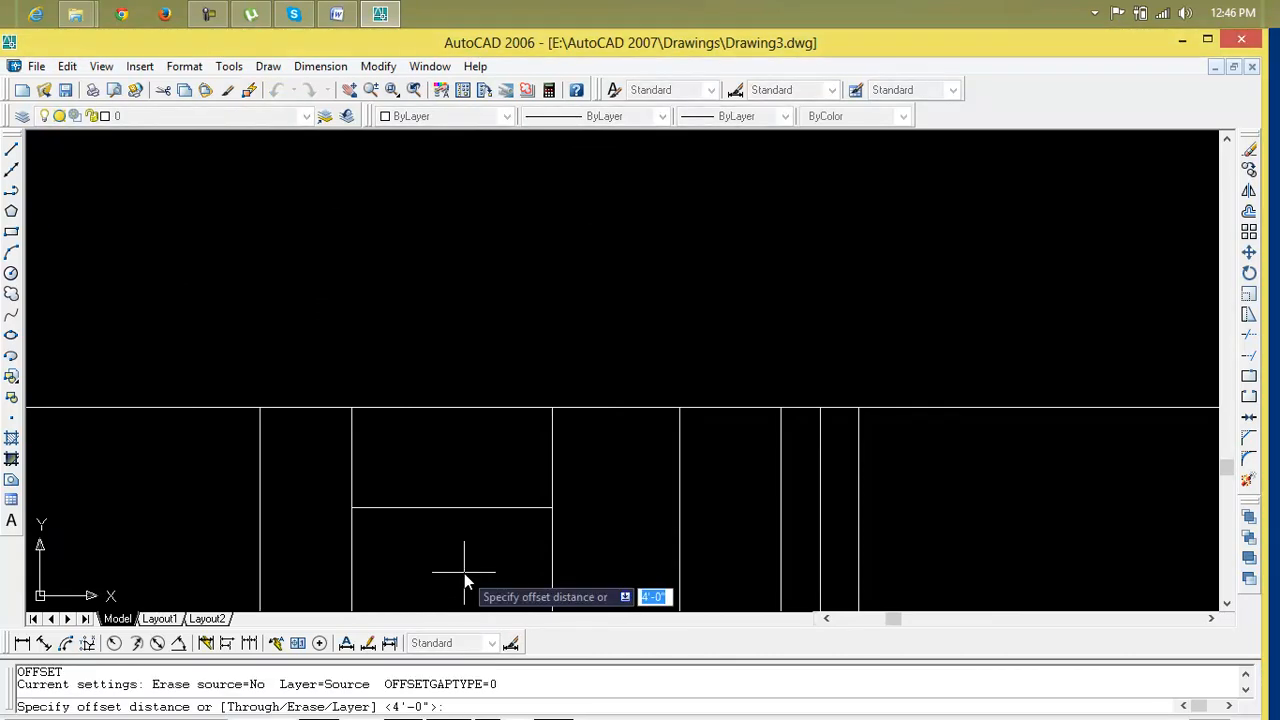
pyautogui.write("1'")
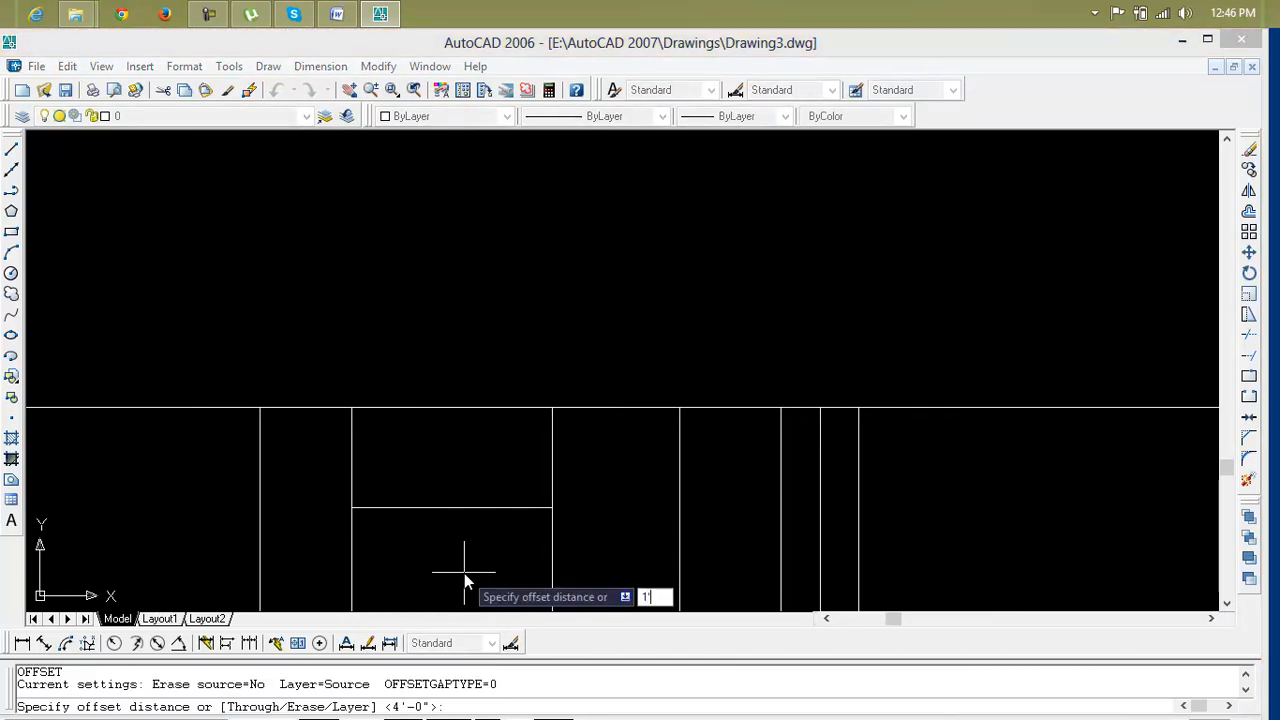
pyautogui.press('Return')
pyautogui.click(467, 508)
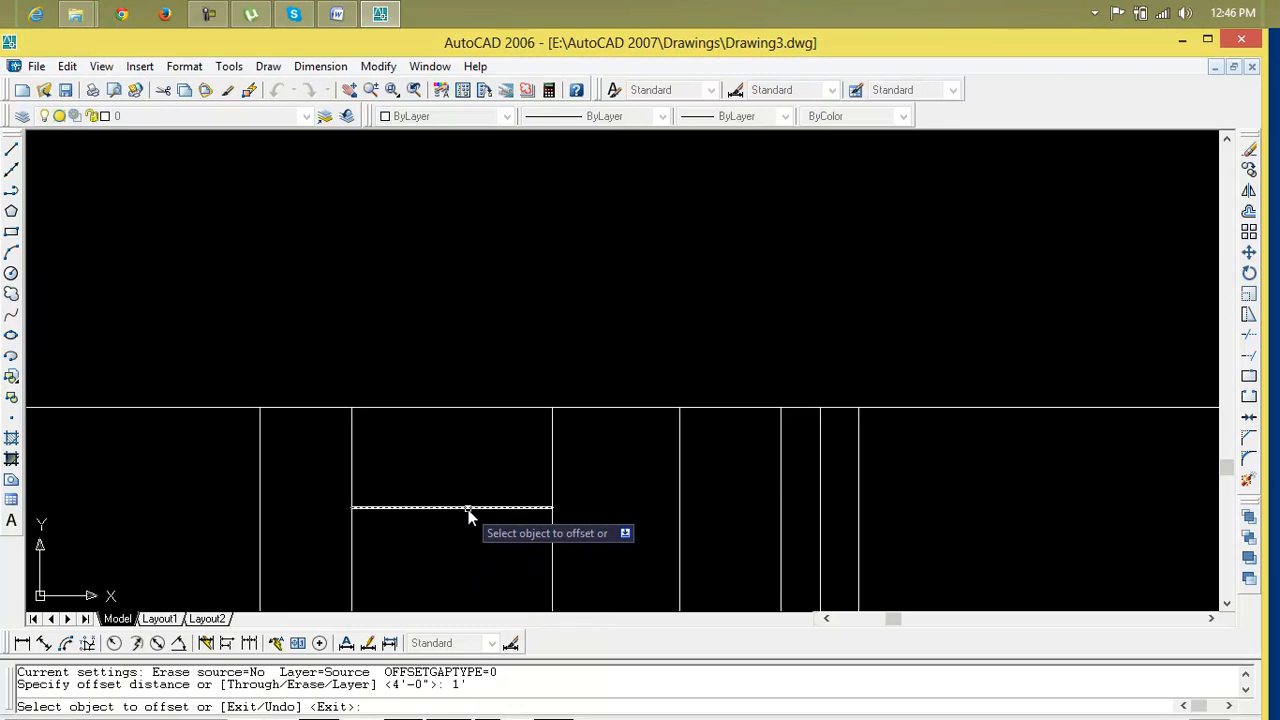
pyautogui.click(469, 489)
pyautogui.scroll(-4, 467, 488)
pyautogui.moveTo(446, 554); pyautogui.dragTo(447, 504, button='middle')
pyautogui.scroll(3, 447, 504)
pyautogui.press('Escape')
pyautogui.press('Escape')
pyautogui.press('Escape')
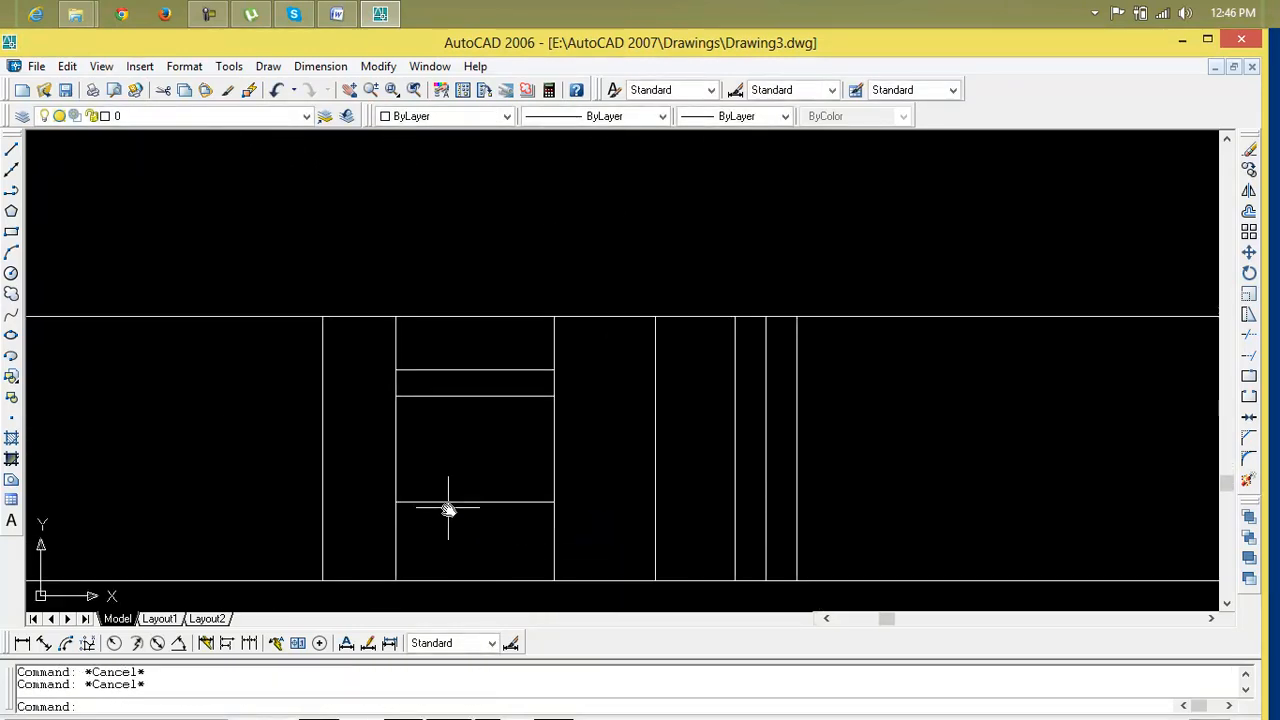
# Trim the vertical lines below the 3' line and above the topmost offset line, leaving a closed box
pyautogui.write('tr')
pyautogui.press('Return')
pyautogui.press('Return')
pyautogui.click(565, 538)
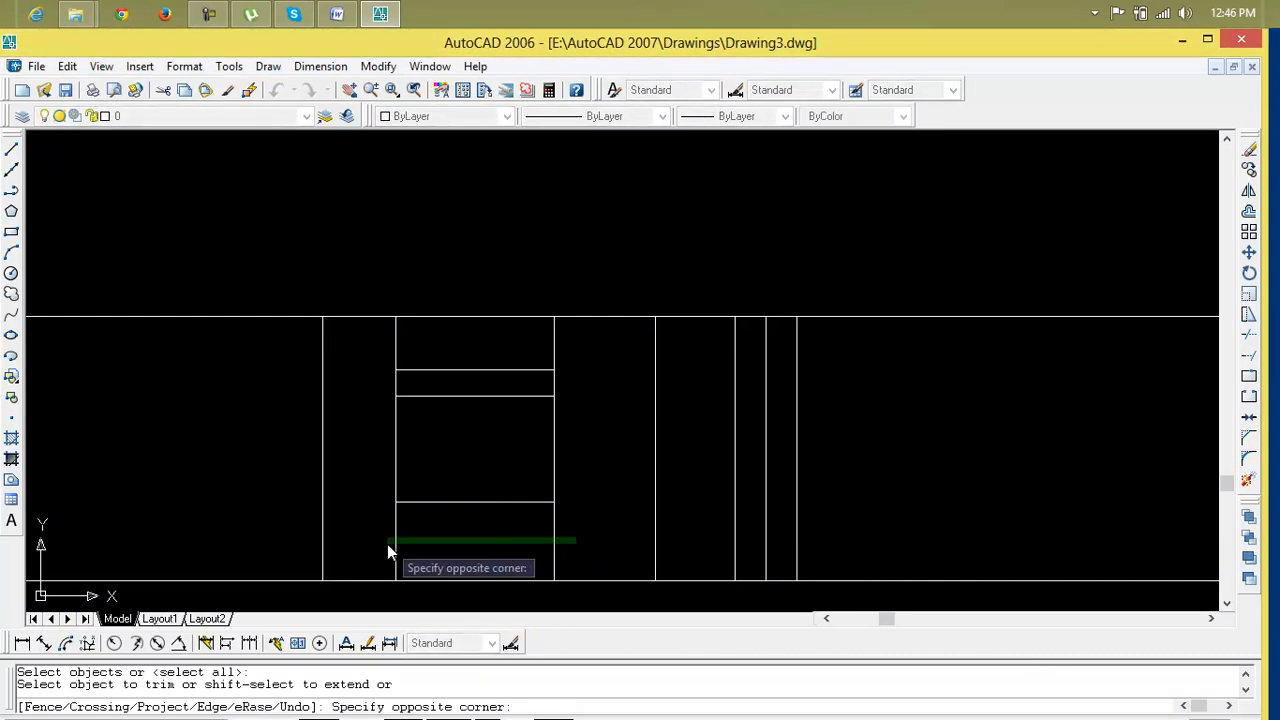
pyautogui.click(392, 544)
pyautogui.click(584, 344)
pyautogui.click(341, 341)
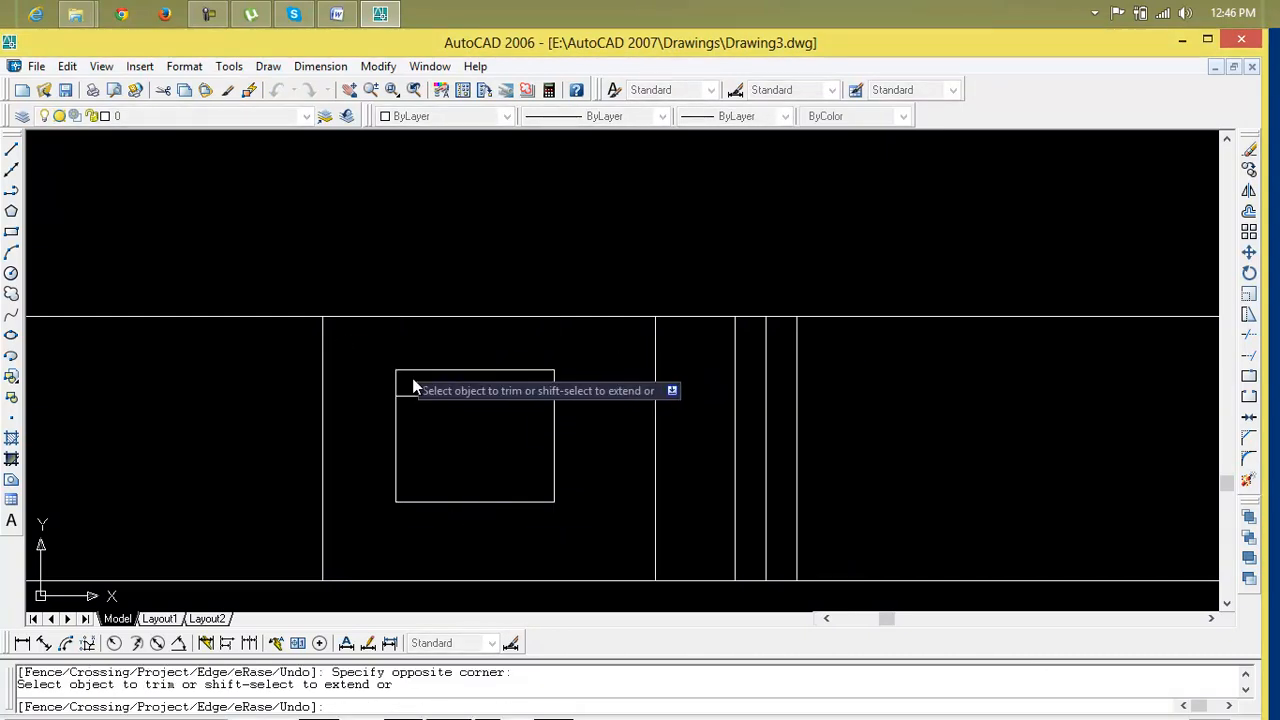
pyautogui.press('Escape')
pyautogui.press('Escape')
pyautogui.press('Escape')
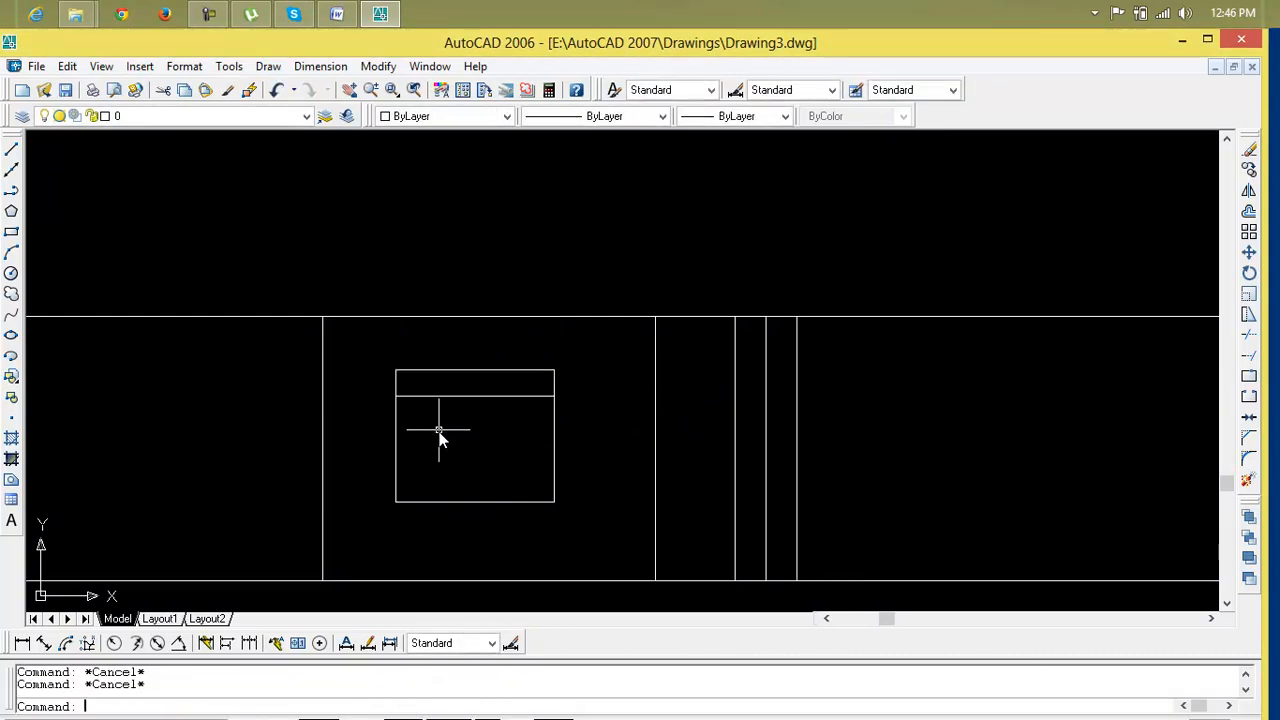
# Offset the box edges by 6": the bottom edge both ways, both sides outward, and the second line downward
pyautogui.write('o')
pyautogui.press('Return')
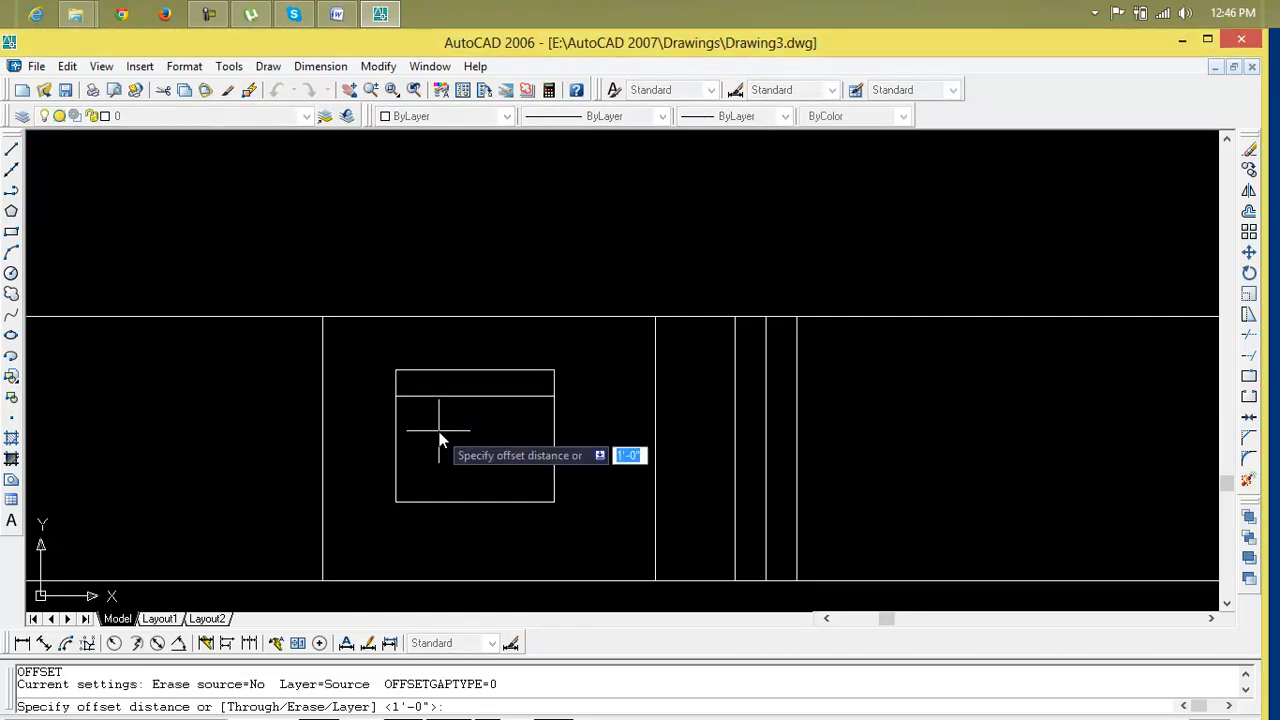
pyautogui.write('6"')
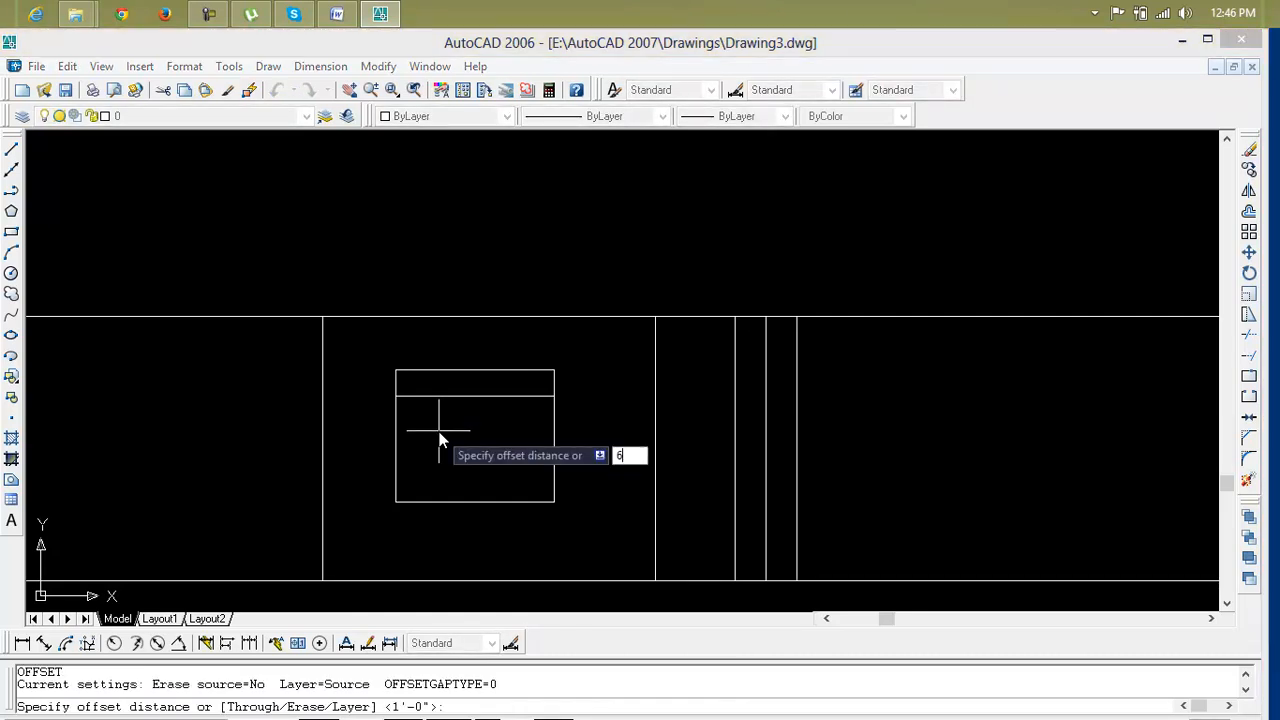
pyautogui.press('Return')
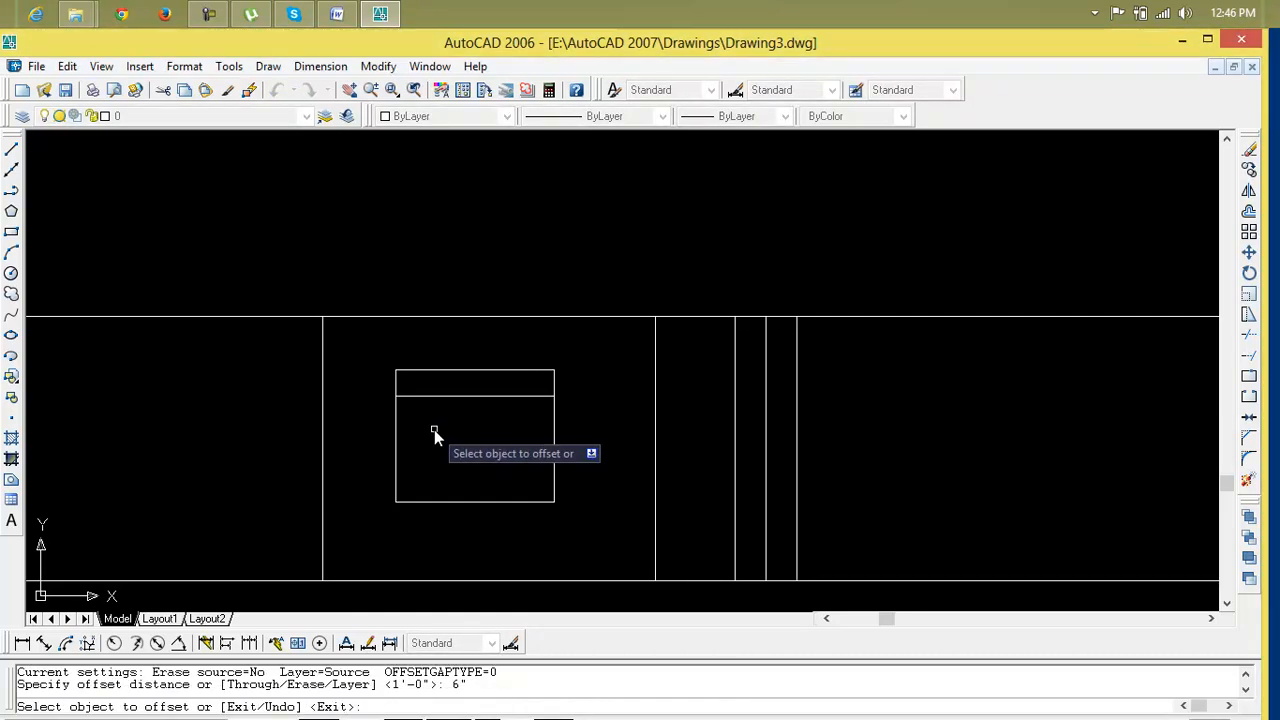
pyautogui.click(451, 520)
pyautogui.click(452, 502)
pyautogui.click(533, 487)
pyautogui.click(517, 502)
pyautogui.click(517, 522)
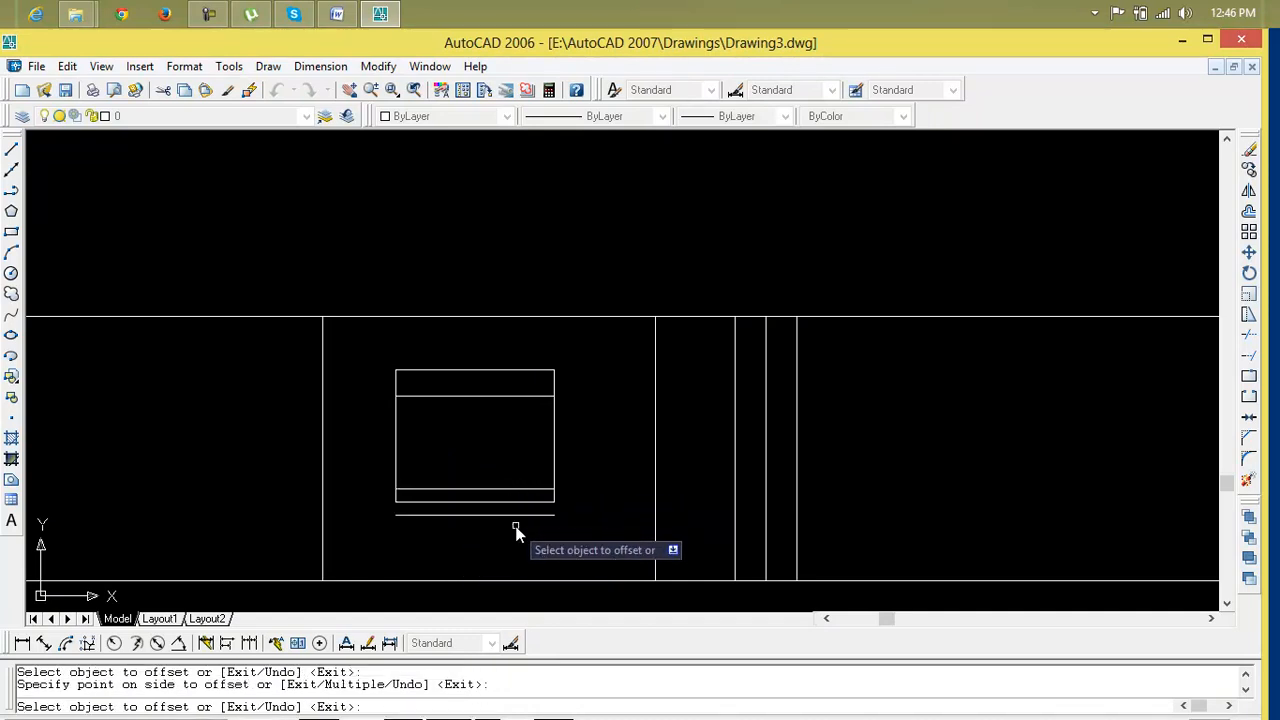
pyautogui.click(556, 480)
pyautogui.click(561, 480)
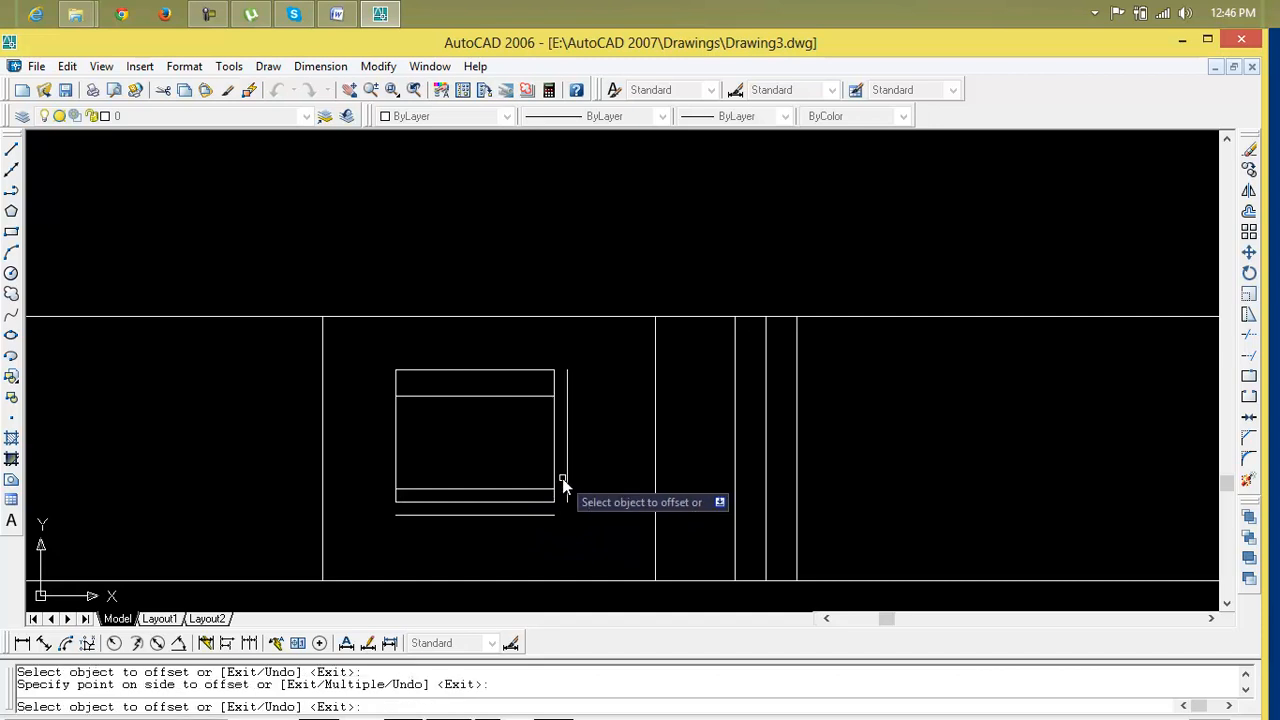
pyautogui.click(397, 457)
pyautogui.click(375, 455)
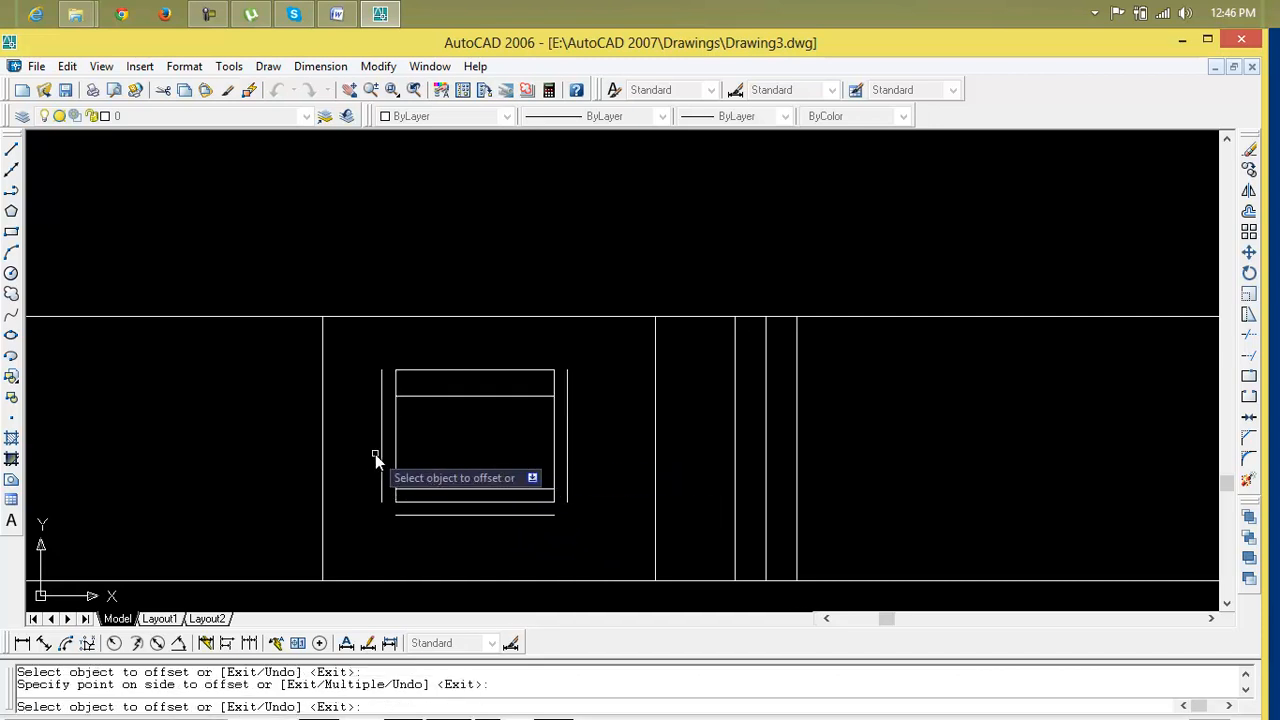
pyautogui.click(473, 395)
pyautogui.click(474, 401)
pyautogui.press('Escape')
pyautogui.press('Escape')
pyautogui.press('Escape')
pyautogui.scroll(3, 467, 426)
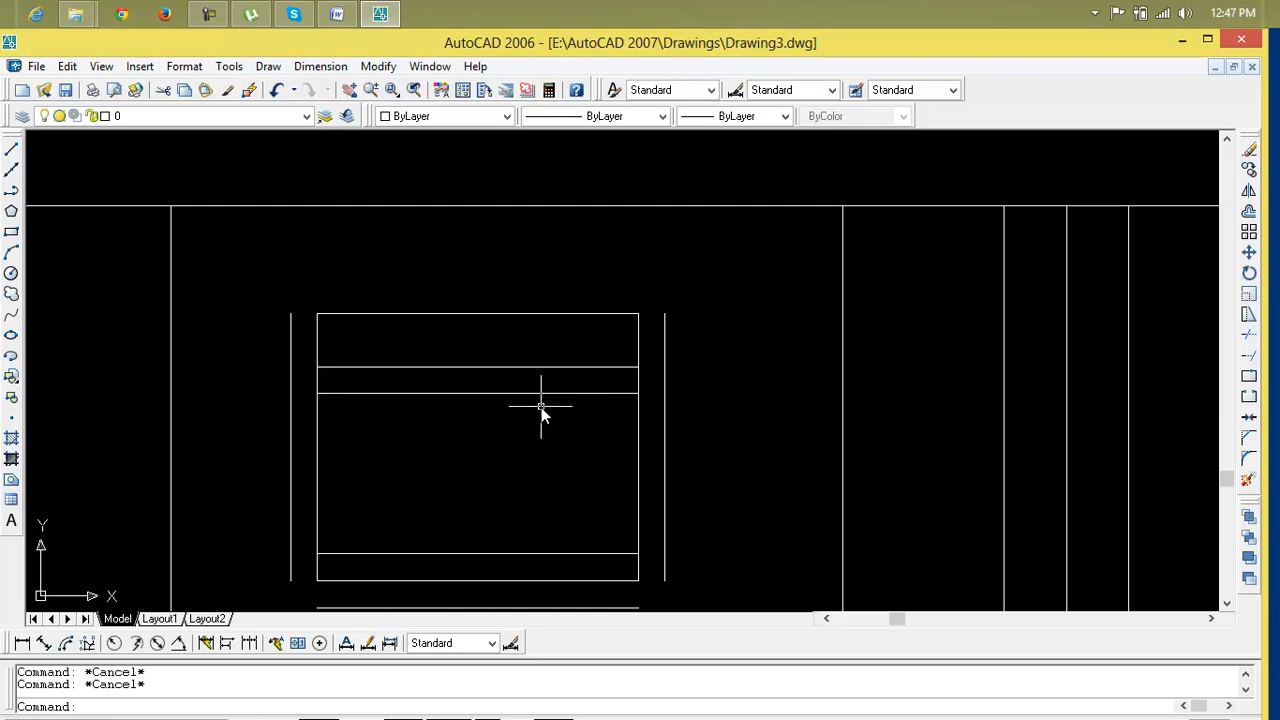
# Offset the box's top edge 3" upward
pyautogui.write('o')
pyautogui.press('Return')
pyautogui.write('3"')
pyautogui.press('Return')
pyautogui.click(563, 313)
pyautogui.click(565, 310)
pyautogui.press('Escape')
pyautogui.press('Escape')
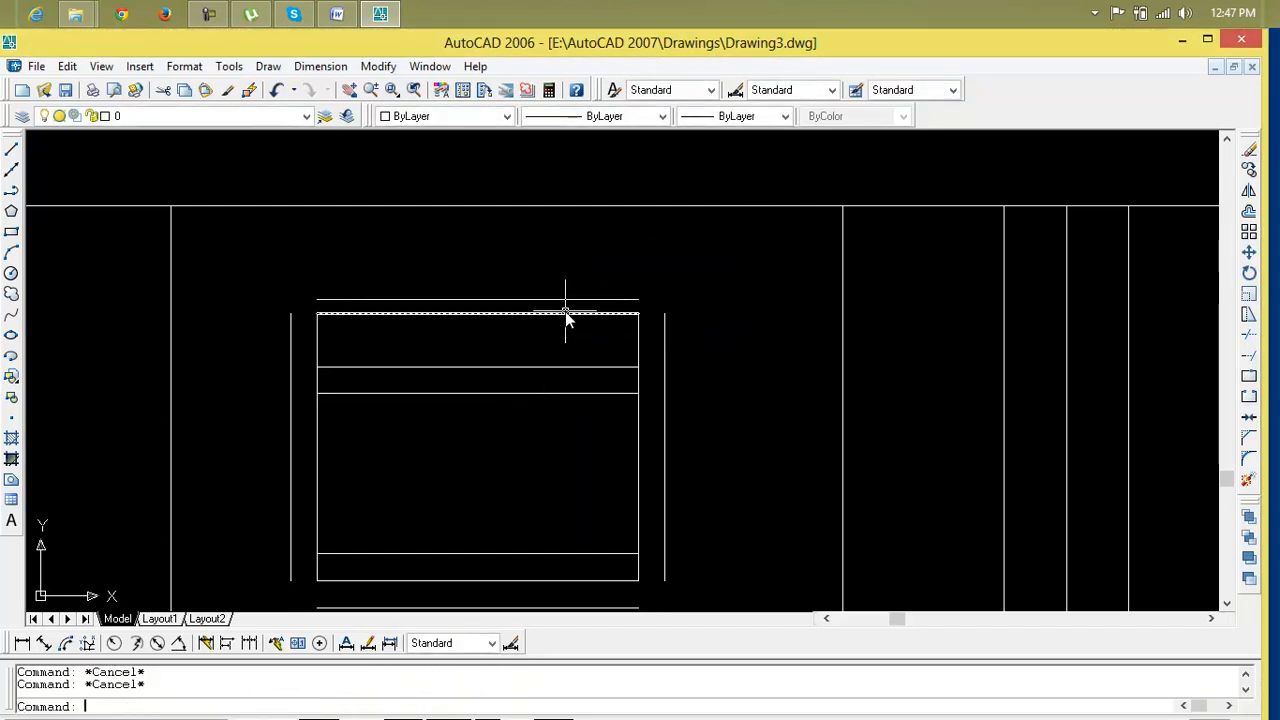
# Chamfer all four corners of the outer frame with zero distances to close it
pyautogui.write('cha')
pyautogui.press('Return')
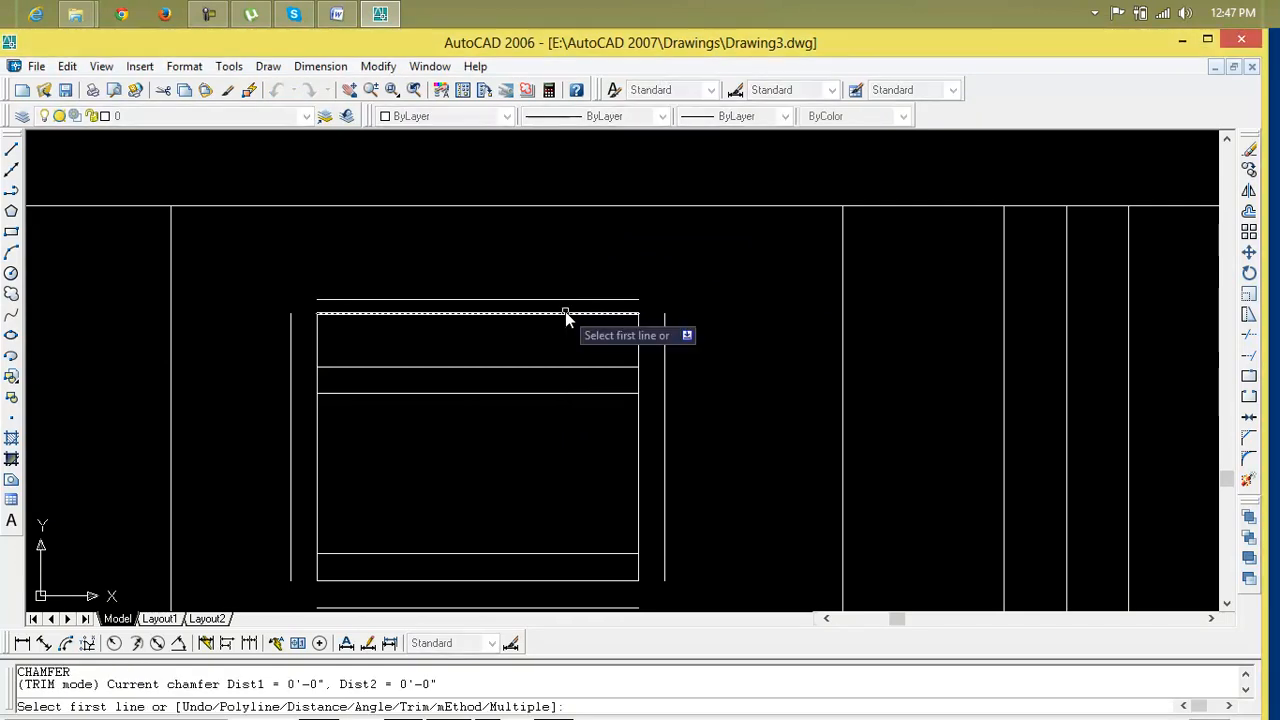
pyautogui.click(664, 343)
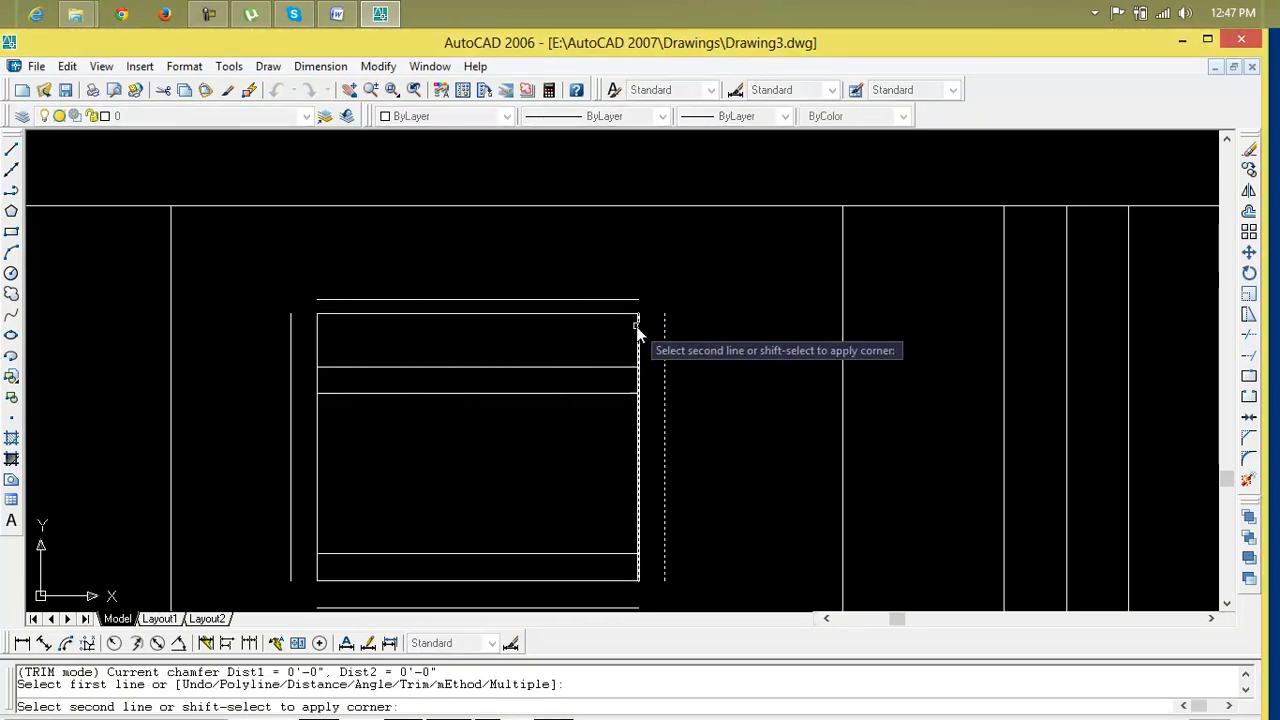
pyautogui.click(626, 301)
pyautogui.press('Return')
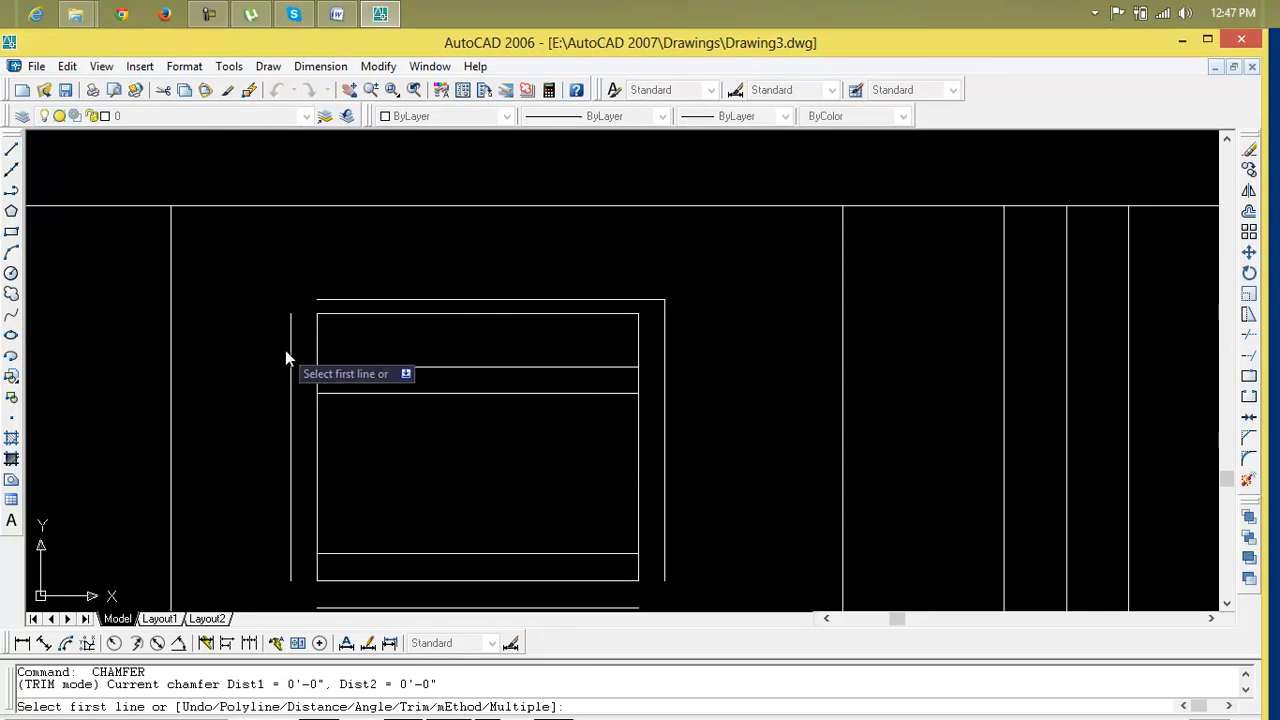
pyautogui.click(291, 350)
pyautogui.click(349, 300)
pyautogui.scroll(-2, 343, 514)
pyautogui.moveTo(343, 512); pyautogui.dragTo(344, 480, button='middle')
pyautogui.press('Return')
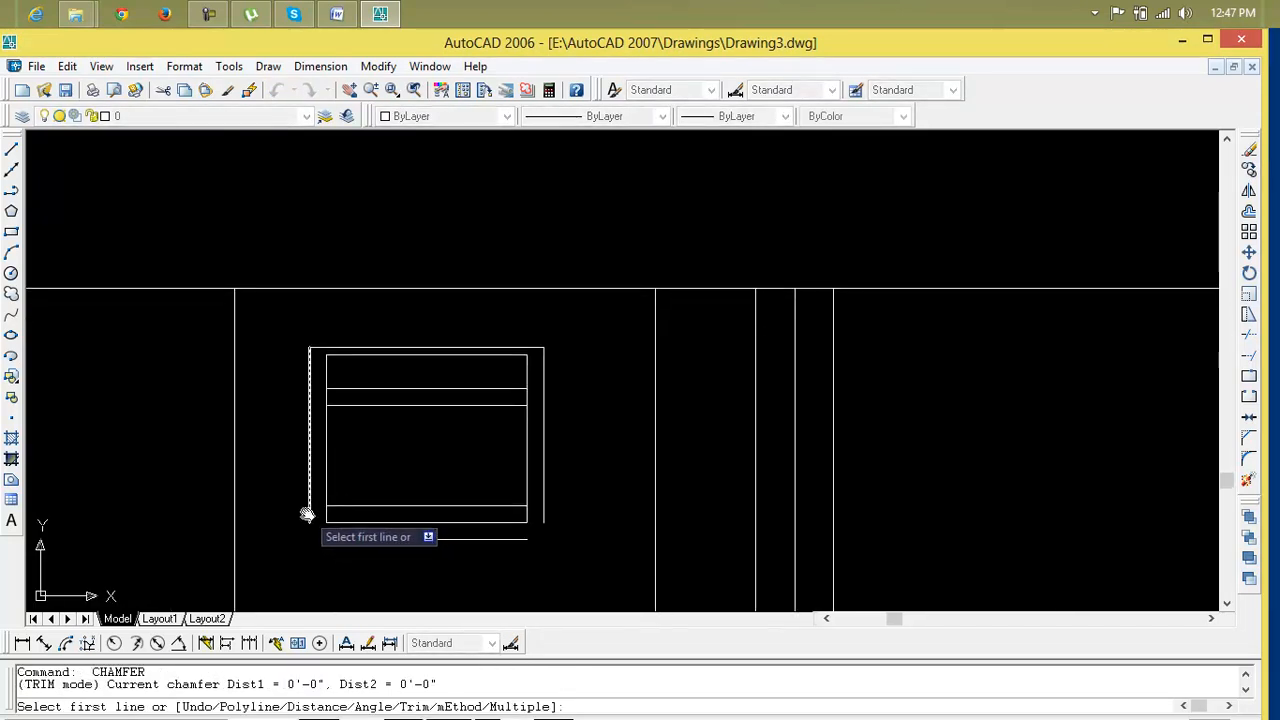
pyautogui.click(306, 514)
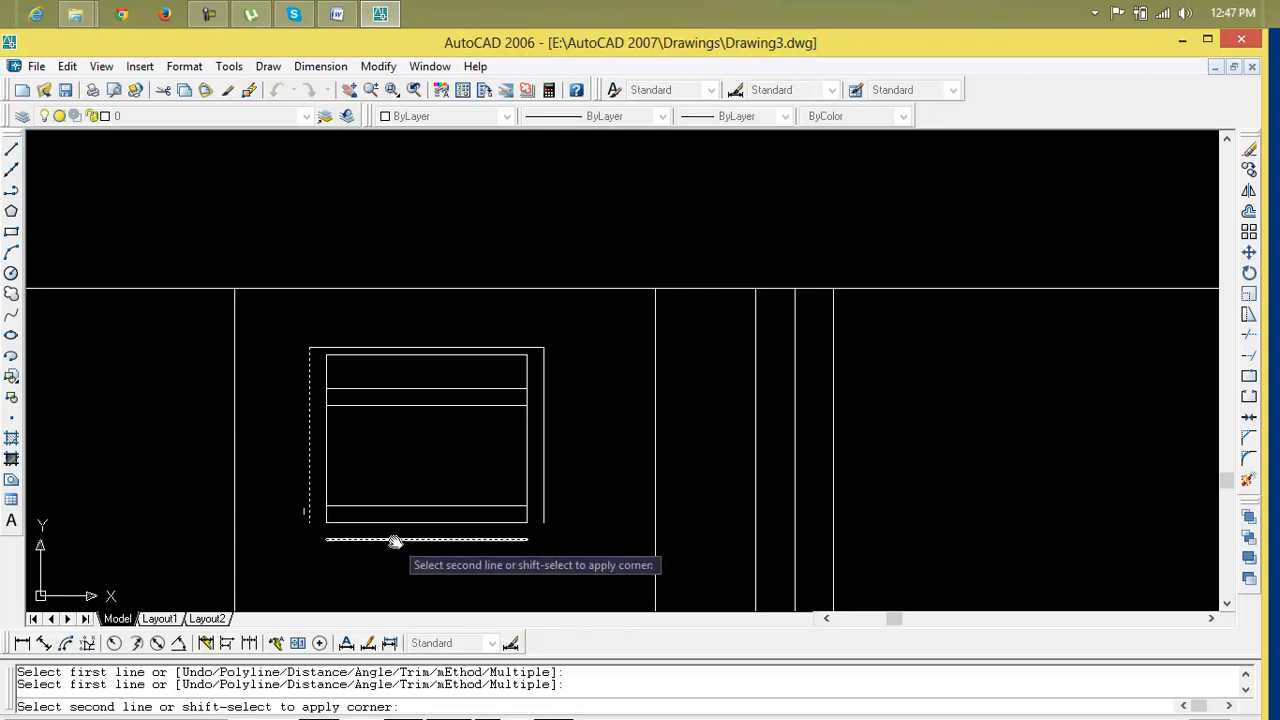
pyautogui.click(395, 540)
pyautogui.press('Return')
pyautogui.click(544, 506)
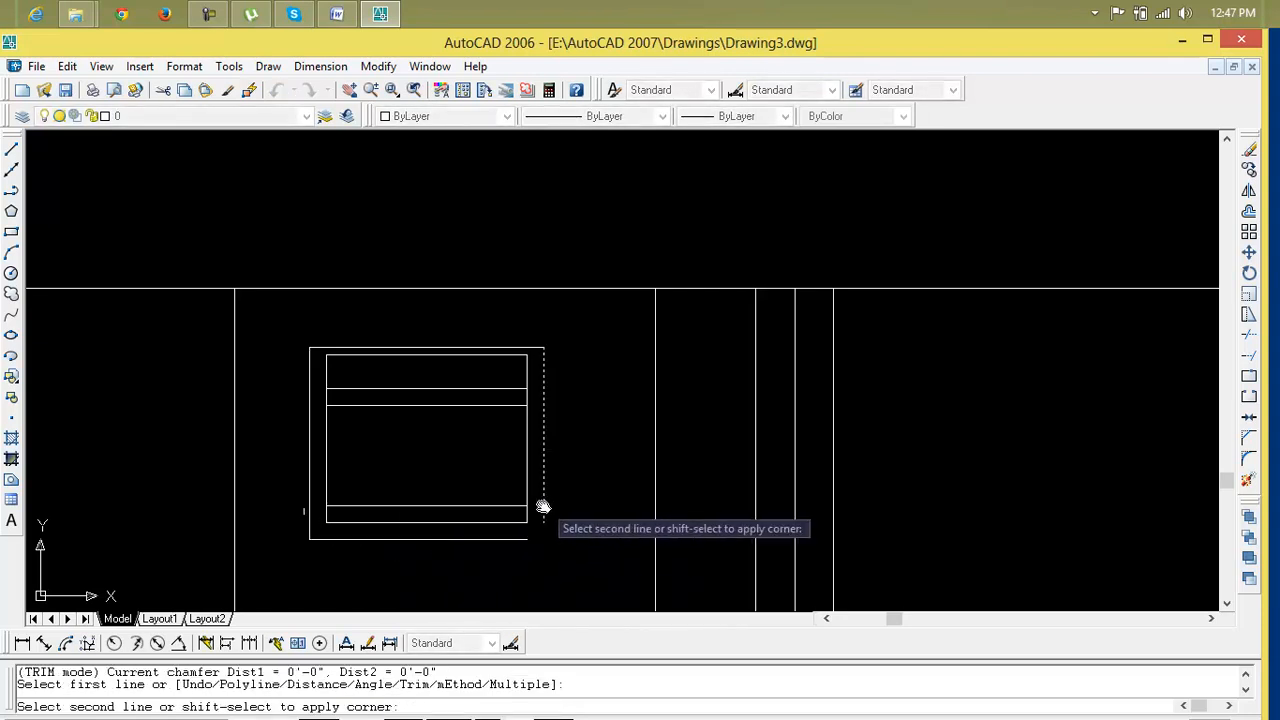
pyautogui.click(500, 539)
pyautogui.scroll(4, 495, 535)
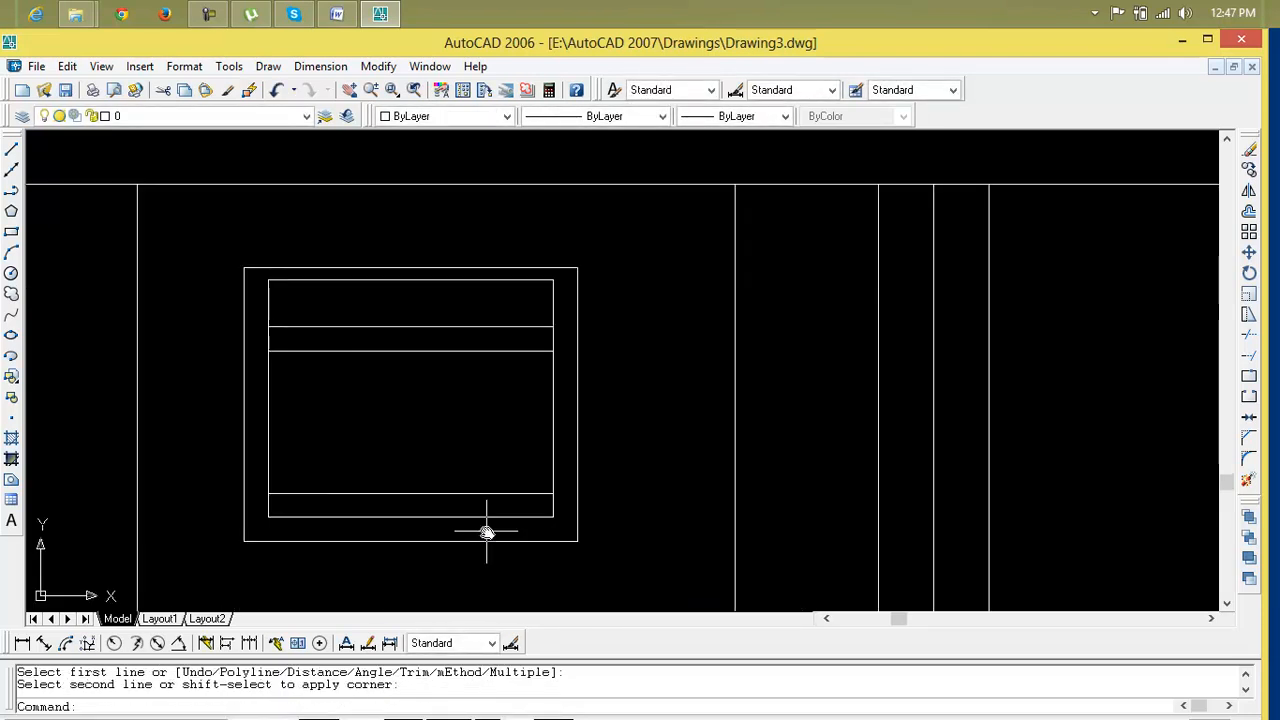
pyautogui.press('Escape')
pyautogui.press('Escape')
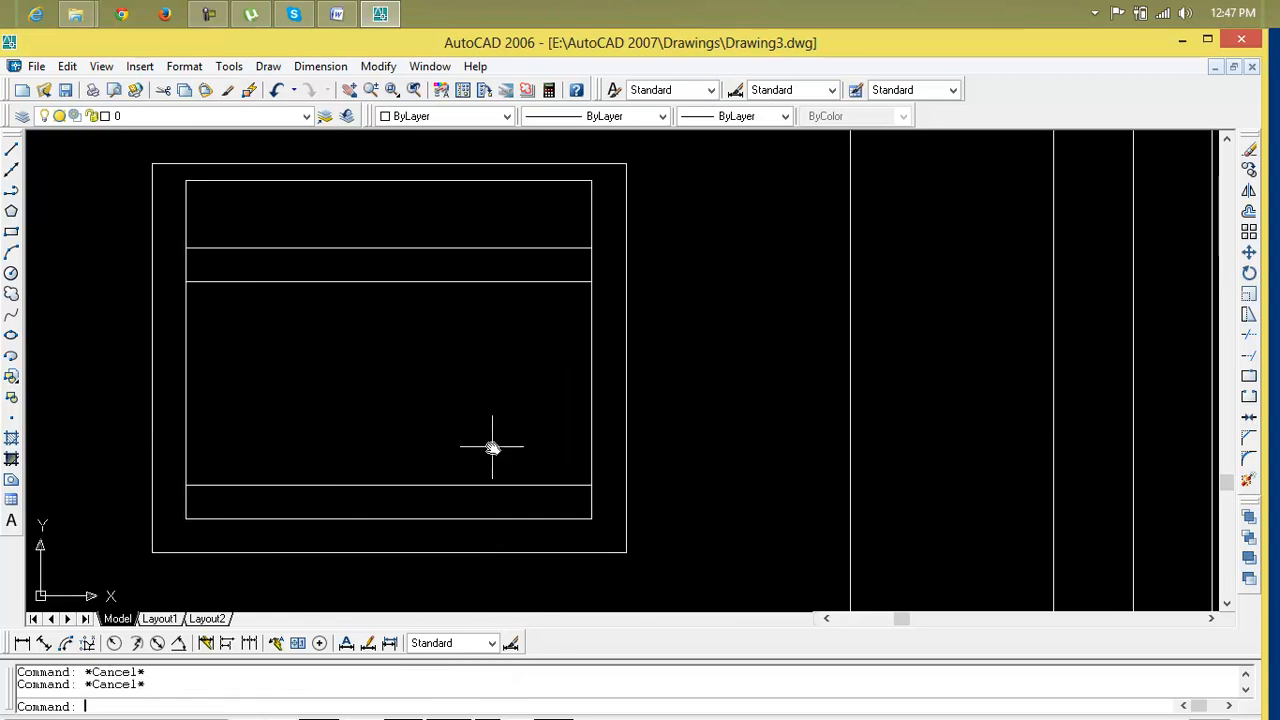
# Erase the three inner horizontal lines inside the frame
pyautogui.click(428, 248)
pyautogui.press('Delete')
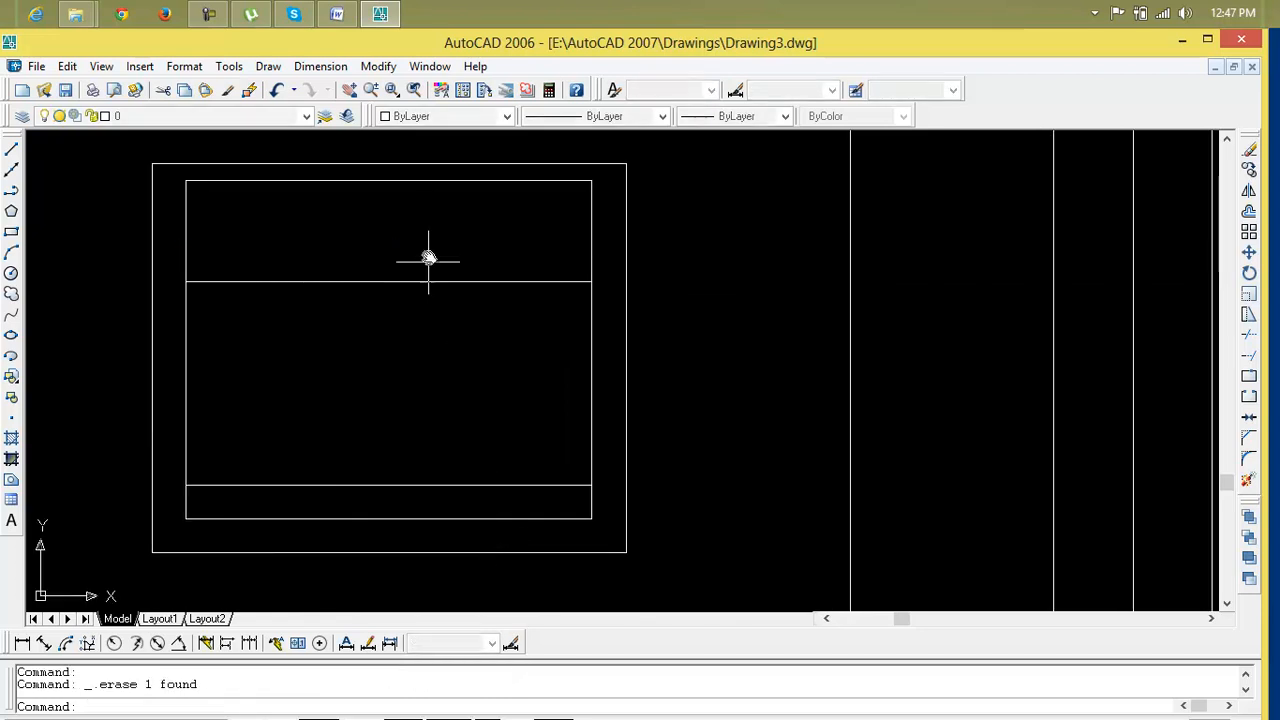
pyautogui.click(432, 487)
pyautogui.press('Delete')
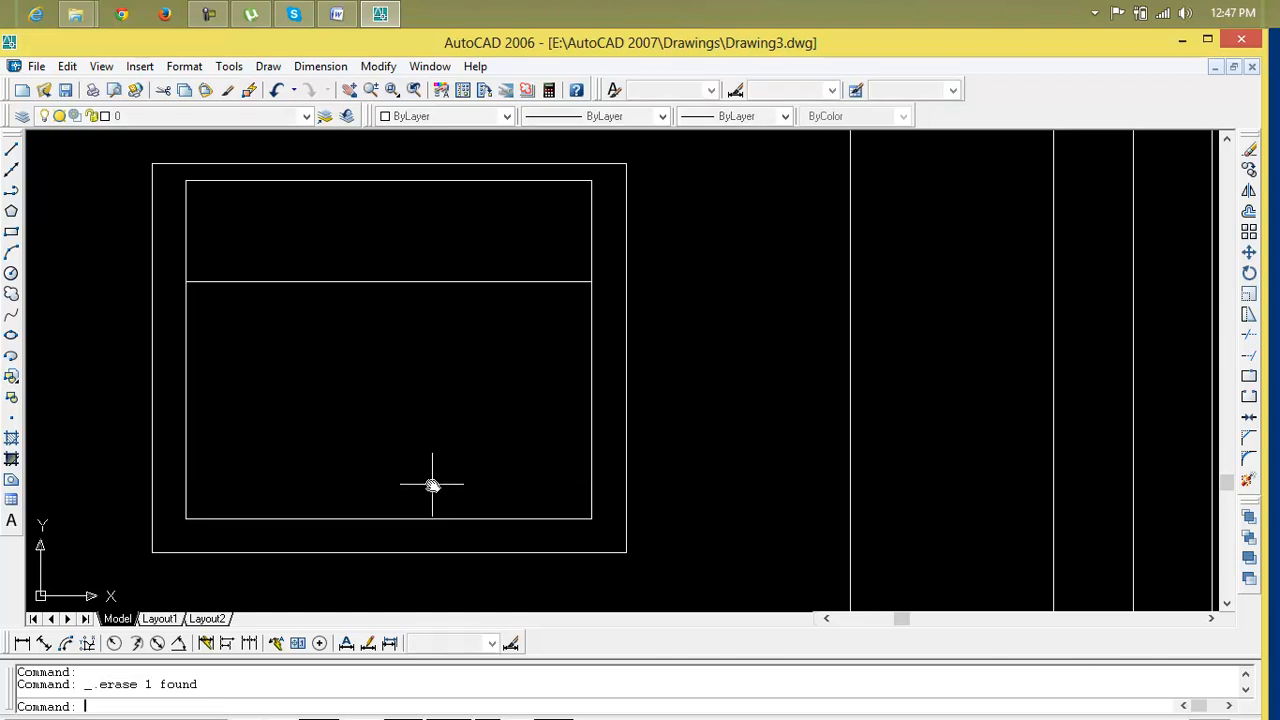
pyautogui.scroll(-4, 450, 492)
pyautogui.moveTo(468, 505); pyautogui.dragTo(469, 507, button='middle')
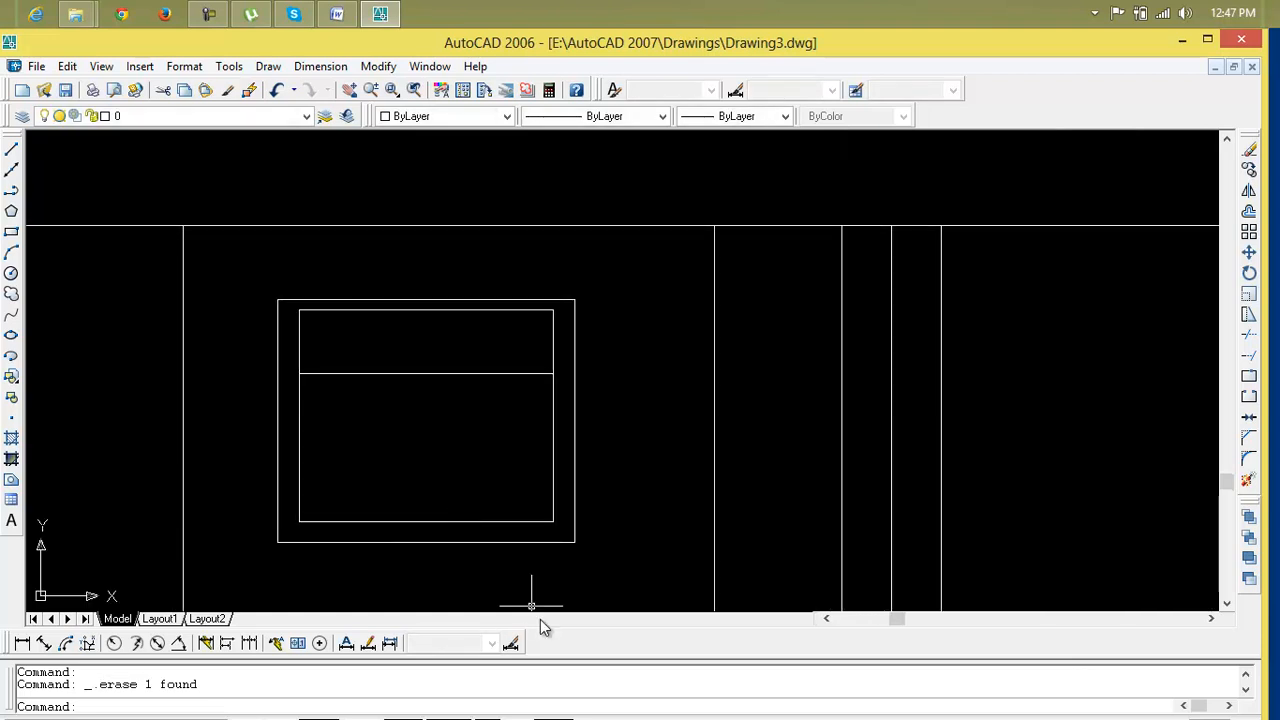
pyautogui.click(488, 374)
pyautogui.press('Delete')
pyautogui.scroll(-2, 474, 385)
# Draw a vertical line through the middle of the inner frame, from its top edge to its bottom edge
pyautogui.press('Escape')
pyautogui.press('Escape')
pyautogui.write('l')
pyautogui.press('Return')
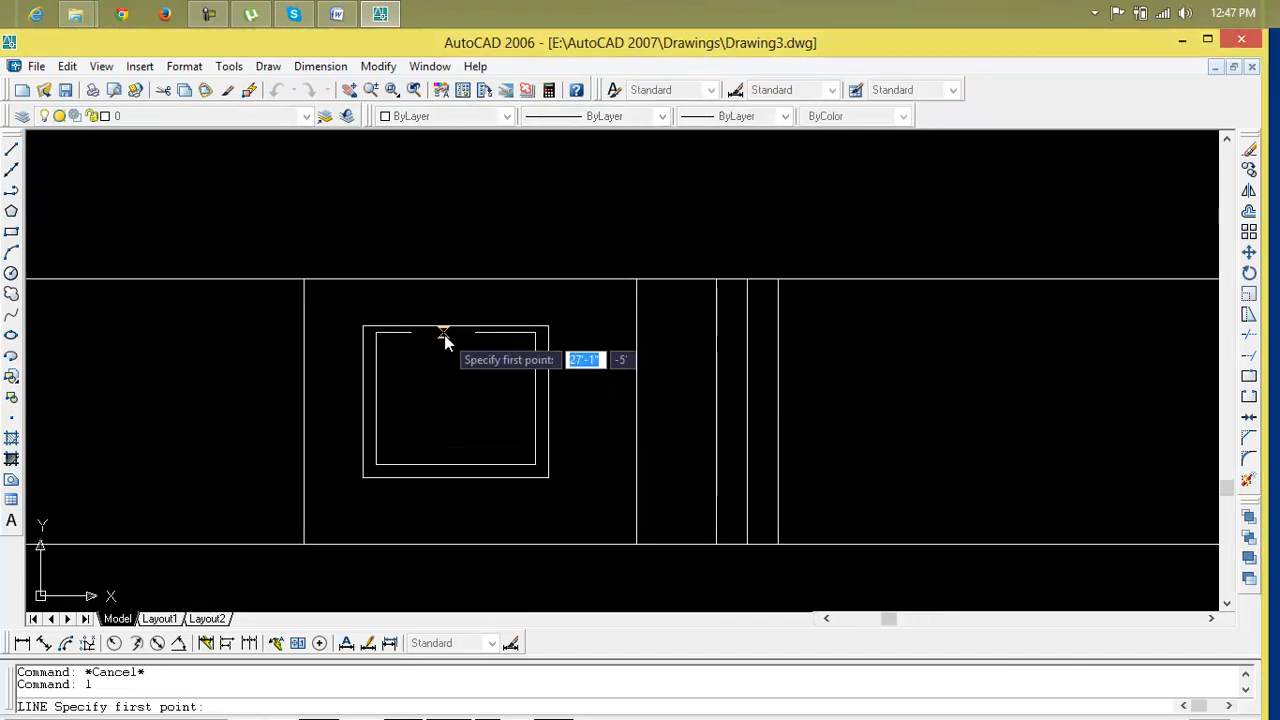
pyautogui.click(455, 332)
pyautogui.click(455, 465)
pyautogui.press('Return')
# Draw a horizontal line across the inner frame at mid-height, between its two sides
pyautogui.press('Return')
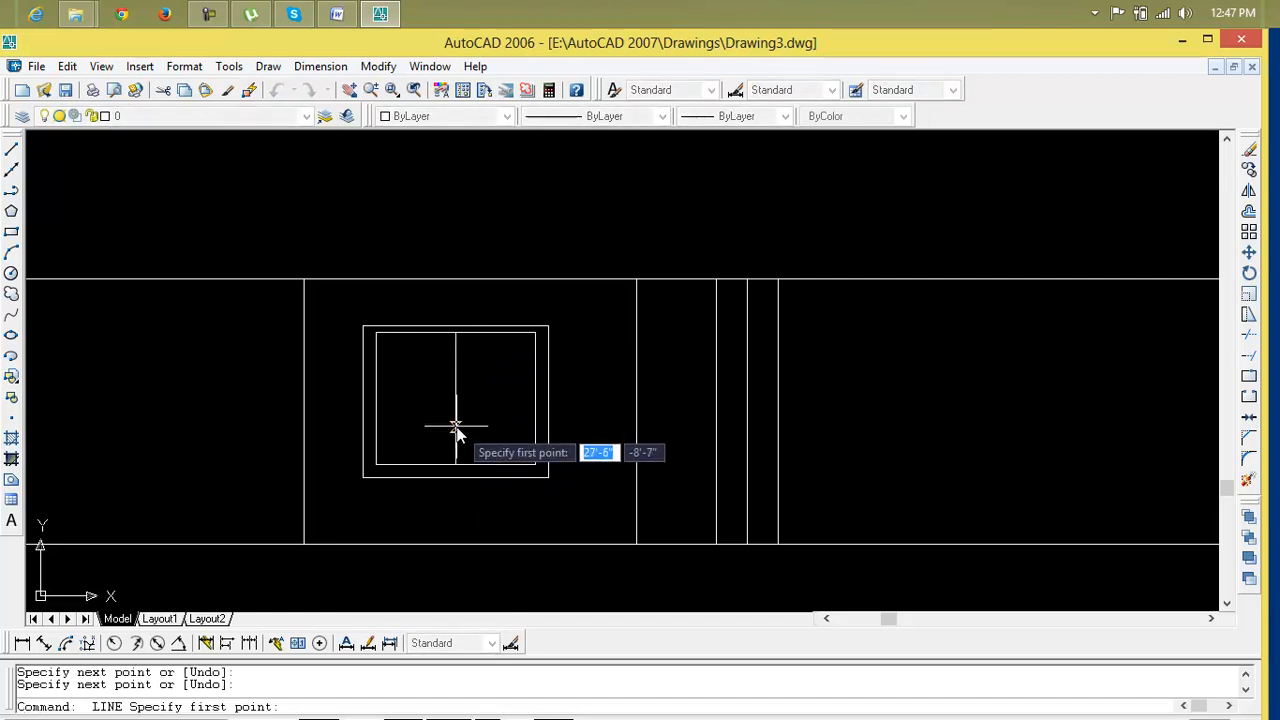
pyautogui.click(377, 399)
pyautogui.click(535, 399)
pyautogui.press('Return')
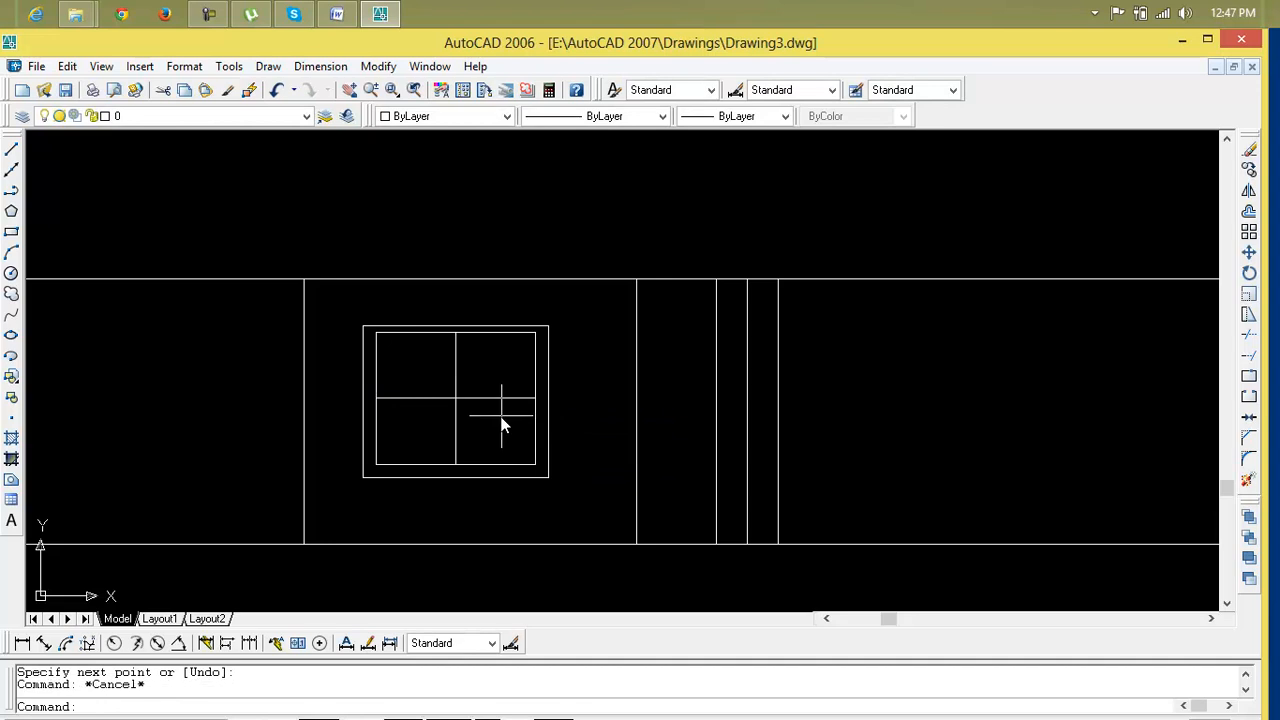
# Draw a line along the inner frame's top edge right of the centre line, then a vertical divider down from its midpoint
pyautogui.click(457, 371)
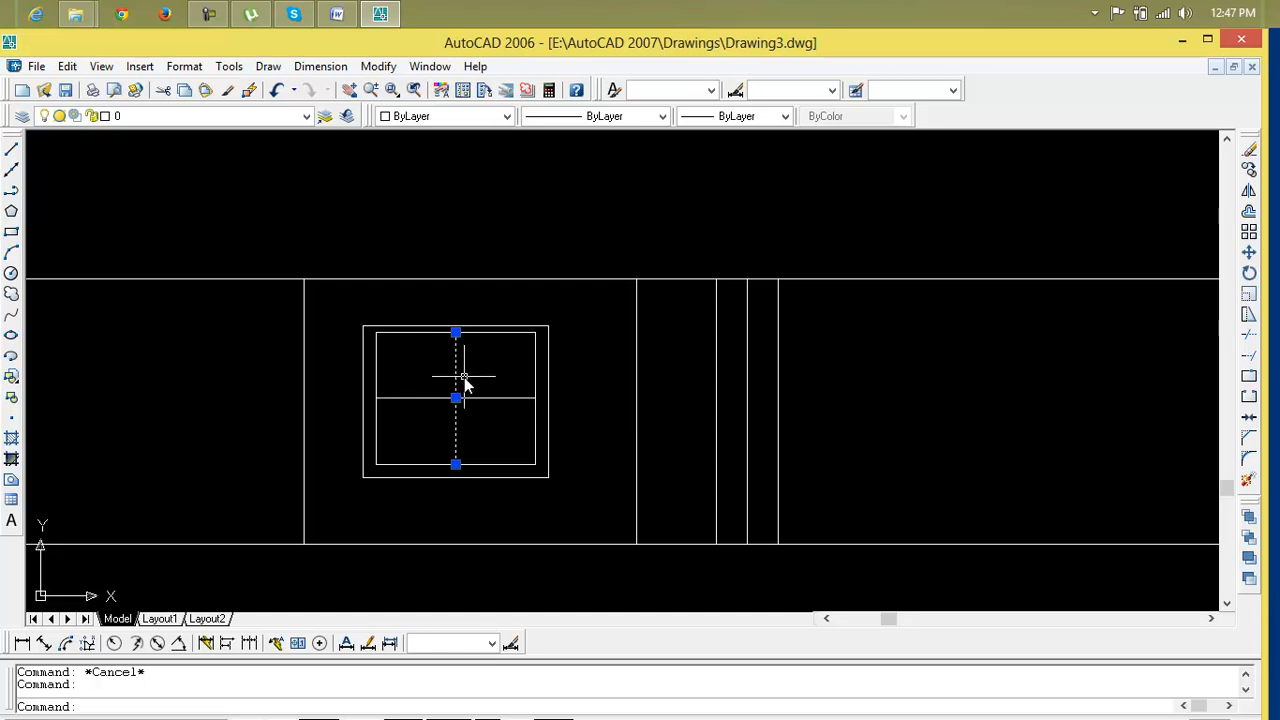
pyautogui.write('k')
pyautogui.press('Escape')
pyautogui.scroll(2, 464, 381)
pyautogui.write('l')
pyautogui.press('Return')
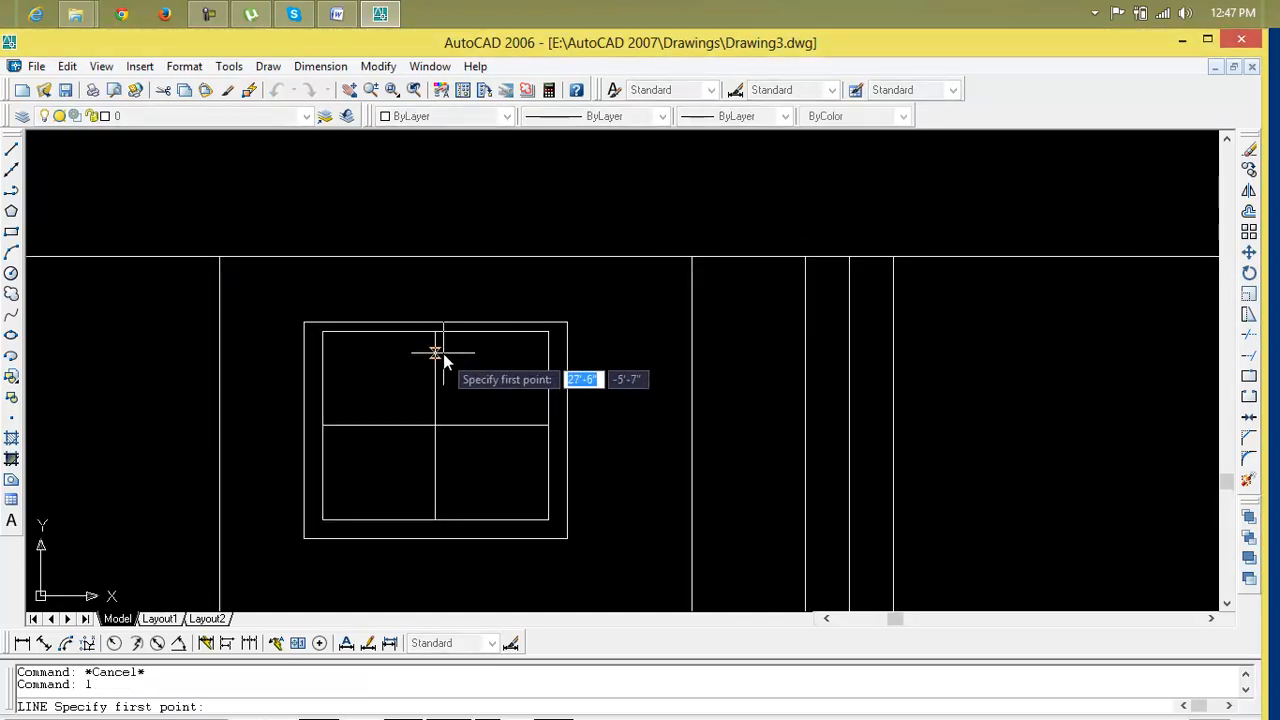
pyautogui.click(436, 332)
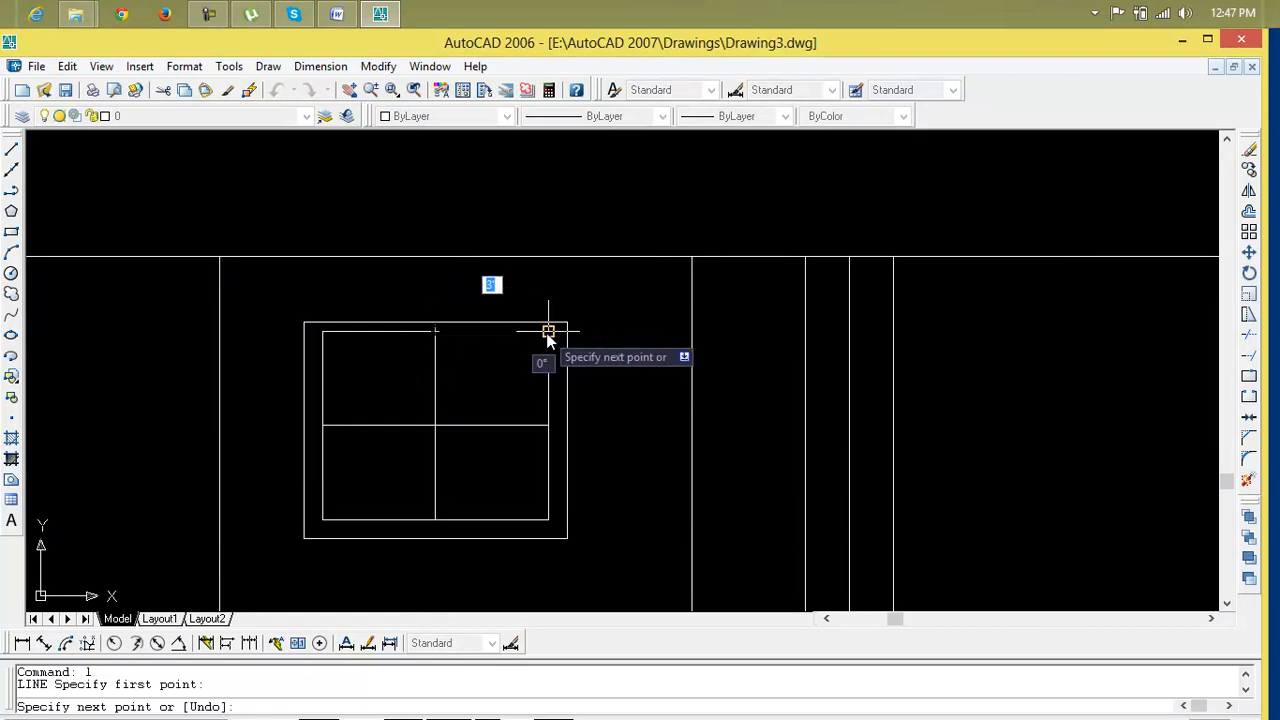
pyautogui.click(548, 332)
pyautogui.press('Return')
pyautogui.write('l')
pyautogui.press('Return')
pyautogui.click(492, 335)
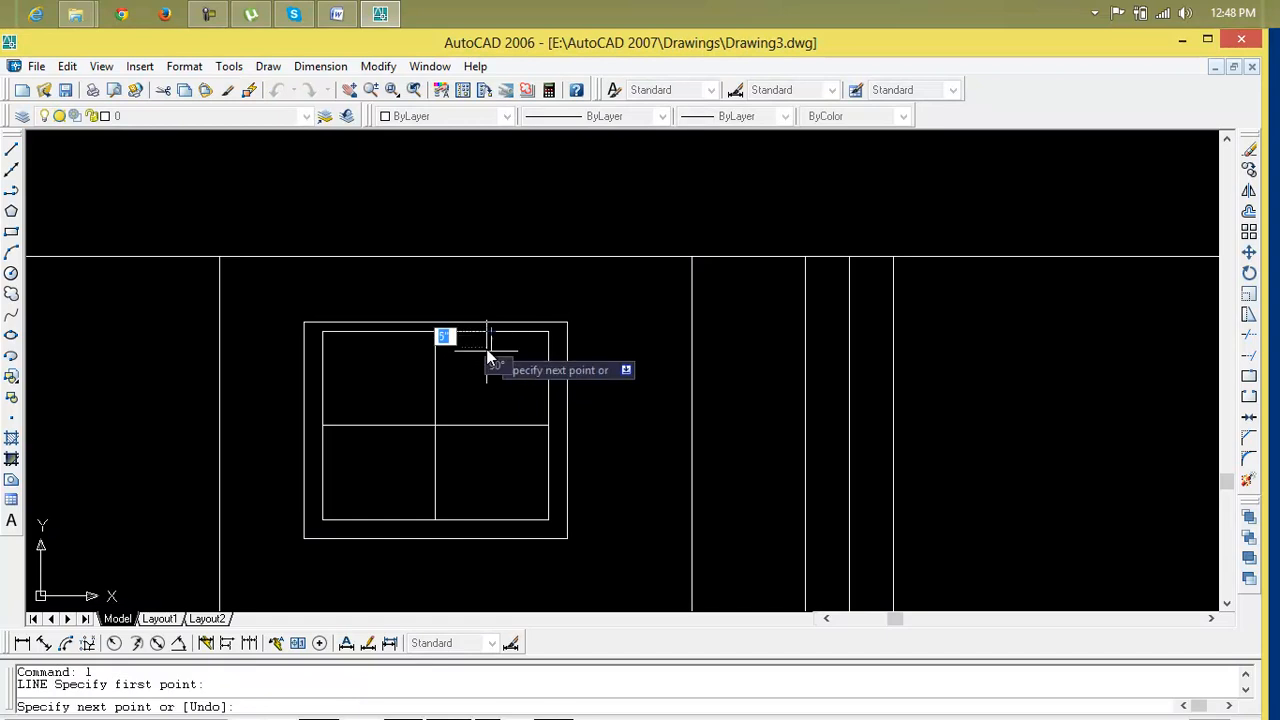
pyautogui.click(492, 520)
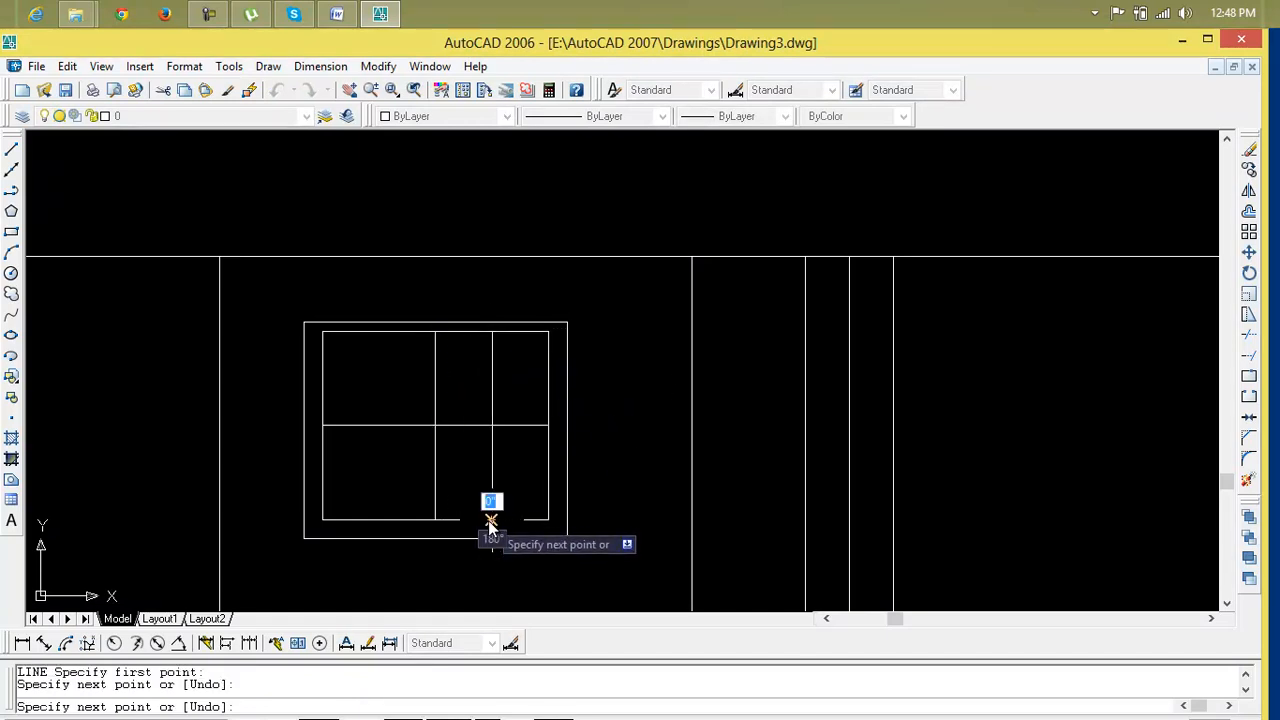
pyautogui.press('Return')
pyautogui.press('Return')
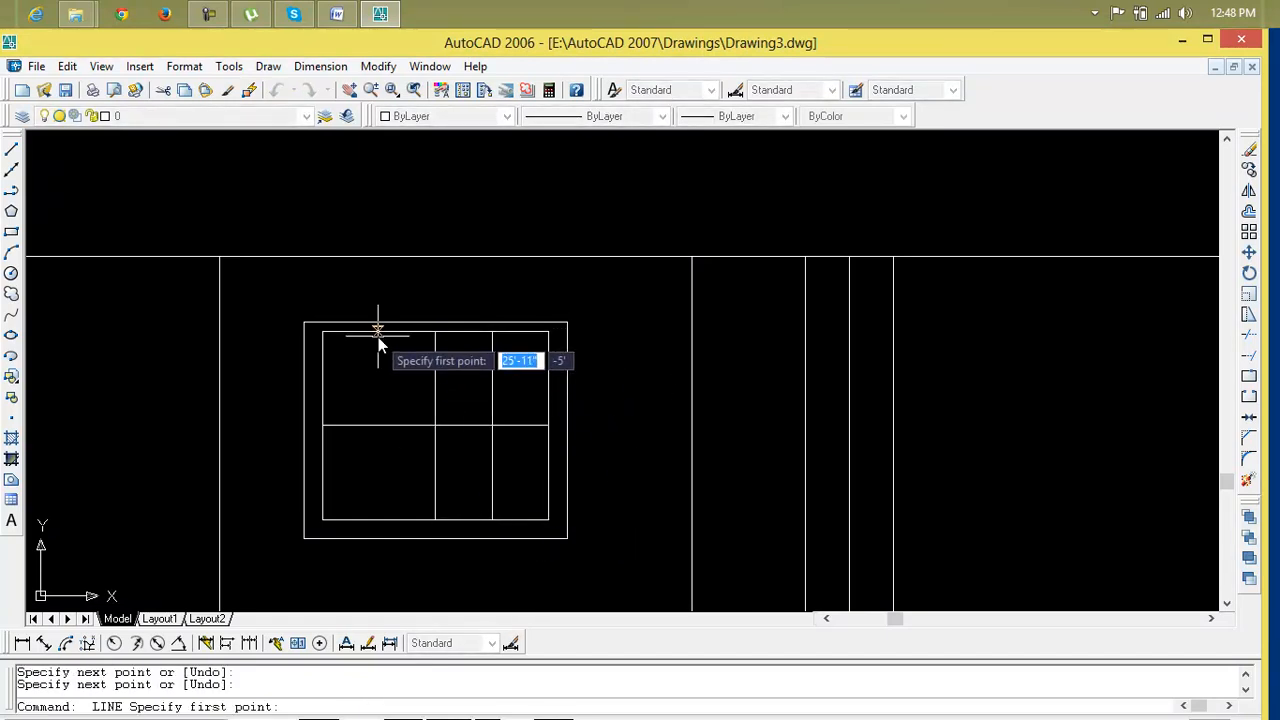
pyautogui.press('Escape')
pyautogui.press('Escape')
pyautogui.write('l')
pyautogui.press('Return')
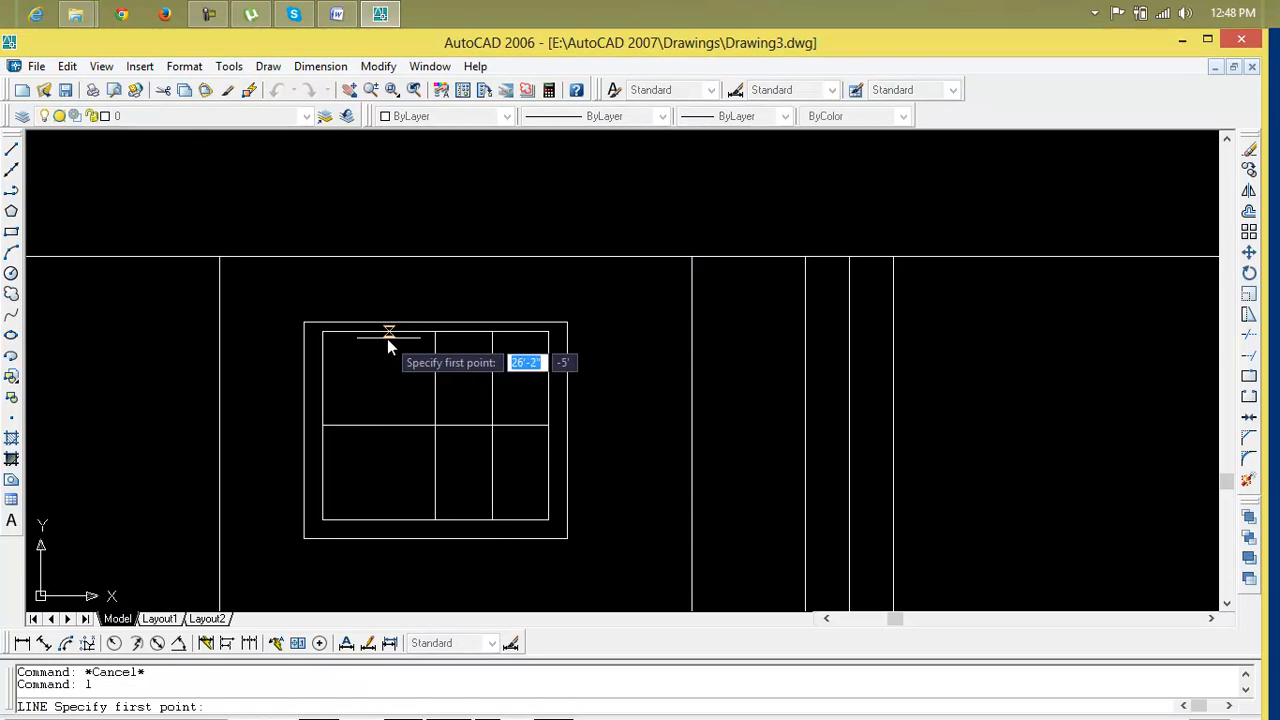
pyautogui.click(431, 334)
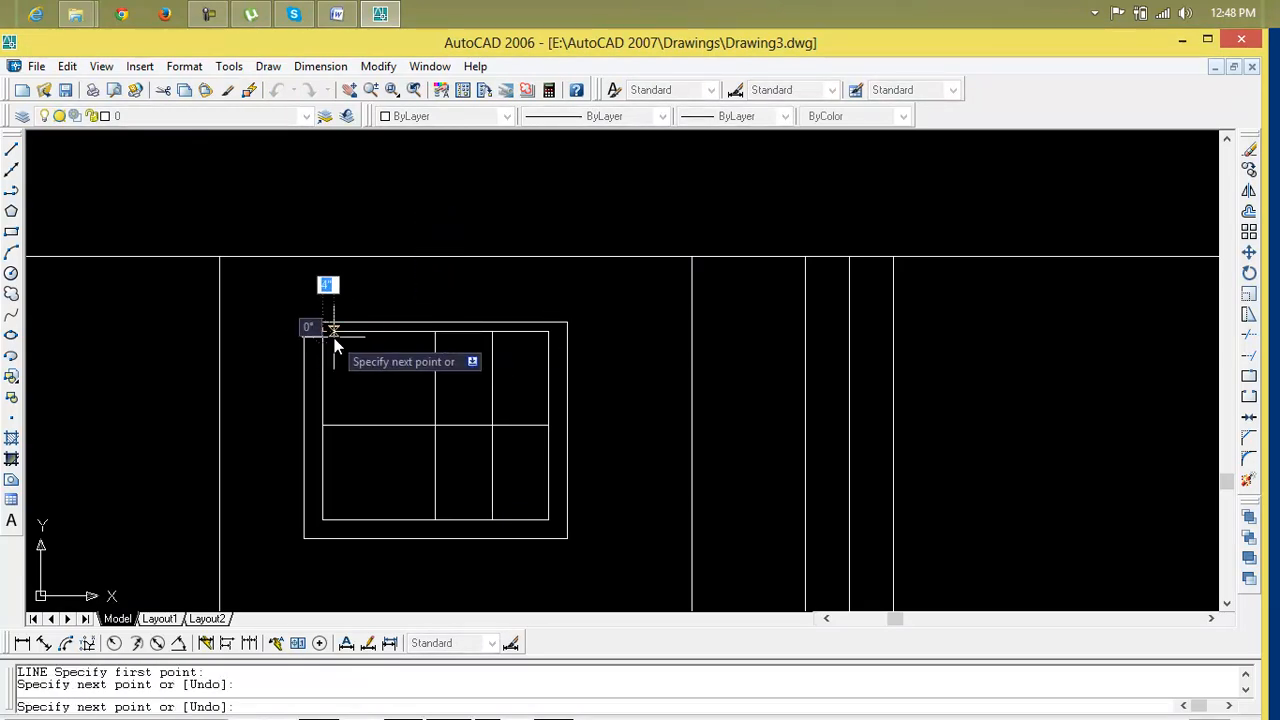
pyautogui.press('Escape')
pyautogui.press('Escape')
# Draw a vertical divider through the middle of the inner frame's left half, from top to bottom edge
pyautogui.write('l')
pyautogui.press('Return')
pyautogui.click(378, 335)
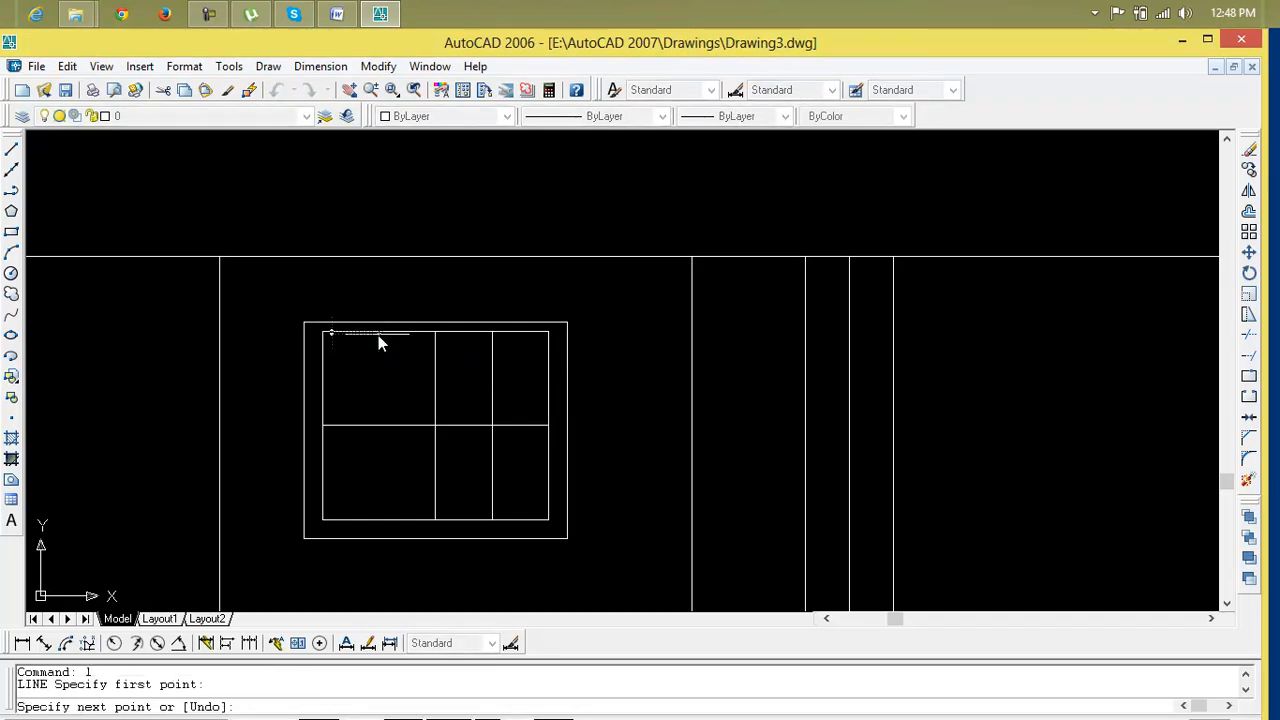
pyautogui.click(378, 522)
pyautogui.press('Escape')
pyautogui.press('Escape')
# Offset the horizontal mid line 2" upward
pyautogui.scroll(-2, 416, 510)
pyautogui.moveTo(429, 514); pyautogui.dragTo(477, 509, button='middle')
pyautogui.scroll(3, 480, 505)
pyautogui.write('o')
pyautogui.press('Return')
pyautogui.write('2')
pyautogui.press('Return')
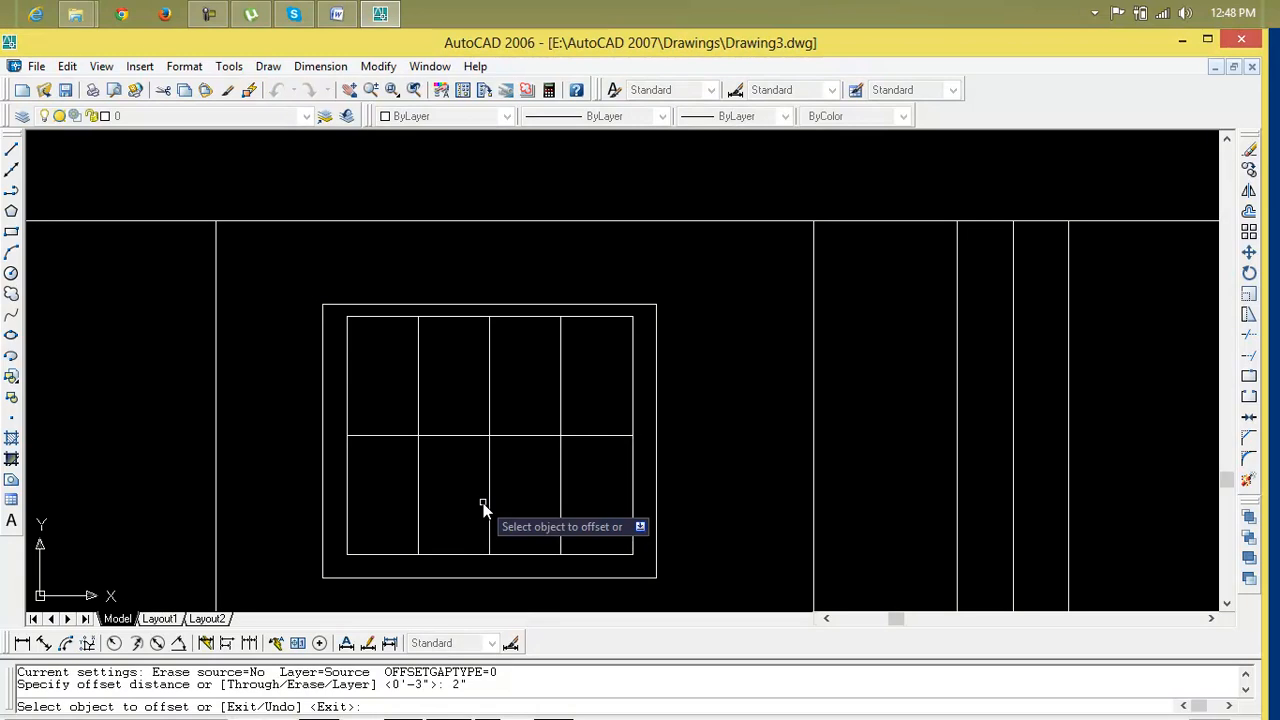
pyautogui.click(468, 436)
pyautogui.click(468, 421)
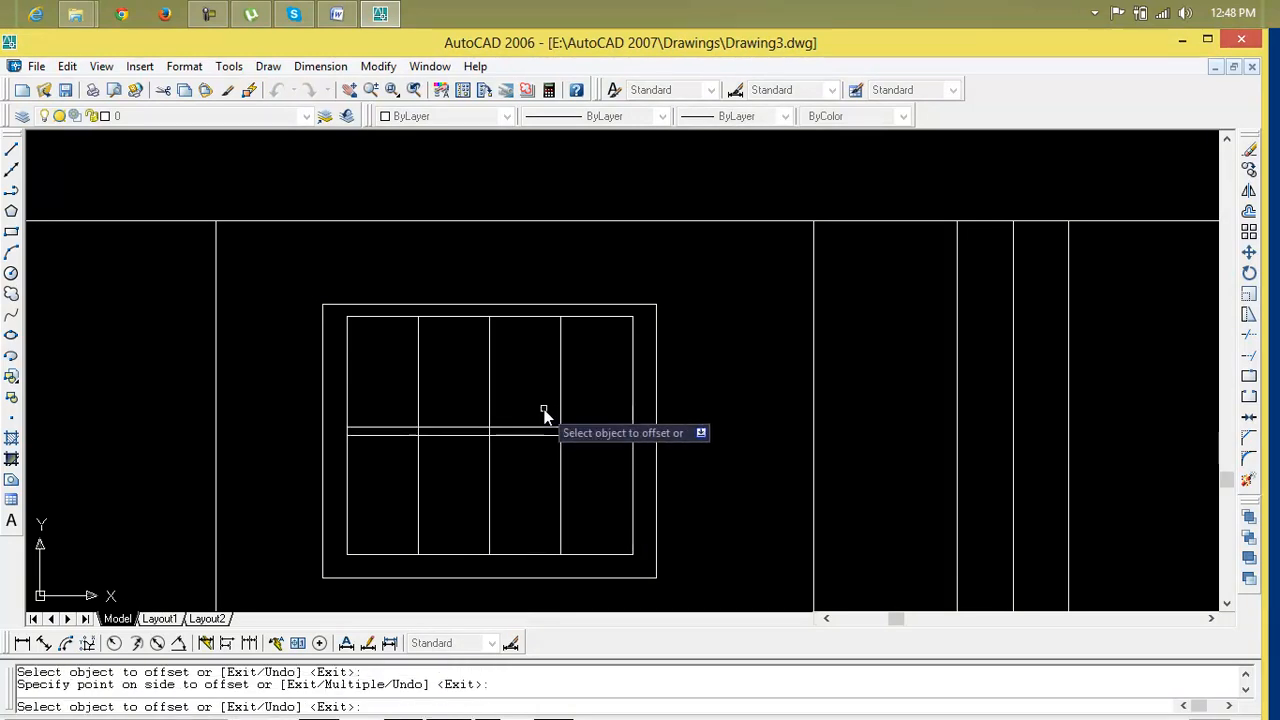
pyautogui.press('Escape')
pyautogui.press('Escape')
# Offset each of the three vertical dividers 1" to both sides
pyautogui.write('o')
pyautogui.press('Return')
pyautogui.write('1')
pyautogui.press('Return')
pyautogui.click(490, 406)
pyautogui.click(494, 410)
pyautogui.scroll(5, 487, 410)
pyautogui.click(484, 410)
pyautogui.click(316, 408)
pyautogui.click(492, 415)
pyautogui.click(430, 416)
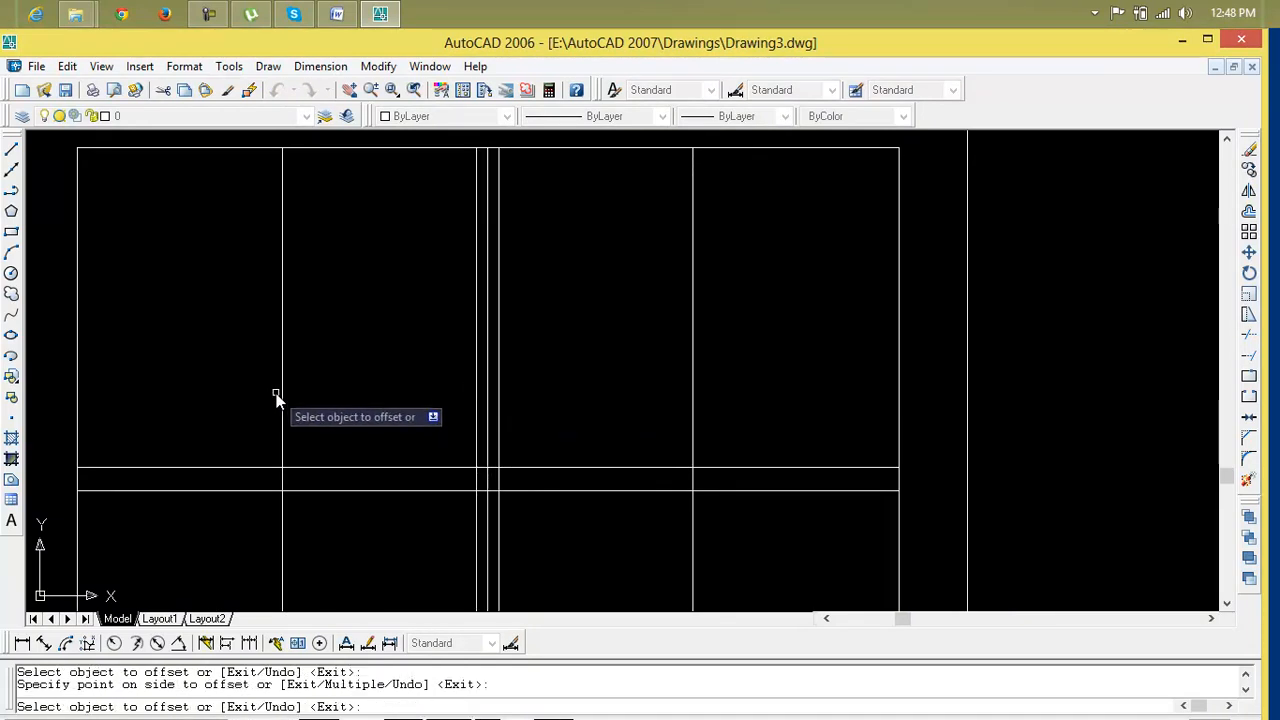
pyautogui.click(281, 400)
pyautogui.click(355, 402)
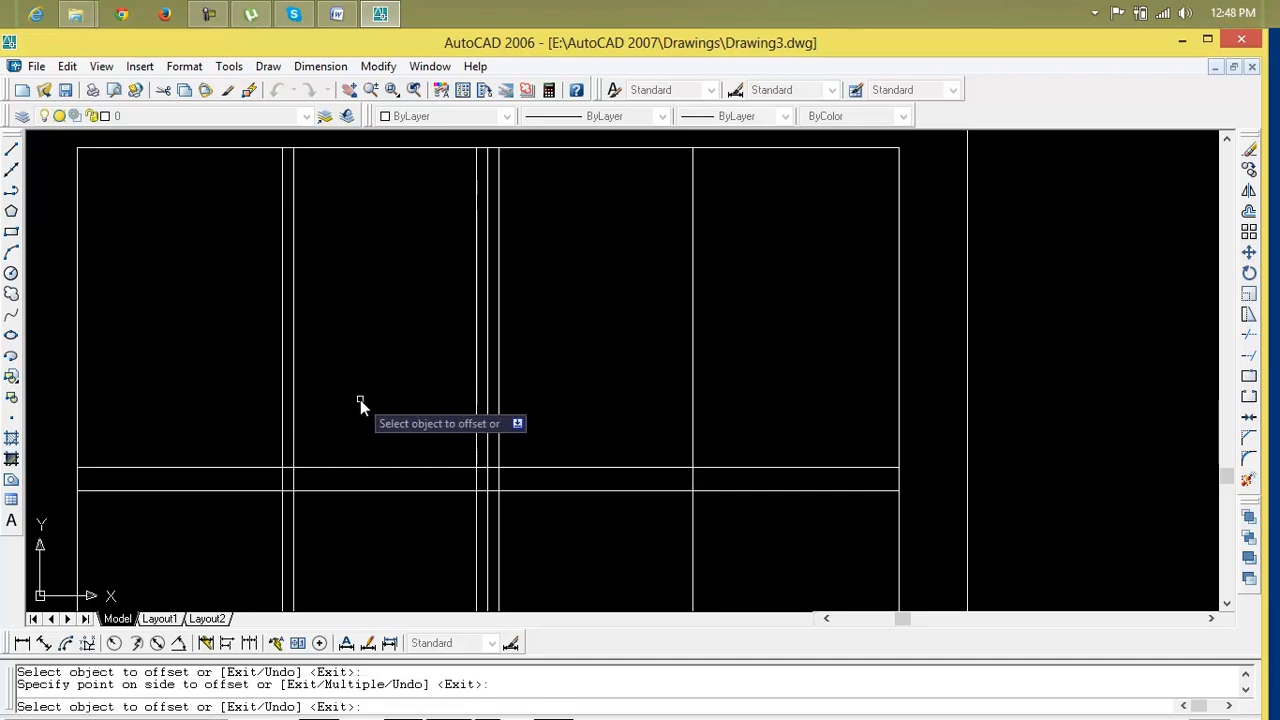
pyautogui.click(285, 400)
pyautogui.click(257, 400)
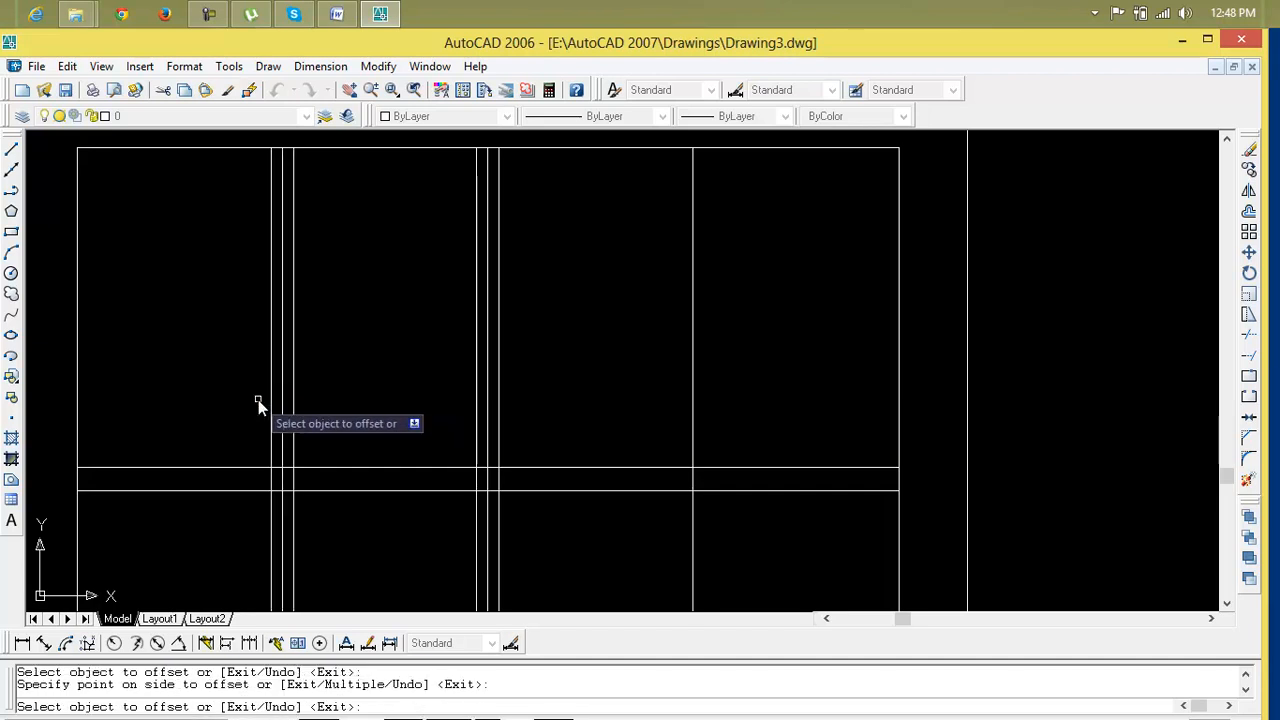
pyautogui.click(691, 408)
pyautogui.click(715, 411)
pyautogui.click(693, 415)
pyautogui.click(612, 414)
pyautogui.scroll(-3, 612, 414)
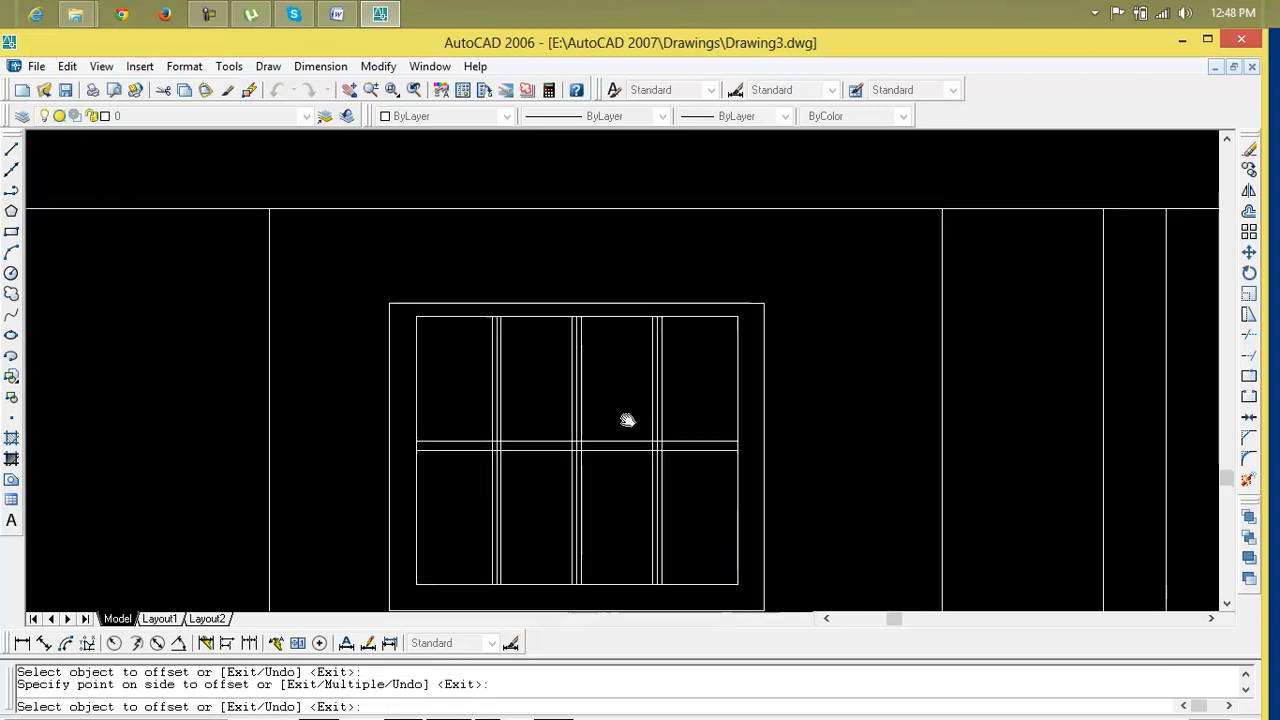
pyautogui.press('Escape')
pyautogui.press('Escape')
# Erase the three original vertical dividers between the offset pairs
pyautogui.scroll(4, 591, 464)
pyautogui.click(542, 465)
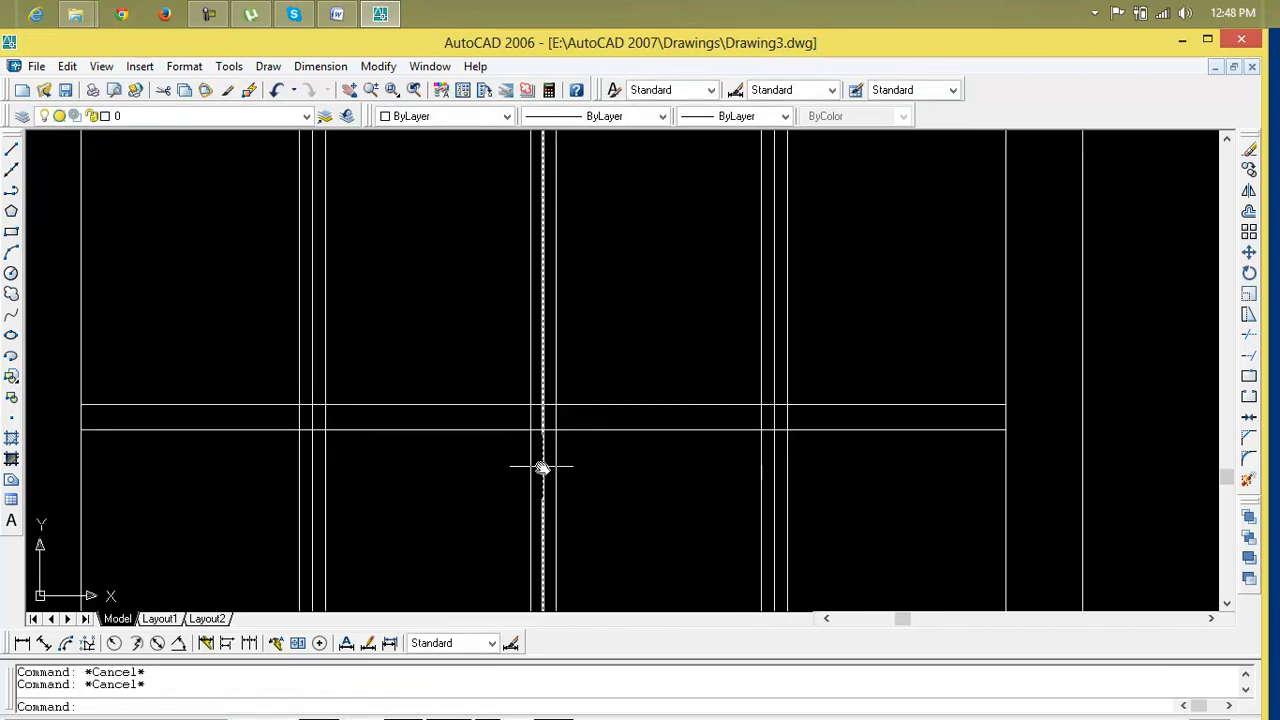
pyautogui.click(772, 462)
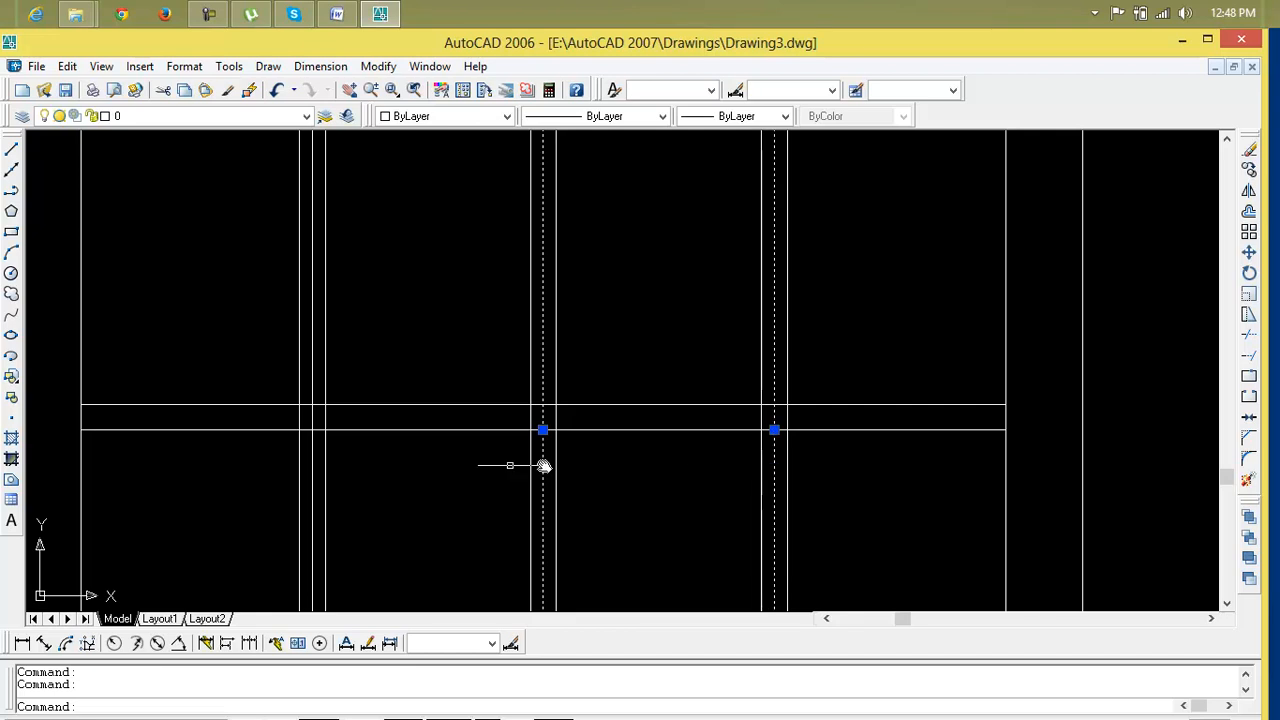
pyautogui.click(313, 462)
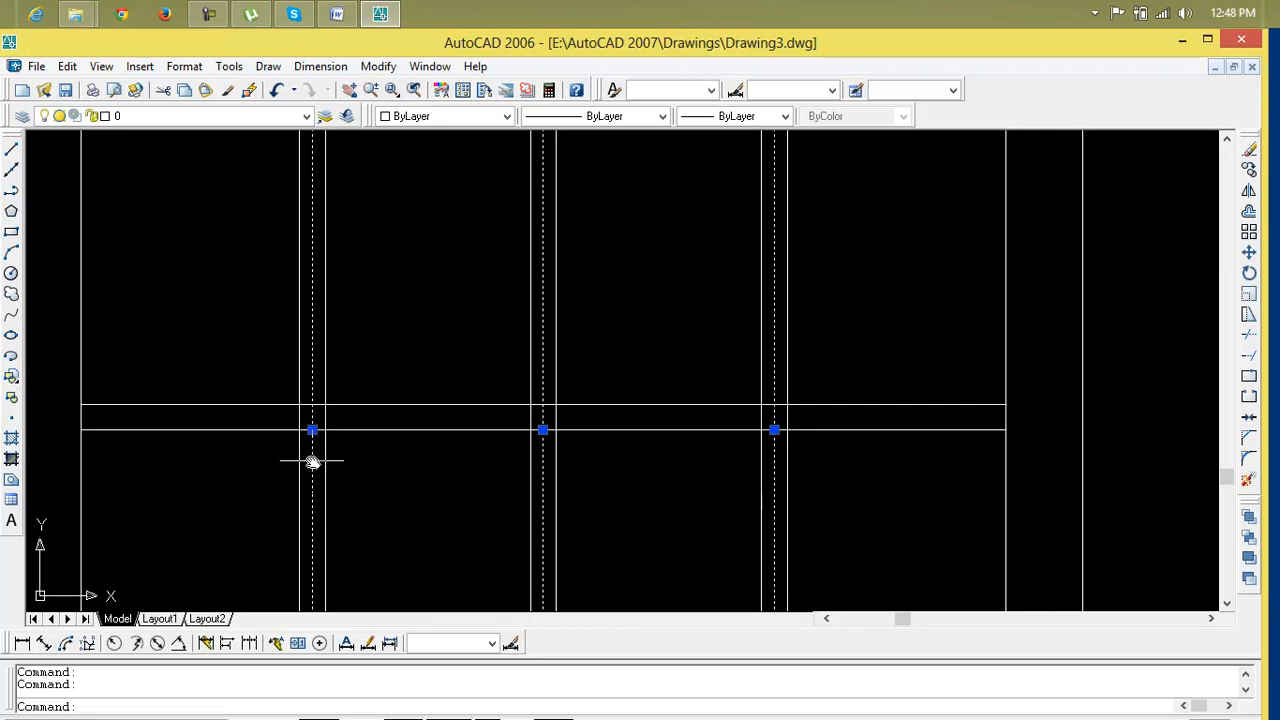
pyautogui.press('Delete')
pyautogui.scroll(-2, 391, 457)
pyautogui.moveTo(434, 451); pyautogui.dragTo(559, 390, button='middle')
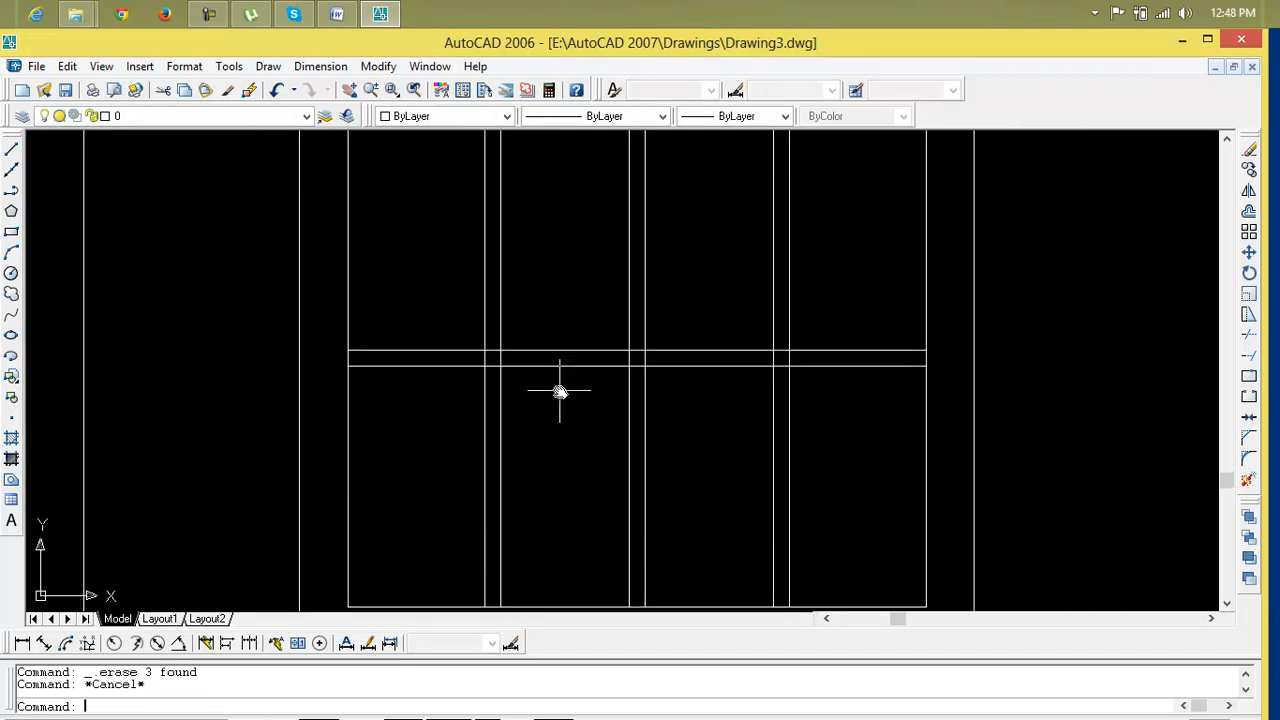
pyautogui.write('tr')
pyautogui.press('Return')
pyautogui.scroll(3, 528, 364)
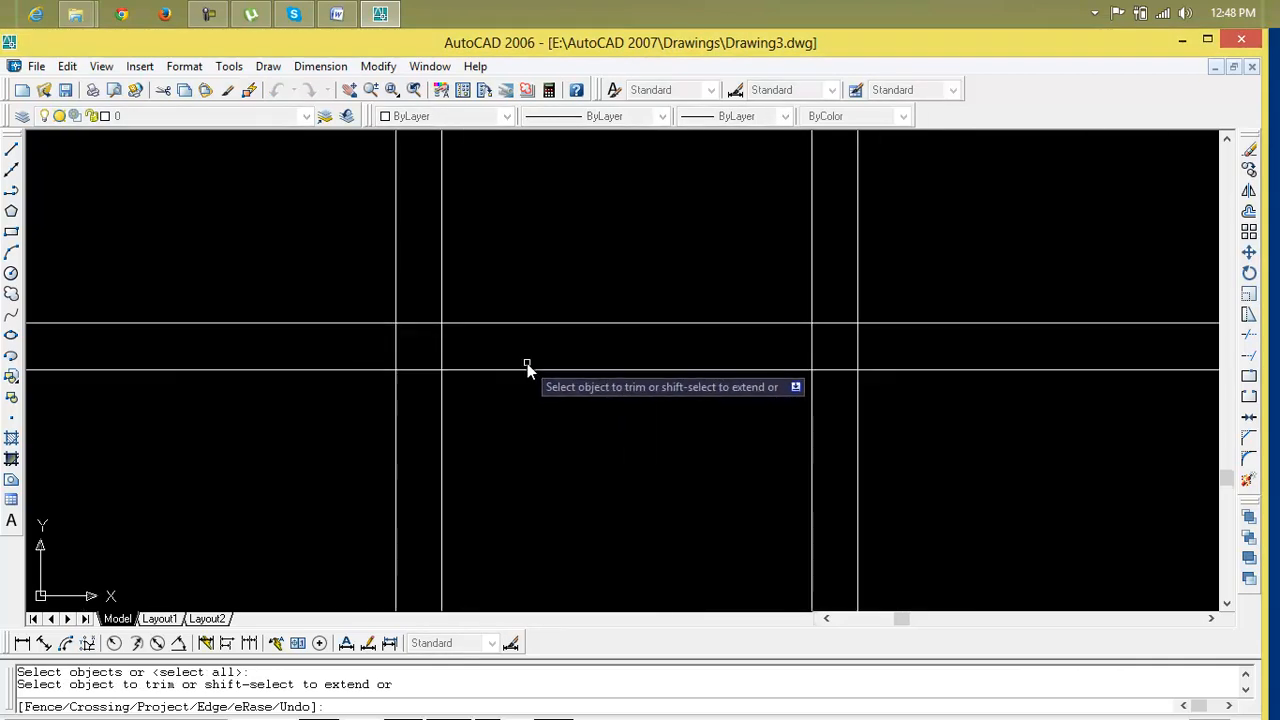
pyautogui.click(518, 349)
pyautogui.click(193, 336)
pyautogui.click(412, 305)
pyautogui.click(406, 385)
pyautogui.press('Return')
pyautogui.press('Return')
pyautogui.click(838, 301)
pyautogui.click(827, 405)
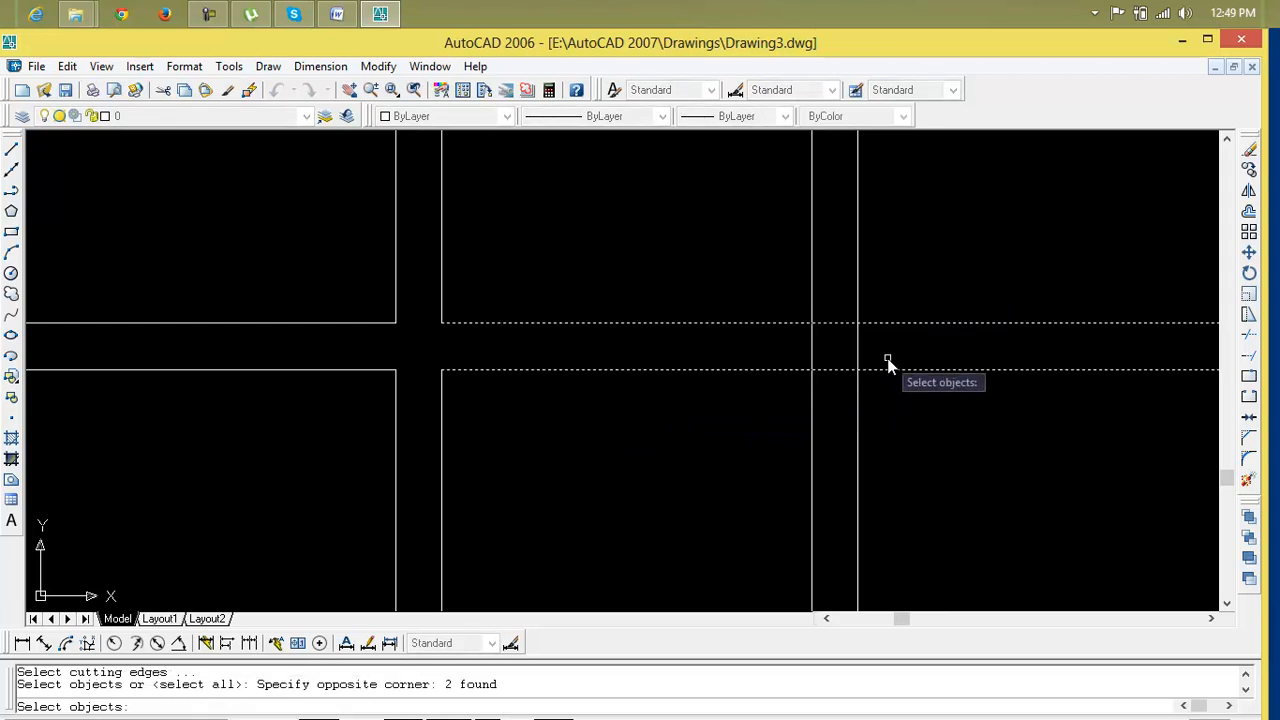
pyautogui.press('Escape')
pyautogui.press('Escape')
# Trim the mullion and transom lines at their crossings to separate the window panes
pyautogui.write('tr')
pyautogui.press('Return')
pyautogui.press('Return')
pyautogui.click(882, 348)
pyautogui.click(805, 338)
pyautogui.scroll(-4, 880, 428)
pyautogui.moveTo(931, 447); pyautogui.dragTo(613, 465, button='middle')
pyautogui.scroll(5, 711, 361)
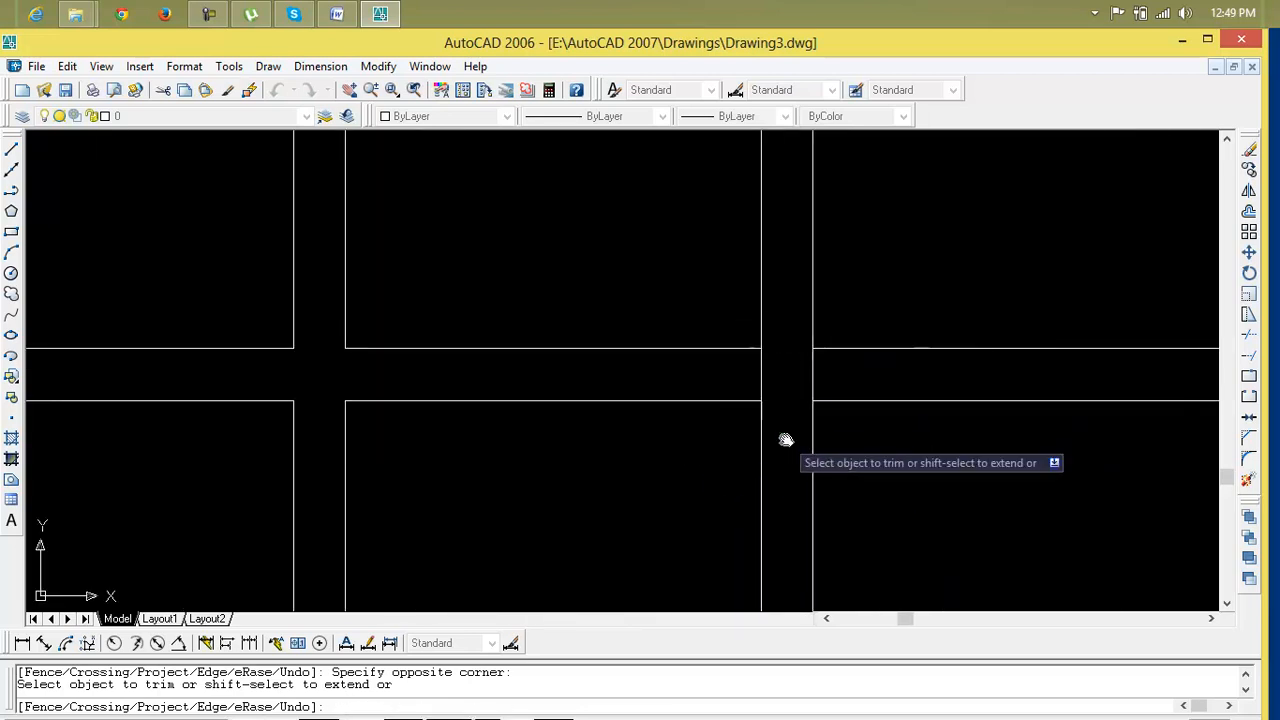
pyautogui.scroll(-4, 765, 410)
pyautogui.moveTo(866, 453)
pyautogui.mouseDown(button='middle')
pyautogui.moveTo(831, 463)
pyautogui.moveTo(843, 451)
pyautogui.mouseUp(button='middle')
pyautogui.scroll(-2, 832, 463)
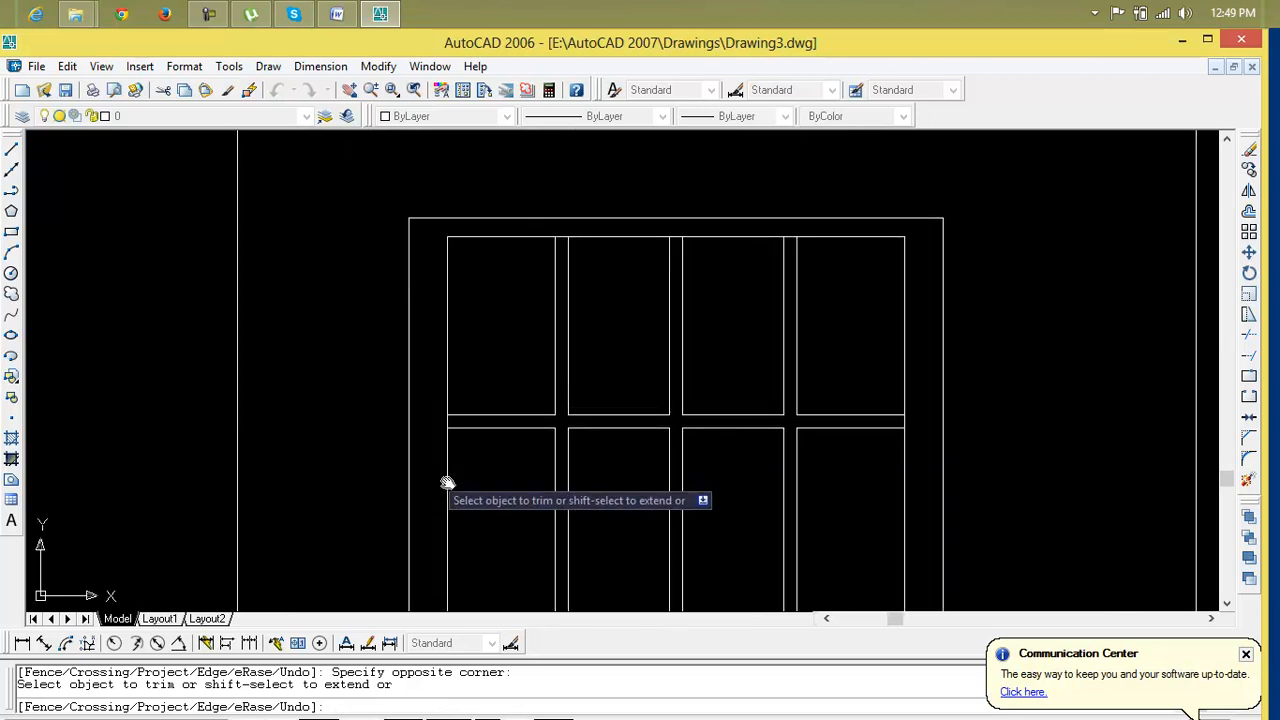
pyautogui.moveTo(491, 477); pyautogui.dragTo(498, 449, button='middle')
pyautogui.scroll(5, 450, 386)
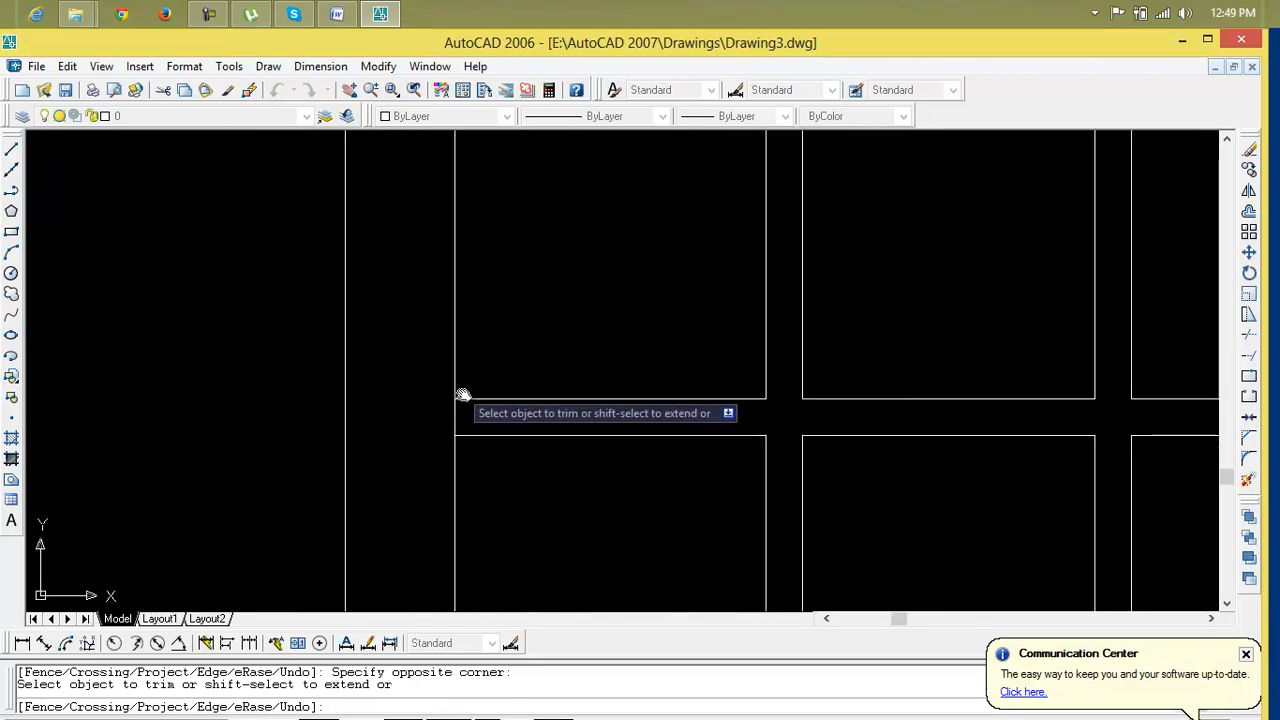
pyautogui.click(472, 414)
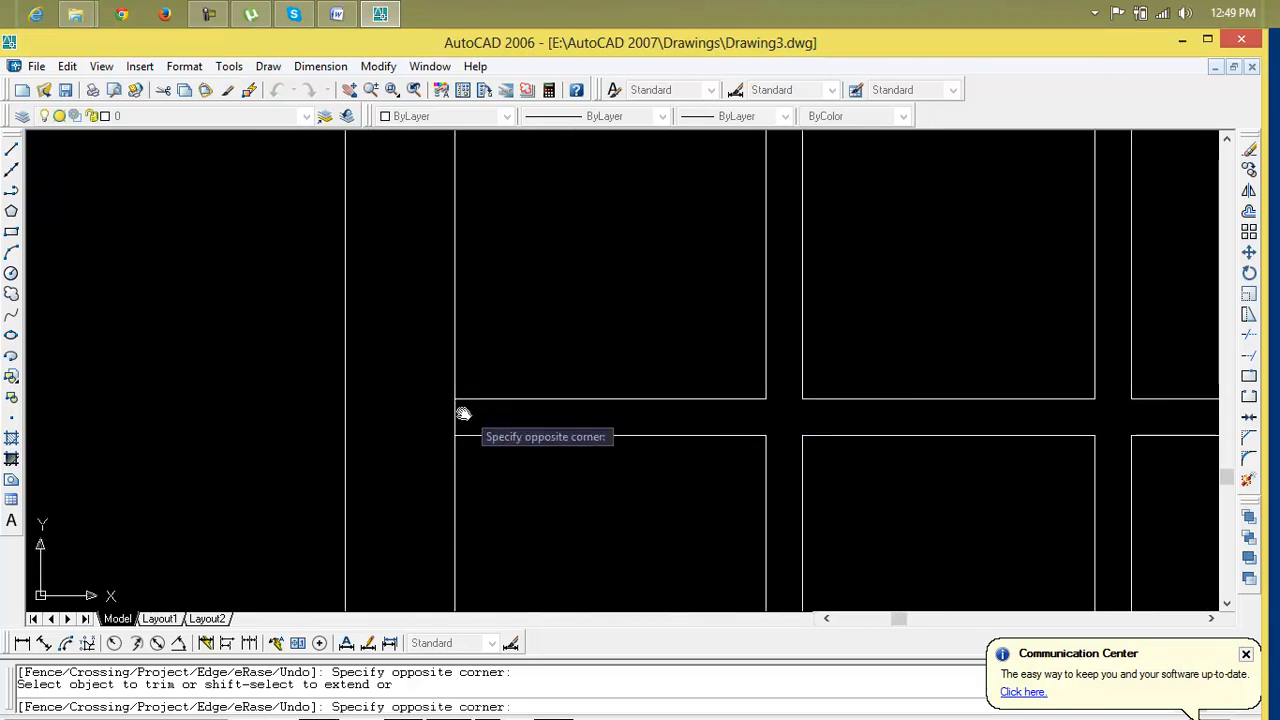
pyautogui.scroll(-6, 451, 434)
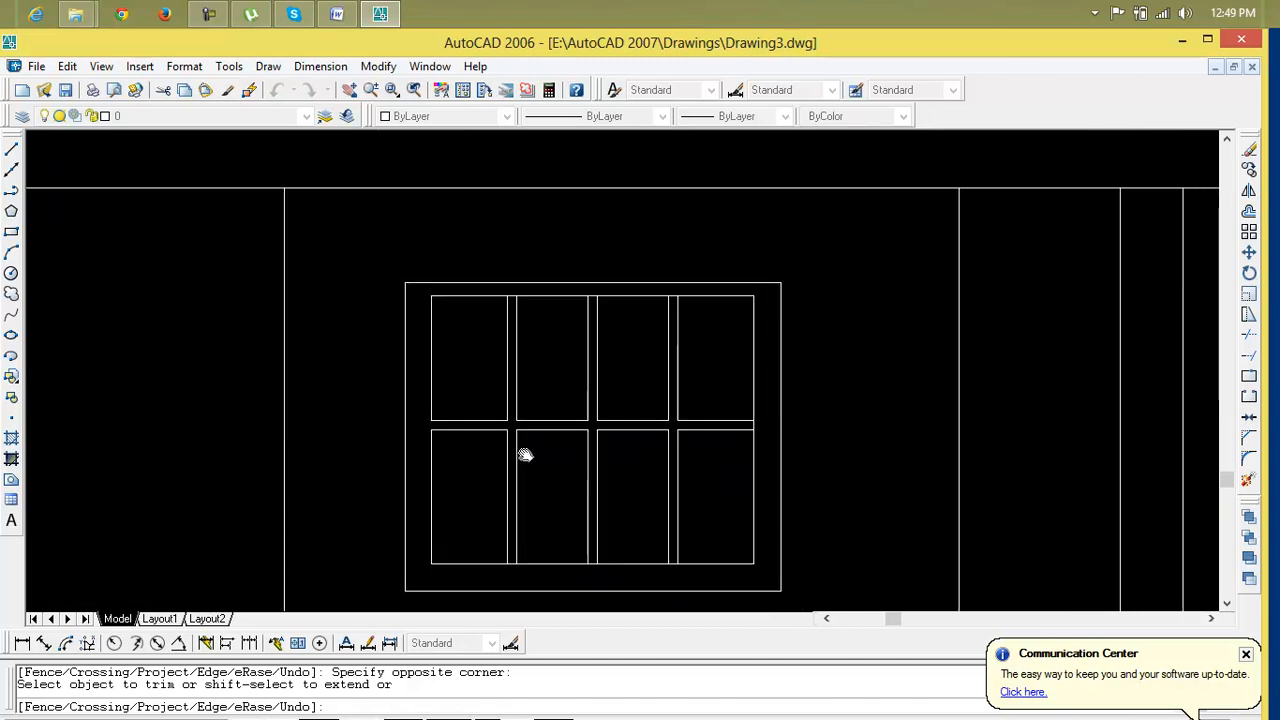
# Undo the pane divisions, the frame chamfers and the frame offsets back to the box with its top line
pyautogui.scroll(7, 634, 479)
pyautogui.hotkey('ctrl', 'z')
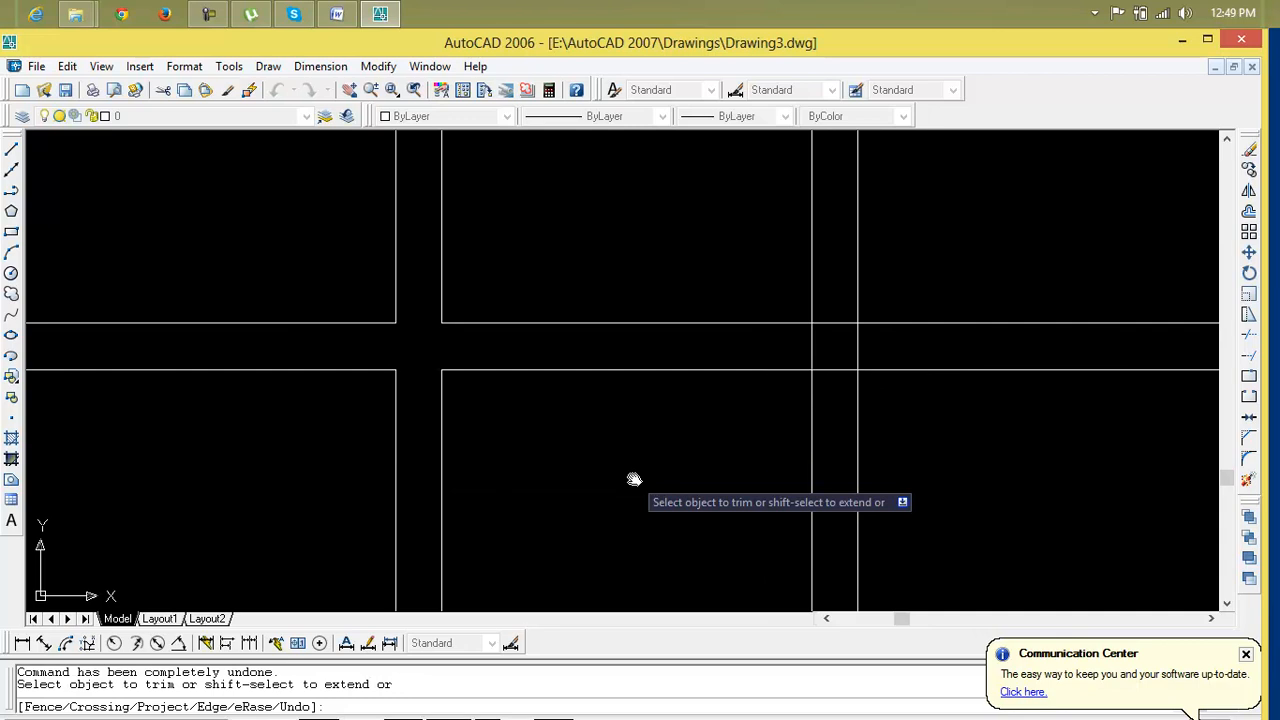
pyautogui.press('Escape')
pyautogui.hotkey('ctrl', 'z')
pyautogui.hotkey('ctrl', 'z')
pyautogui.hotkey('ctrl', 'z')
pyautogui.hotkey('ctrl', 'z')
pyautogui.hotkey('ctrl', 'z')
pyautogui.hotkey('ctrl', 'z')
pyautogui.hotkey('ctrl', 'z')
pyautogui.hotkey('ctrl', 'z')
pyautogui.hotkey('ctrl', 'z')
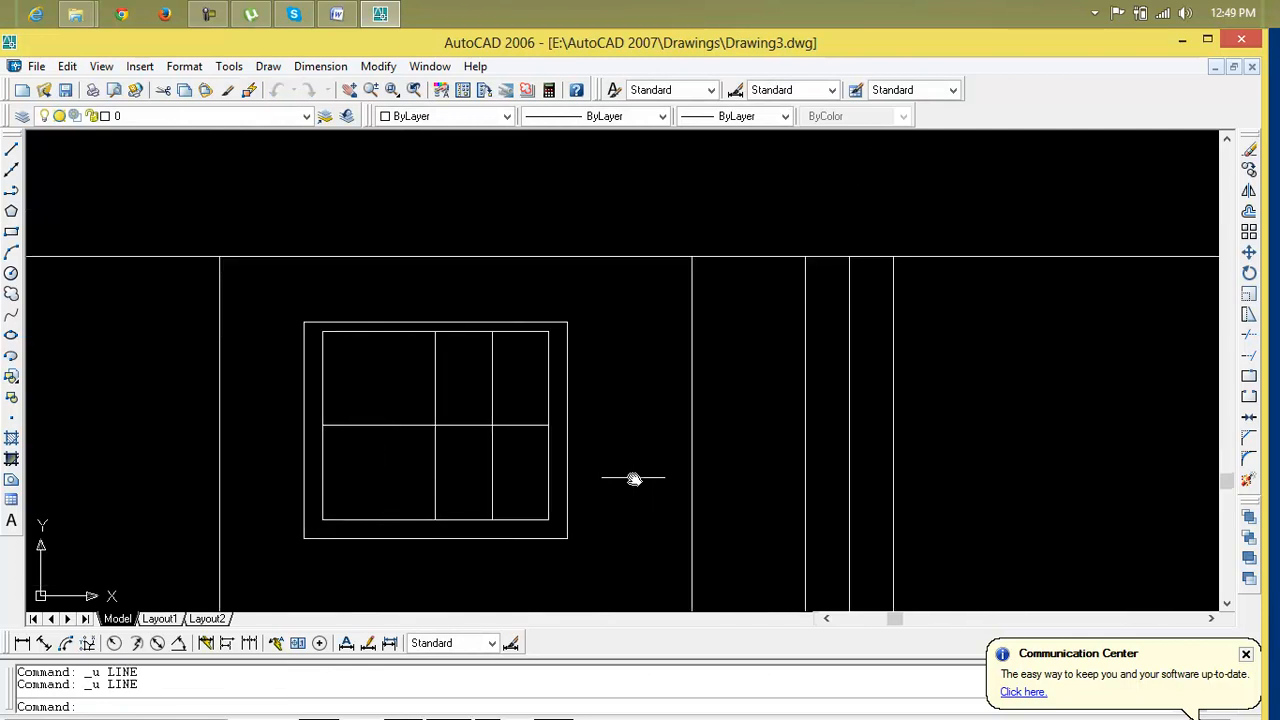
pyautogui.hotkey('ctrl', 'z')
pyautogui.hotkey('ctrl', 'z')
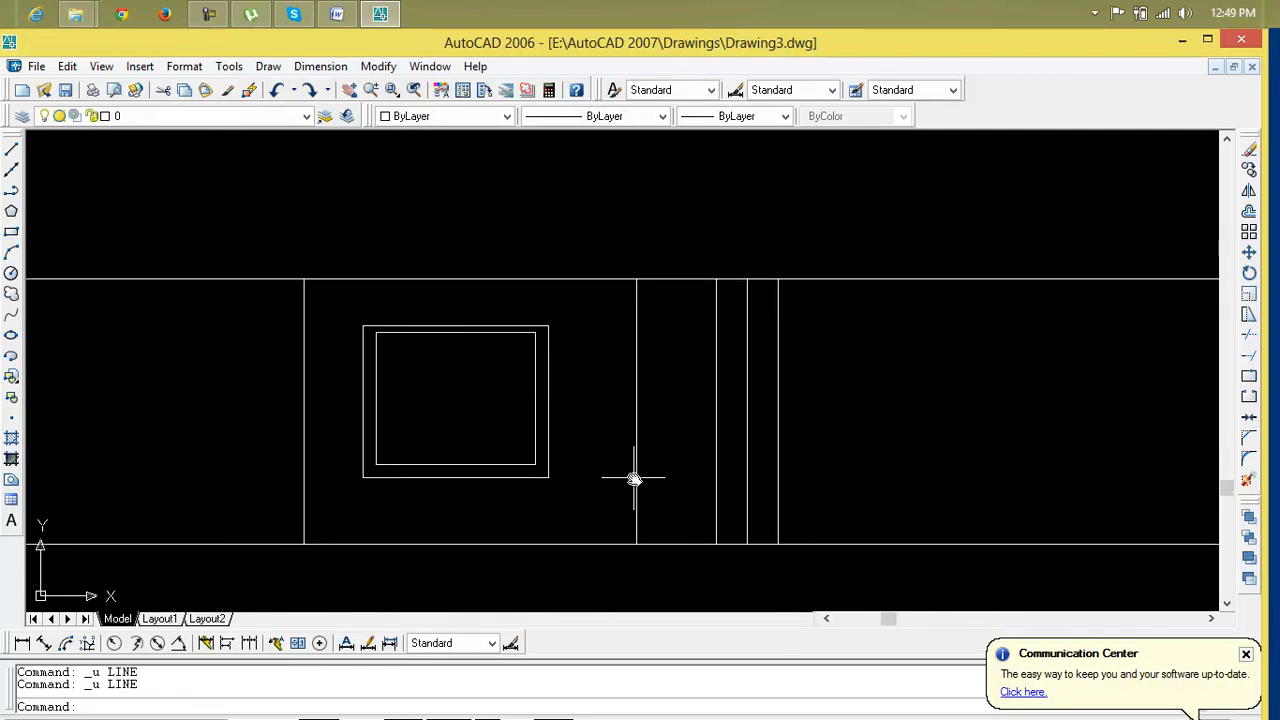
pyautogui.hotkey('ctrl', 'z')
pyautogui.hotkey('ctrl', 'z')
pyautogui.hotkey('ctrl', 'z')
pyautogui.hotkey('ctrl', 'z')
pyautogui.hotkey('ctrl', 'z')
pyautogui.hotkey('ctrl', 'z')
pyautogui.hotkey('ctrl', 'z')
pyautogui.hotkey('ctrl', 'z')
pyautogui.hotkey('ctrl', 'z')
pyautogui.hotkey('ctrl', 'z')
pyautogui.hotkey('ctrl', 'z')
pyautogui.hotkey('ctrl', 'z')
pyautogui.hotkey('ctrl', 'z')
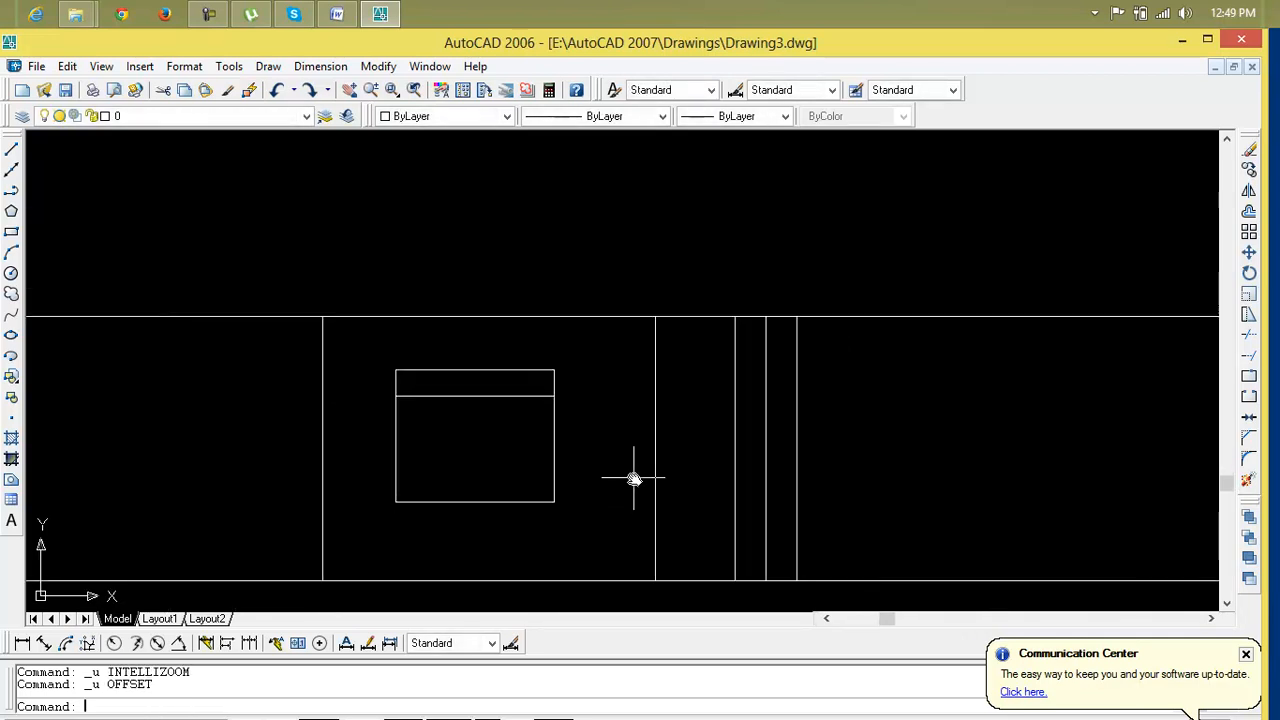
# Offset the box's four sides outward by 3" and the transom line downward by 3"
pyautogui.scroll(3, 554, 458)
pyautogui.press('Escape')
pyautogui.press('Escape')
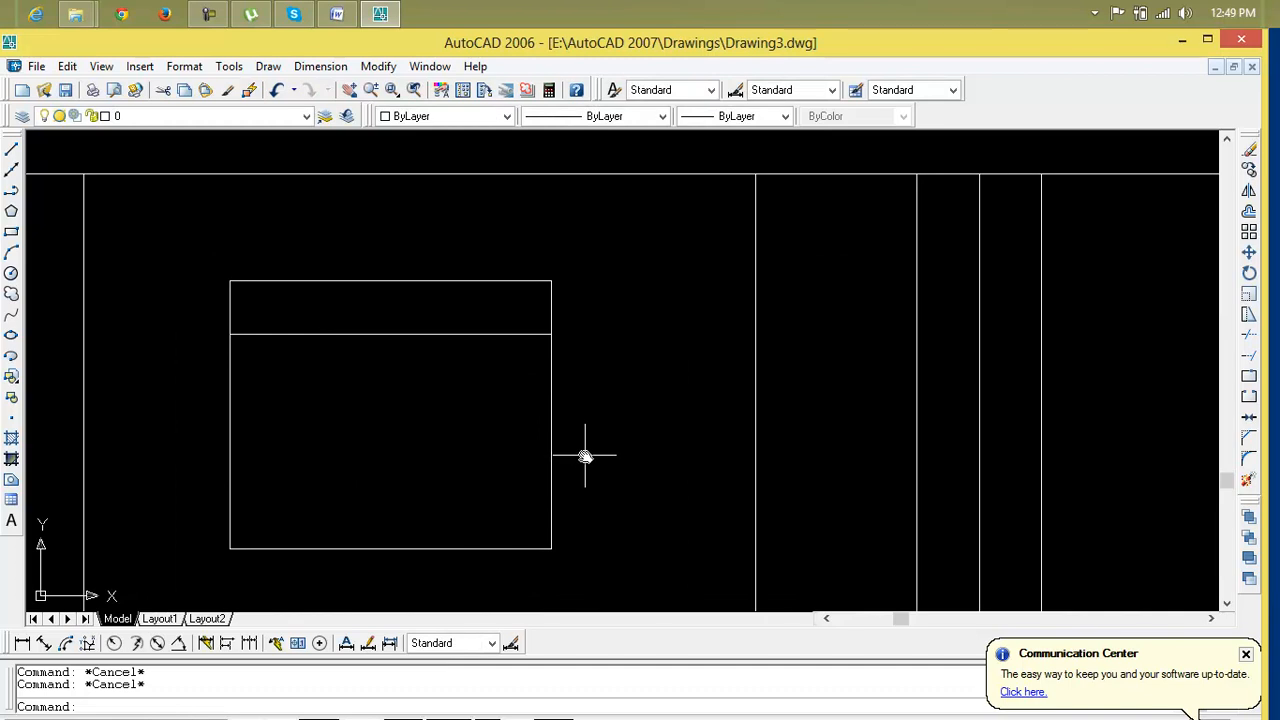
pyautogui.write('o')
pyautogui.press('Return')
pyautogui.write('3"')
pyautogui.press('Return')
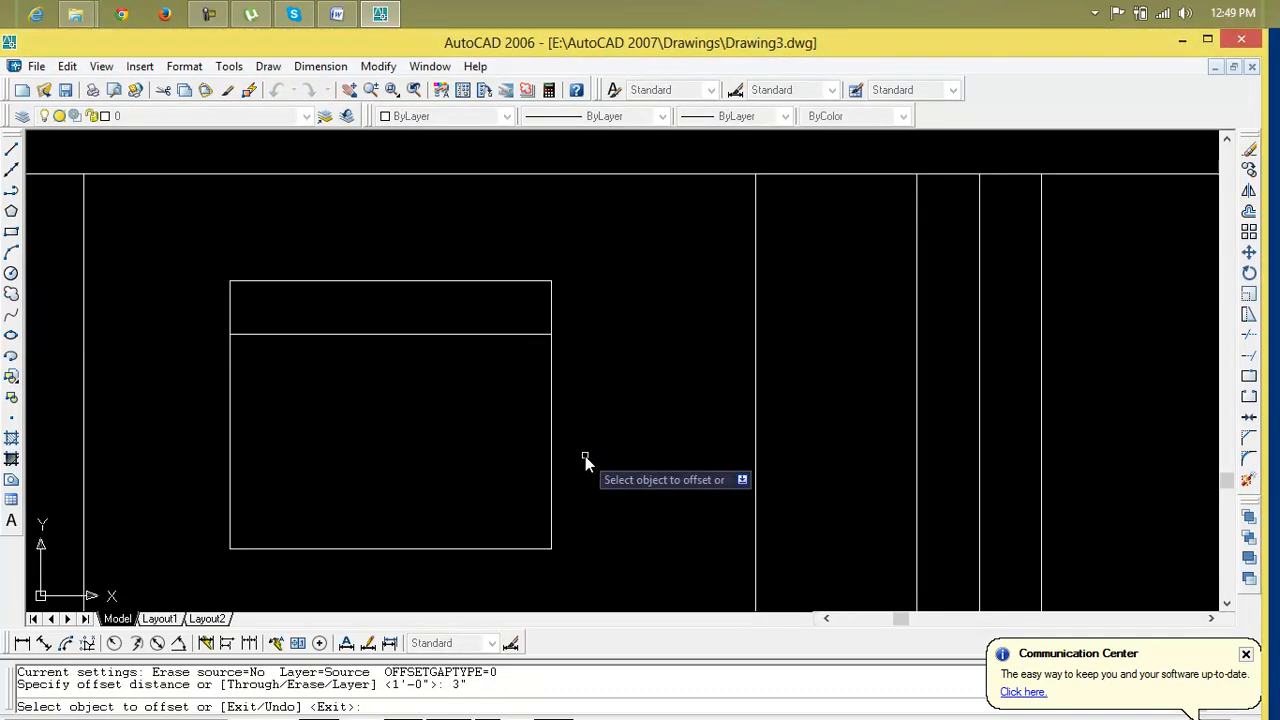
pyautogui.click(552, 520)
pyautogui.click(571, 523)
pyautogui.click(526, 548)
pyautogui.click(440, 558)
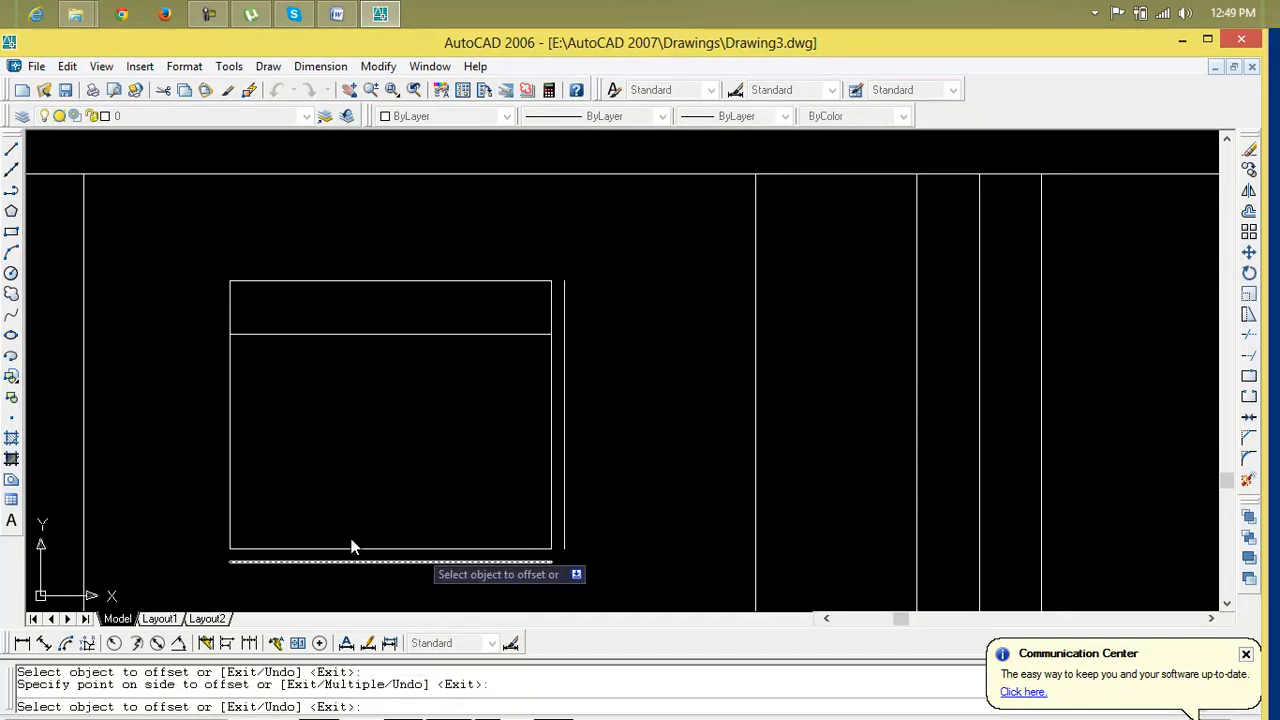
pyautogui.click(232, 487)
pyautogui.click(222, 486)
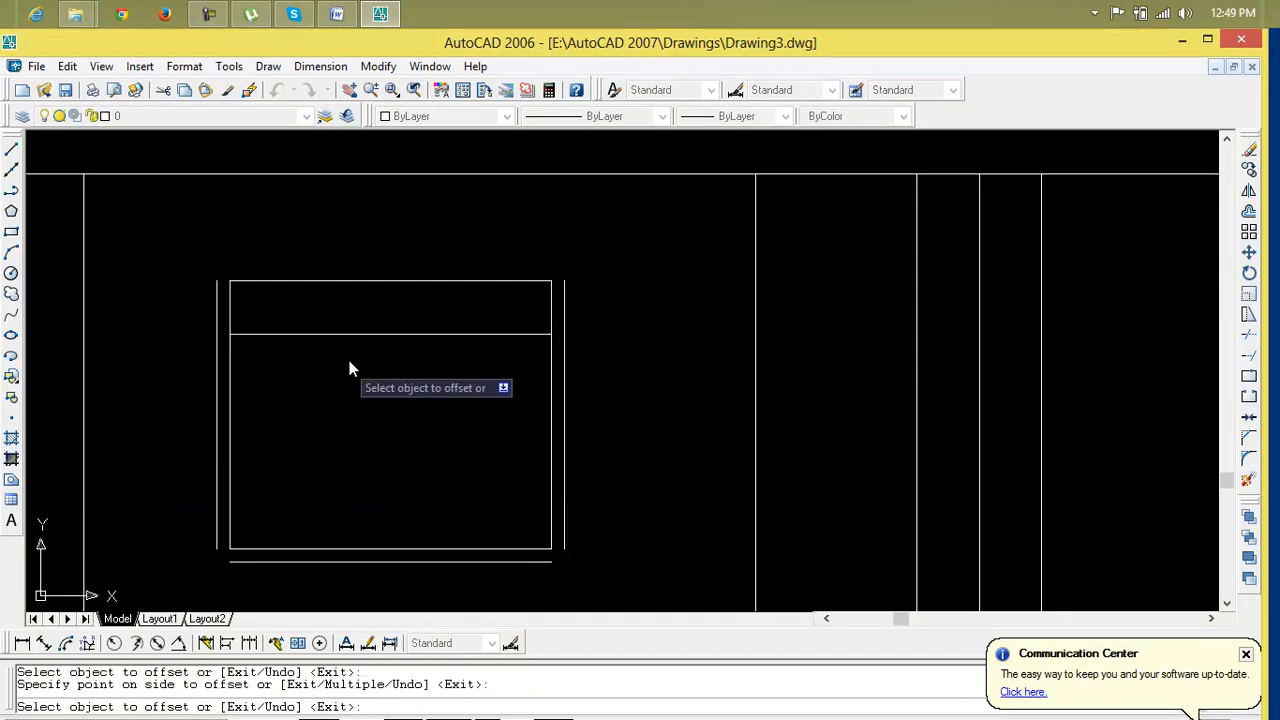
pyautogui.click(391, 282)
pyautogui.click(393, 243)
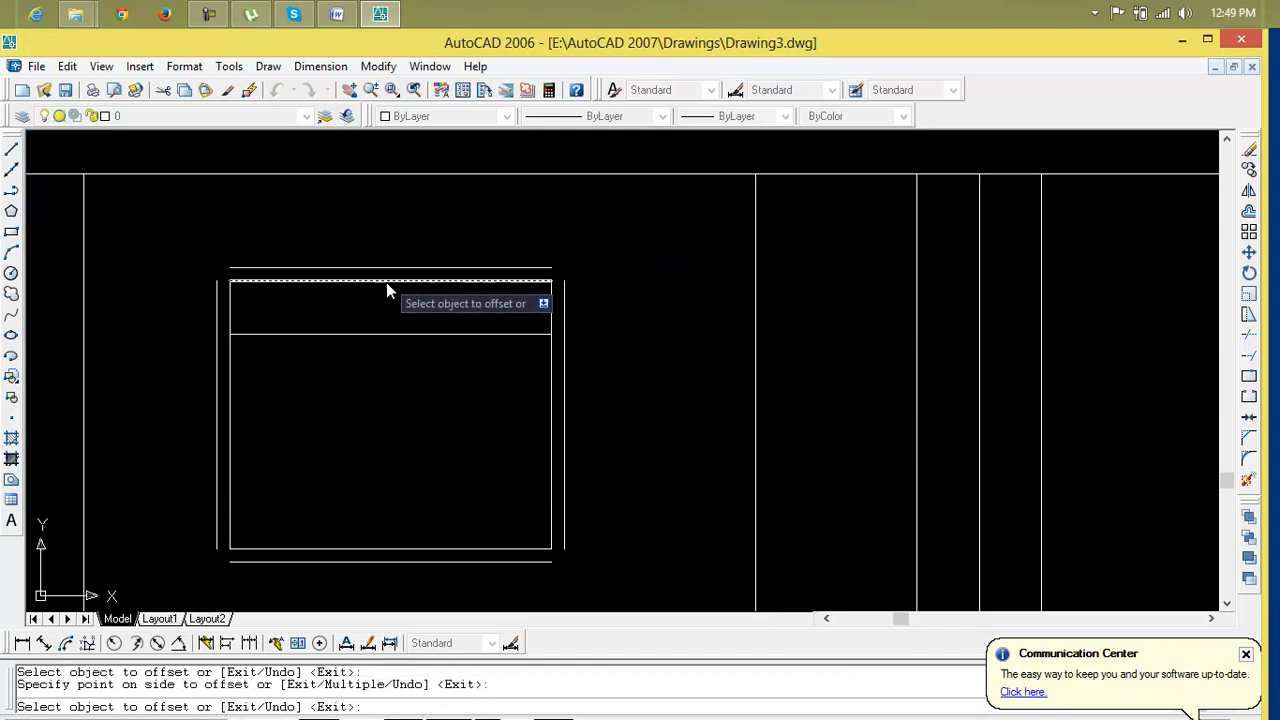
pyautogui.click(384, 340)
pyautogui.click(386, 357)
pyautogui.press('Escape')
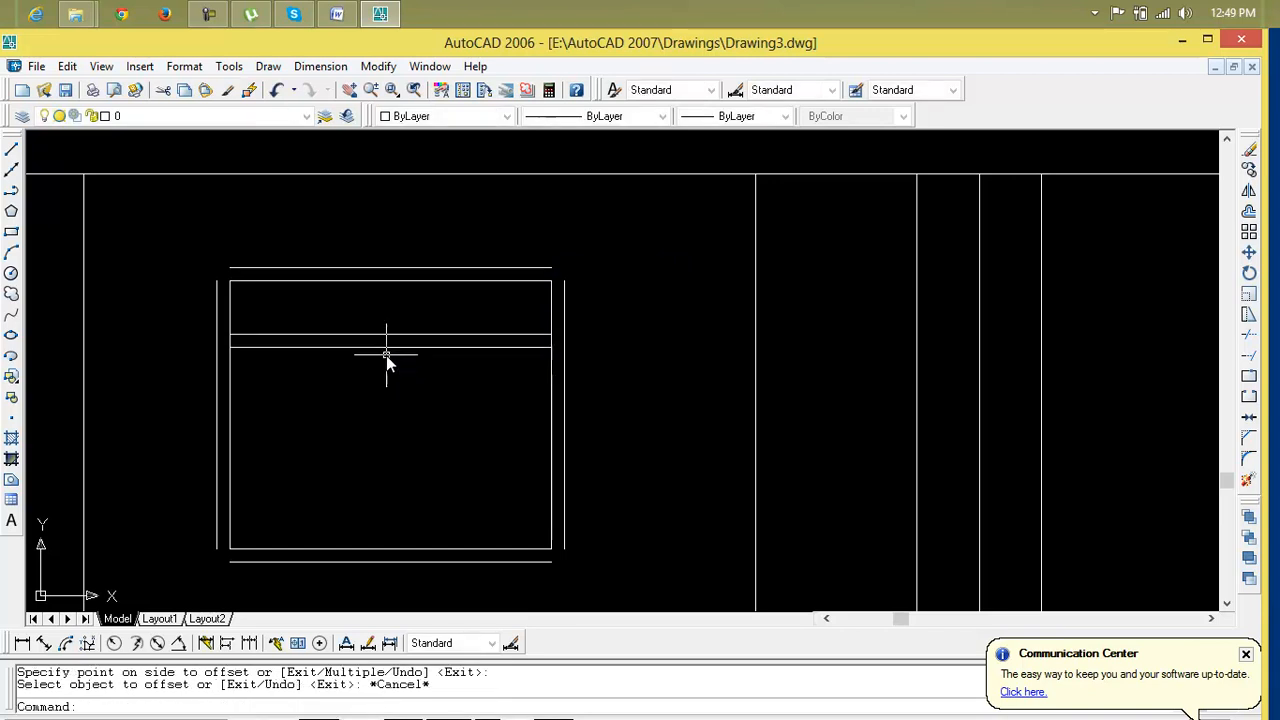
# Draw a vertical mullion from the middle of the lower transom line down to the box's bottom edge
pyautogui.press('Escape')
pyautogui.press('Escape')
pyautogui.write('l')
pyautogui.press('Return')
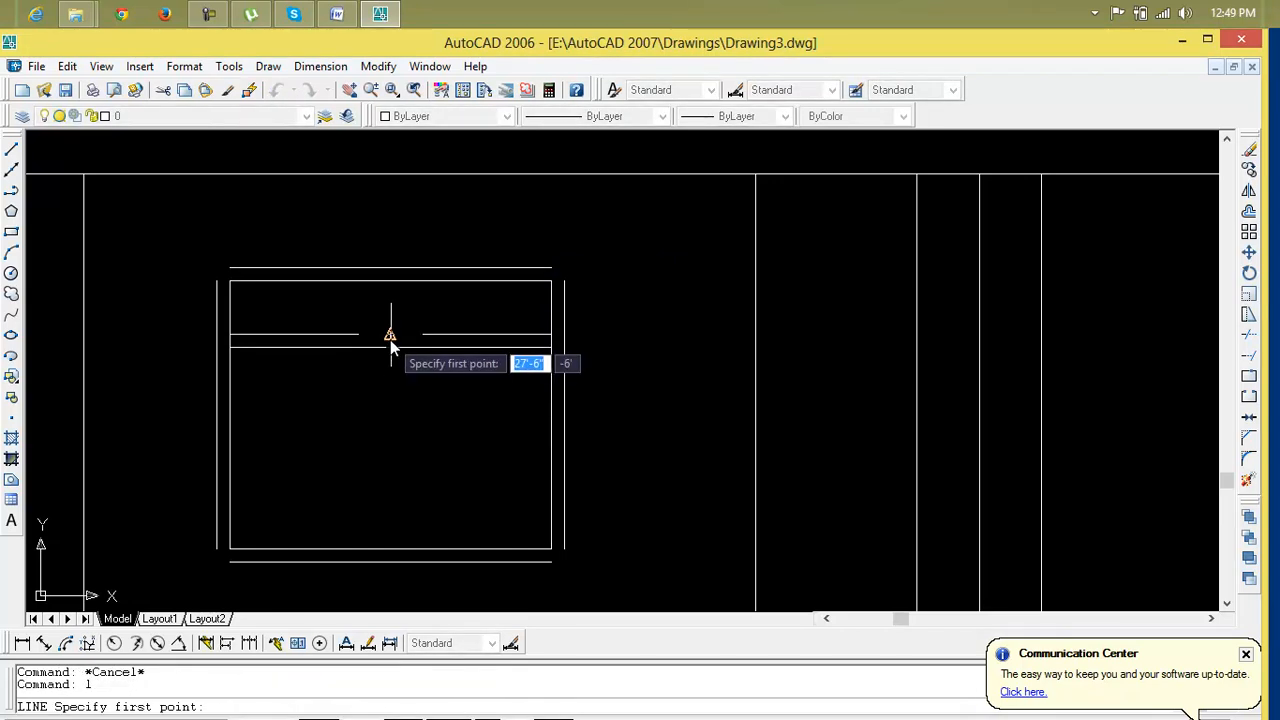
pyautogui.click(390, 335)
pyautogui.click(386, 551)
pyautogui.press('Return')
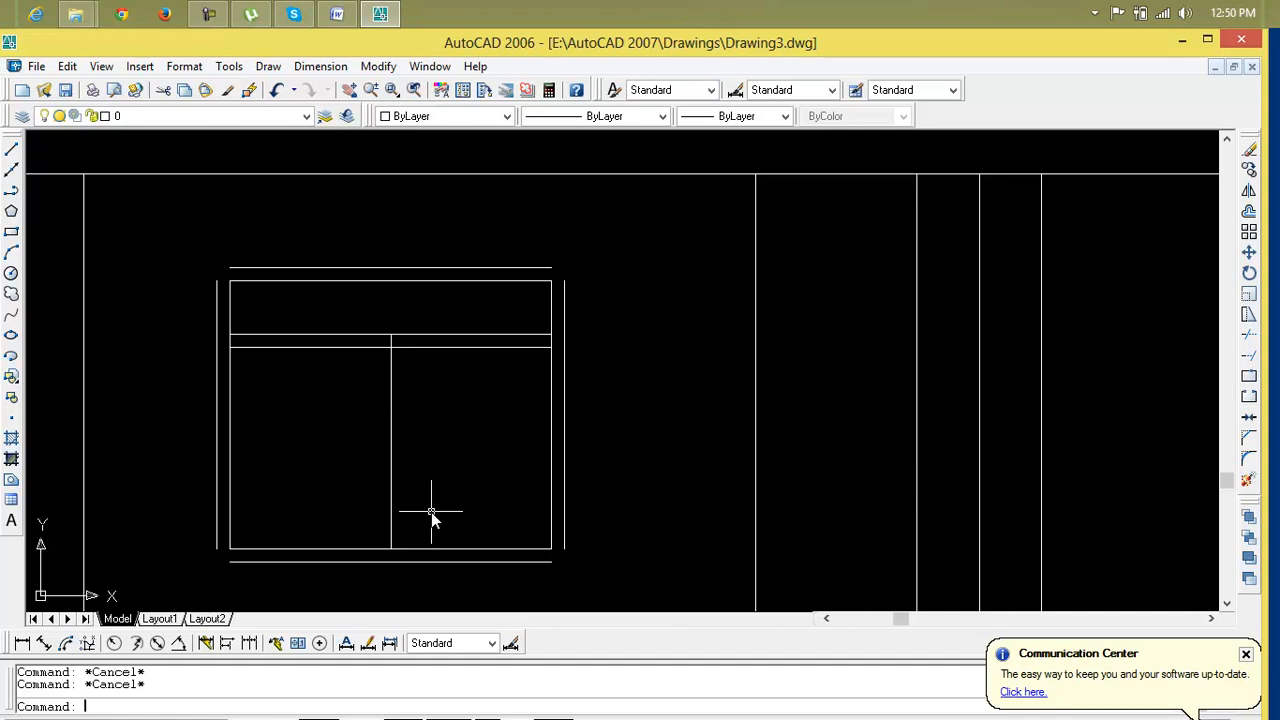
# Draw lines along the lower transom line from the center mullion to the box's right and left sides
pyautogui.write('l')
pyautogui.press('Return')
pyautogui.scroll(4, 392, 334)
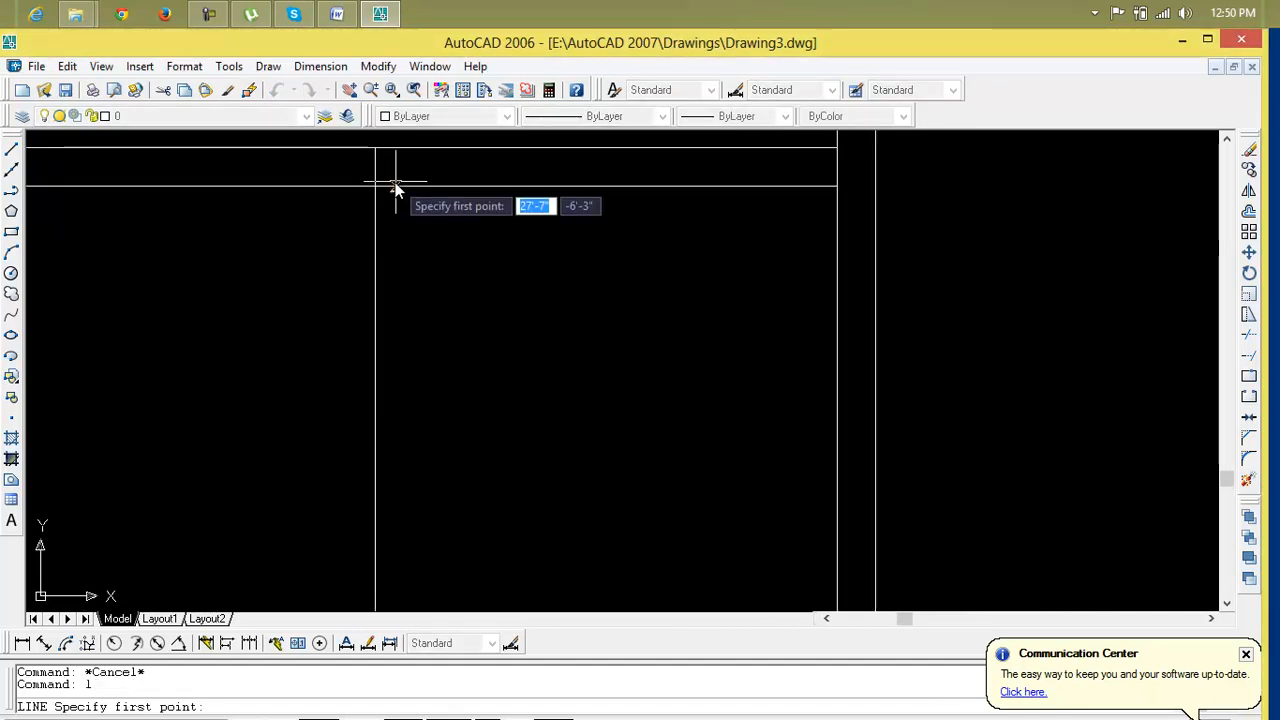
pyautogui.click(375, 186)
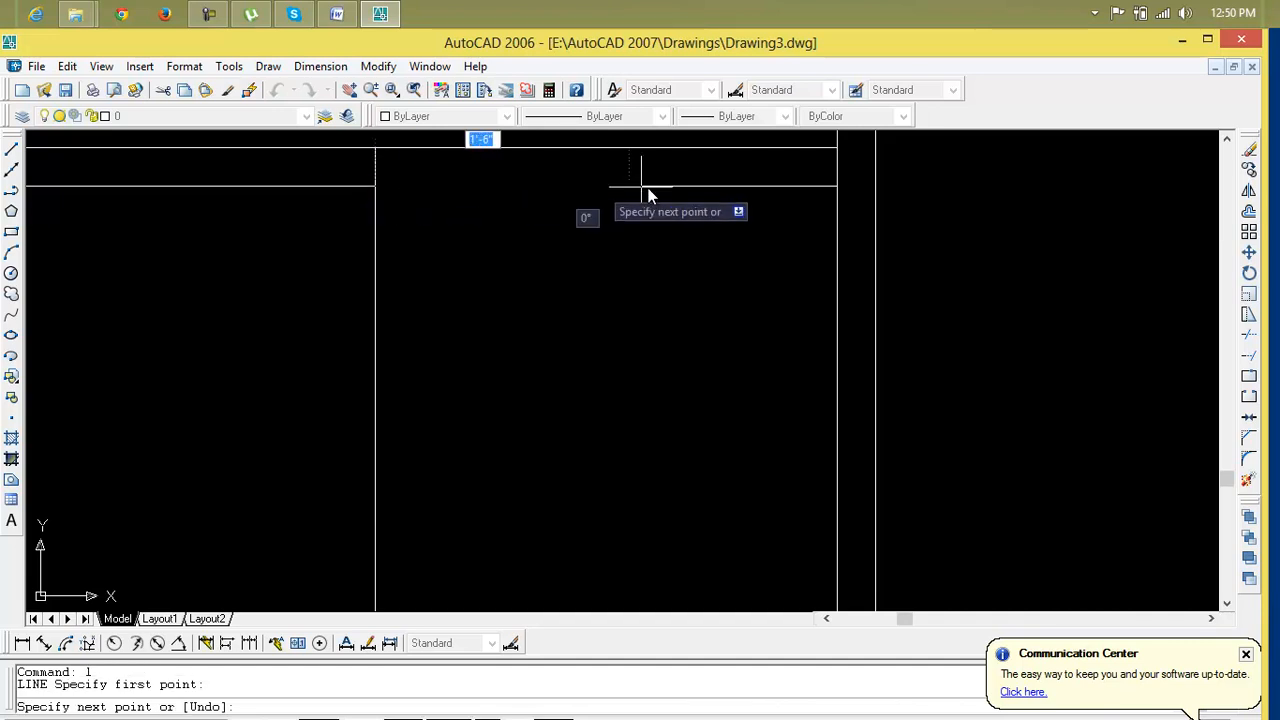
pyautogui.click(837, 186)
pyautogui.press('Return')
pyautogui.press('Return')
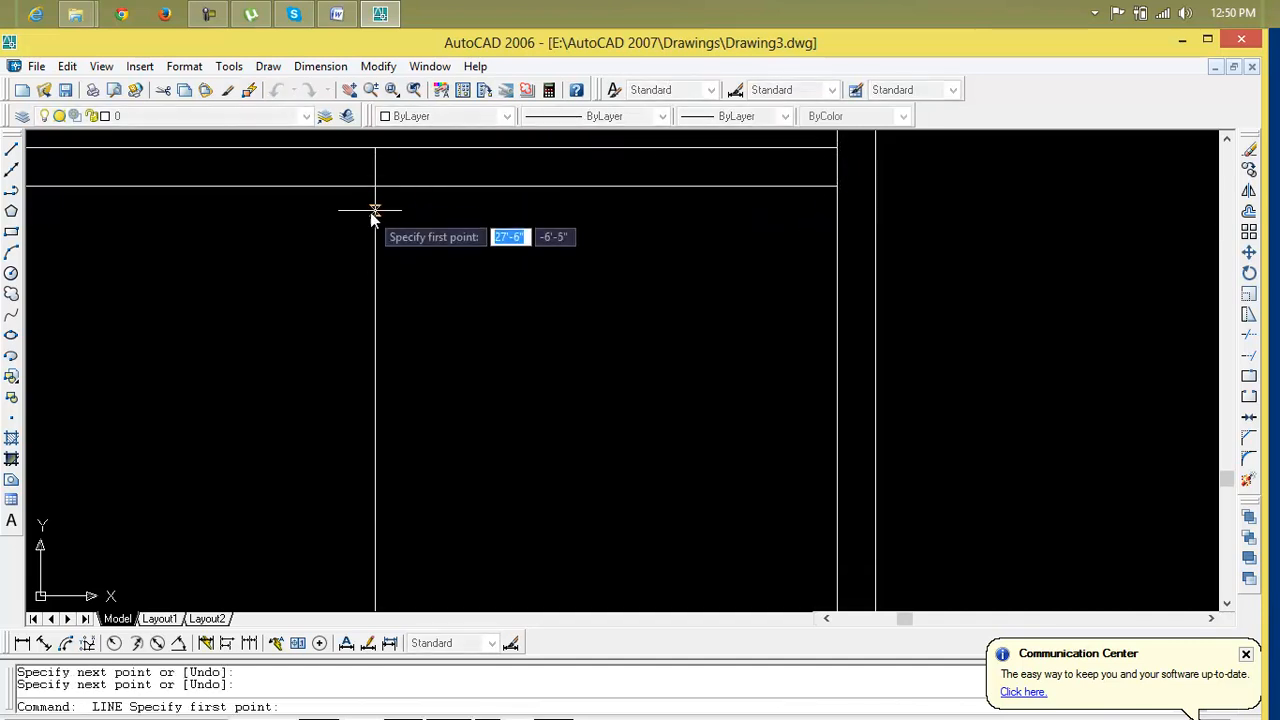
pyautogui.click(375, 186)
pyautogui.scroll(-3, 374, 232)
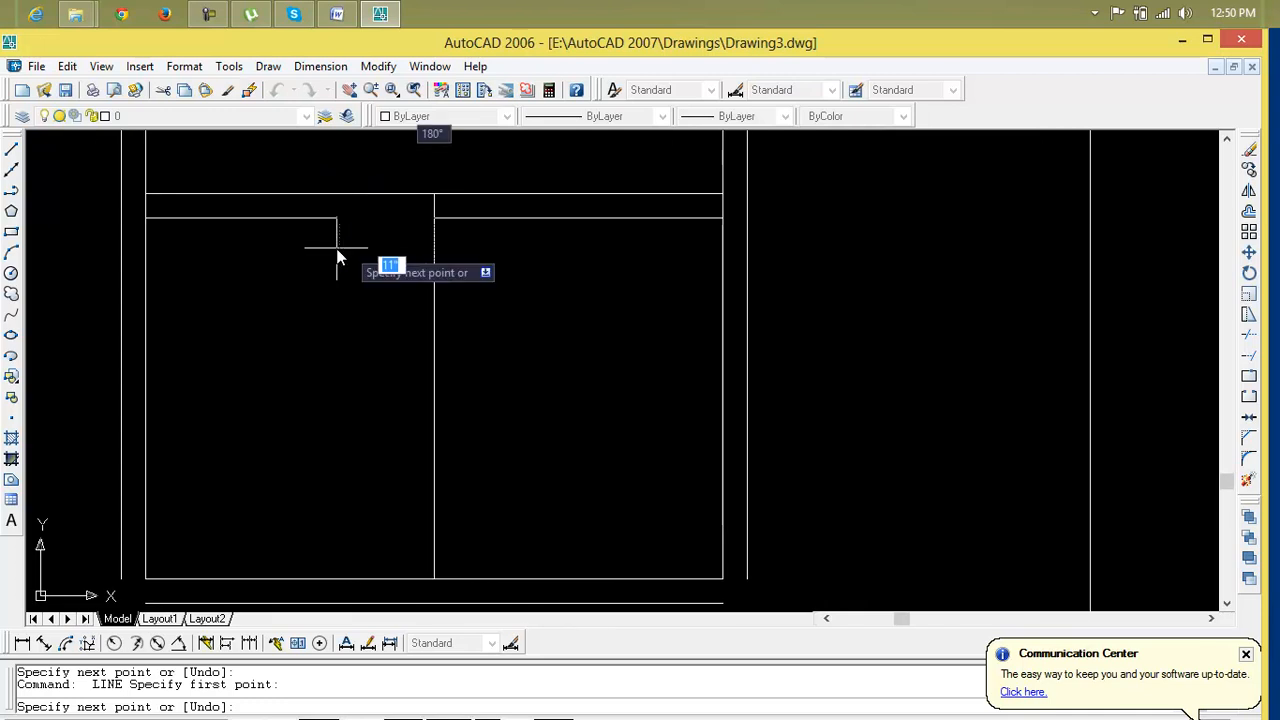
pyautogui.click(147, 217)
pyautogui.press('Return')
# Draw a line along the box's left side from the lower transom line to the bottom edge
pyautogui.write('l')
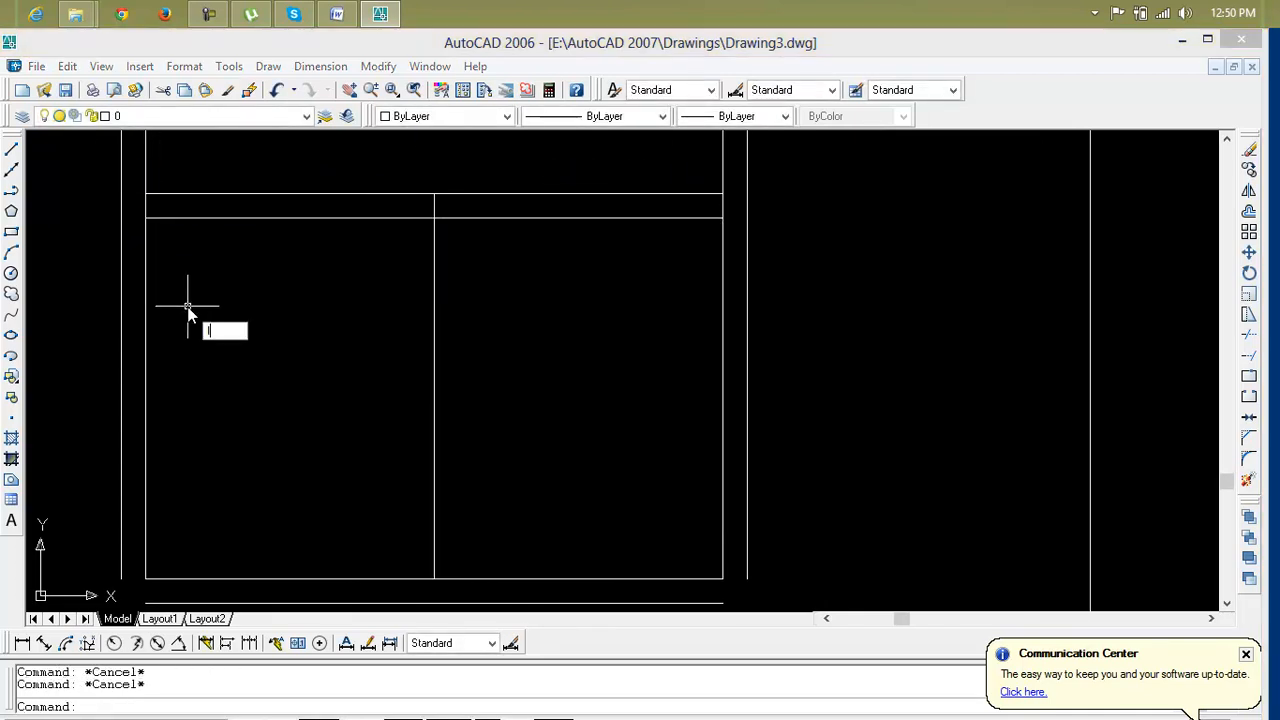
pyautogui.press('Return')
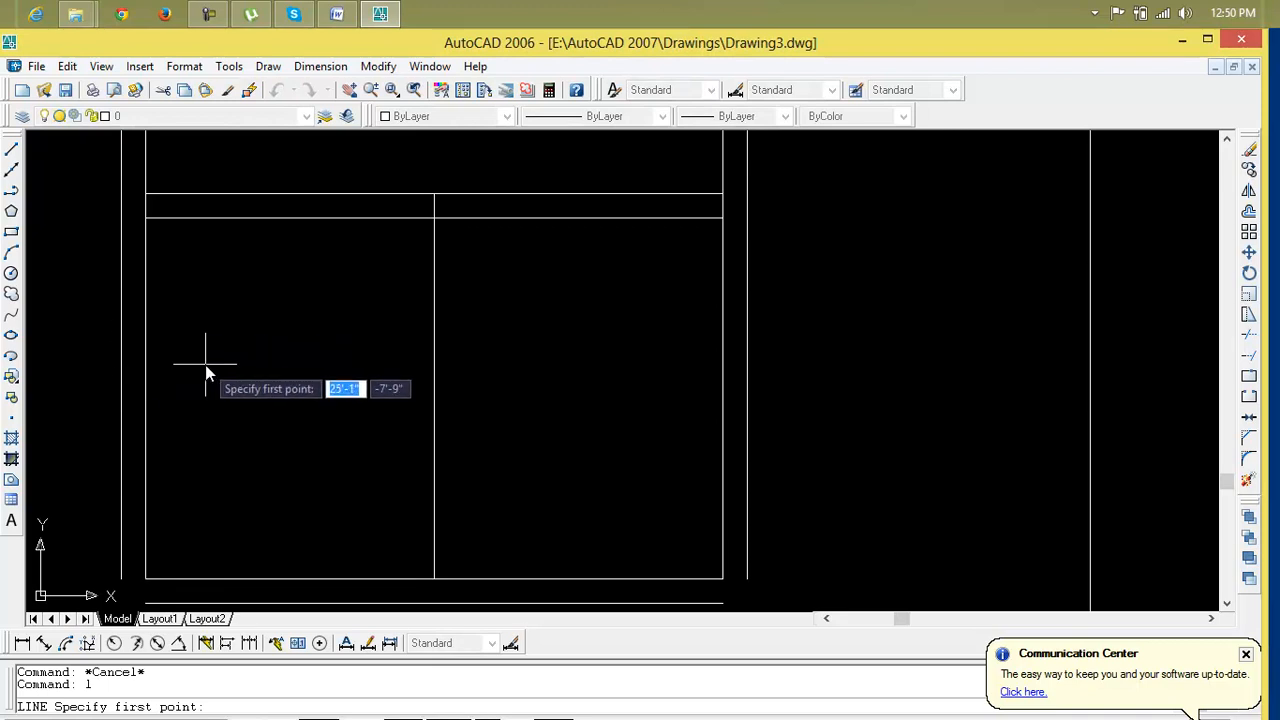
pyautogui.press('Escape')
pyautogui.press('Escape')
pyautogui.write('l')
pyautogui.press('Return')
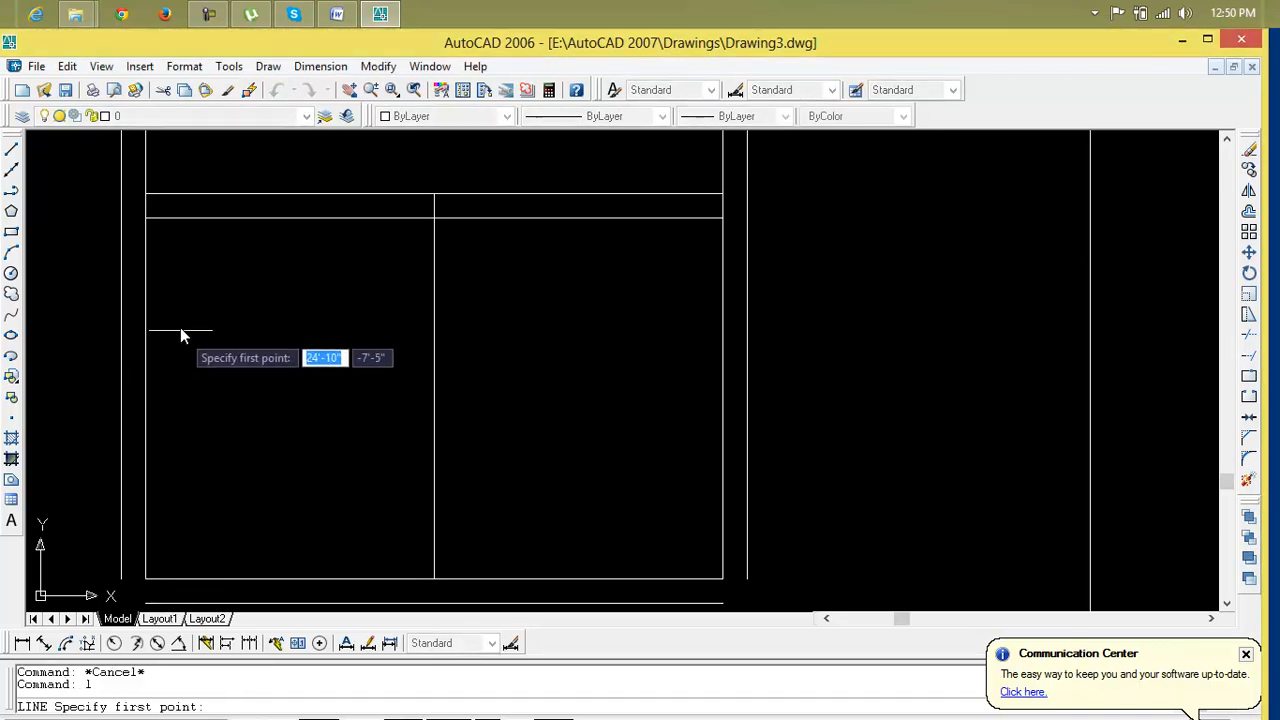
pyautogui.click(146, 218)
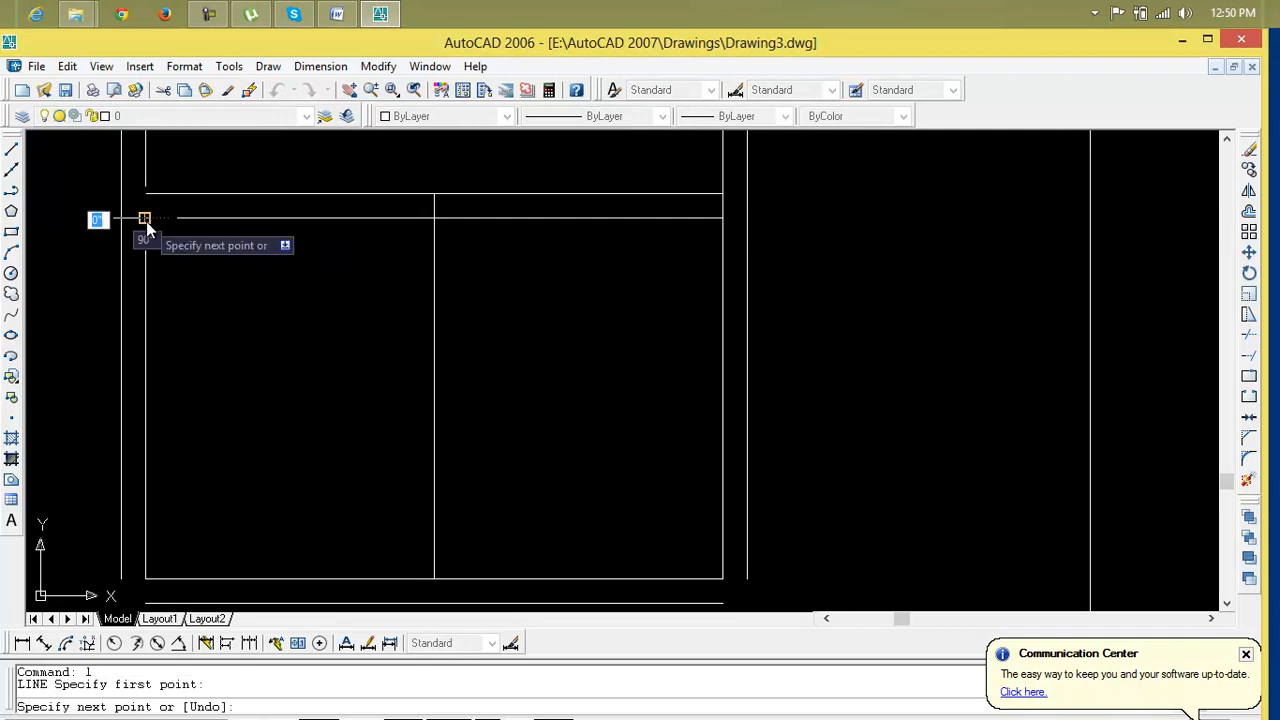
pyautogui.click(145, 579)
pyautogui.press('Escape')
pyautogui.press('Escape')
# Draw a horizontal rail across the box at mid-height from the left side to the right side
pyautogui.write('l')
pyautogui.press('Return')
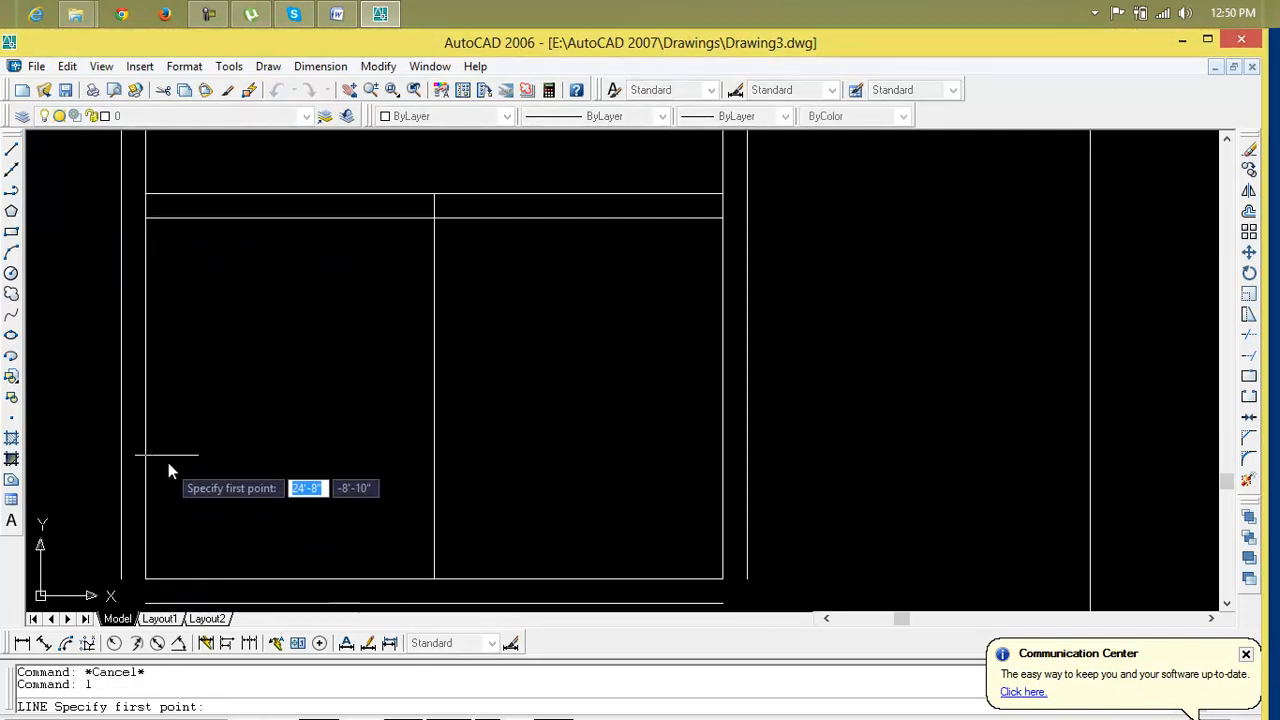
pyautogui.click(146, 398)
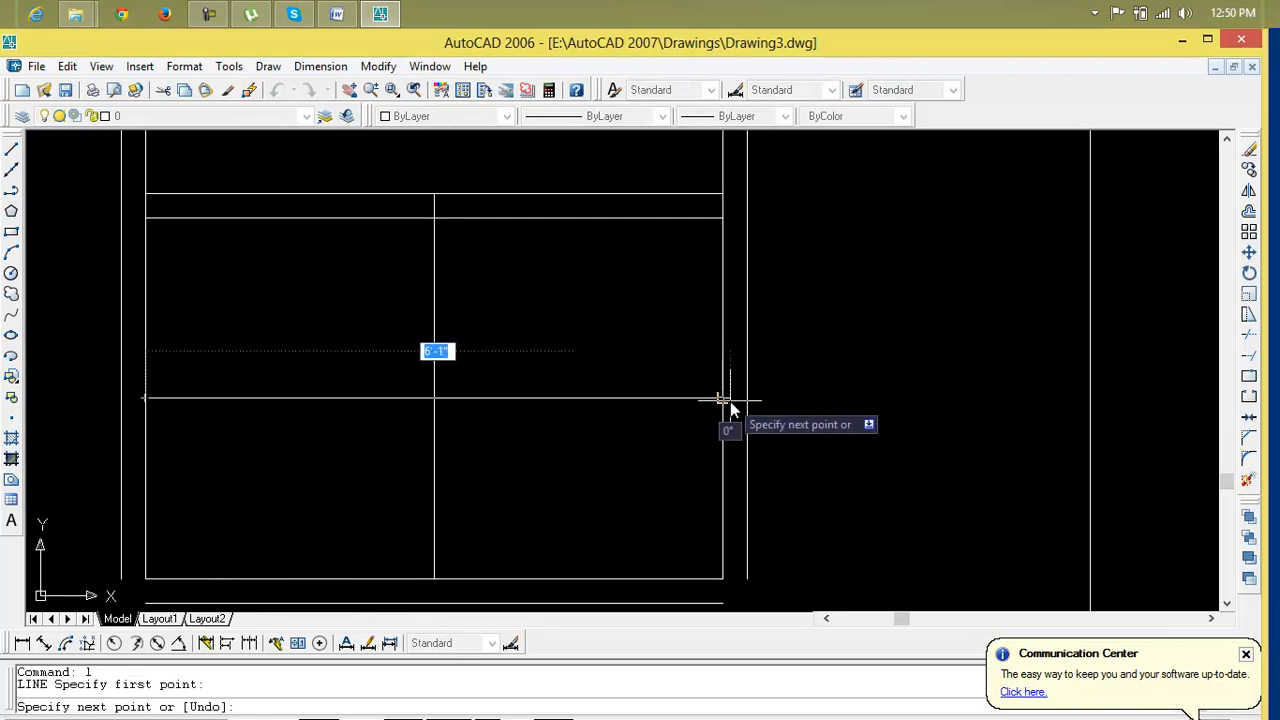
pyautogui.click(722, 398)
pyautogui.press('Return')
# Draw a vertical mullion through the middle of the right half, from the transom down to the bottom edge
pyautogui.scroll(-2, 763, 401)
pyautogui.write('l')
pyautogui.press('Return')
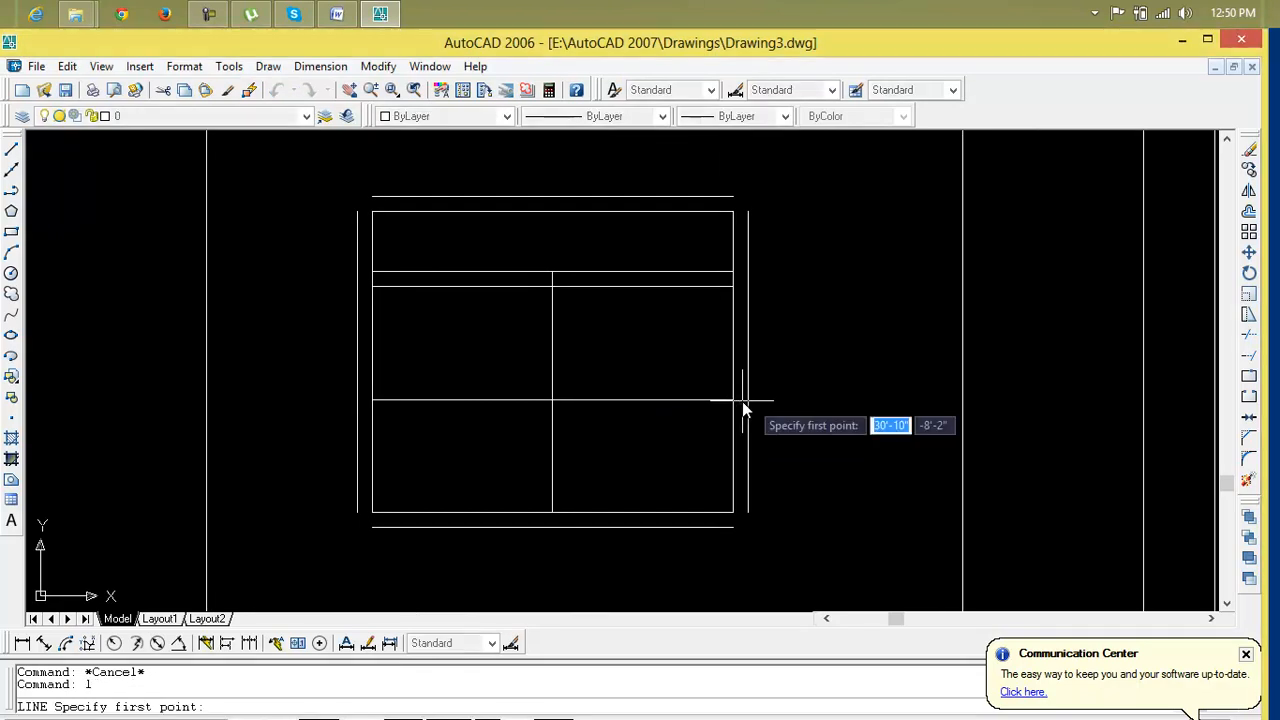
pyautogui.click(643, 287)
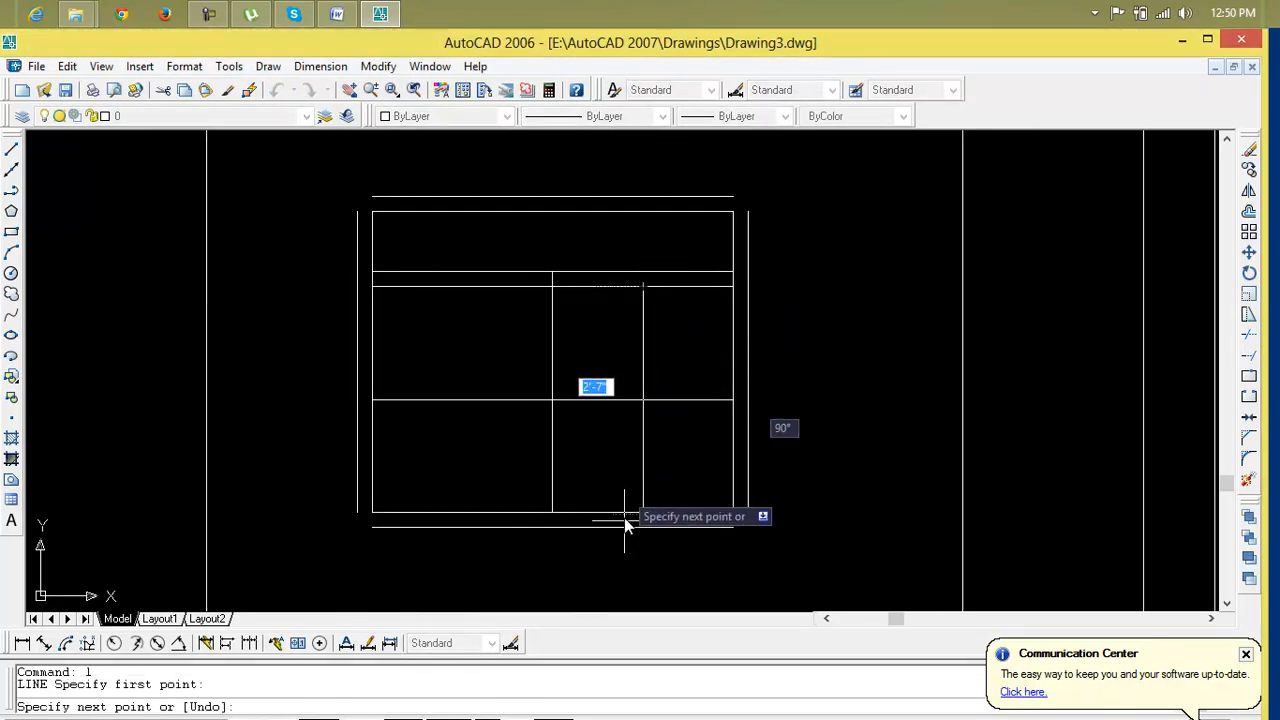
pyautogui.click(641, 511)
pyautogui.press('Return')
pyautogui.press('Return')
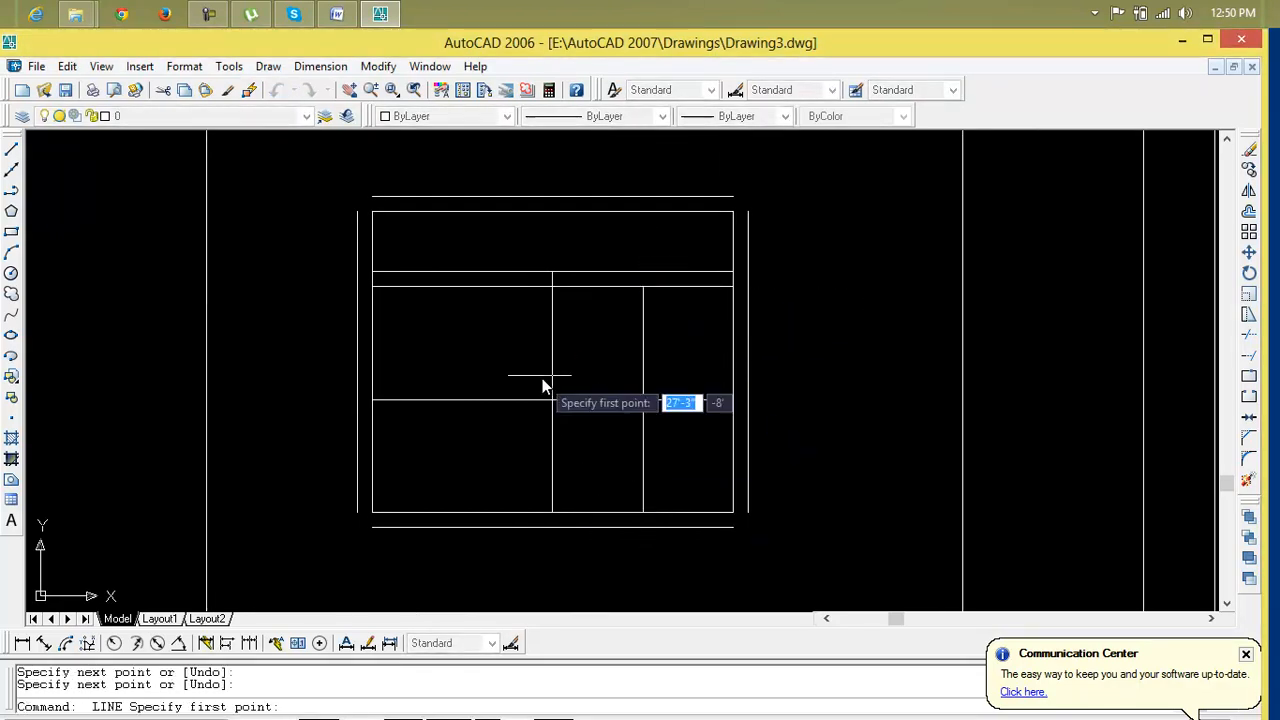
# Draw a vertical mullion through the middle of the left half, from the transom down to the bottom edge
pyautogui.click(462, 285)
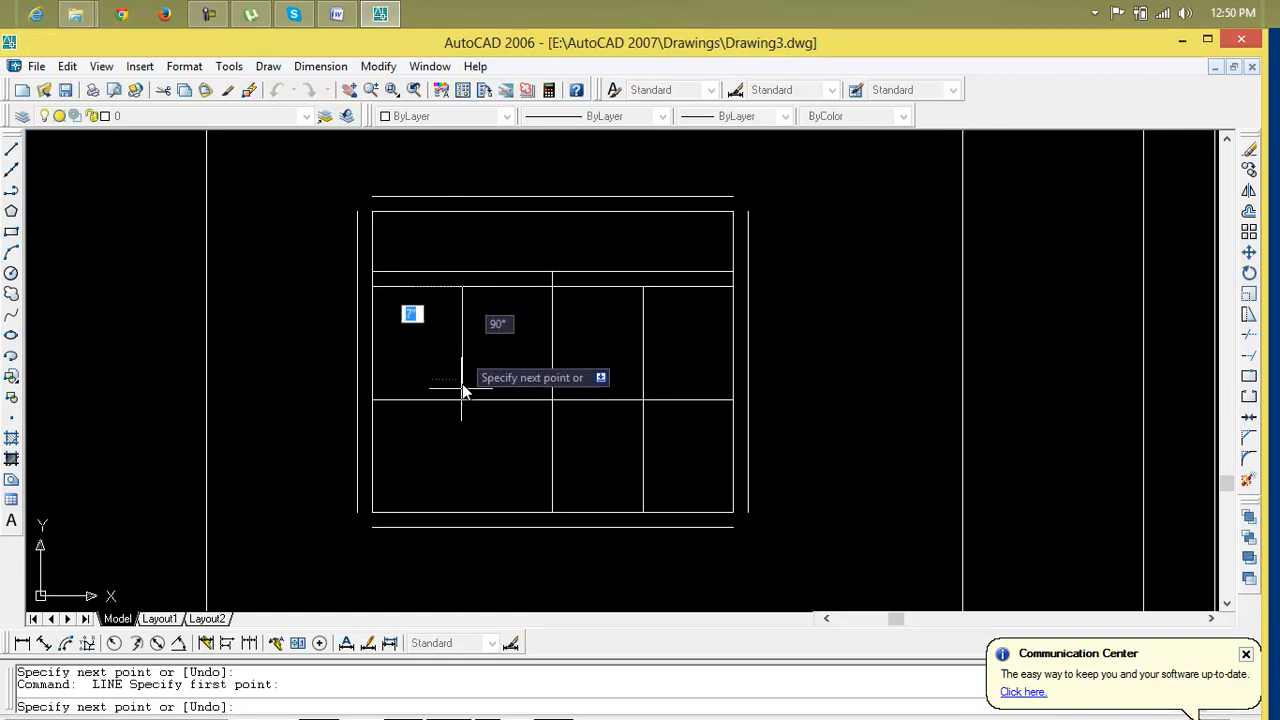
pyautogui.click(463, 517)
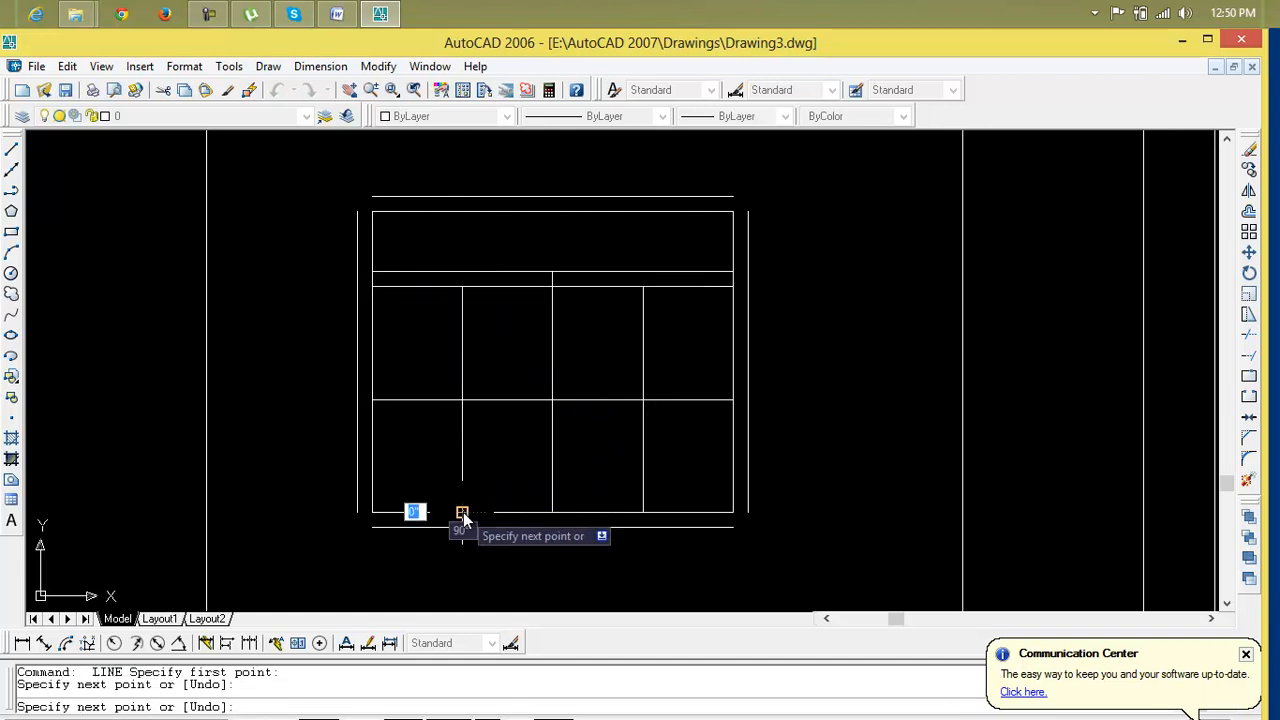
pyautogui.press('Escape')
pyautogui.moveTo(466, 514); pyautogui.dragTo(446, 517, button='middle')
pyautogui.scroll(3, 504, 385)
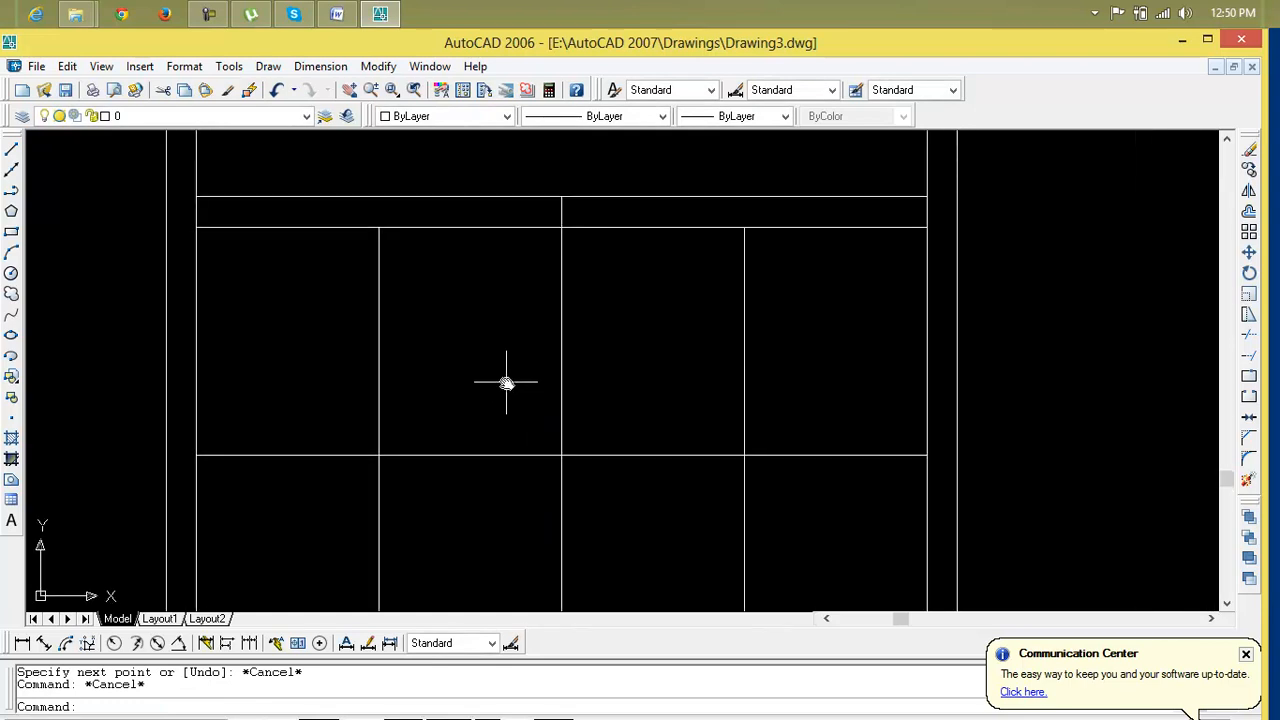
pyautogui.write('tr')
pyautogui.press('Return')
pyautogui.press('Return')
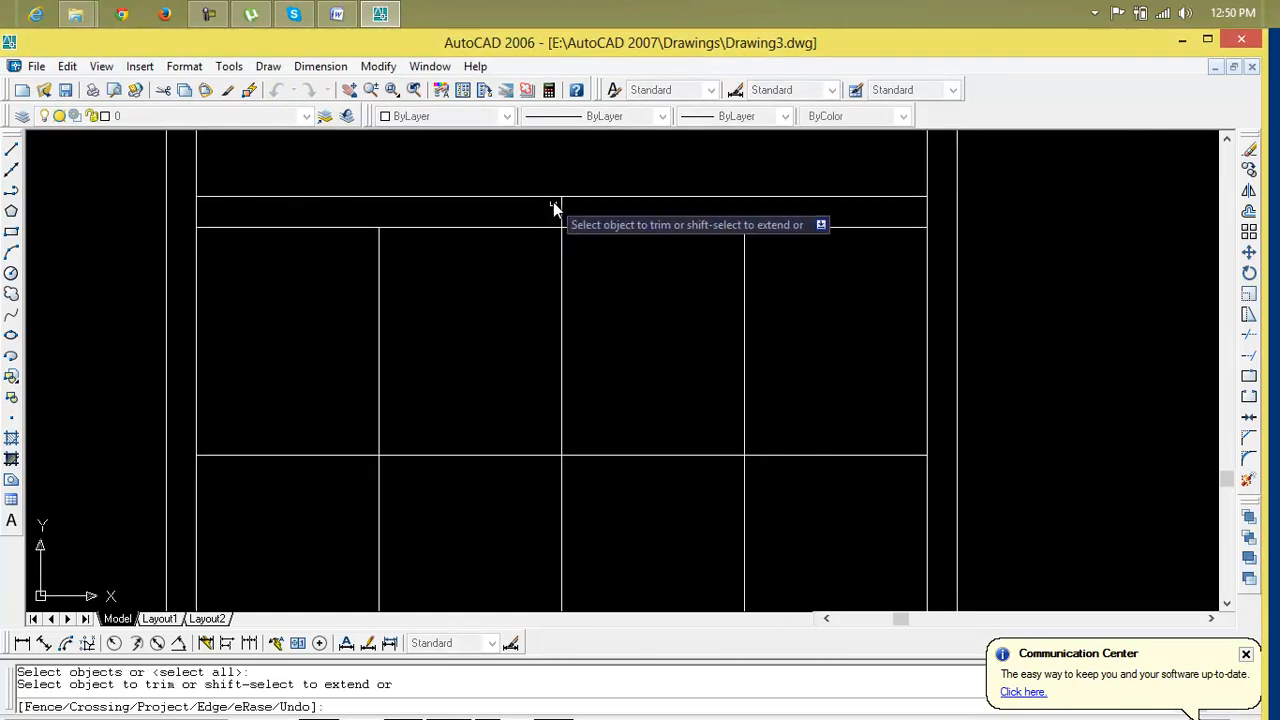
pyautogui.scroll(-2, 563, 443)
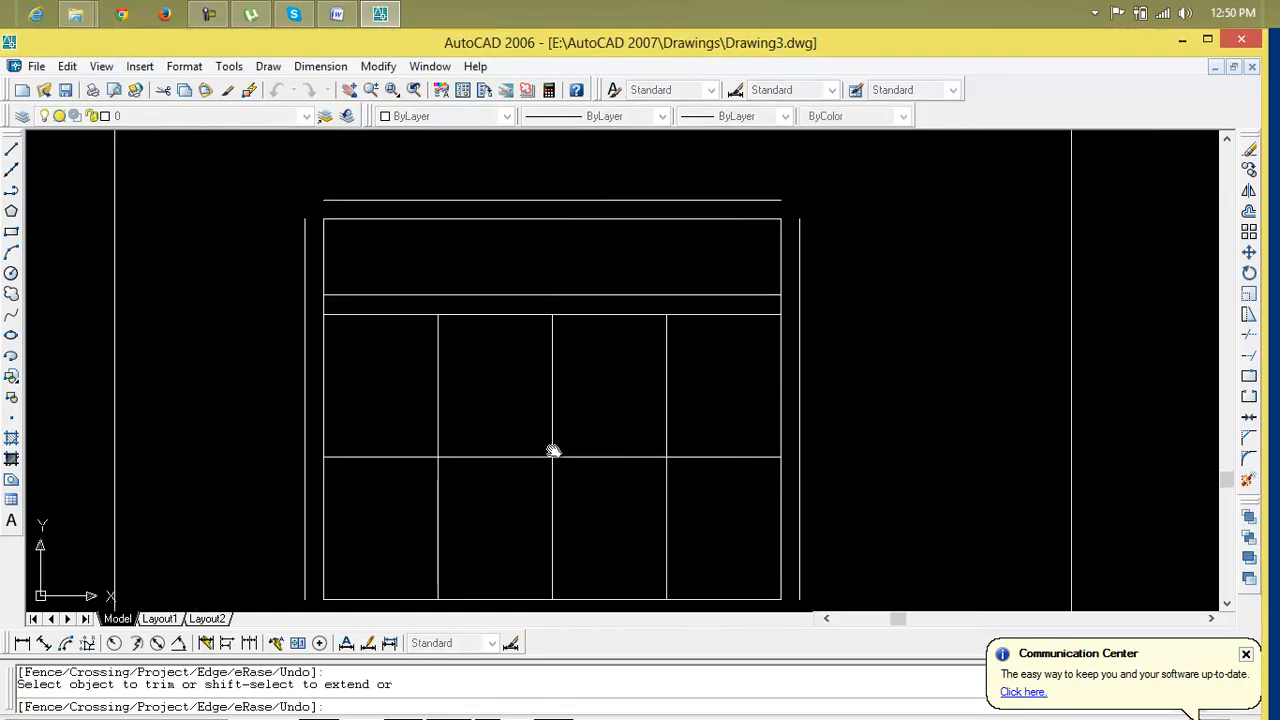
pyautogui.press('Escape')
pyautogui.press('Escape')
pyautogui.press('Escape')
# Join the outer frame's top-right and bottom-right corners with zero-distance chamfers
pyautogui.write('cha')
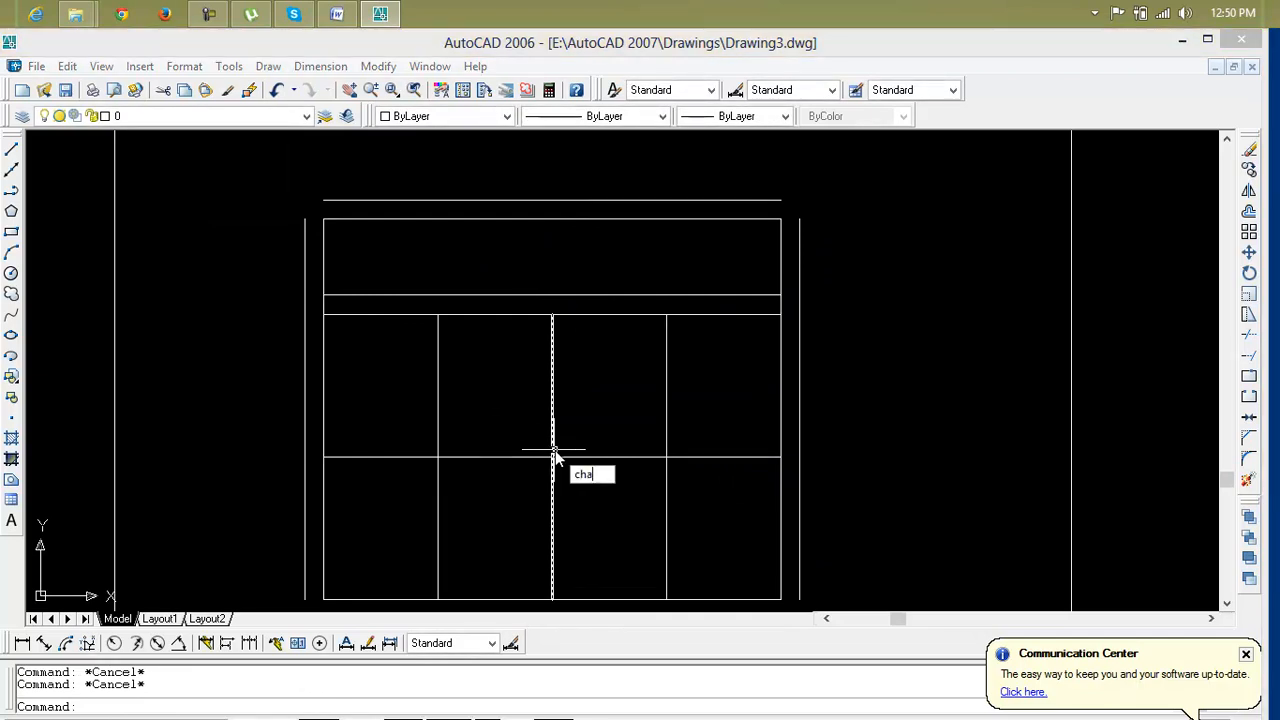
pyautogui.press('Return')
pyautogui.click(800, 265)
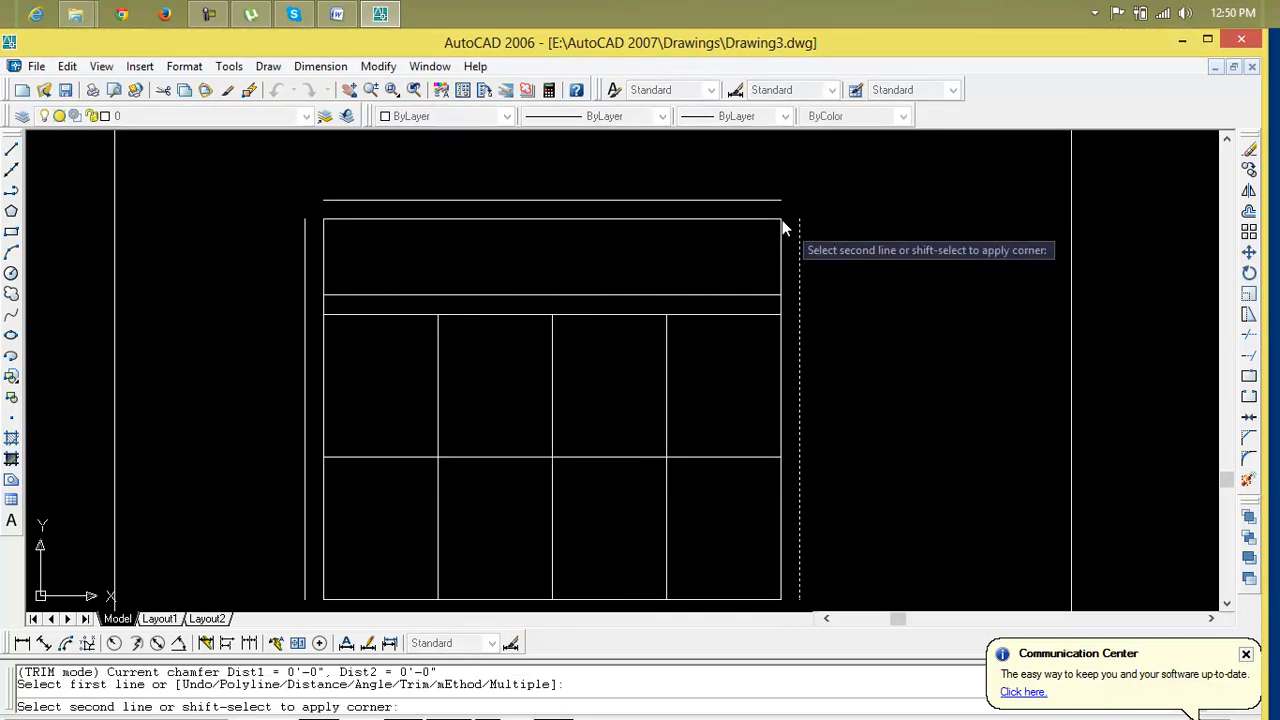
pyautogui.click(740, 201)
pyautogui.scroll(-3, 742, 381)
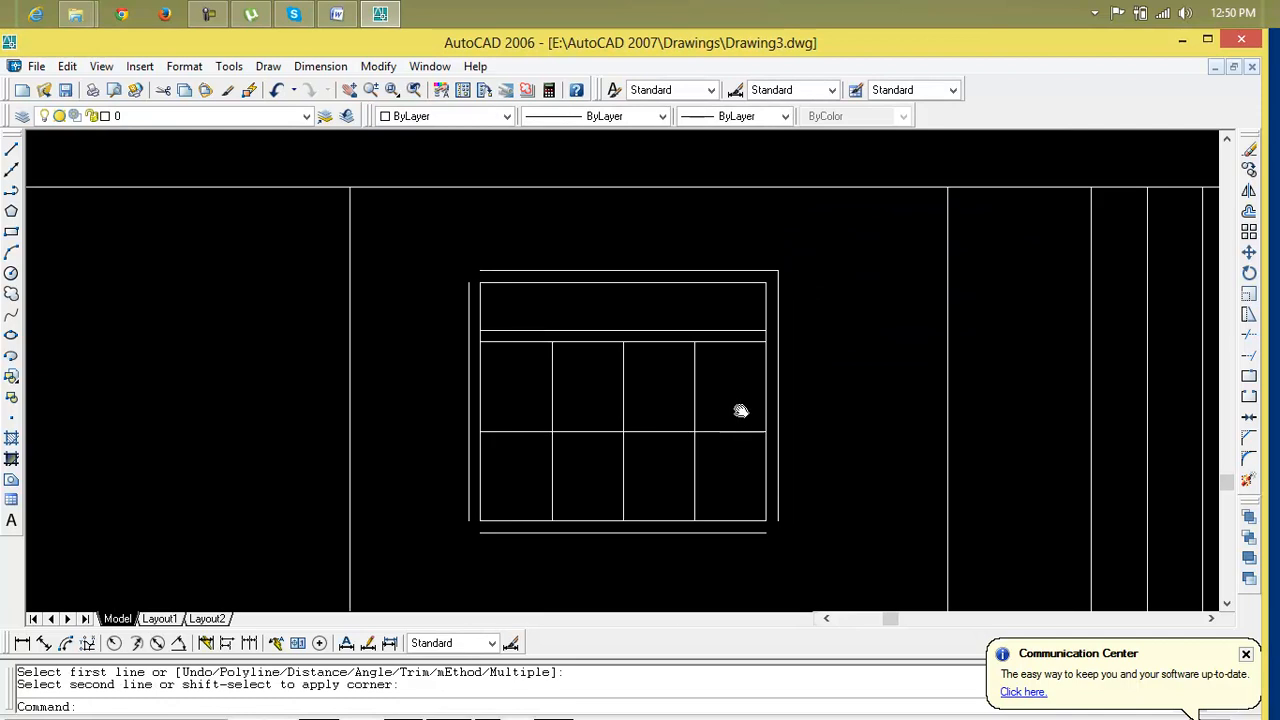
pyautogui.press('Return')
pyautogui.click(743, 527)
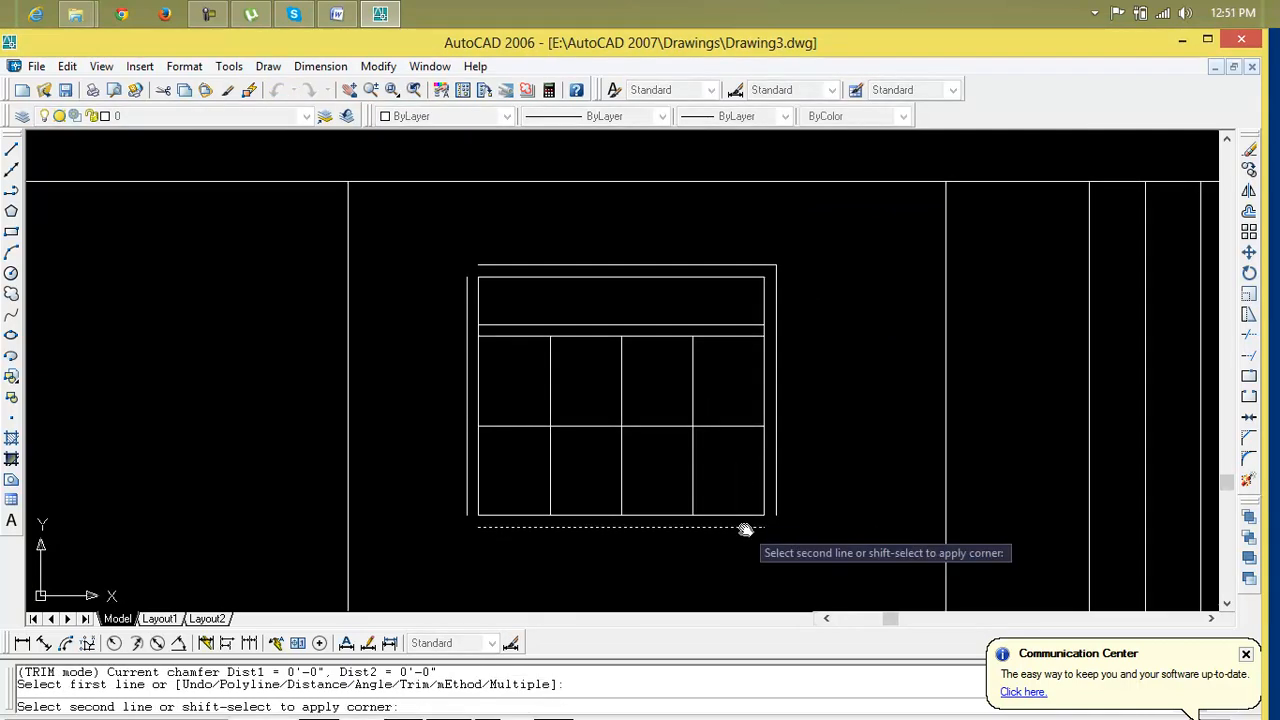
pyautogui.click(776, 511)
# Join the outer frame's bottom-left and top-left corners with zero-distance chamfers
pyautogui.press('Return')
pyautogui.press('Return')
pyautogui.press('Return')
pyautogui.click(537, 527)
pyautogui.click(467, 485)
pyautogui.press('Return')
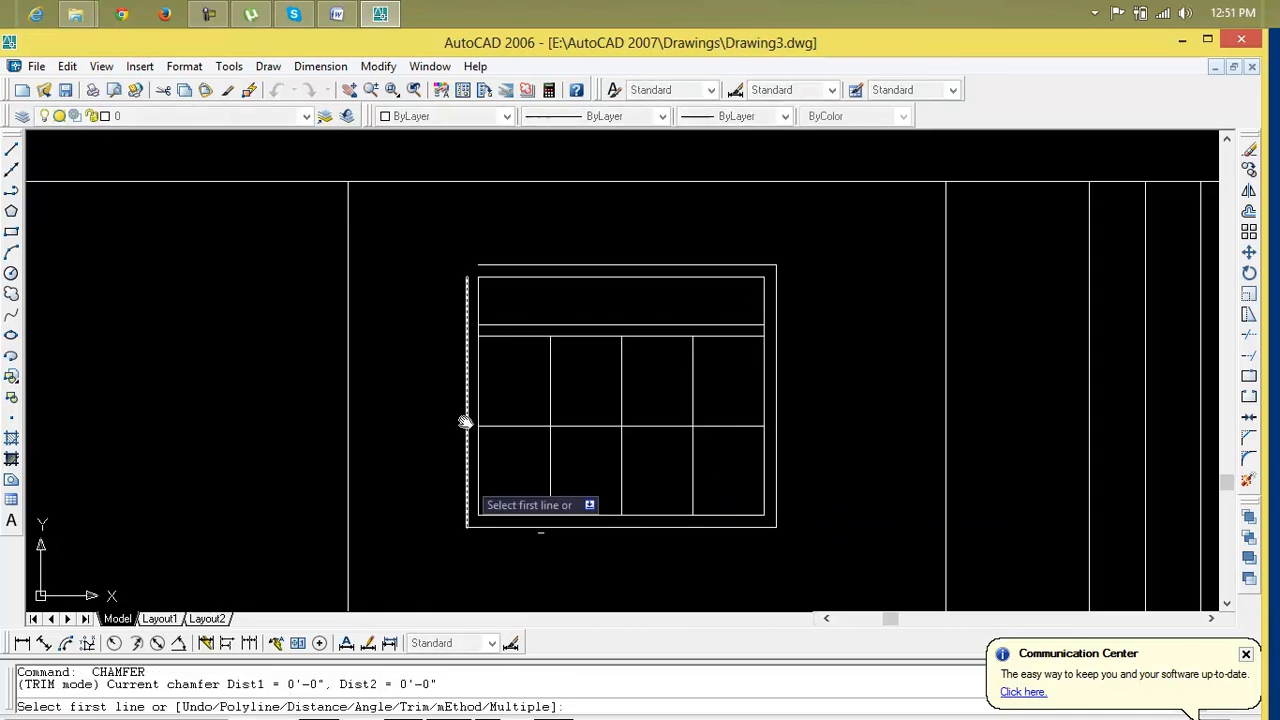
pyautogui.click(493, 263)
pyautogui.click(468, 287)
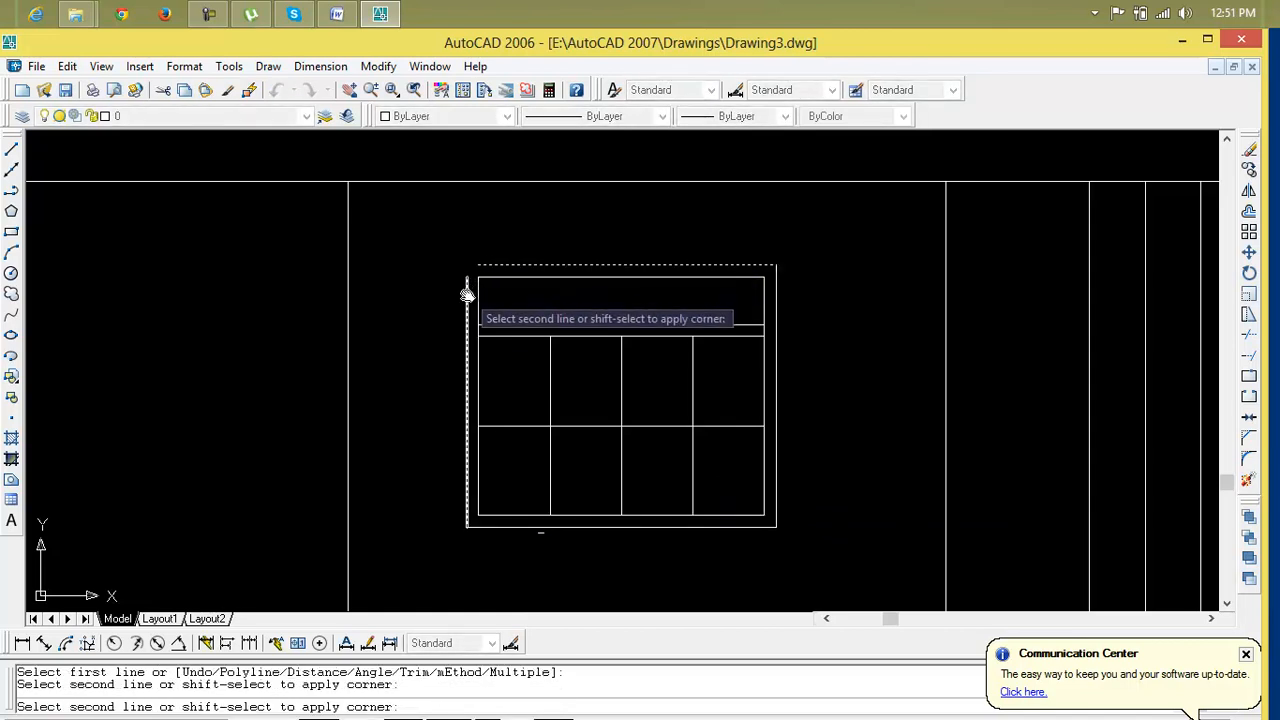
pyautogui.click(467, 295)
pyautogui.press('Return')
pyautogui.scroll(-3, 514, 377)
pyautogui.scroll(5, 517, 389)
pyautogui.moveTo(520, 385); pyautogui.dragTo(520, 378, button='middle')
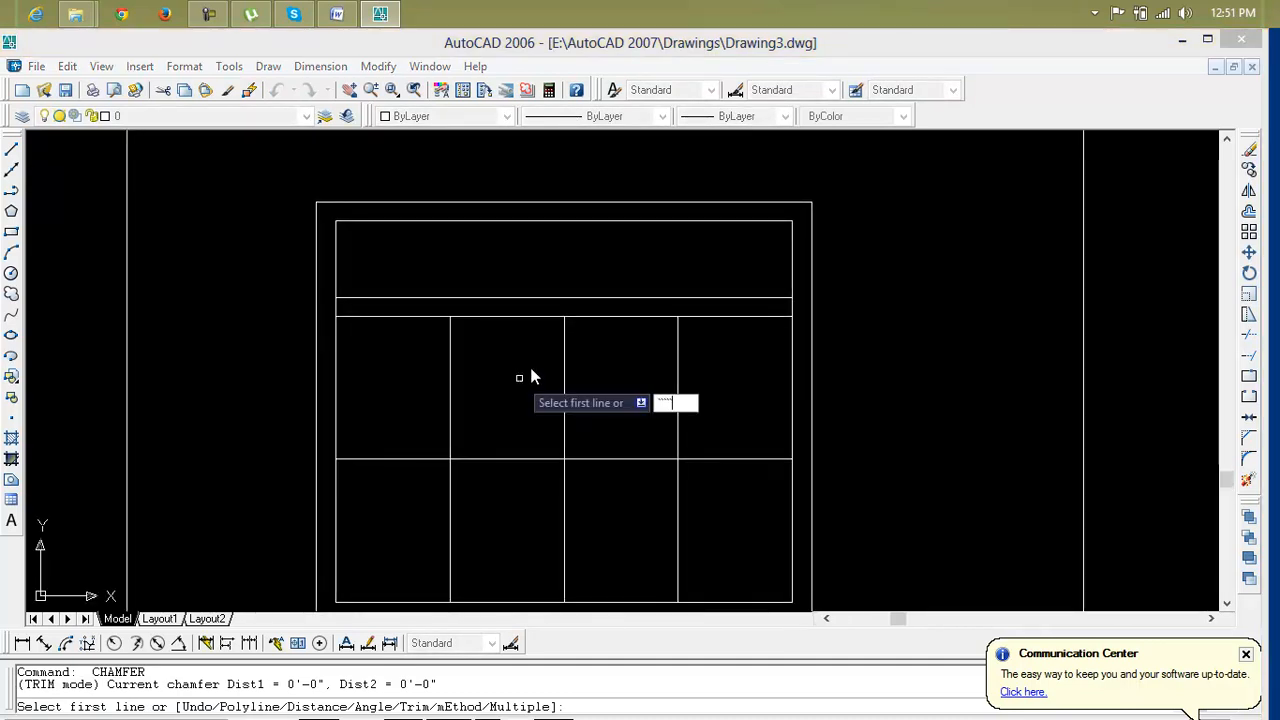
pyautogui.press('Escape')
pyautogui.press('Escape')
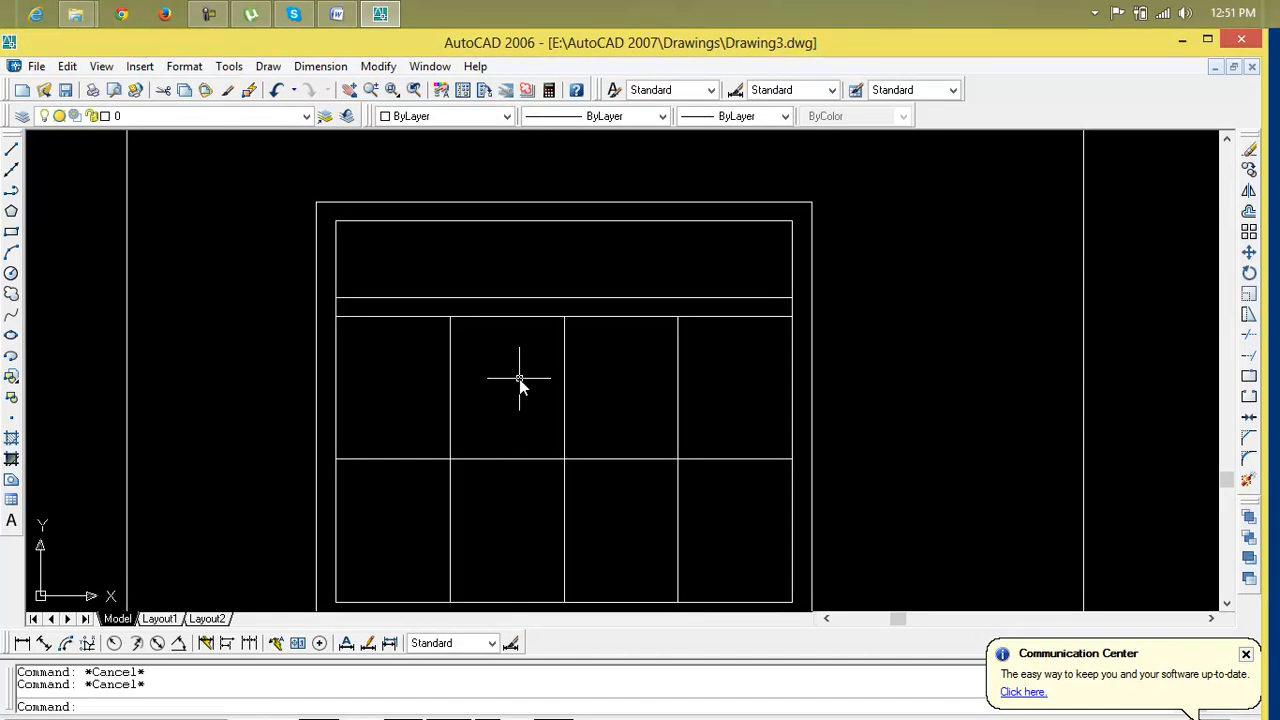
pyautogui.scroll(2, 524, 393)
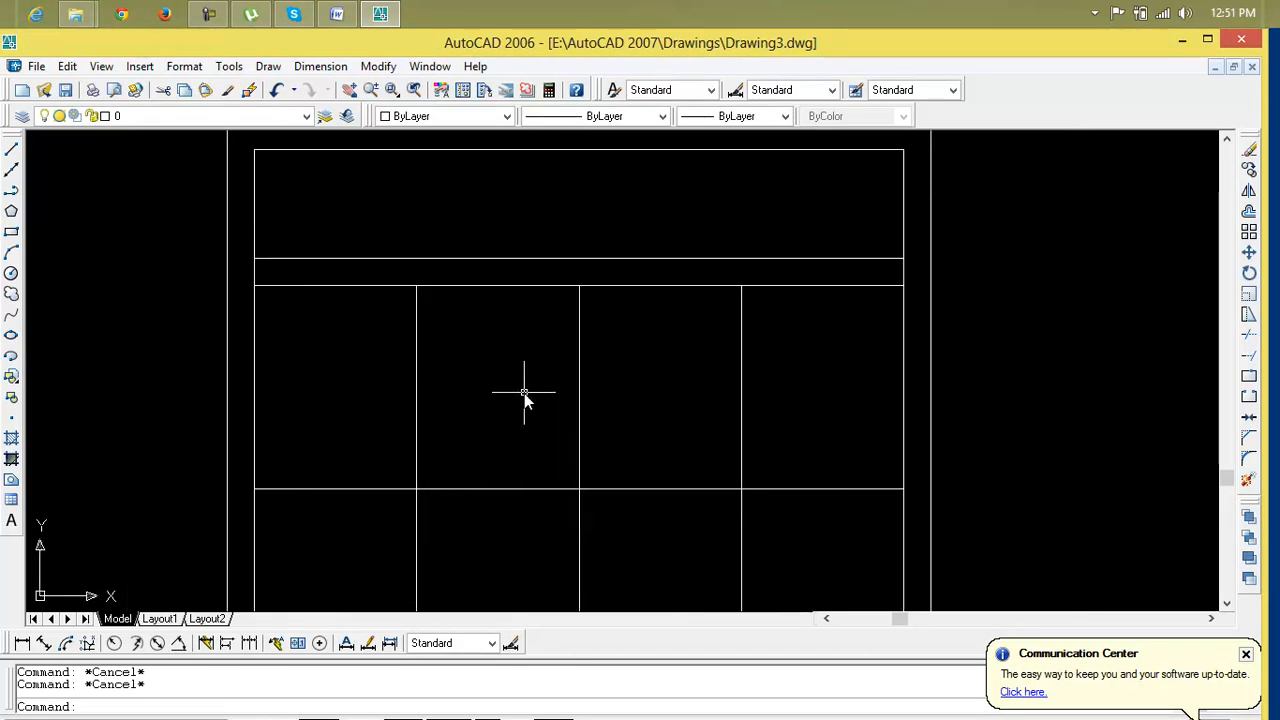
# Erase the extra horizontal line running just above the transom
pyautogui.click(542, 262)
pyautogui.press('Delete')
pyautogui.scroll(-3, 540, 300)
pyautogui.moveTo(537, 320); pyautogui.dragTo(513, 358, button='middle')
pyautogui.write('a')
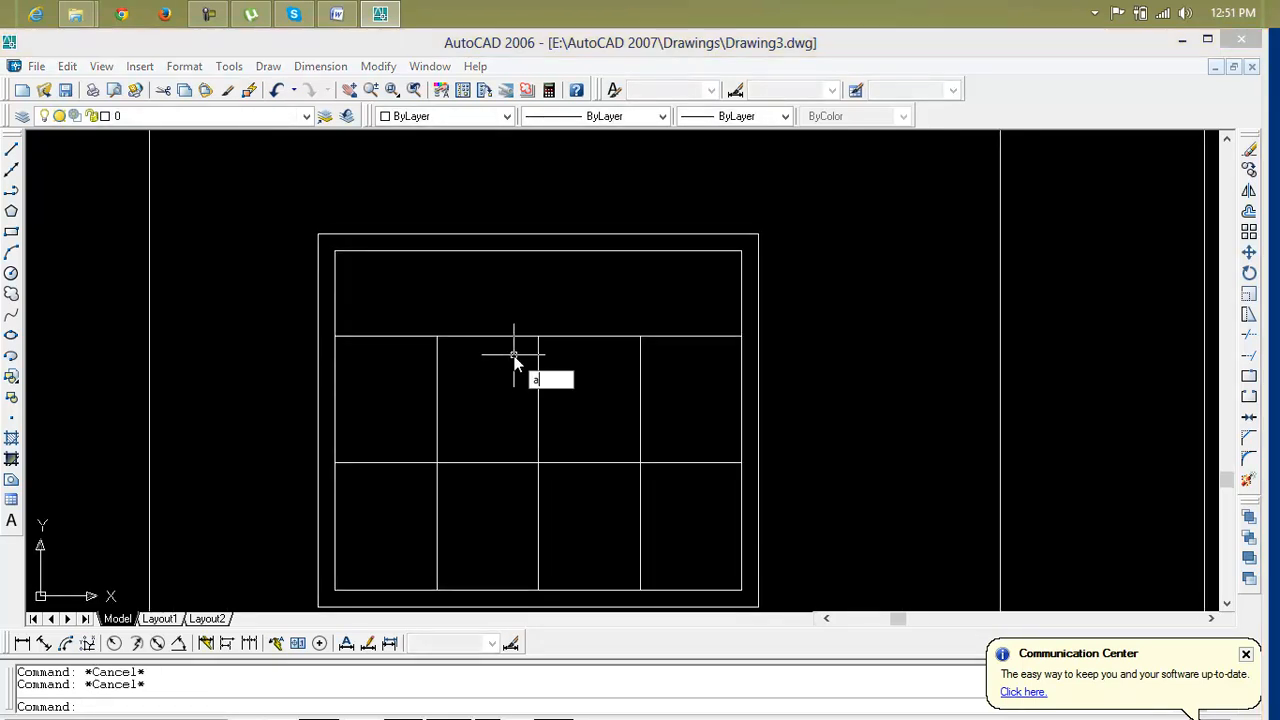
pyautogui.press('BackSpace')
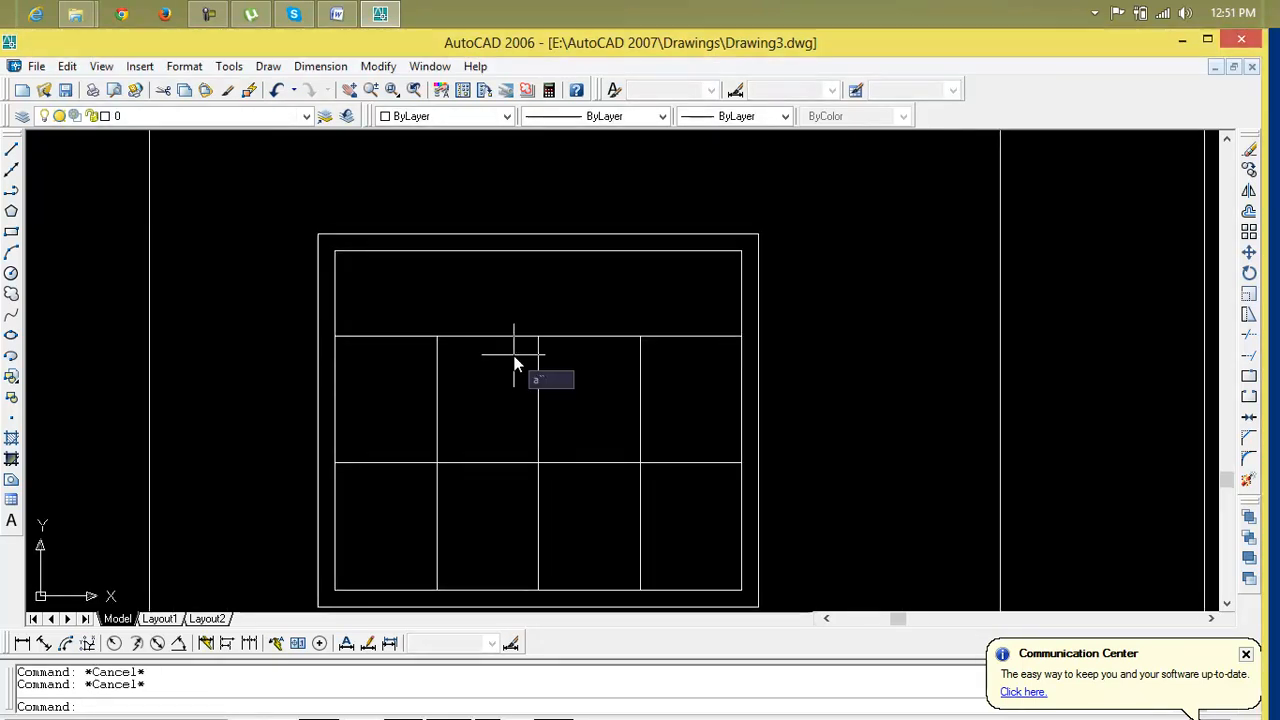
# Offset the middle mullion 1" to both sides
pyautogui.write('o')
pyautogui.press('Return')
pyautogui.write('1')
pyautogui.press('Return')
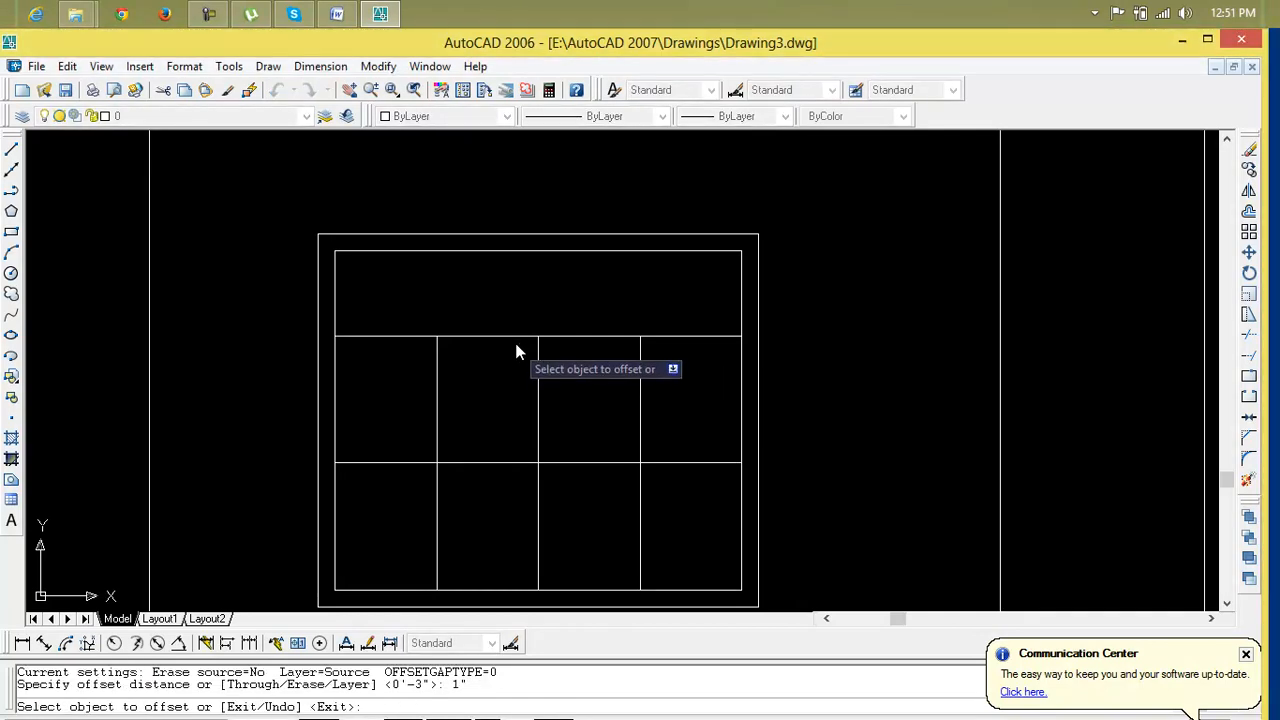
pyautogui.click(538, 380)
pyautogui.click(557, 380)
pyautogui.click(538, 402)
pyautogui.click(507, 402)
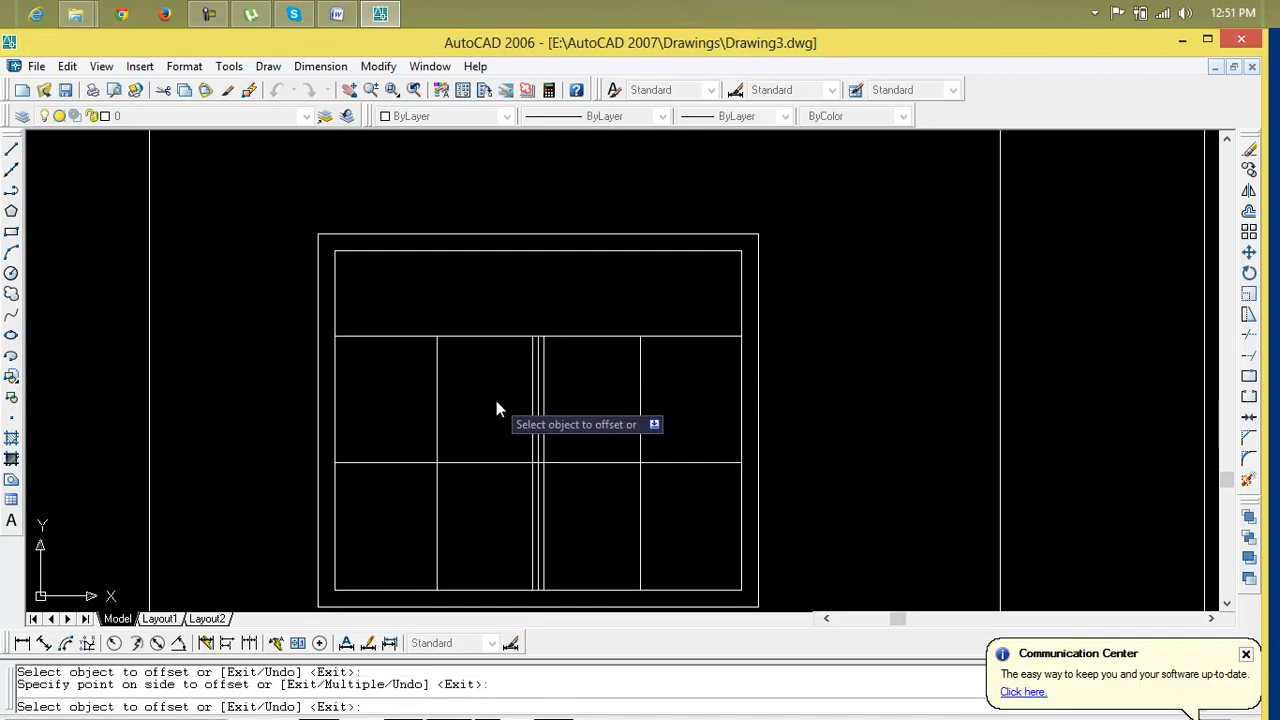
# Offset the left mullion 1" to both sides
pyautogui.click(436, 404)
pyautogui.click(441, 407)
pyautogui.click(438, 407)
pyautogui.click(434, 410)
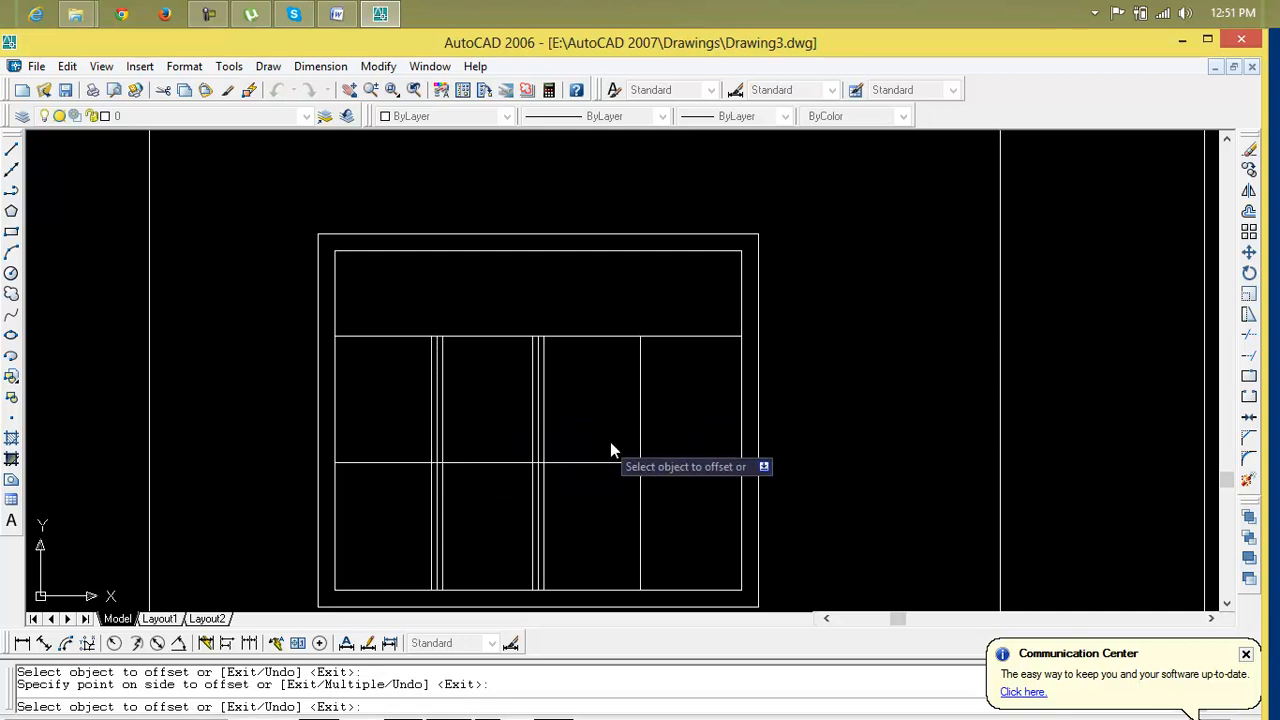
# Offset the right mullion 1" to both sides
pyautogui.click(640, 433)
pyautogui.click(648, 429)
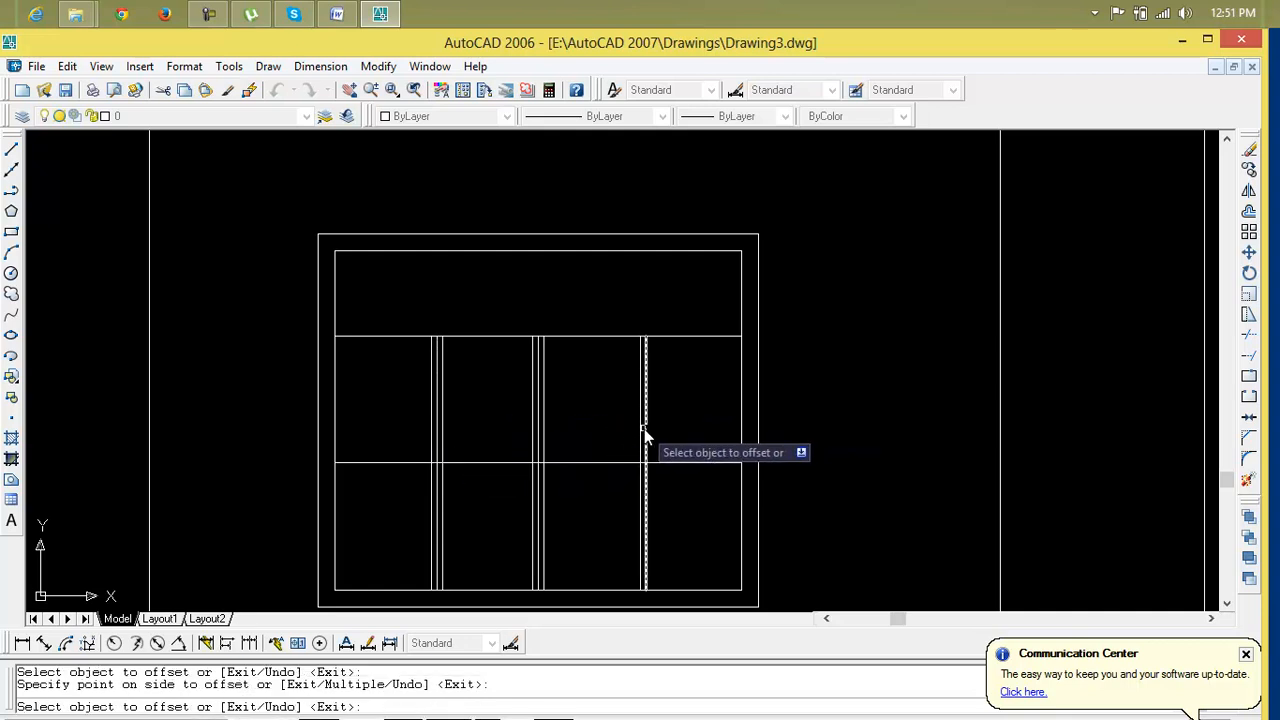
pyautogui.click(641, 433)
pyautogui.click(619, 431)
# Offset the middle horizontal rail 1" above and below
pyautogui.click(609, 463)
pyautogui.click(609, 484)
pyautogui.click(607, 464)
pyautogui.click(599, 449)
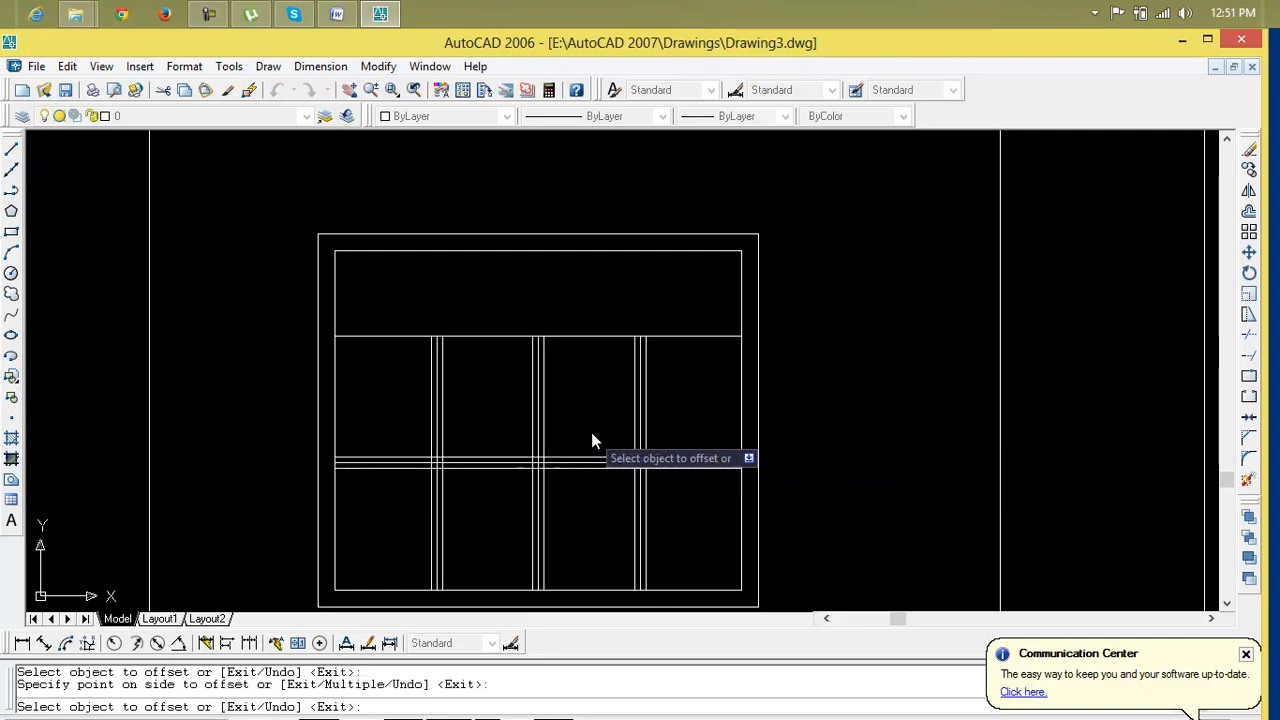
# Offset the transom line 1" to both sides
pyautogui.click(585, 340)
pyautogui.click(584, 326)
pyautogui.click(511, 336)
pyautogui.click(511, 338)
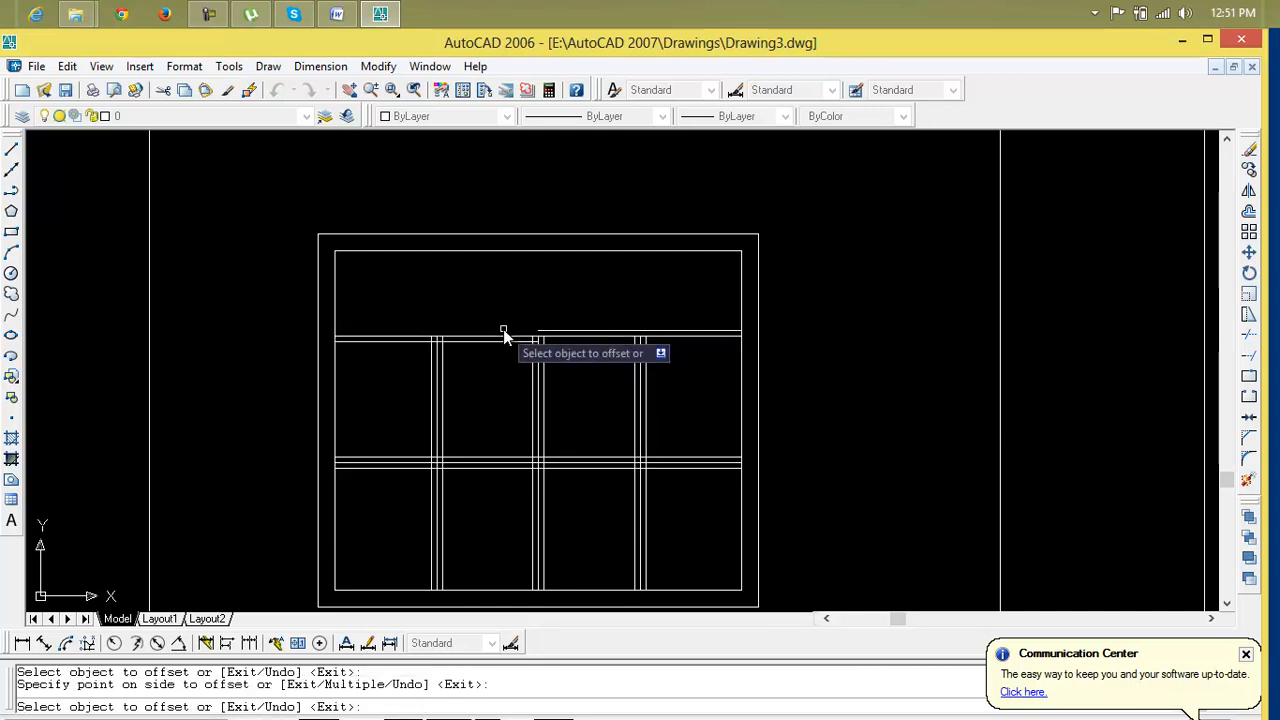
pyautogui.click(504, 339)
pyautogui.click(504, 291)
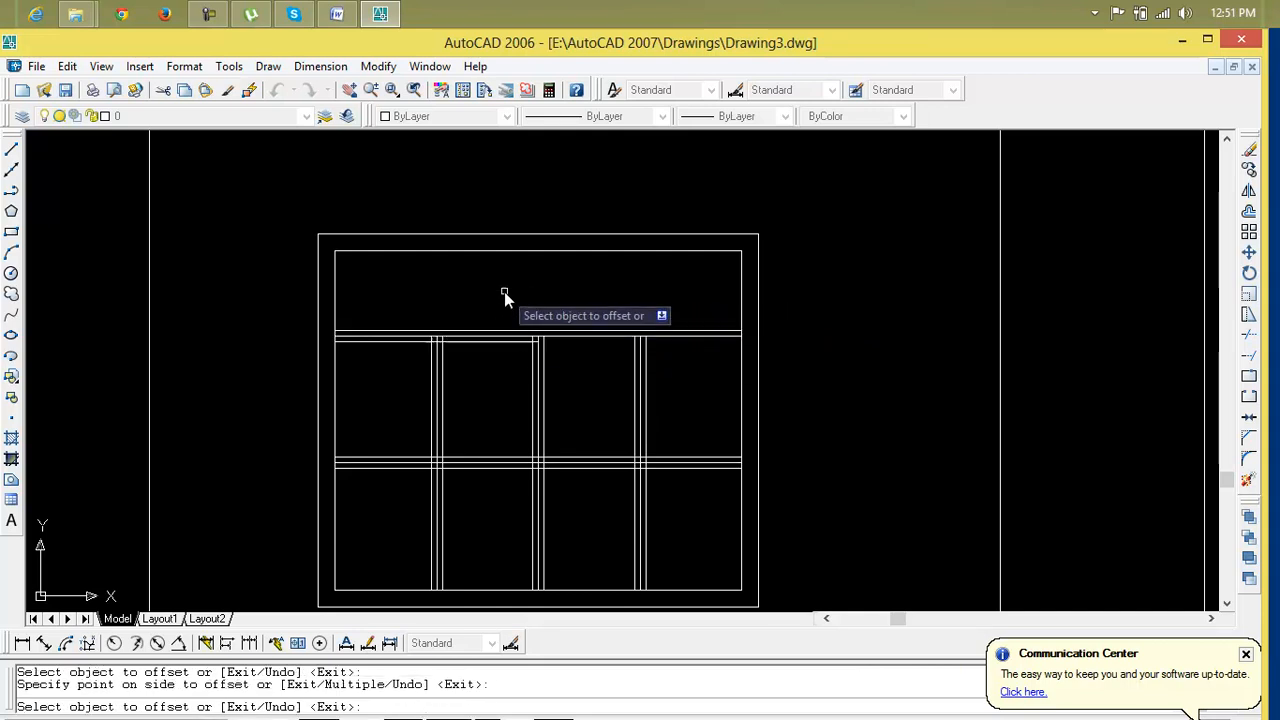
pyautogui.press('Escape')
# Erase the two stray horizontal segments just below the transom
pyautogui.click(497, 342)
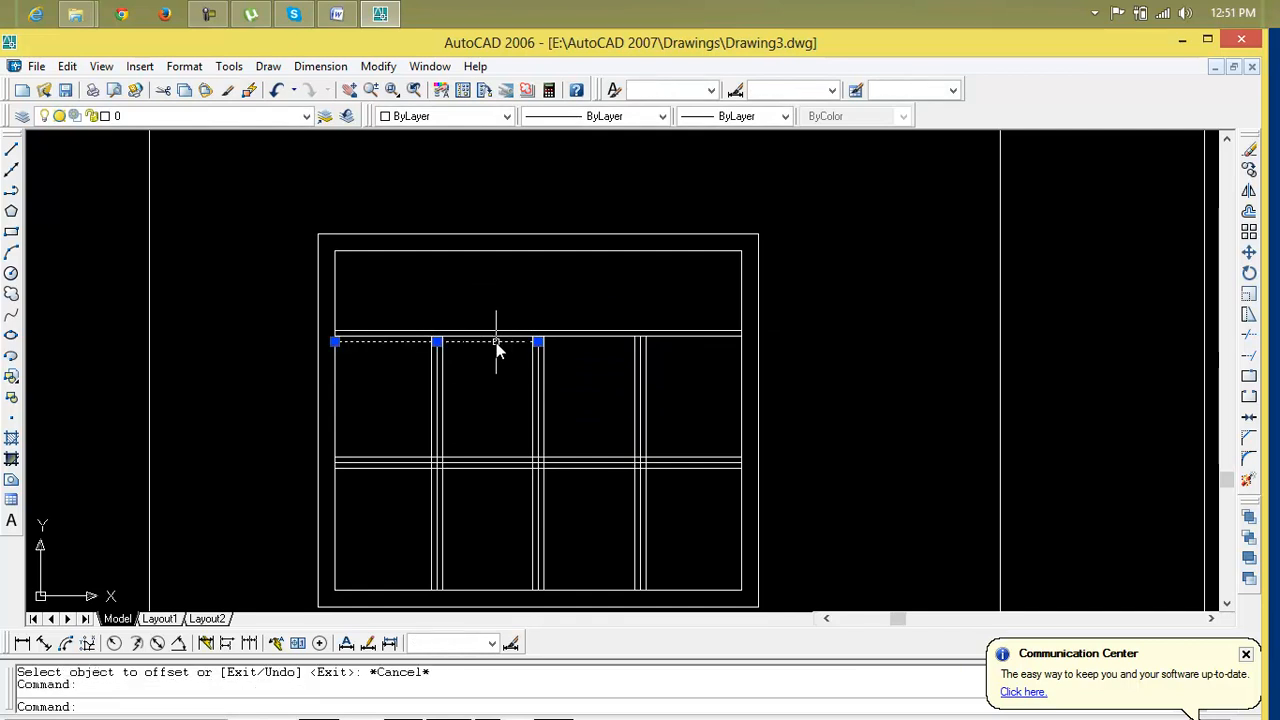
pyautogui.press('Delete')
pyautogui.click(467, 343)
pyautogui.press('Delete')
# Erase the original centre lines of the middle mullion and the middle rail
pyautogui.scroll(-2, 450, 385)
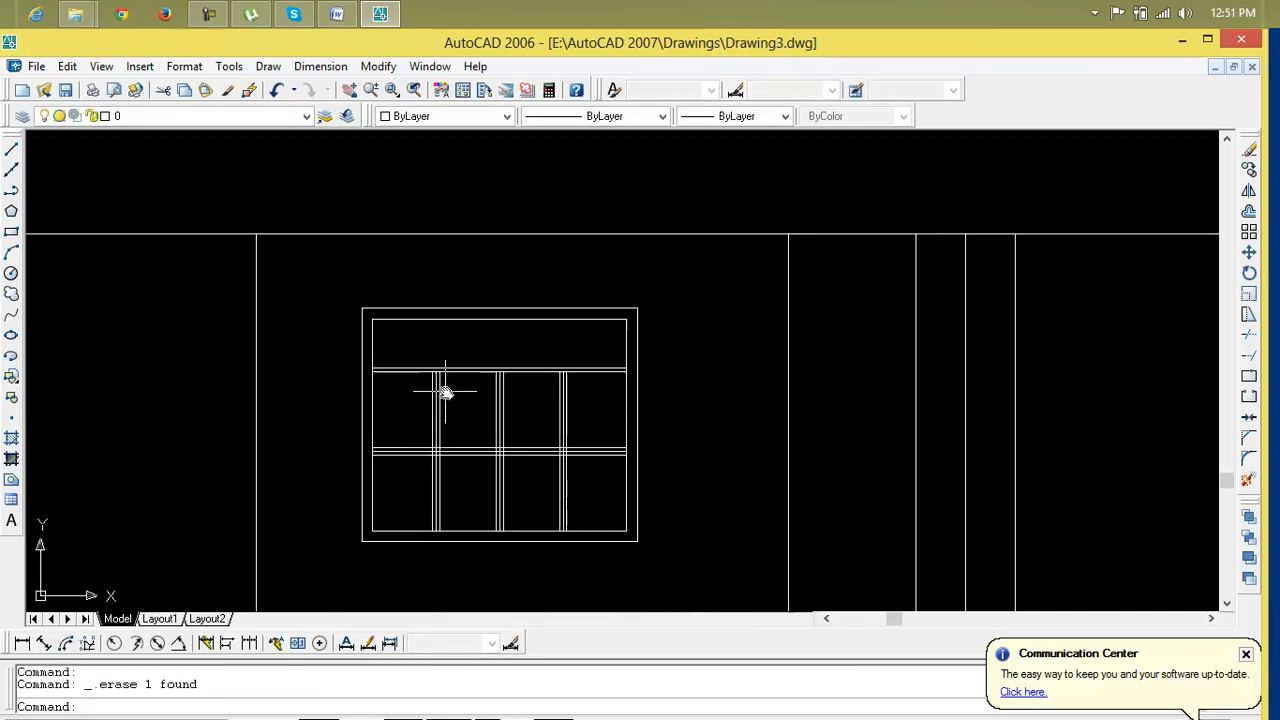
pyautogui.scroll(5, 425, 393)
pyautogui.click(417, 404)
pyautogui.press('Delete')
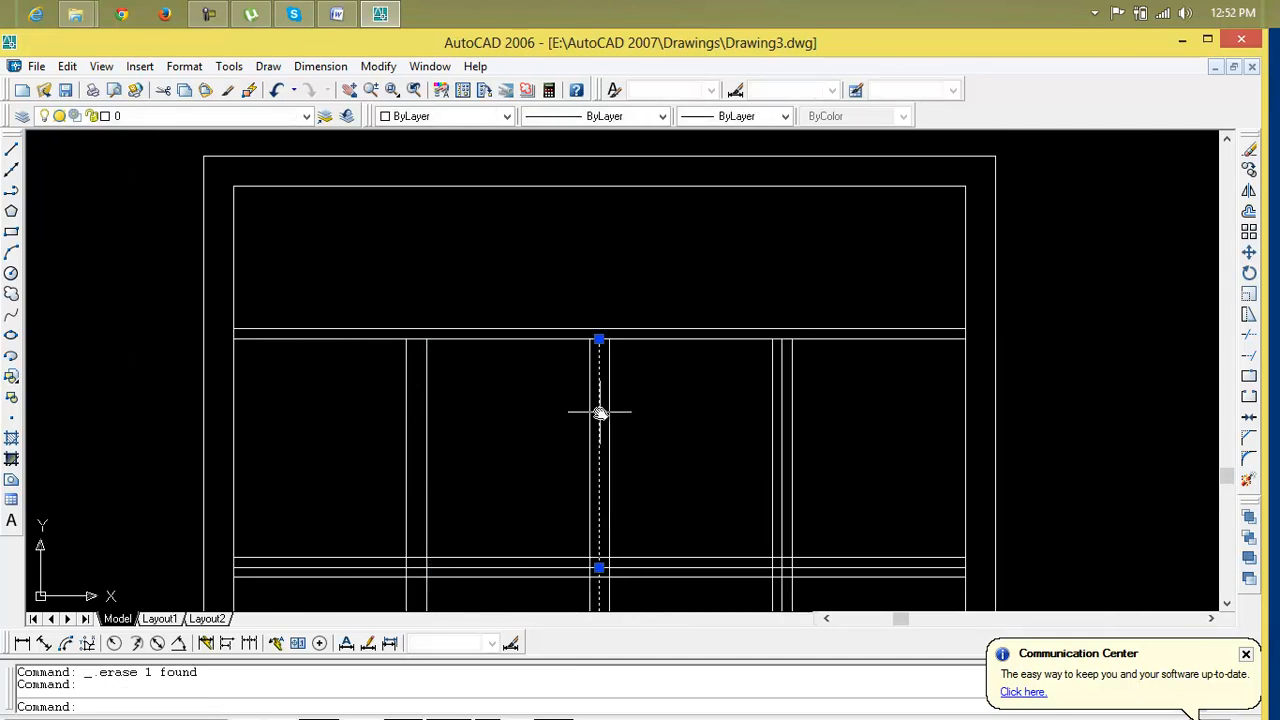
pyautogui.scroll(-2, 749, 537)
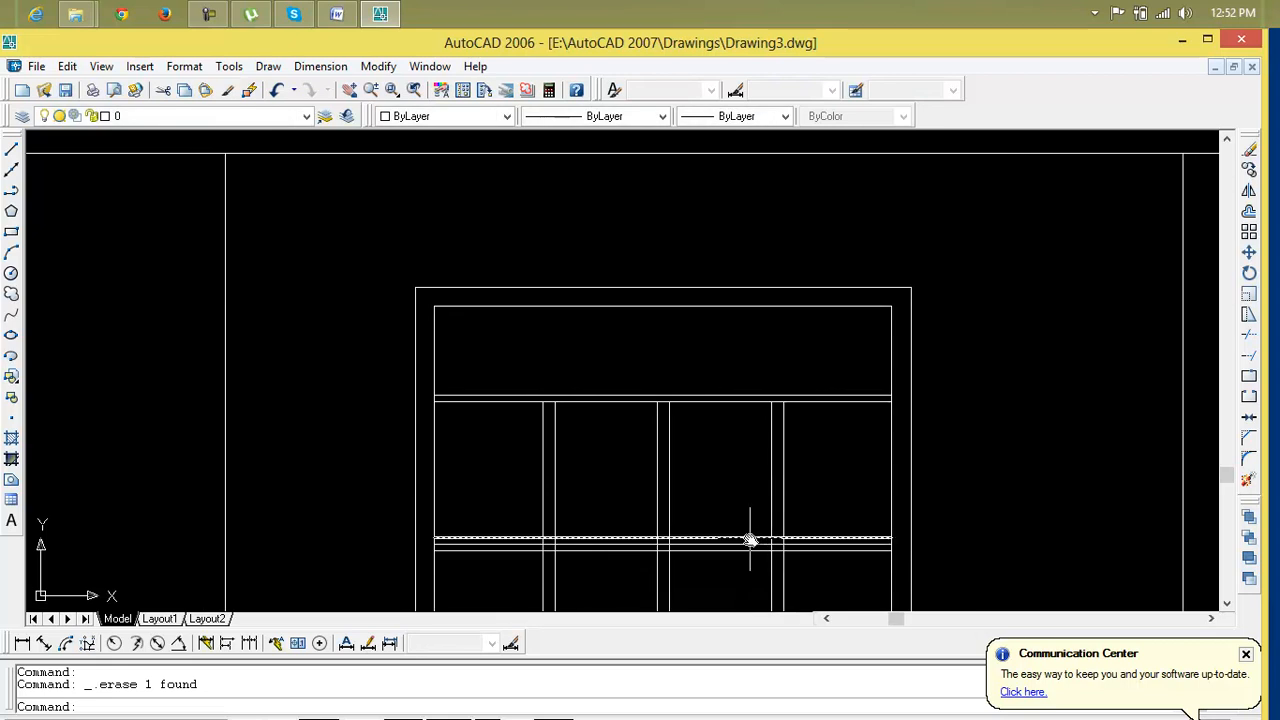
pyautogui.scroll(4, 731, 551)
pyautogui.click(729, 553)
pyautogui.press('Delete')
# Start Trim with all objects as cutting edges and trim the overlapping segments along the transom
pyautogui.scroll(-4, 731, 551)
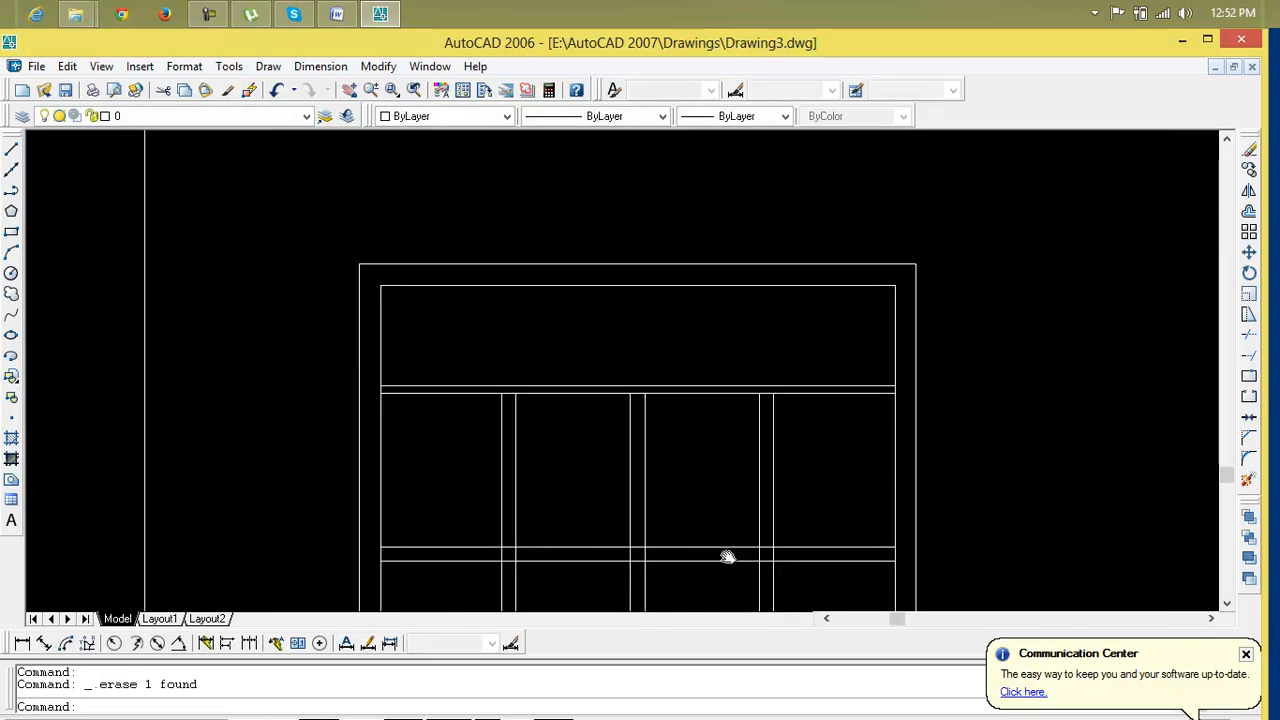
pyautogui.write('tr')
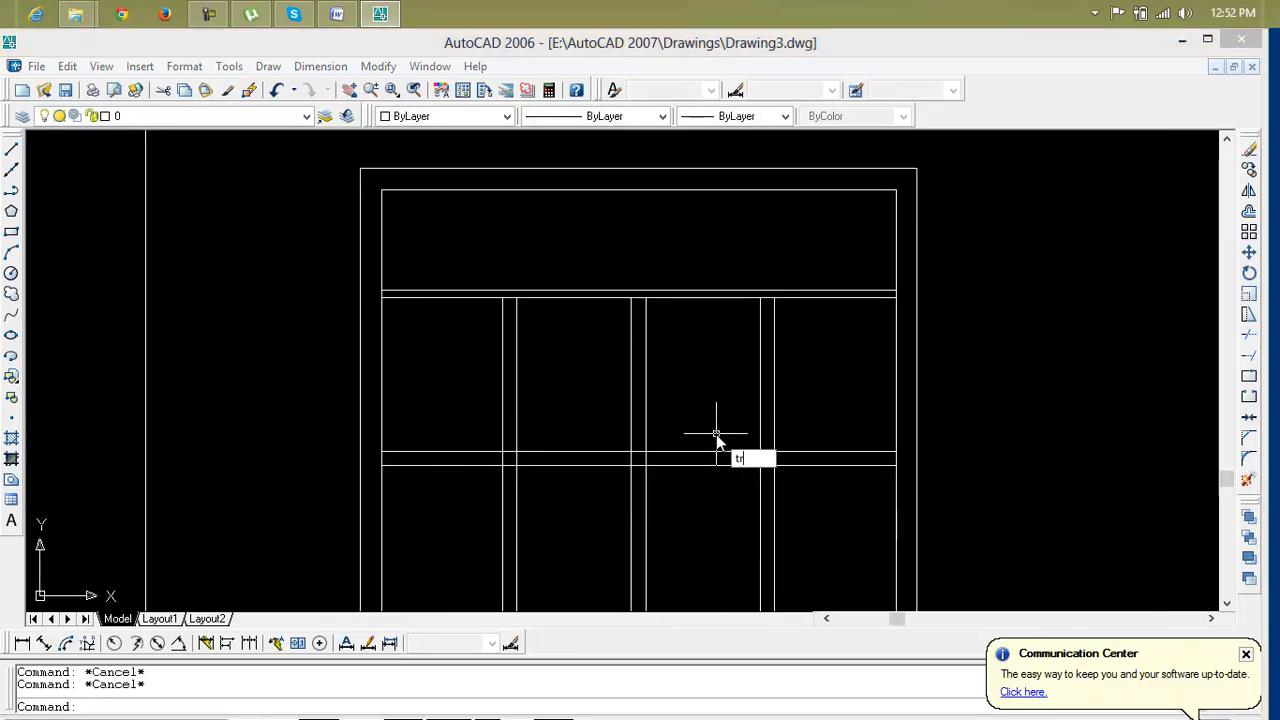
pyautogui.press('Return')
pyautogui.press('Return')
pyautogui.scroll(5, 474, 366)
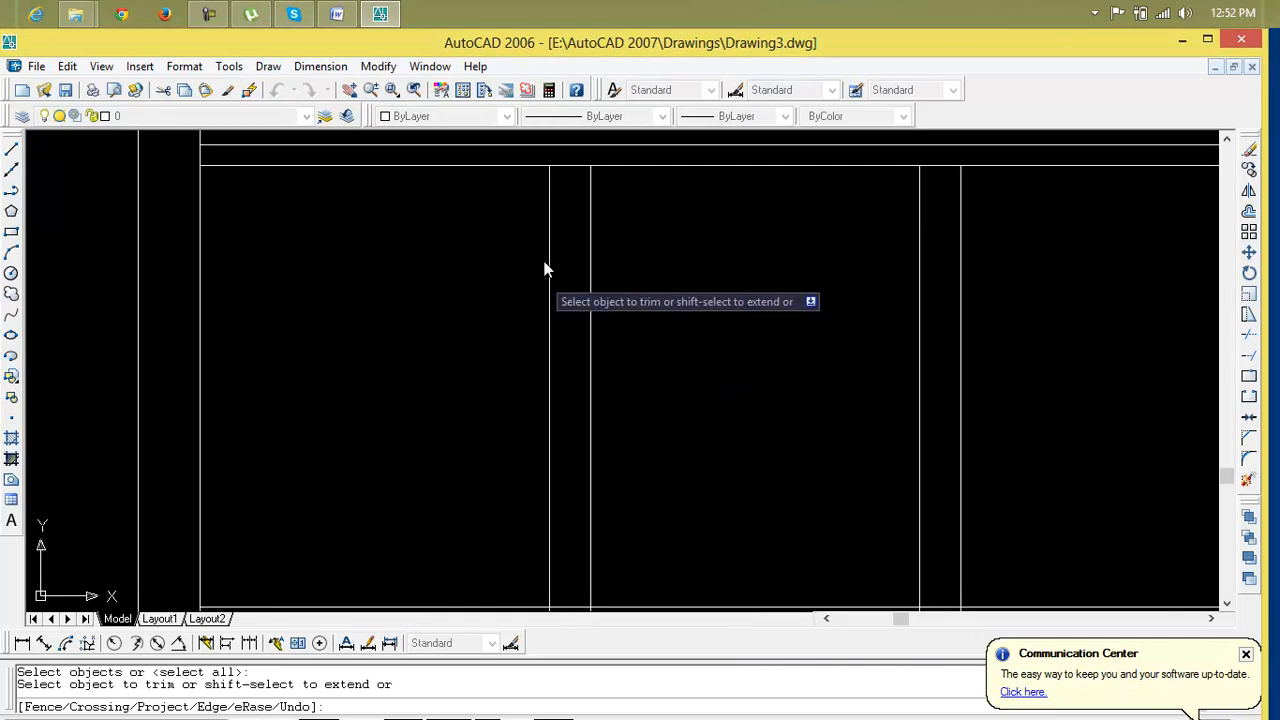
pyautogui.click(563, 166)
pyautogui.click(563, 166)
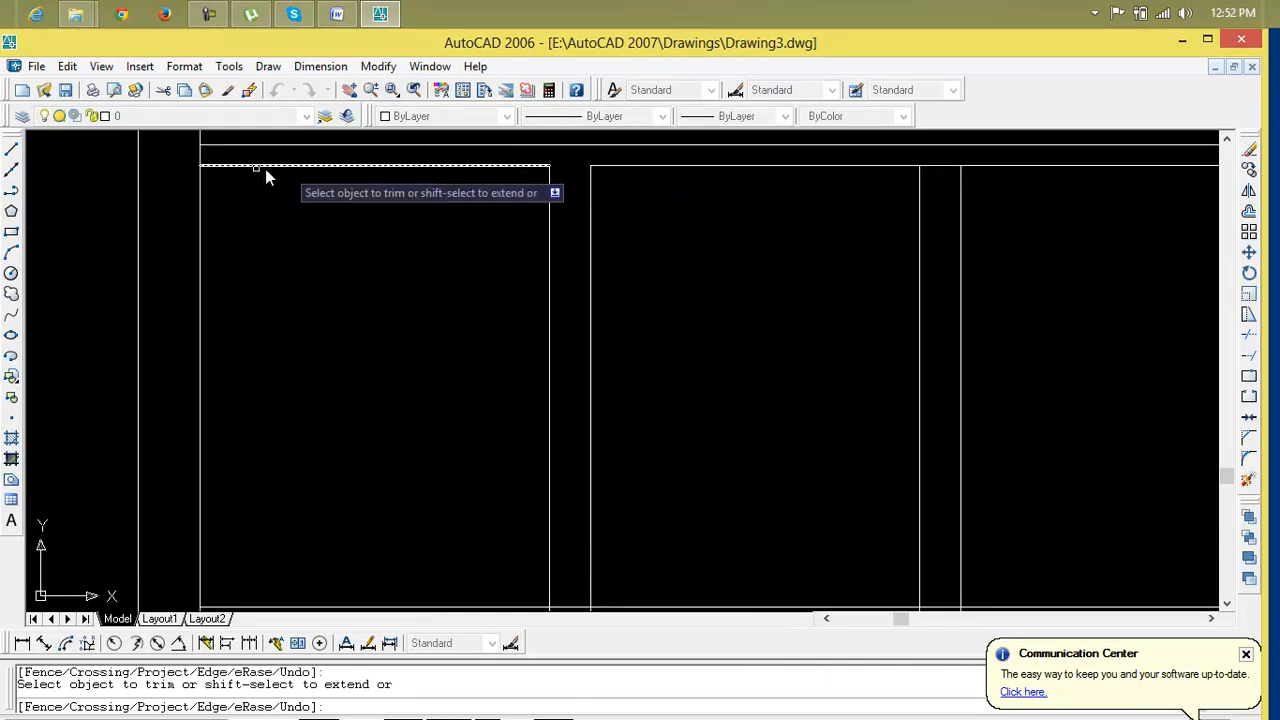
pyautogui.click(202, 157)
pyautogui.scroll(-4, 274, 218)
pyautogui.scroll(-4, 585, 281)
pyautogui.moveTo(585, 281); pyautogui.dragTo(317, 343, button='middle')
pyautogui.scroll(9, 597, 328)
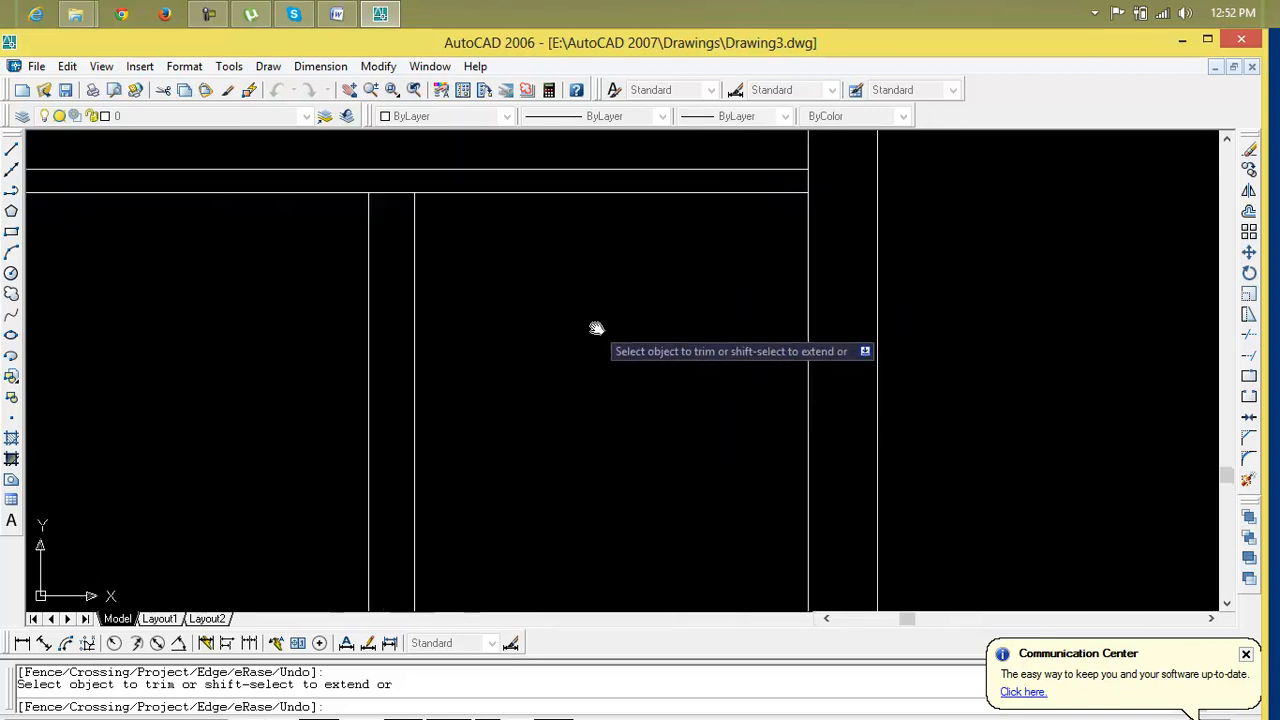
pyautogui.click(805, 180)
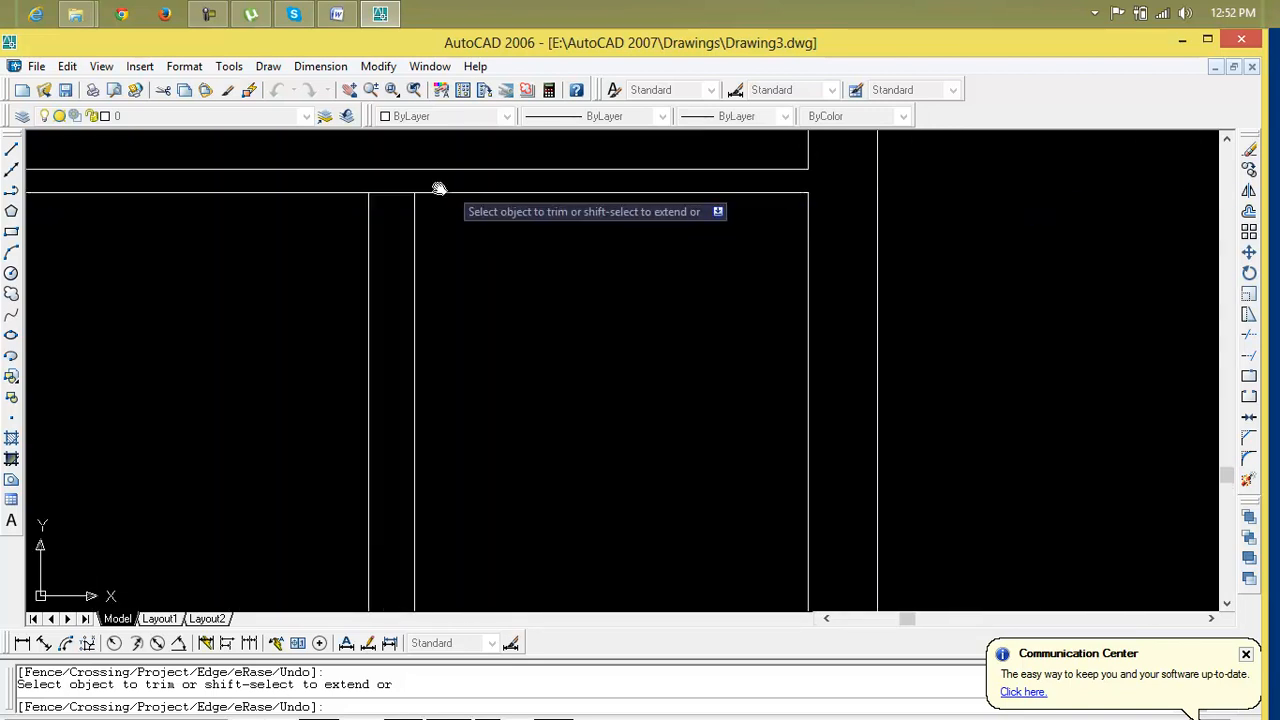
# Trim the crossing segments where the doubled mullions meet the doubled middle rail
pyautogui.scroll(-2, 410, 270)
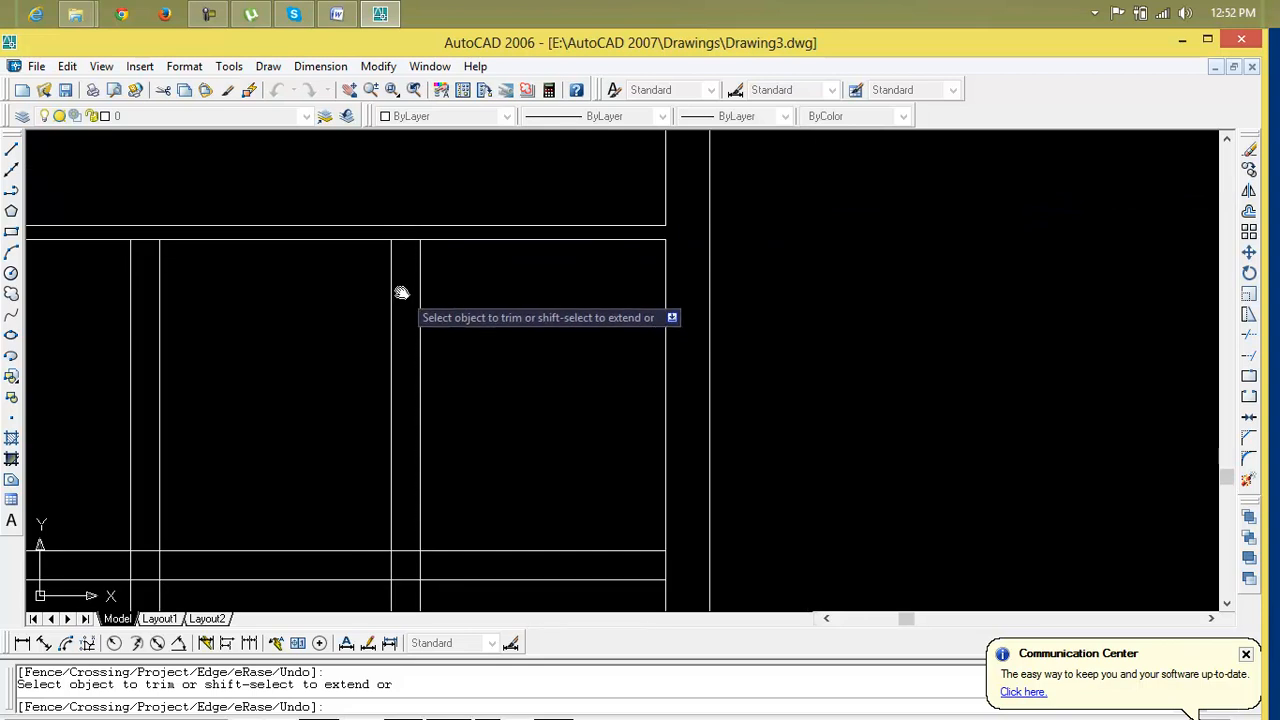
pyautogui.scroll(-3, 400, 330)
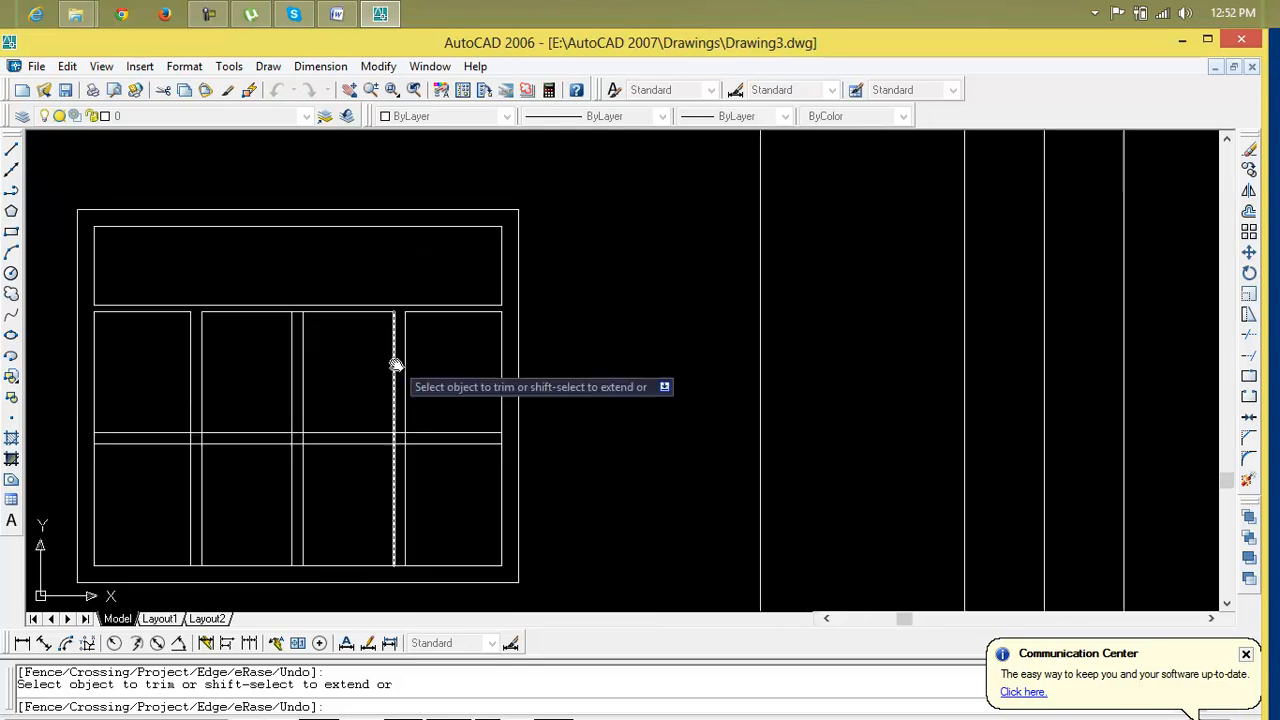
pyautogui.scroll(1, 525, 350)
pyautogui.scroll(1, 525, 350)
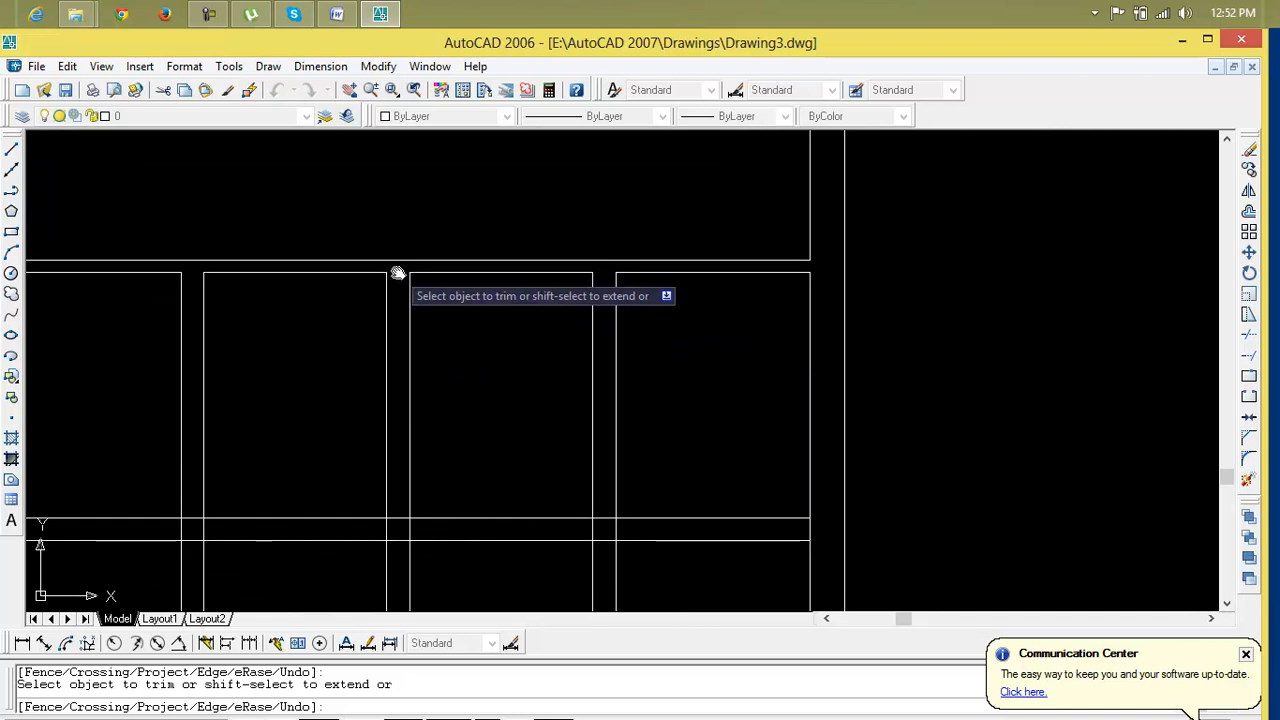
pyautogui.scroll(-2, 400, 320)
pyautogui.moveTo(403, 343); pyautogui.dragTo(431, 282, button='middle')
pyautogui.scroll(4, 420, 343)
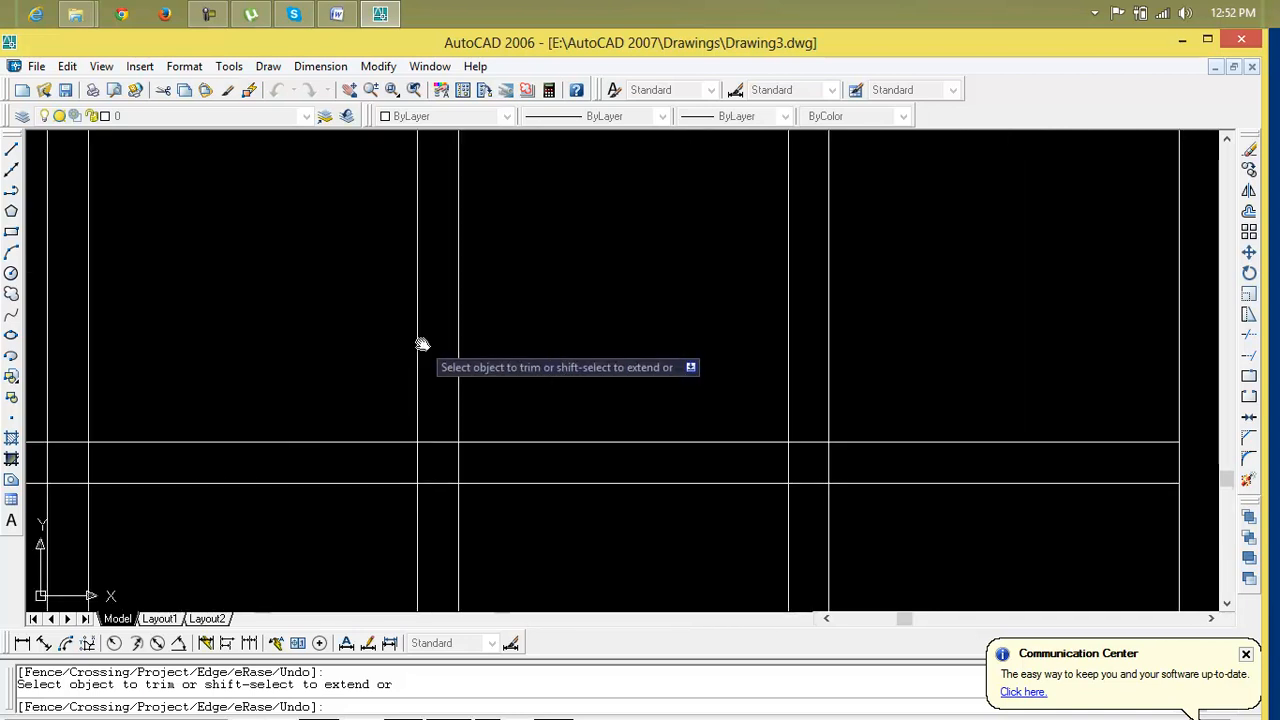
pyautogui.click(435, 404)
pyautogui.click(434, 566)
pyautogui.click(488, 466)
pyautogui.click(351, 466)
pyautogui.click(484, 452)
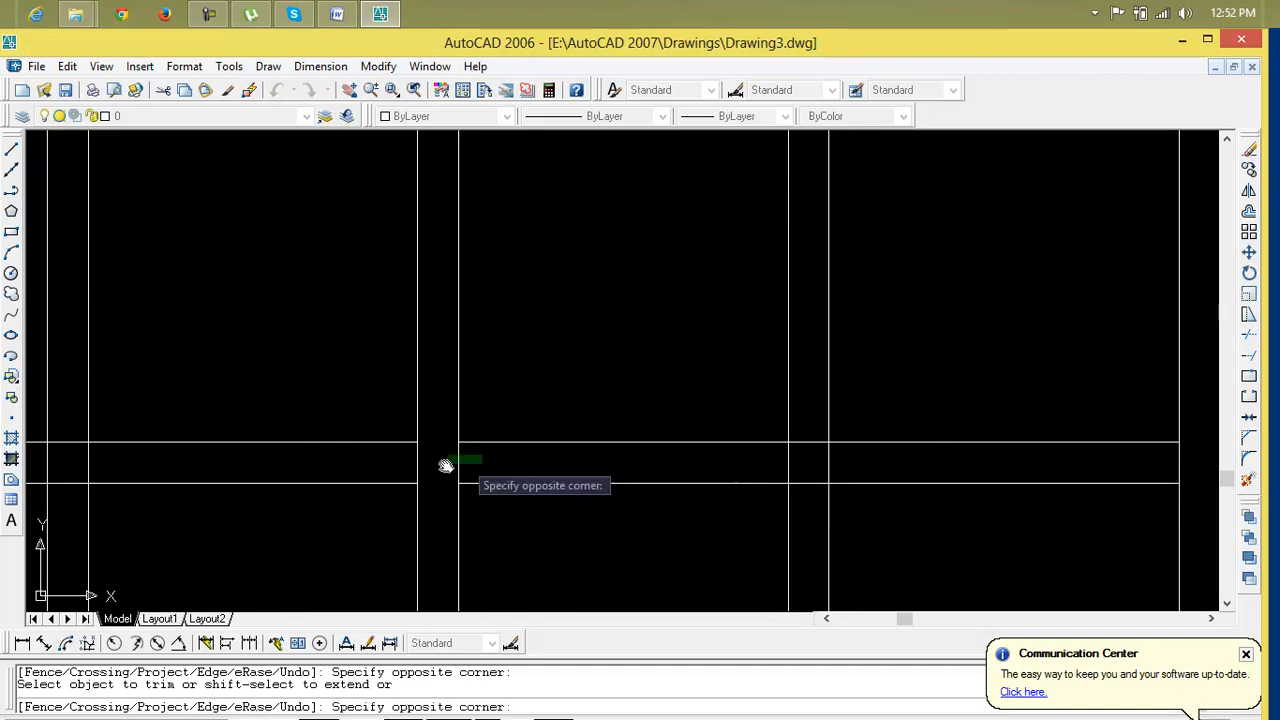
pyautogui.click(389, 466)
pyautogui.click(802, 429)
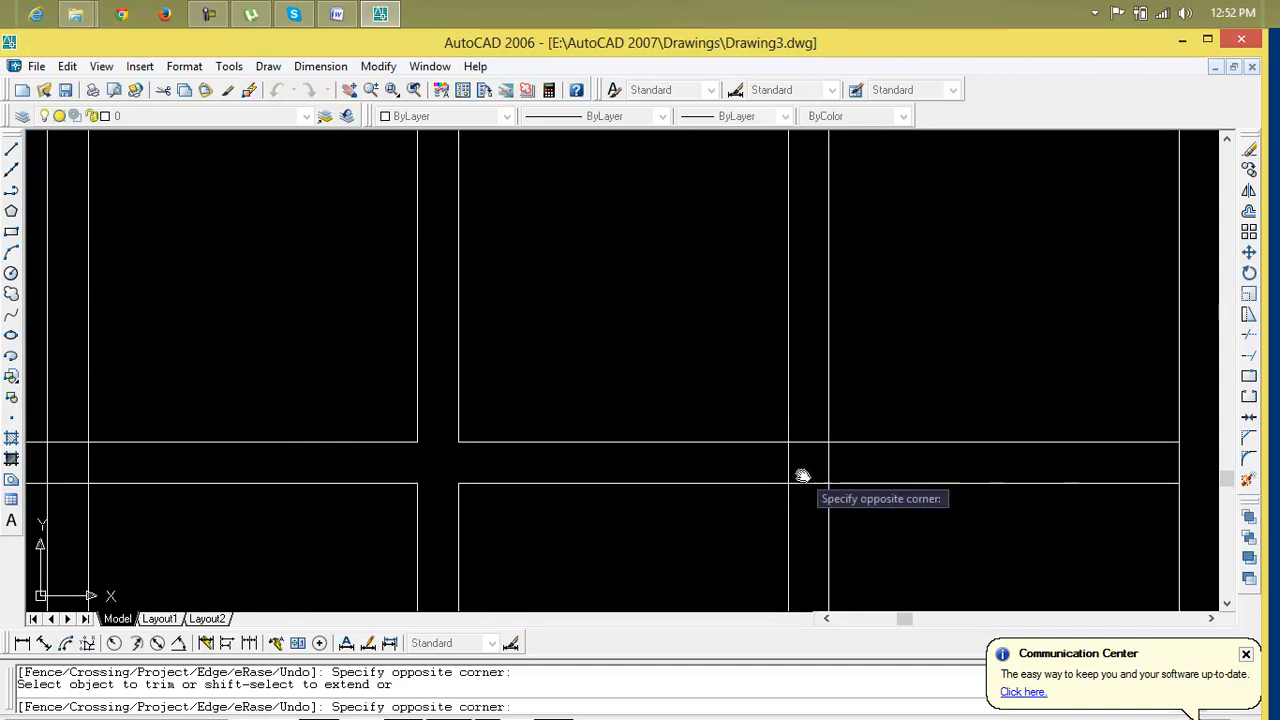
pyautogui.click(820, 502)
pyautogui.click(762, 463)
pyautogui.scroll(-5, 740, 478)
pyautogui.scroll(6, 963, 443)
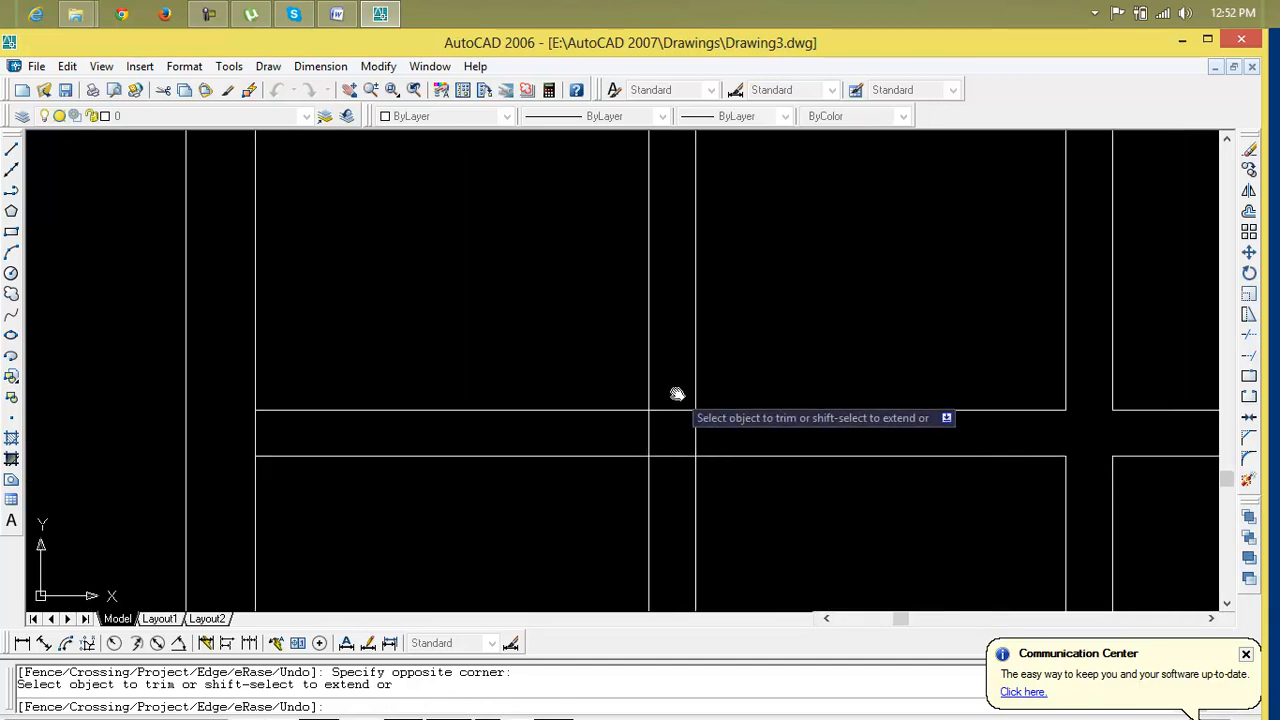
pyautogui.click(679, 474)
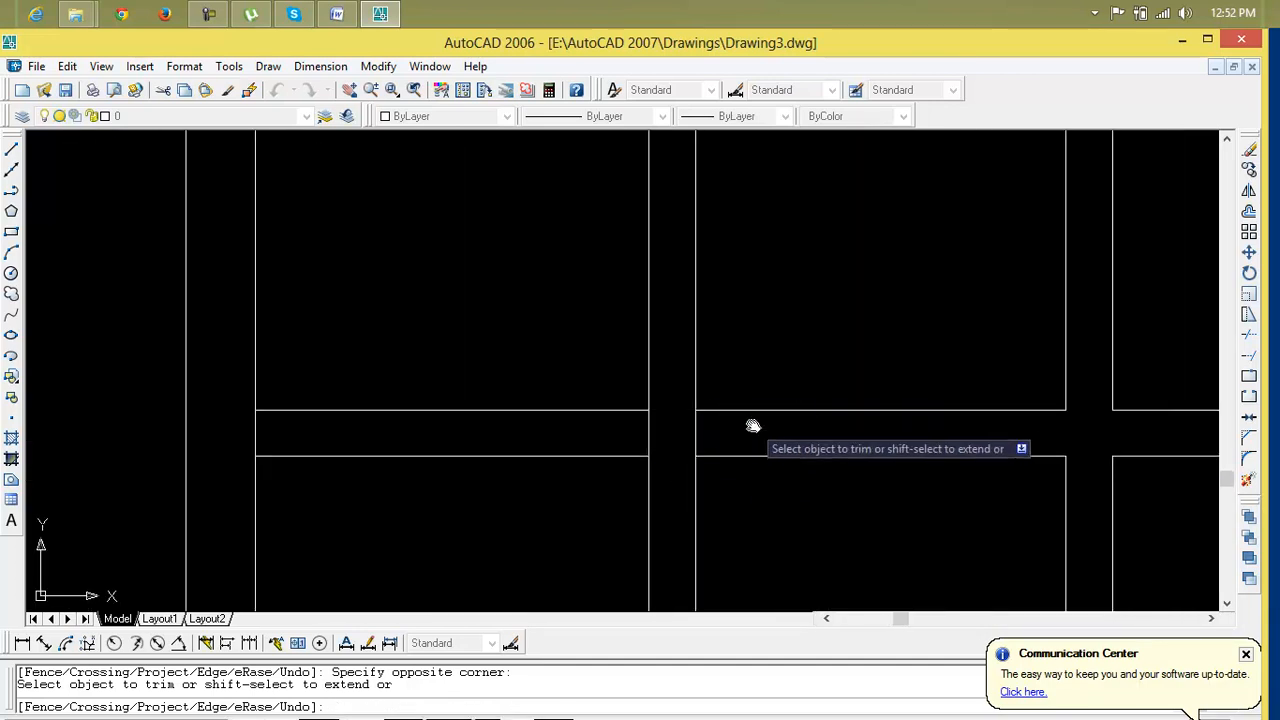
# Continue trimming the overlapping mullion and rail lines at the remaining pane corners
pyautogui.click(613, 440)
pyautogui.scroll(-4, 634, 449)
pyautogui.scroll(3, 620, 443)
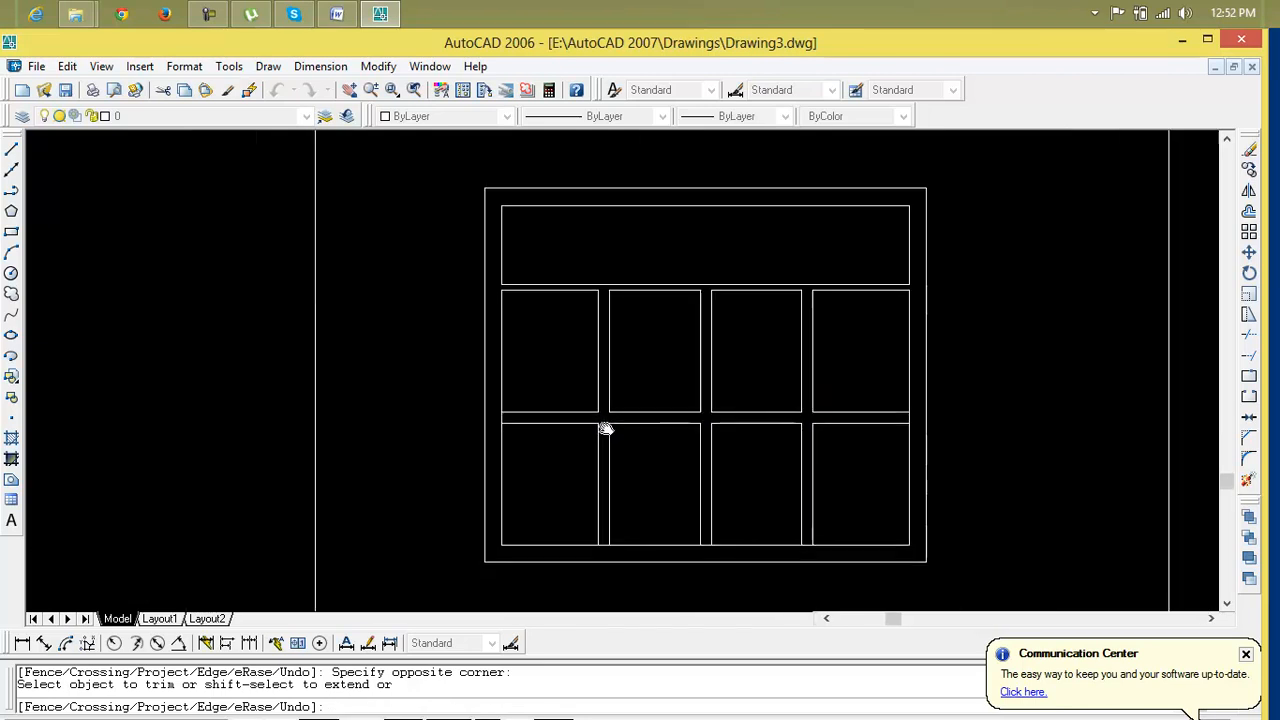
pyautogui.scroll(5, 852, 389)
pyautogui.click(845, 403)
pyautogui.click(777, 411)
pyautogui.scroll(-4, 777, 411)
pyautogui.moveTo(713, 431); pyautogui.dragTo(1234, 398, button='middle')
pyautogui.scroll(5, 696, 388)
pyautogui.click(586, 384)
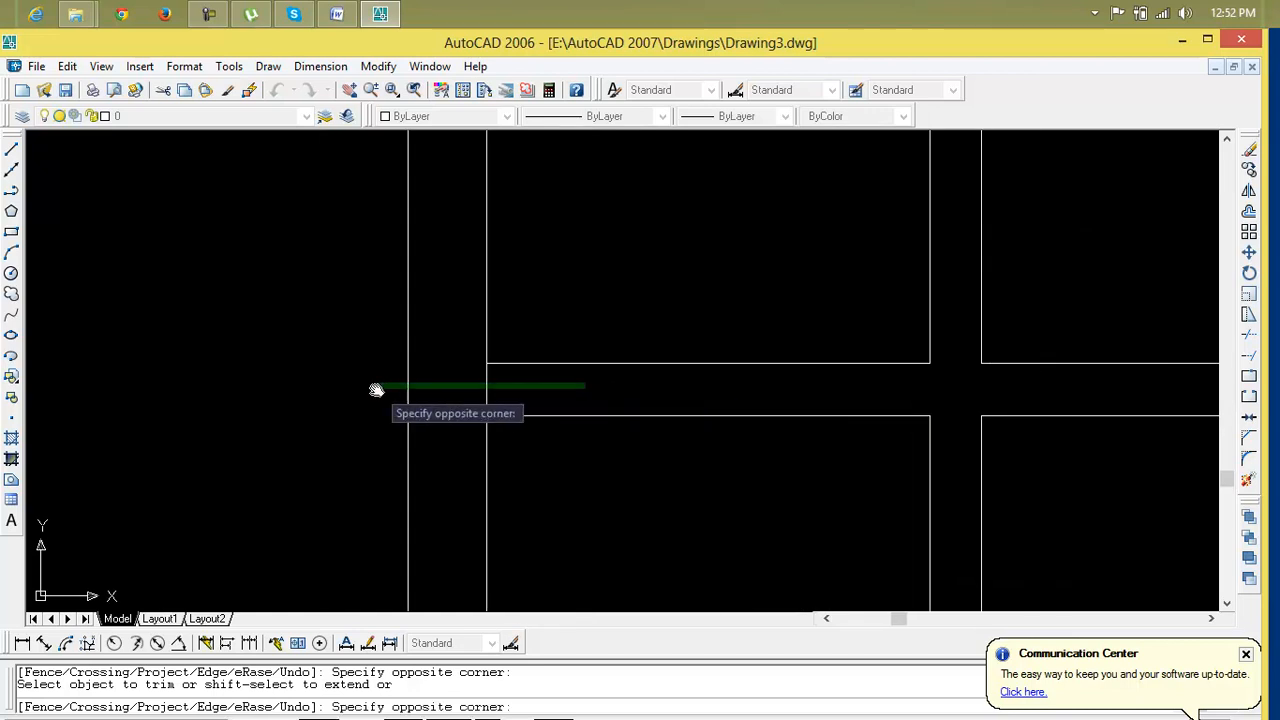
pyautogui.click(420, 396)
pyautogui.scroll(-5, 440, 412)
pyautogui.moveTo(500, 443); pyautogui.dragTo(491, 351, button='middle')
pyautogui.scroll(5, 491, 351)
pyautogui.click(507, 400)
pyautogui.click(510, 431)
pyautogui.click(710, 404)
pyautogui.click(720, 426)
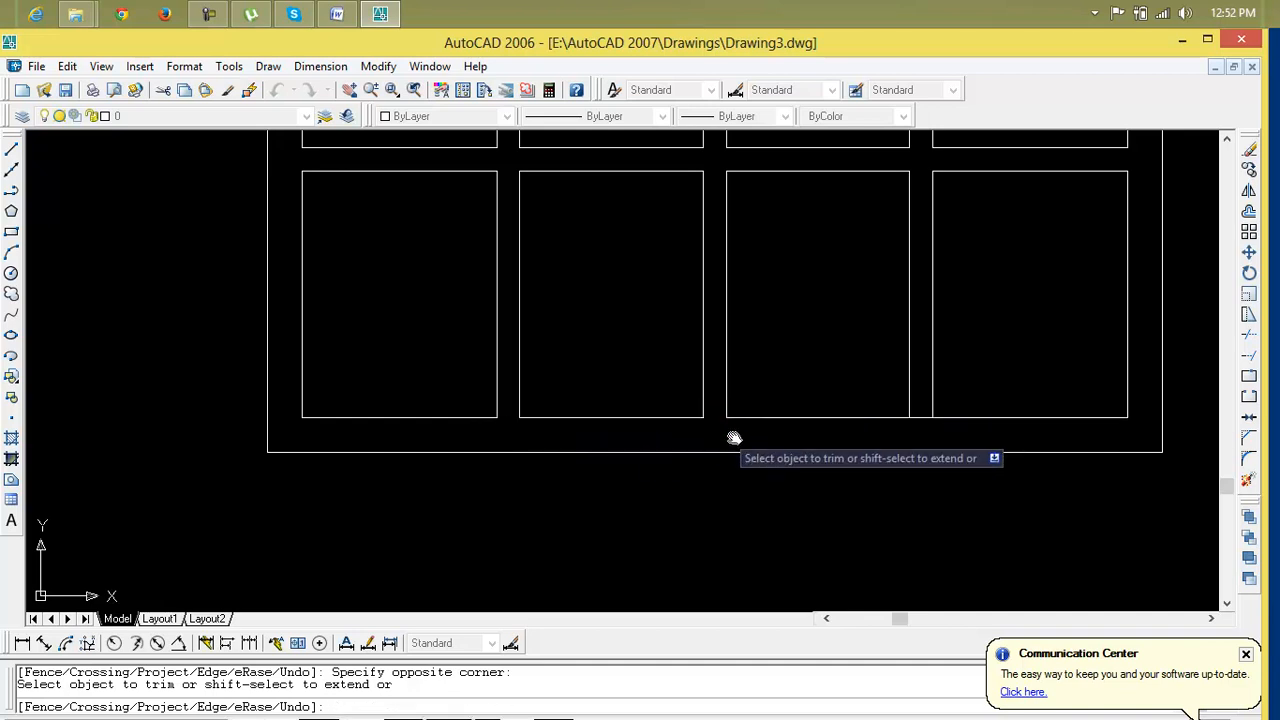
# Trim the last overlapping segment at the bottom of the right mullion and exit Trim
pyautogui.click(918, 402)
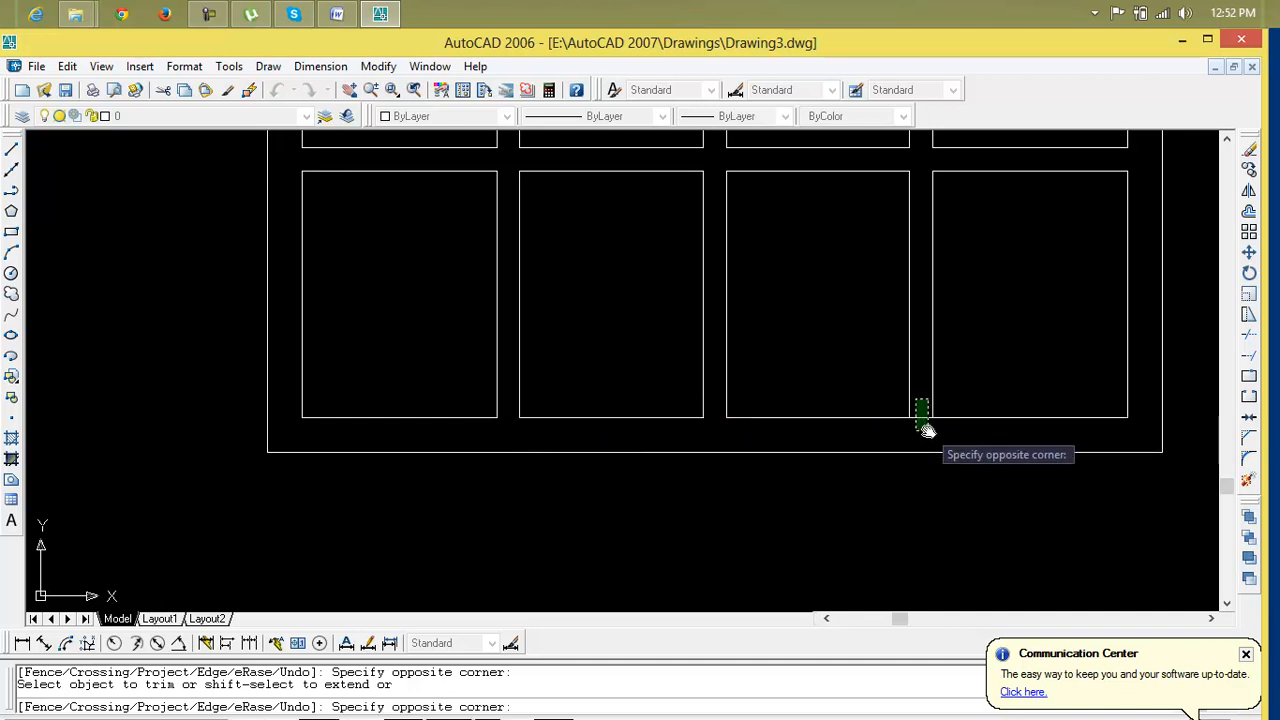
pyautogui.click(1003, 437)
pyautogui.scroll(-4, 1157, 431)
pyautogui.moveTo(1063, 461); pyautogui.dragTo(629, 567, button='middle')
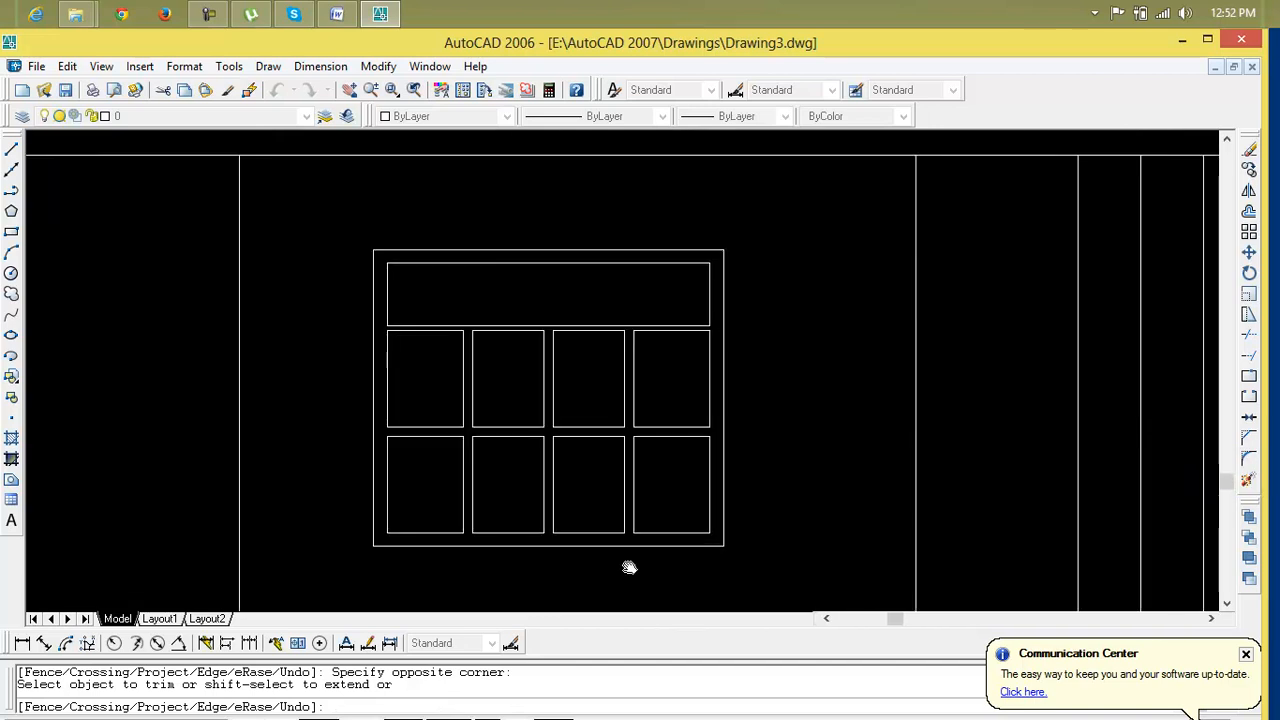
pyautogui.press('Escape')
pyautogui.press('Escape')
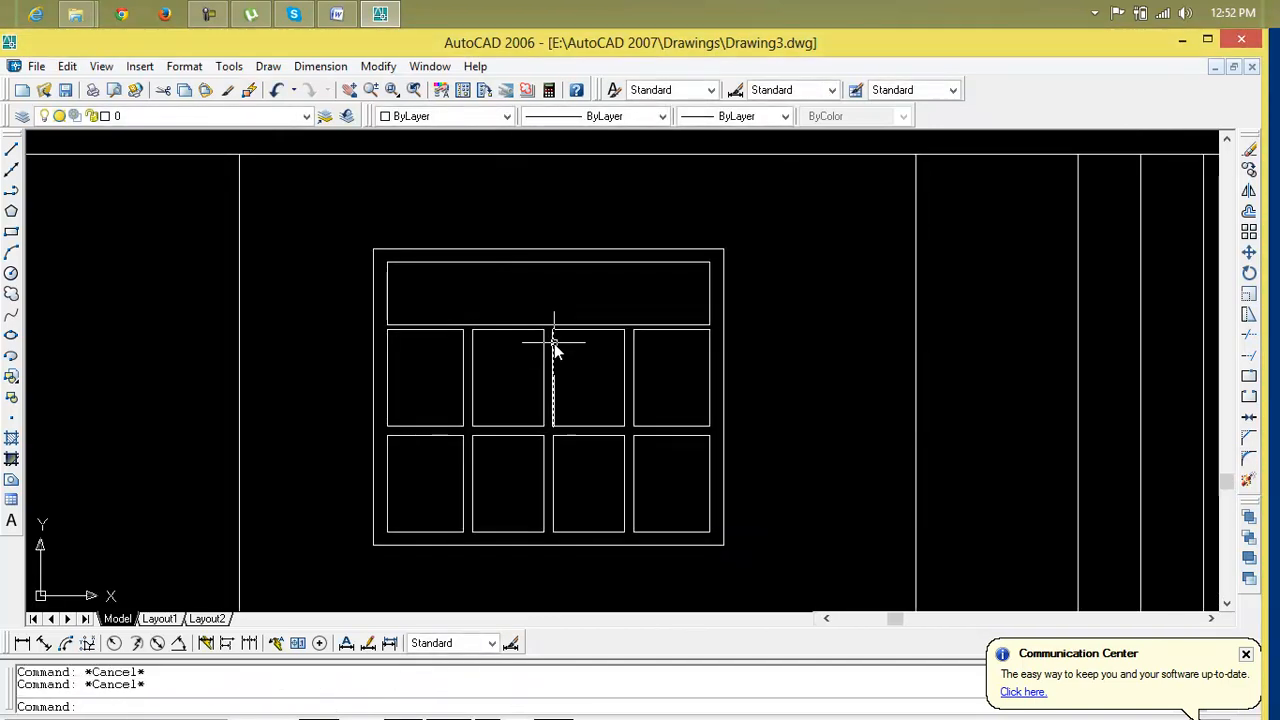
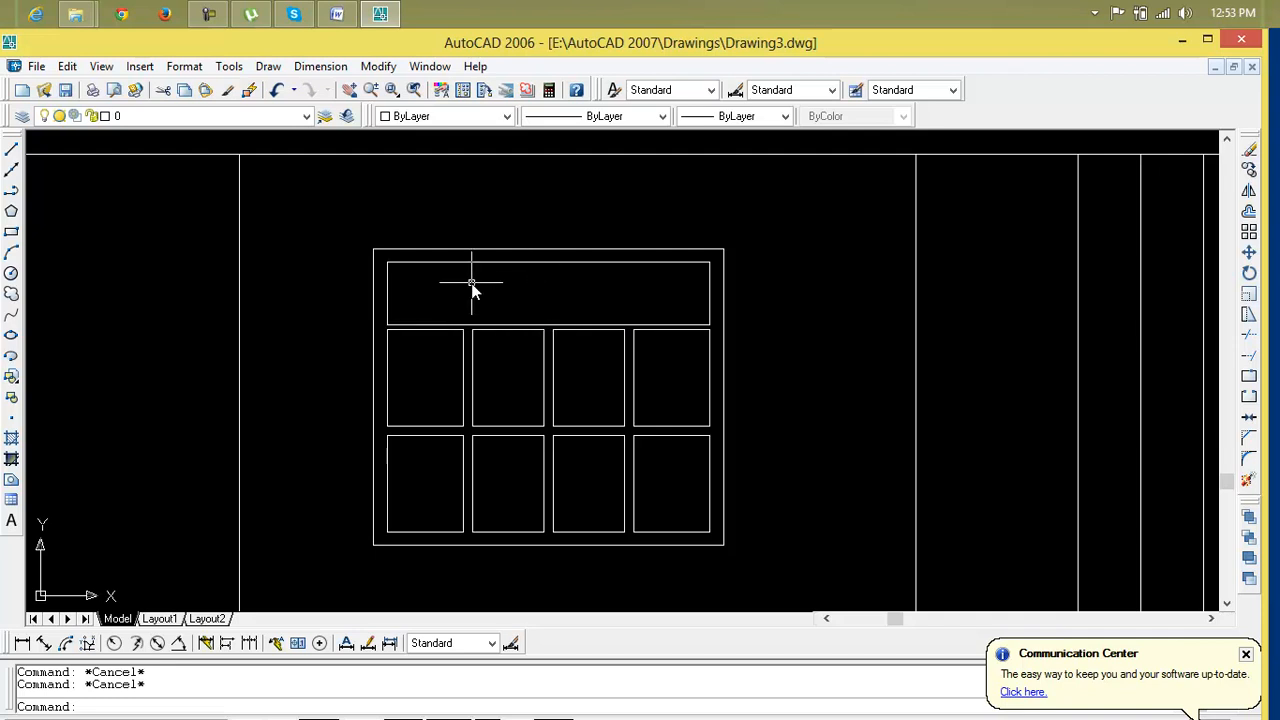
# Draw a three-point arc across the transom from its lower-left corner through its top middle to its lower-right corner
pyautogui.scroll(-2, 472, 284)
pyautogui.moveTo(472, 295); pyautogui.dragTo(457, 349, button='middle')
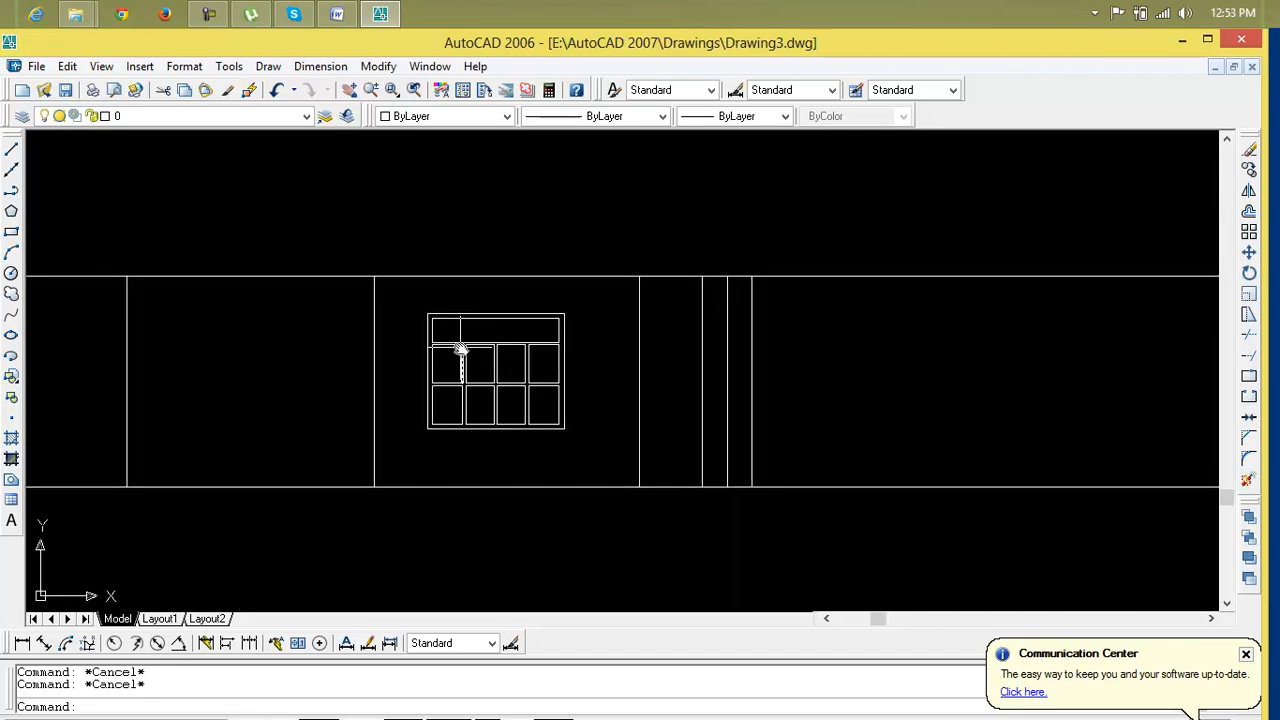
pyautogui.scroll(5, 460, 348)
pyautogui.write('a')
pyautogui.press('Return')
pyautogui.click(331, 326)
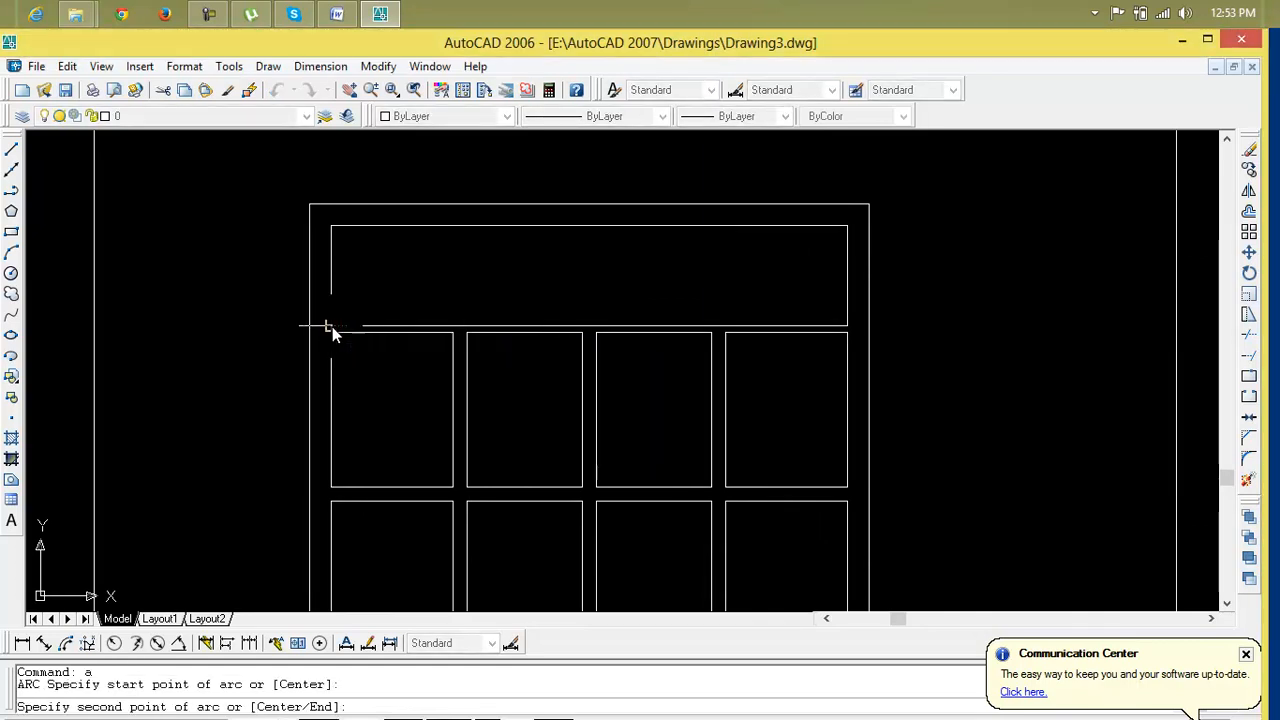
pyautogui.click(591, 232)
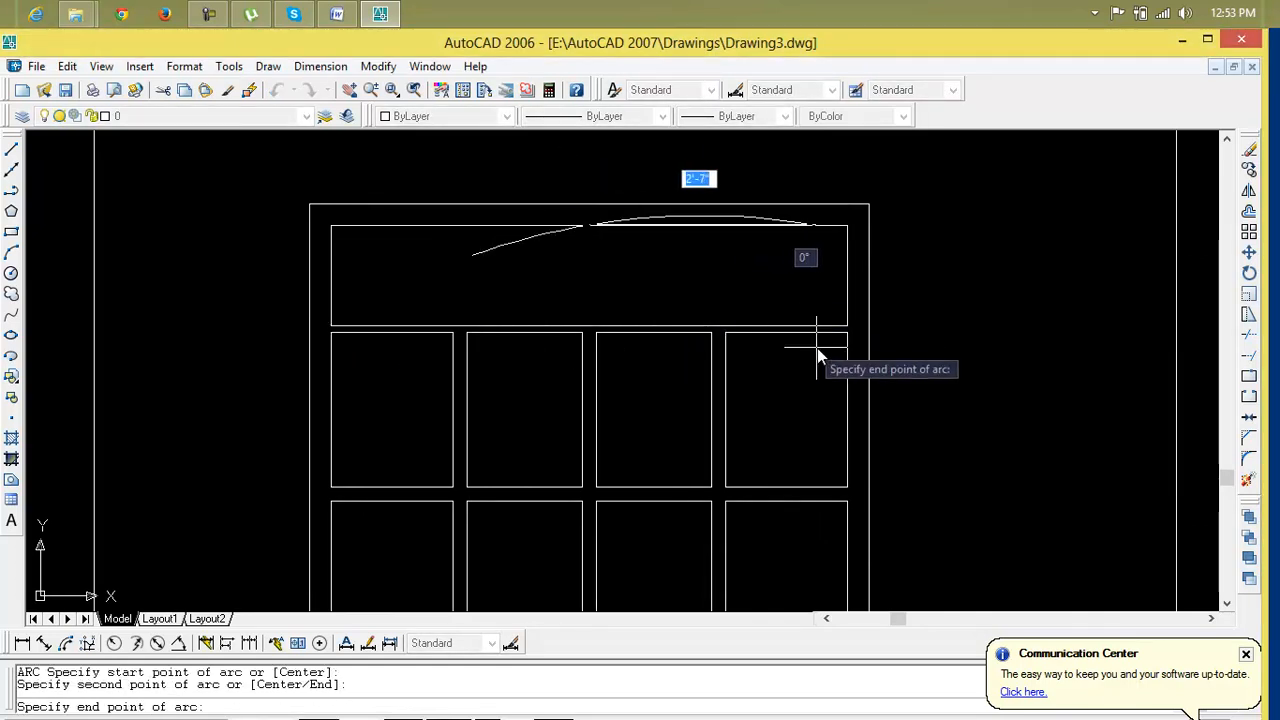
pyautogui.click(847, 327)
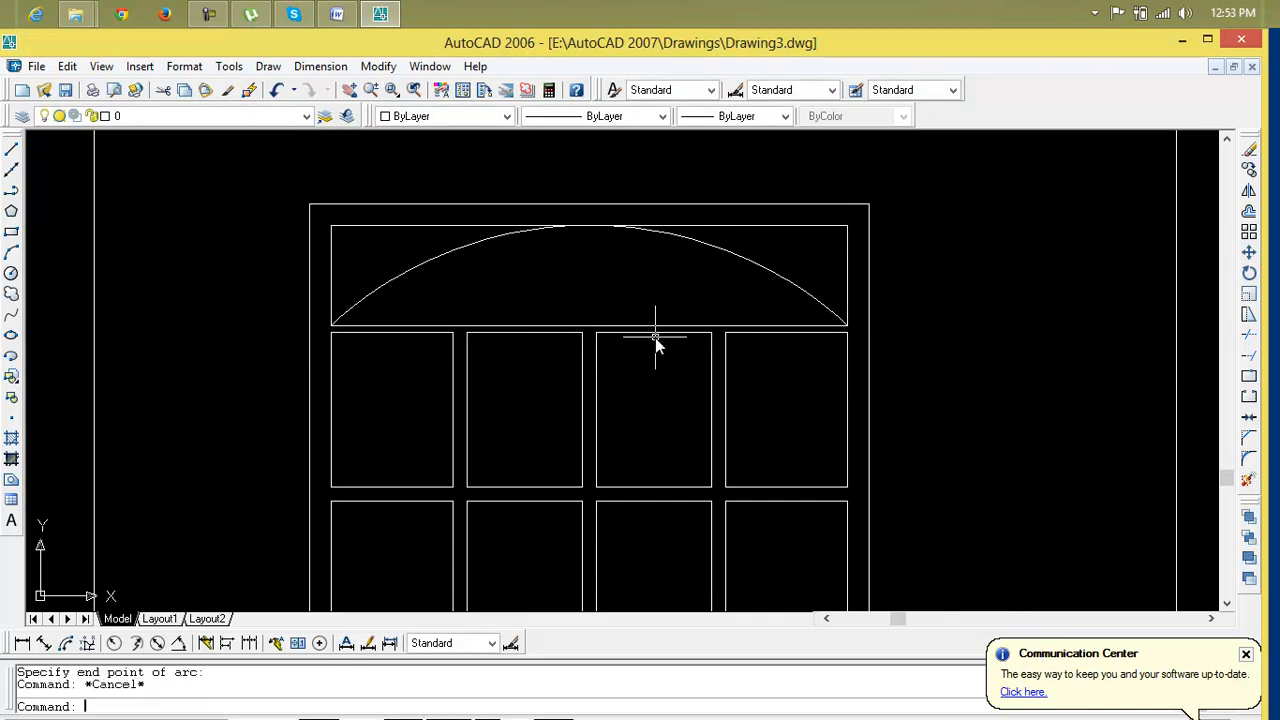
pyautogui.write('o')
pyautogui.press('Return')
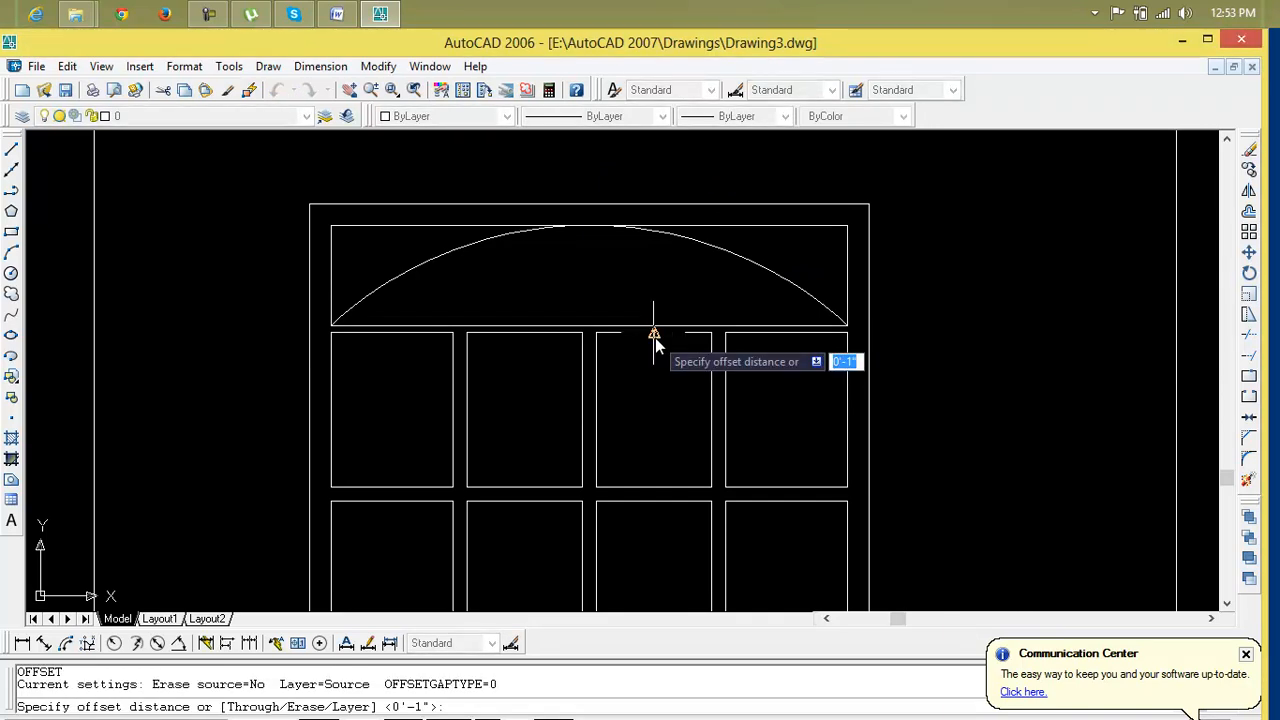
pyautogui.write('9')
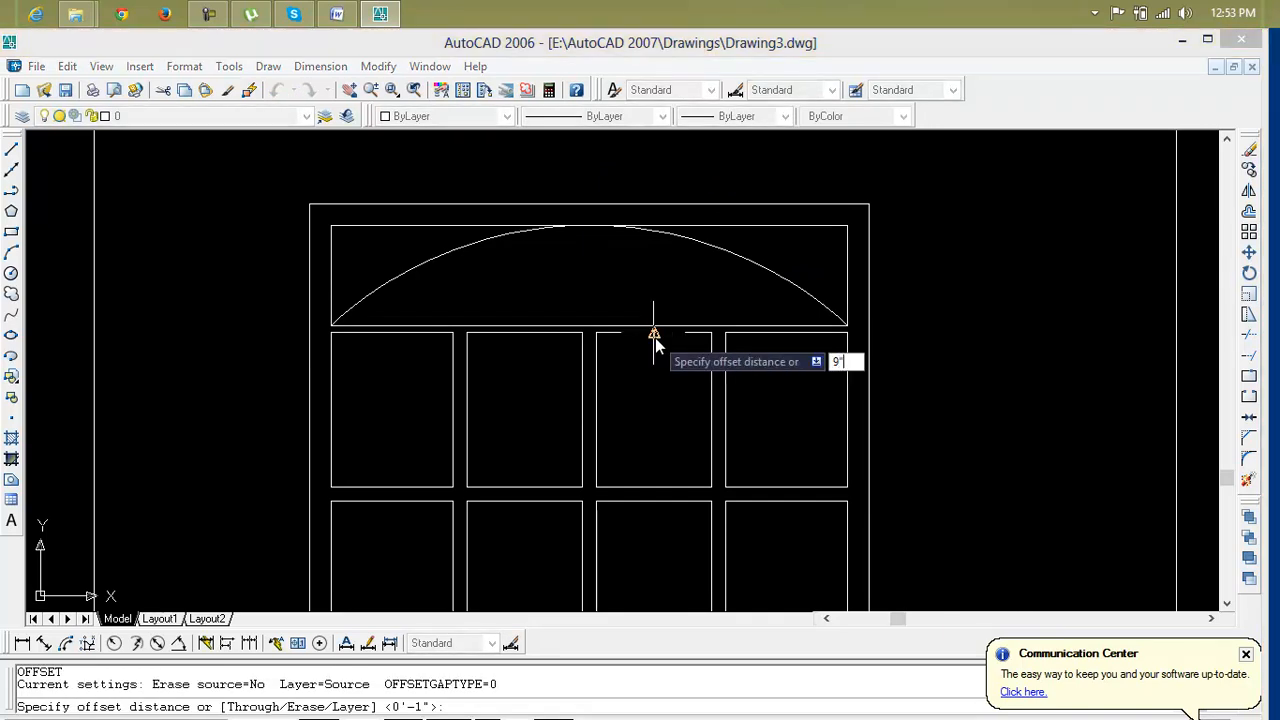
pyautogui.press('Return')
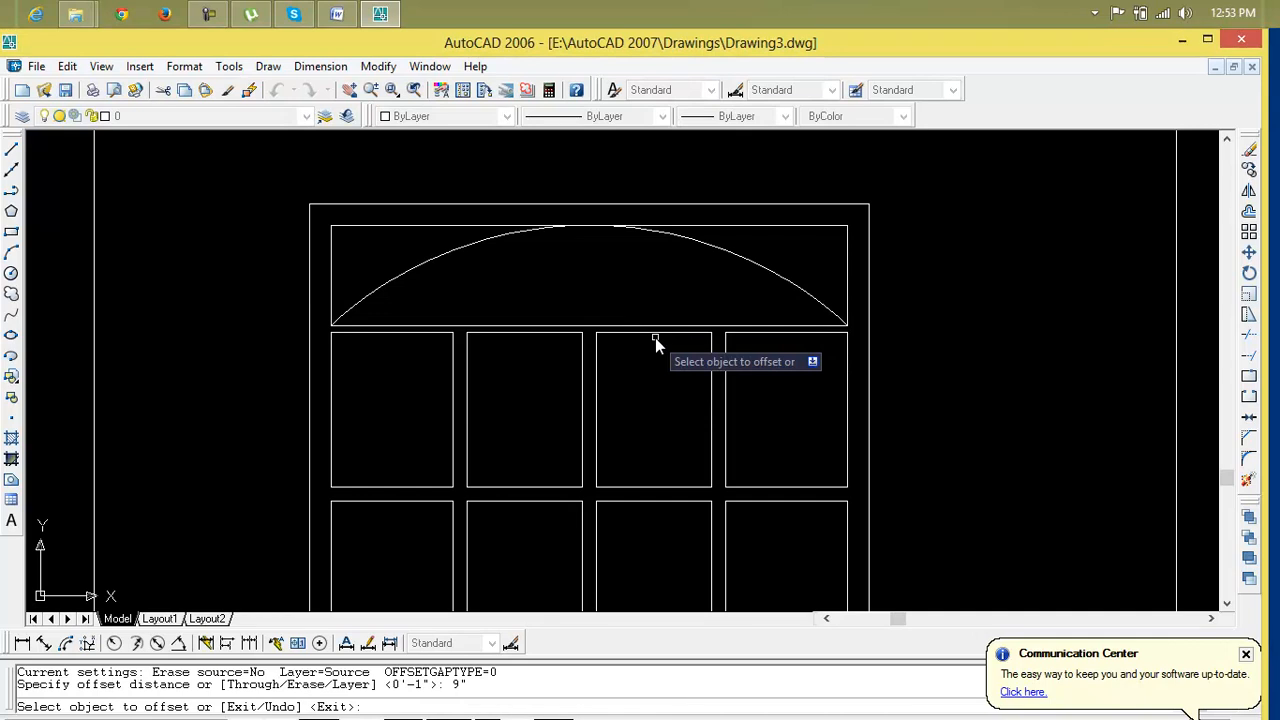
pyautogui.press('Escape')
# Offset the transom arc 2" inward to form a doubled arch
pyautogui.press('Escape')
pyautogui.write('o')
pyautogui.press('Return')
pyautogui.write('2')
pyautogui.press('Return')
pyautogui.click(759, 268)
pyautogui.click(745, 305)
pyautogui.press('Escape')
pyautogui.press('Escape')
pyautogui.press('Escape')
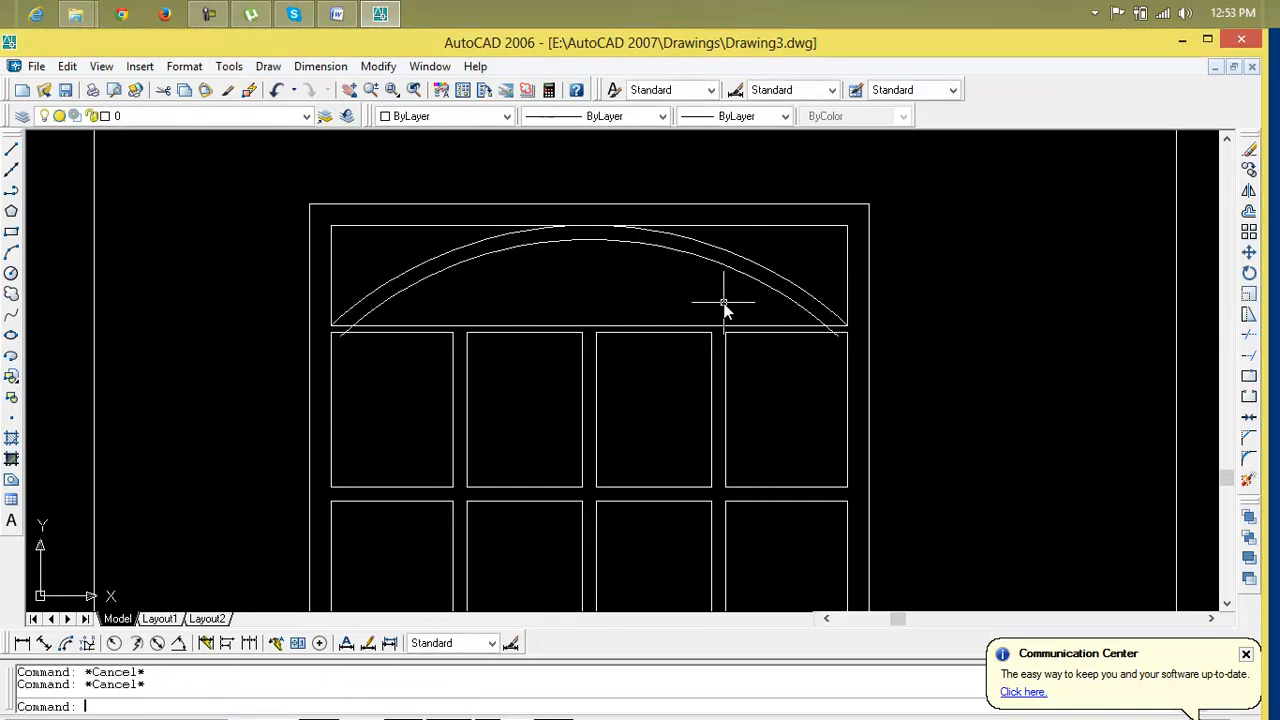
# Trim the inner arc's end that extends below the transom's bottom line, then exit Trim
pyautogui.write('tr')
pyautogui.press('Return')
pyautogui.press('Return')
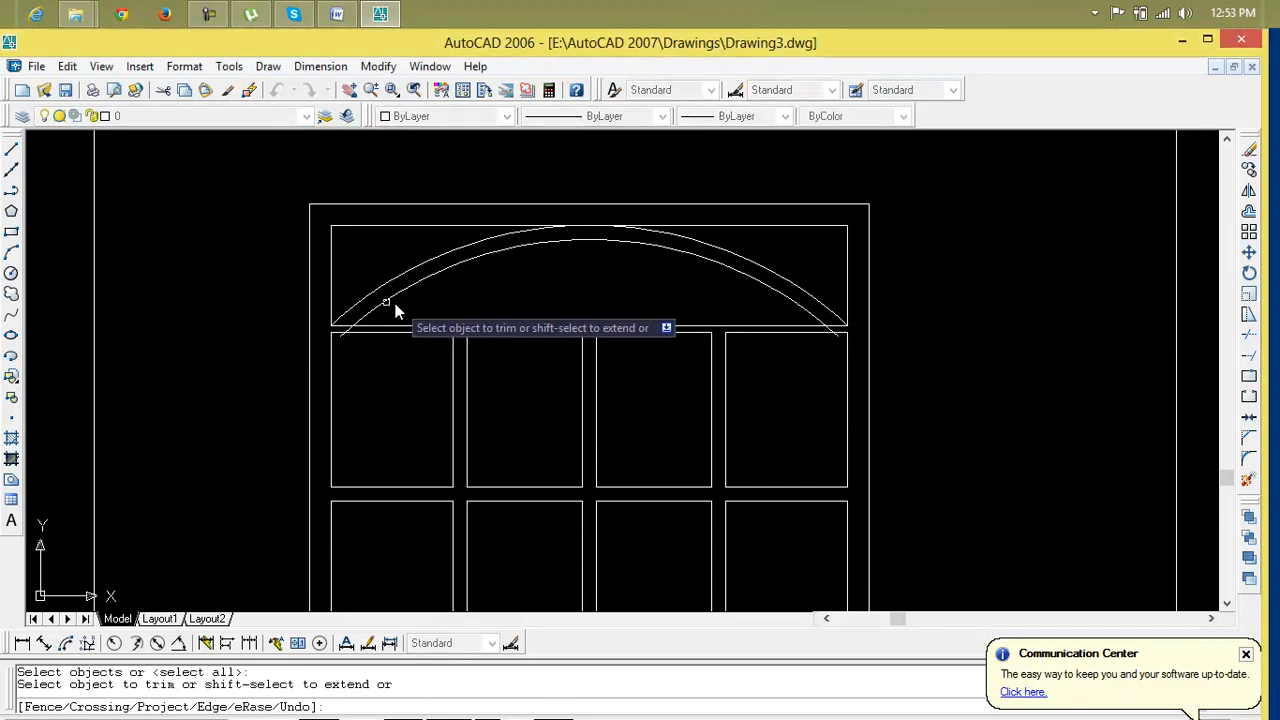
pyautogui.scroll(4, 355, 330)
pyautogui.click(340, 335)
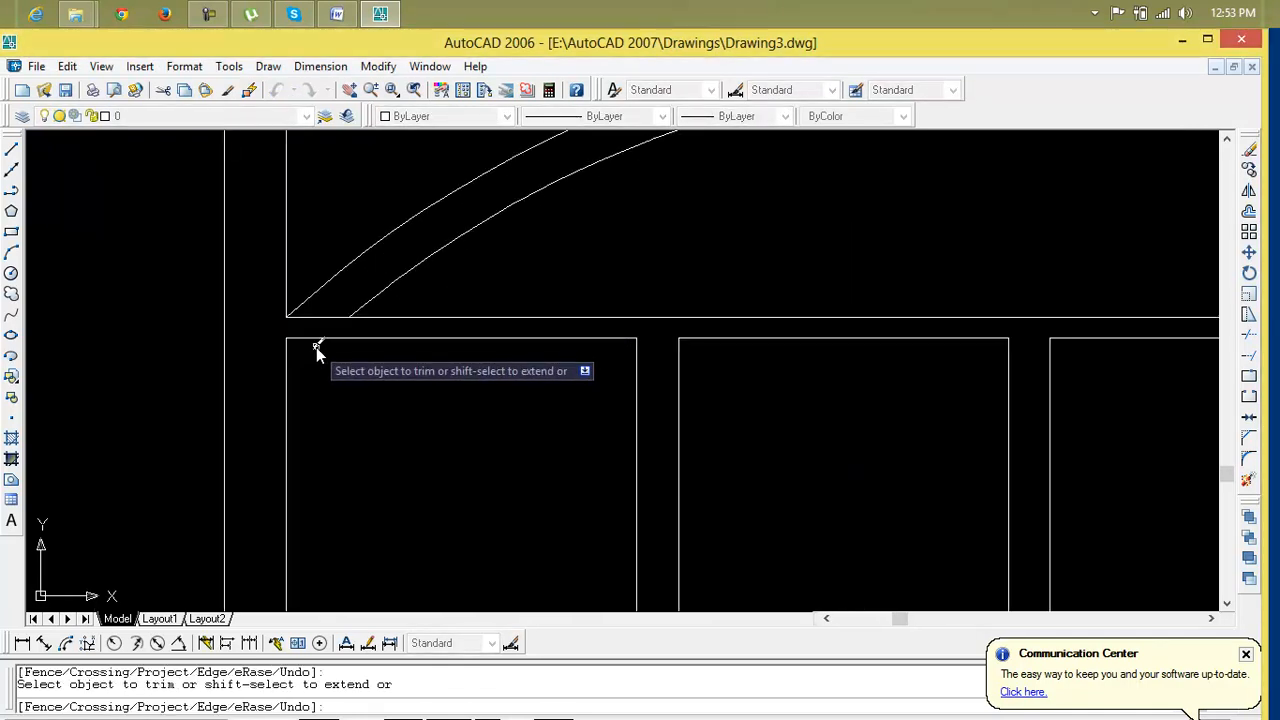
pyautogui.scroll(-4, 814, 343)
pyautogui.moveTo(1190, 340); pyautogui.dragTo(777, 337, button='middle')
pyautogui.scroll(4, 780, 340)
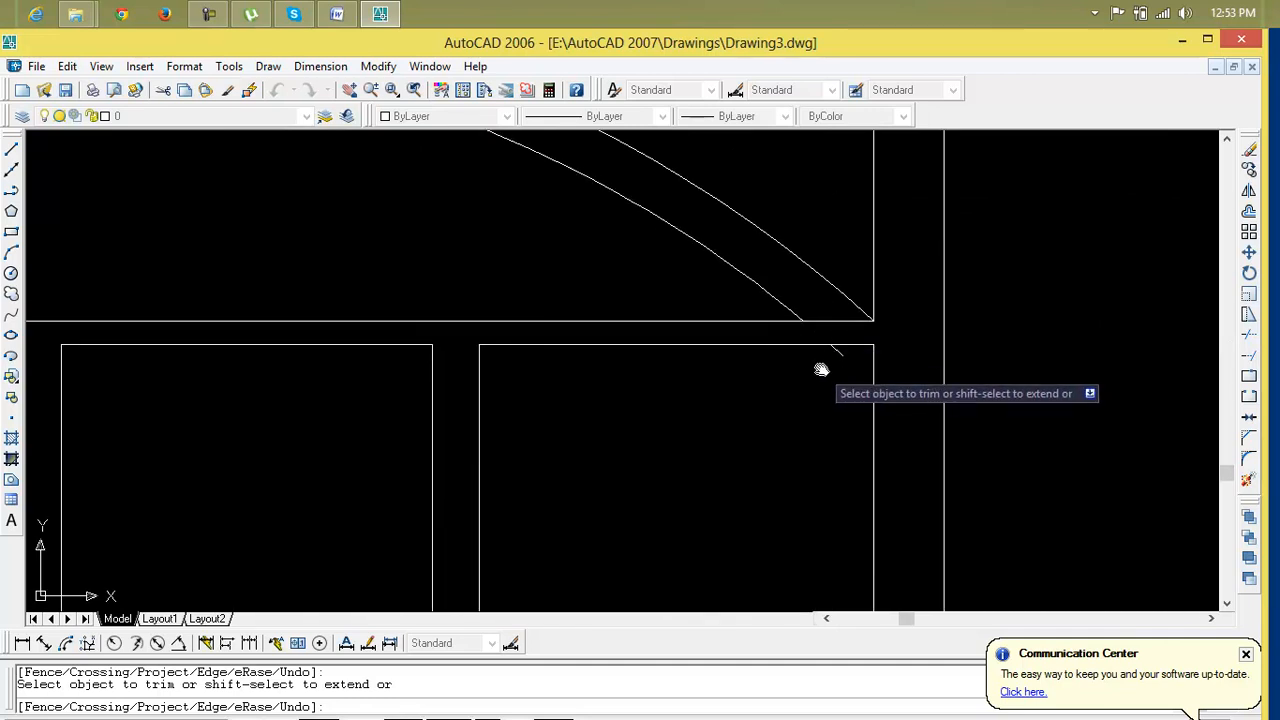
pyautogui.press('Escape')
pyautogui.press('Escape')
# Draw a vertical center line from the transom's bottom edge up past the top of the frame
pyautogui.scroll(-5, 815, 360)
pyautogui.moveTo(811, 355); pyautogui.dragTo(827, 362, button='middle')
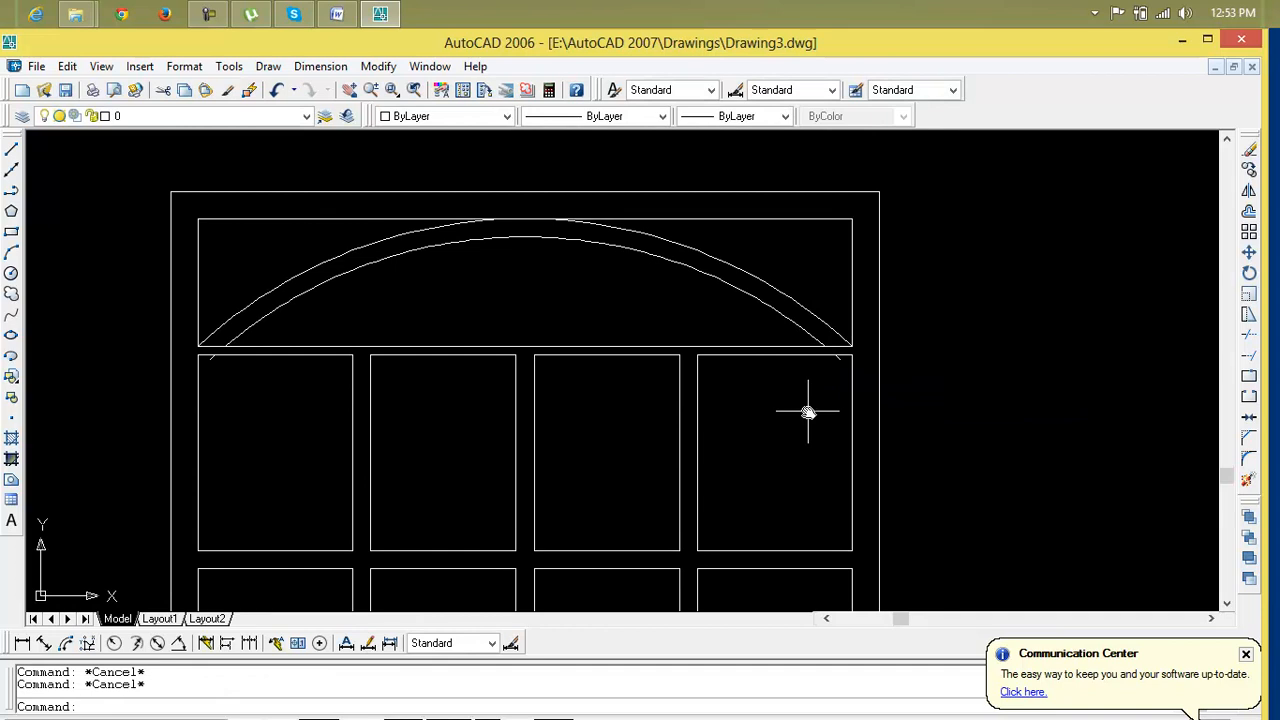
pyautogui.write('l')
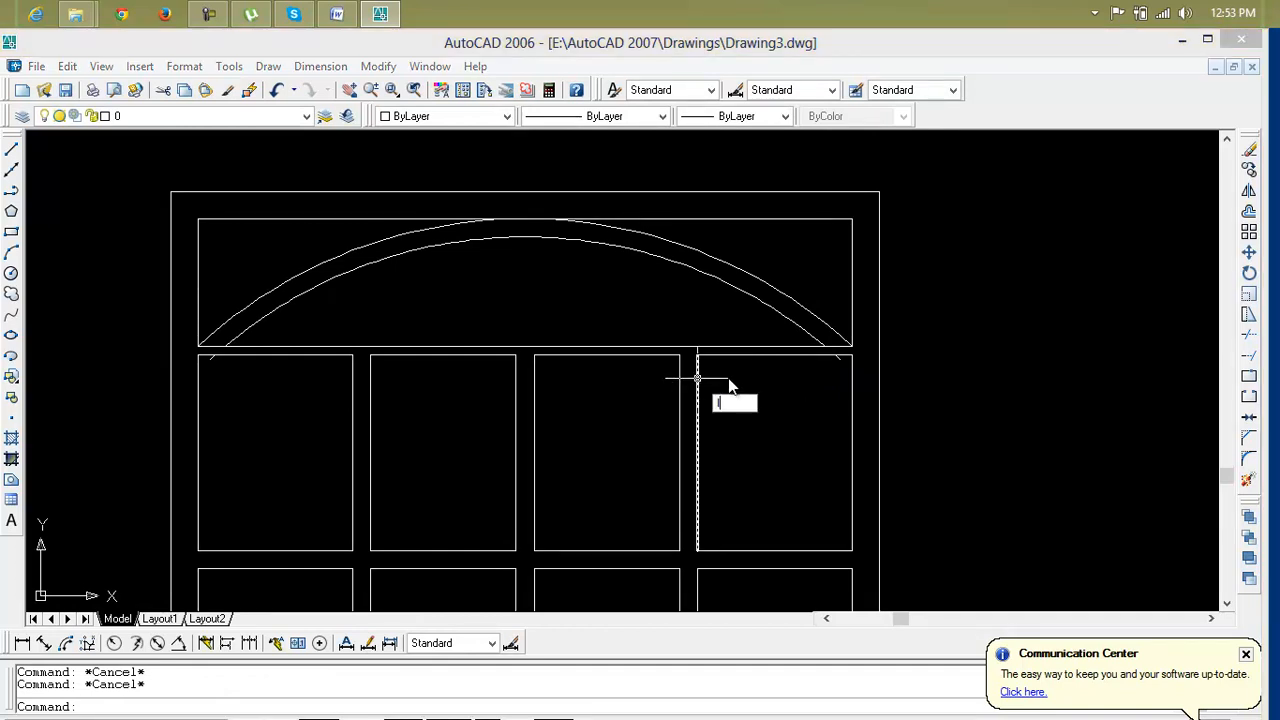
pyautogui.press('Return')
pyautogui.click(525, 347)
pyautogui.click(526, 168)
pyautogui.press('Escape')
pyautogui.press('Escape')
pyautogui.press('Escape')
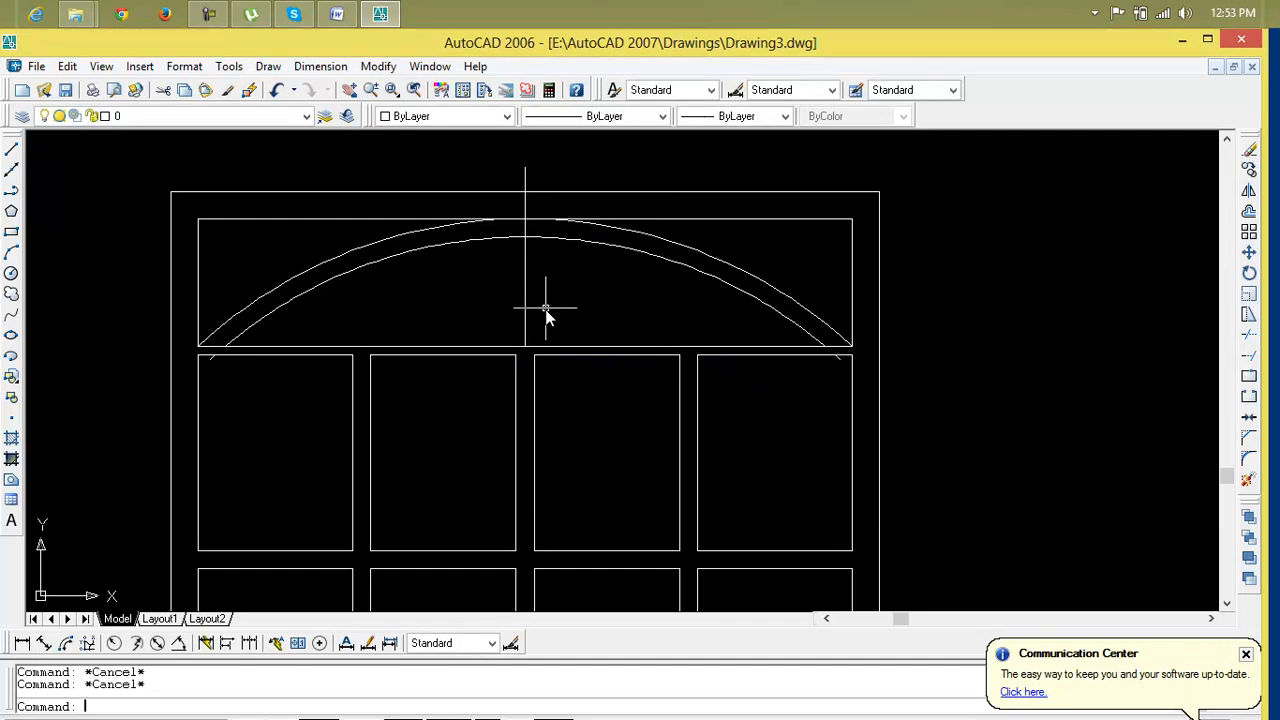
# Copy the doubled arch from the transom's lower-left corner to the foot of the center line
pyautogui.write('cp')
pyautogui.press('Return')
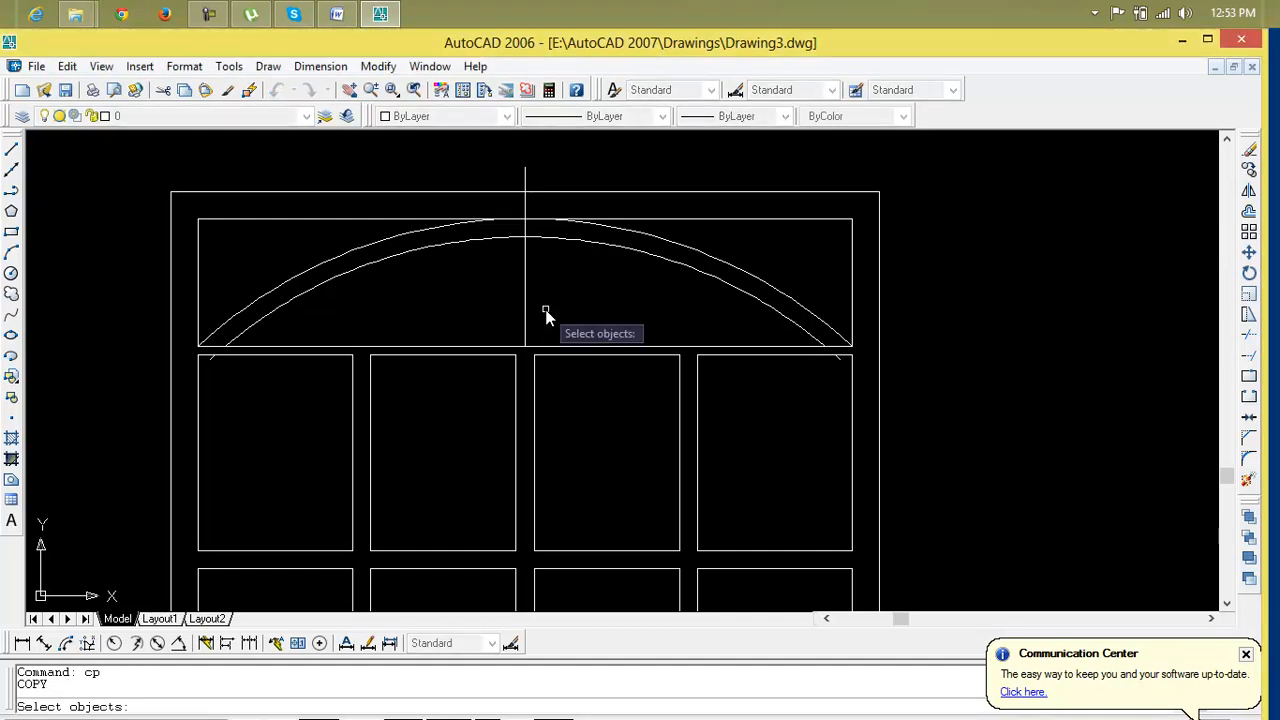
pyautogui.click(328, 259)
pyautogui.click(335, 280)
pyautogui.press('Return')
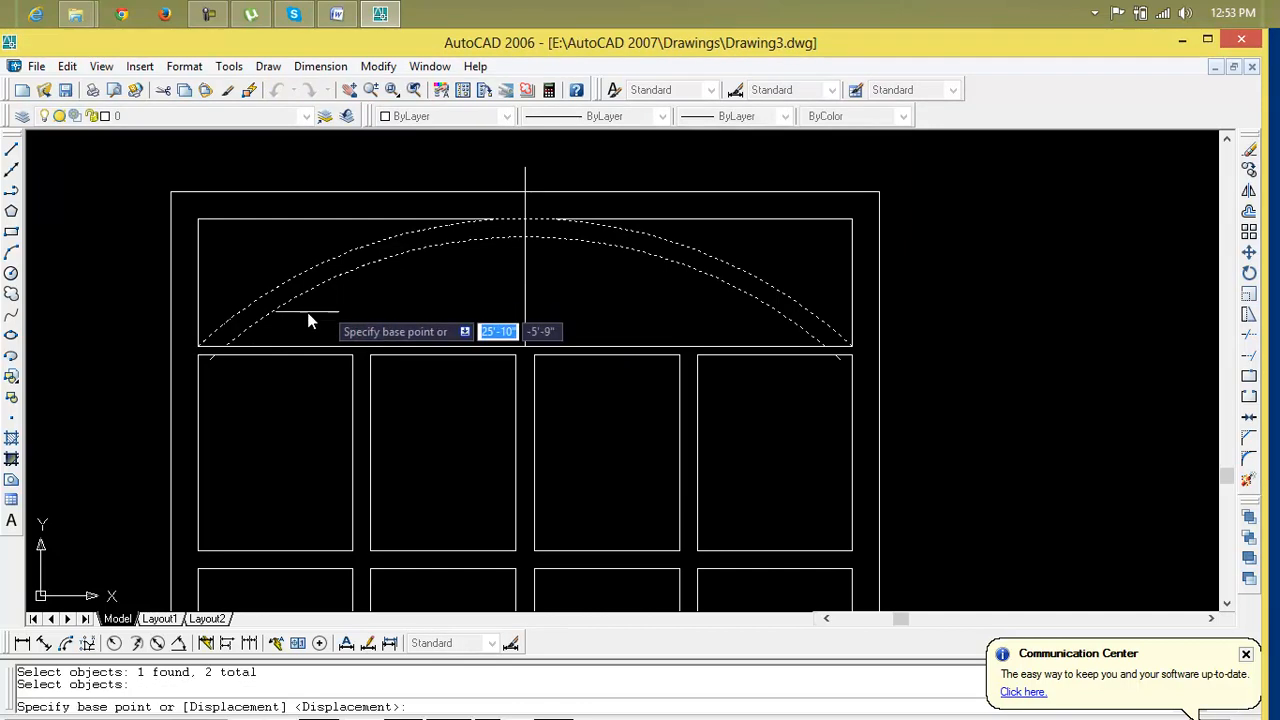
pyautogui.click(228, 348)
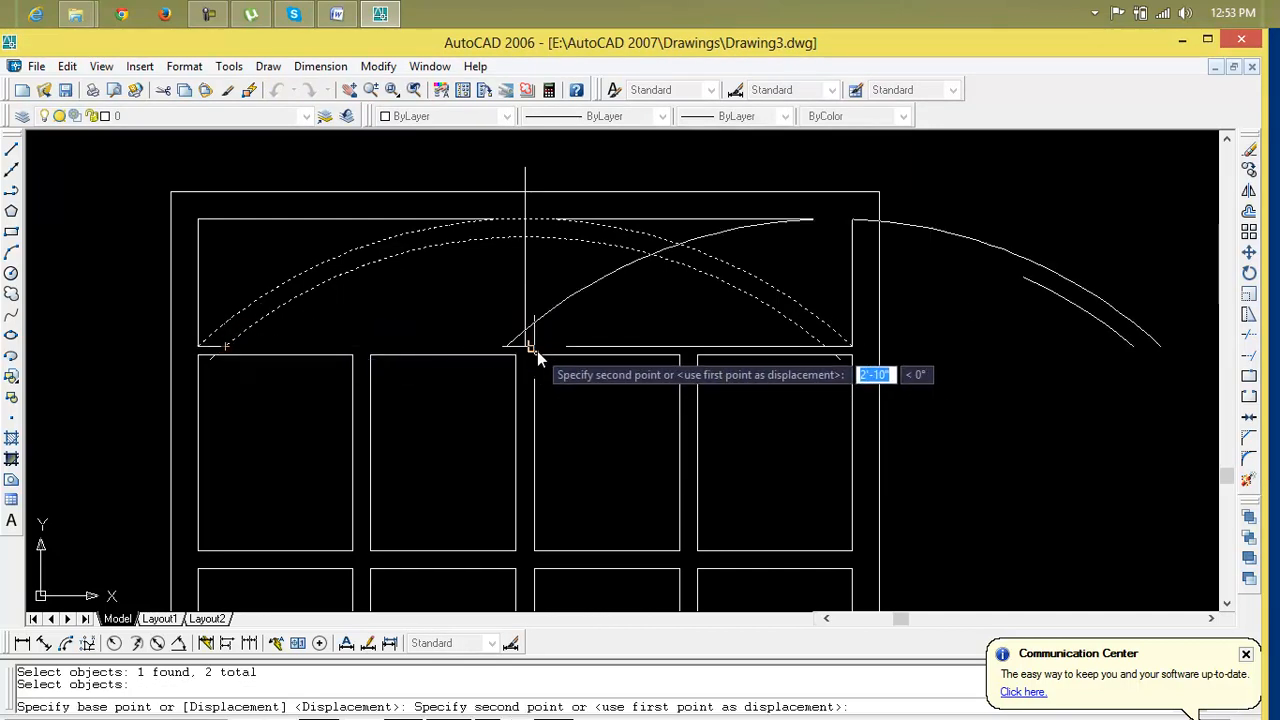
pyautogui.click(534, 349)
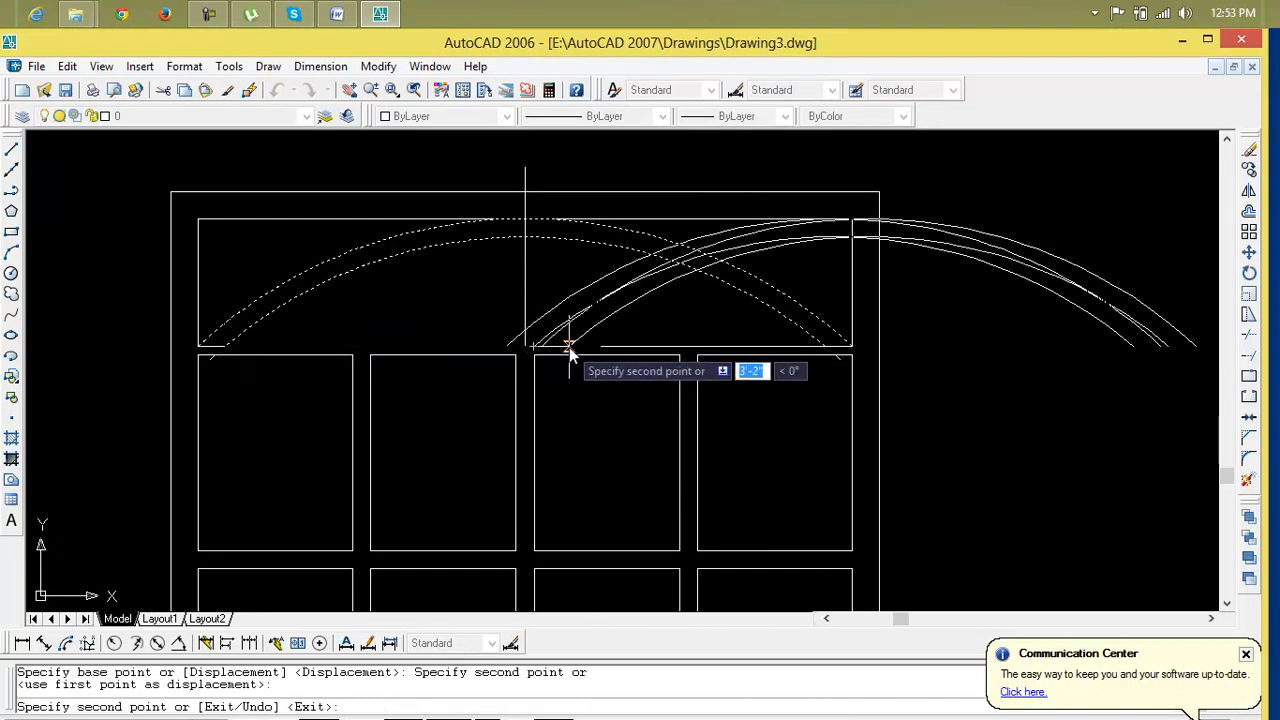
pyautogui.press('Escape')
pyautogui.press('Escape')
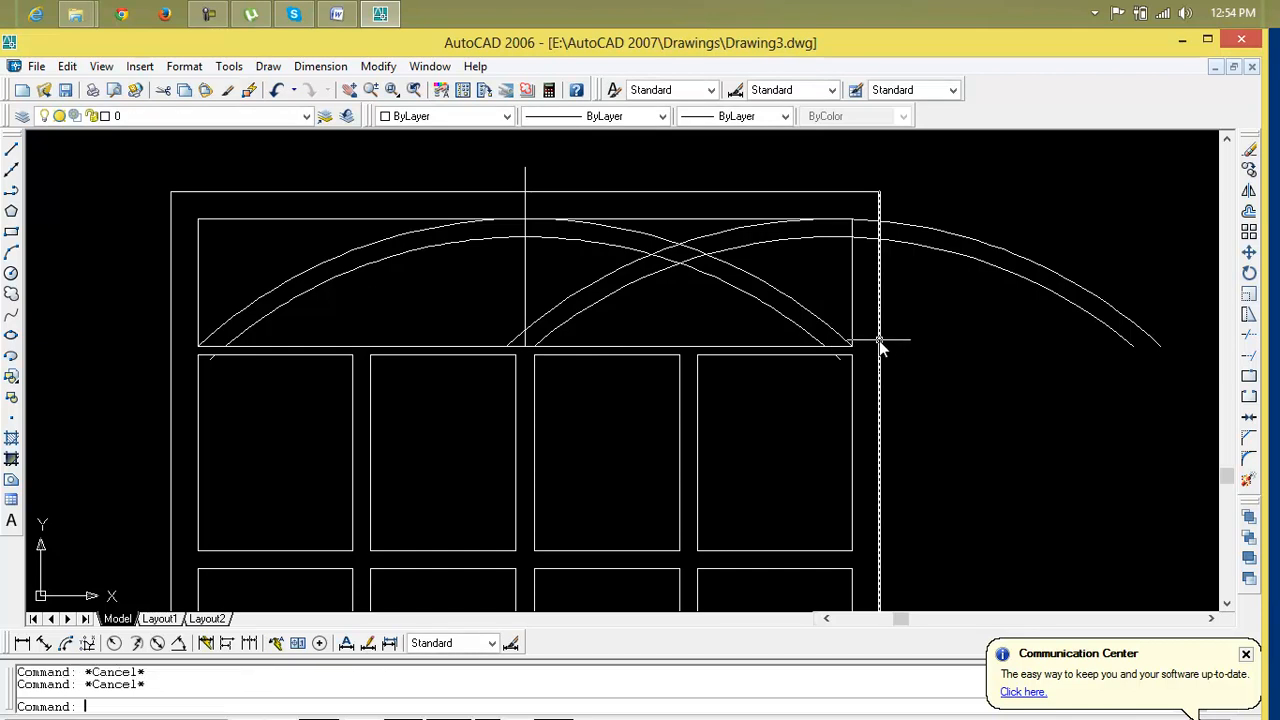
# Mirror the copied doubled arch about the vertical center line, keeping the source arcs
pyautogui.write('mi')
pyautogui.press('Return')
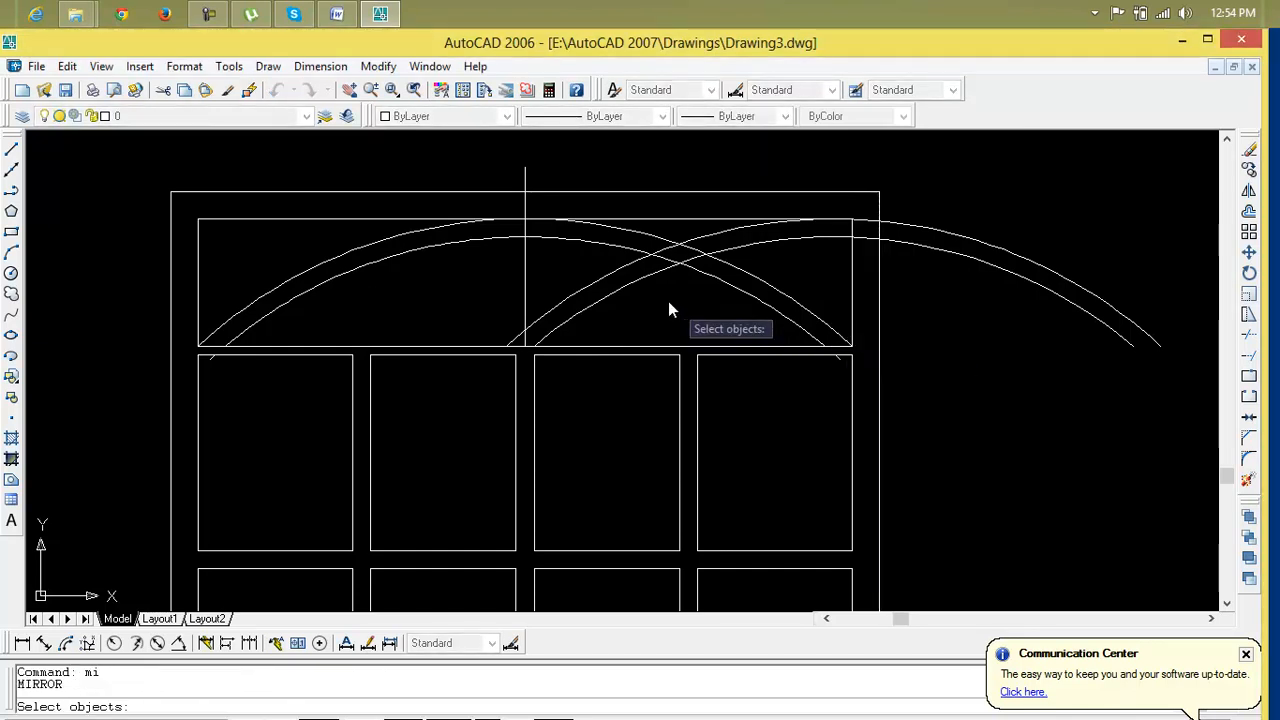
pyautogui.click(632, 283)
pyautogui.click(611, 274)
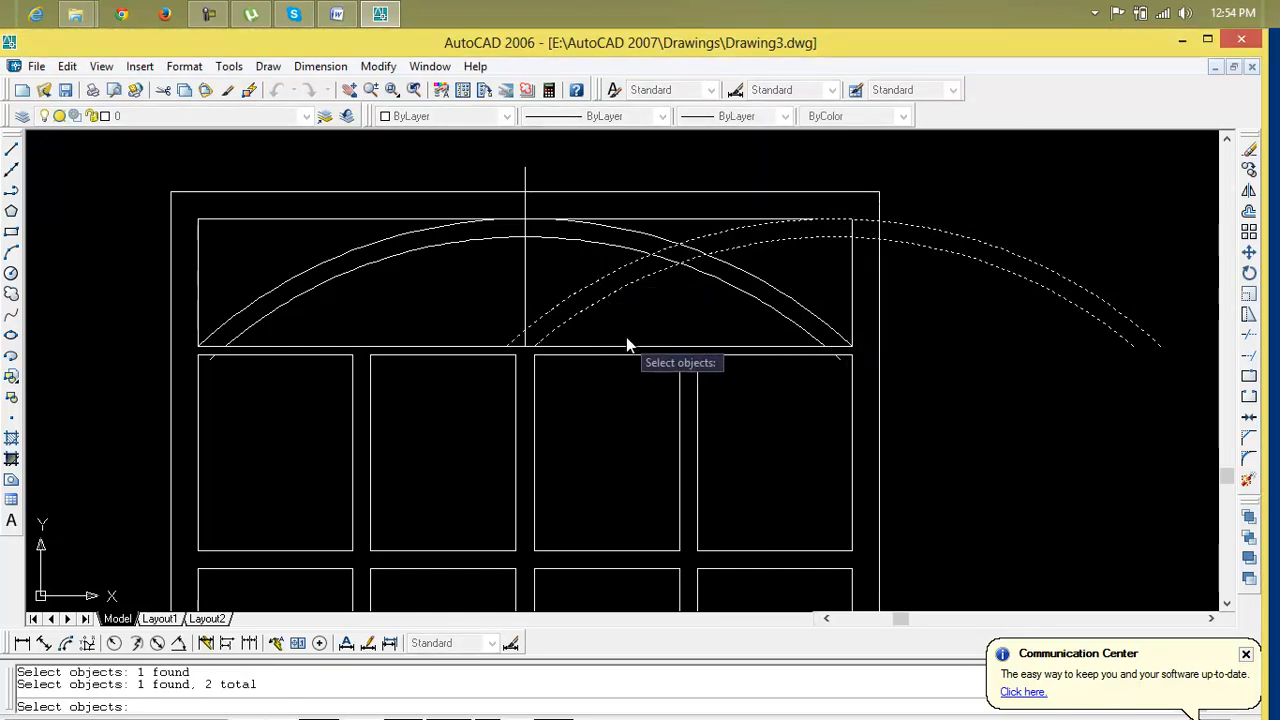
pyautogui.press('Return')
pyautogui.click(523, 346)
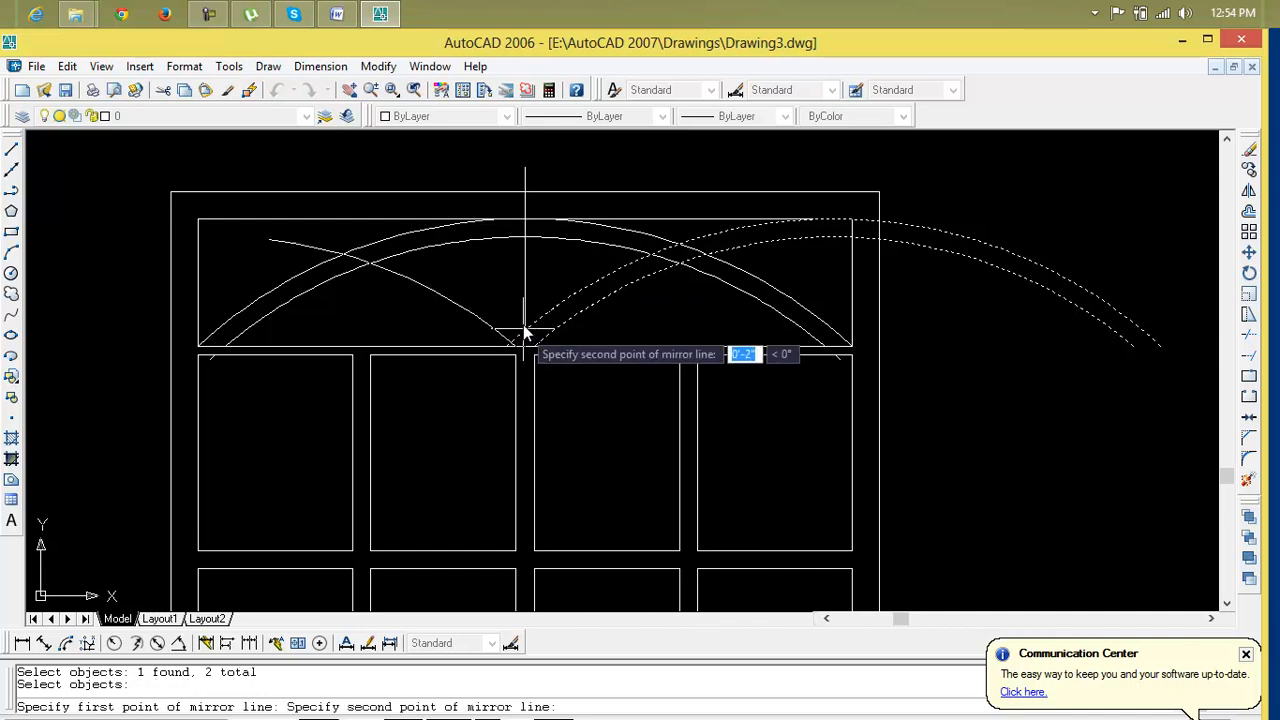
pyautogui.click(526, 171)
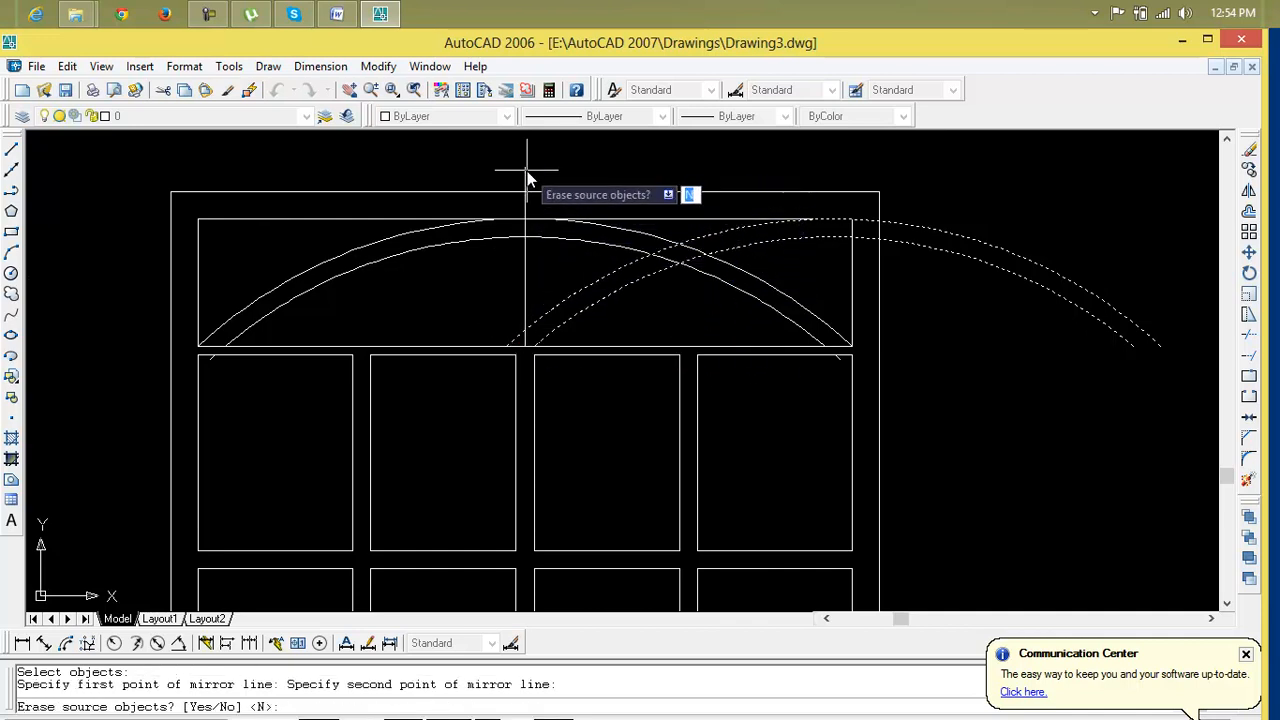
pyautogui.press('Return')
pyautogui.press('Escape')
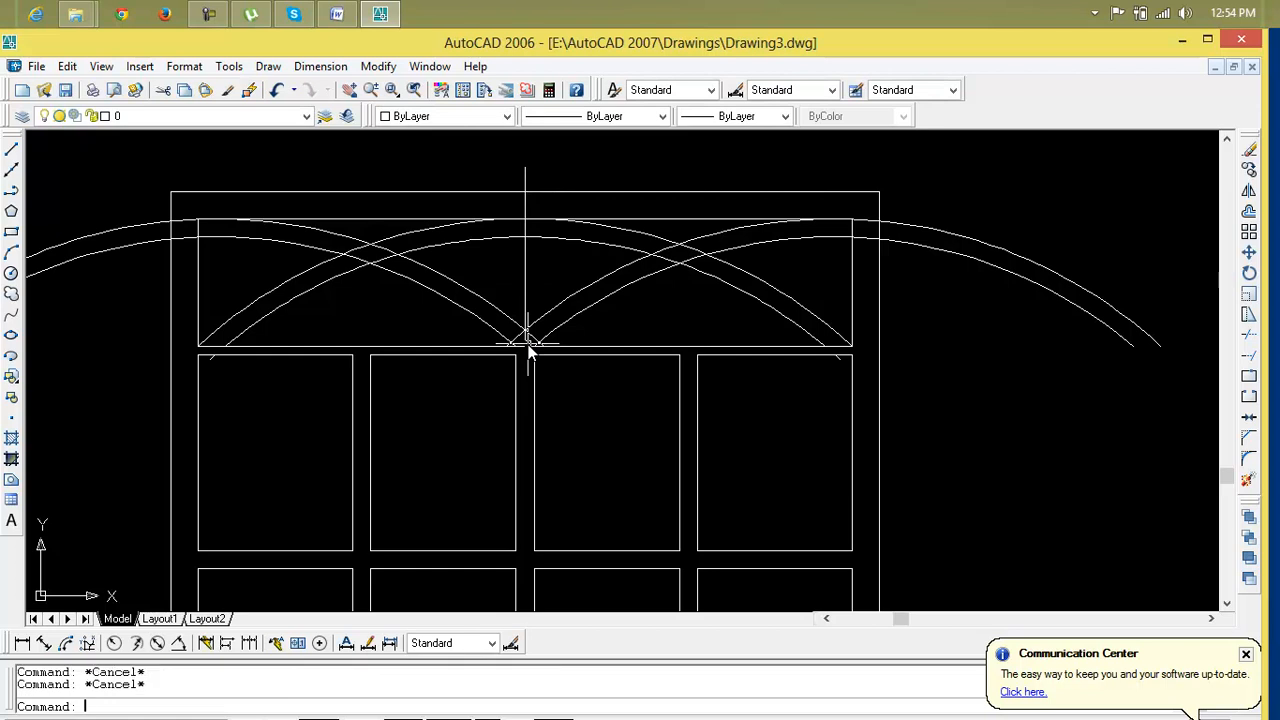
# Start Trim with all objects as cutting edges and trim the arc portions extending beyond the transom's right side
pyautogui.write('tr')
pyautogui.press('Return')
pyautogui.press('Return')
pyautogui.click(1011, 199)
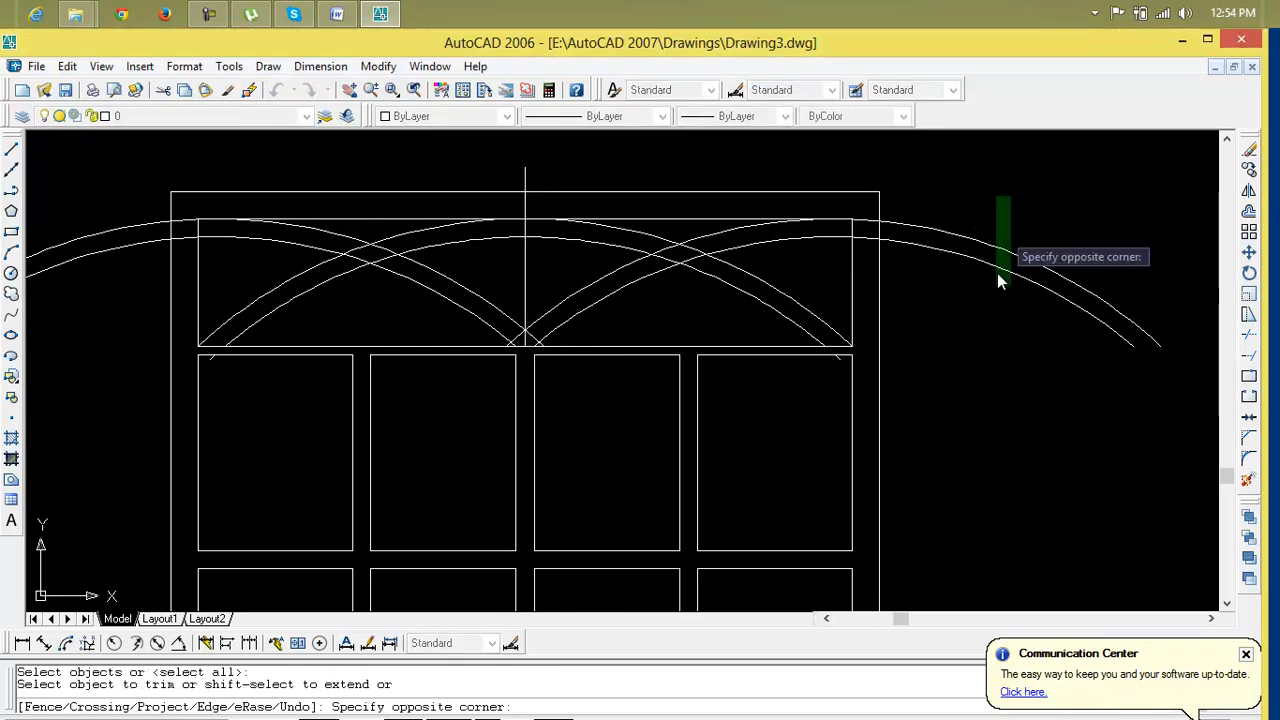
pyautogui.click(939, 368)
pyautogui.scroll(3, 919, 265)
pyautogui.click(795, 166)
pyautogui.click(775, 275)
pyautogui.scroll(-2, 740, 288)
pyautogui.moveTo(734, 291); pyautogui.dragTo(991, 300, button='middle')
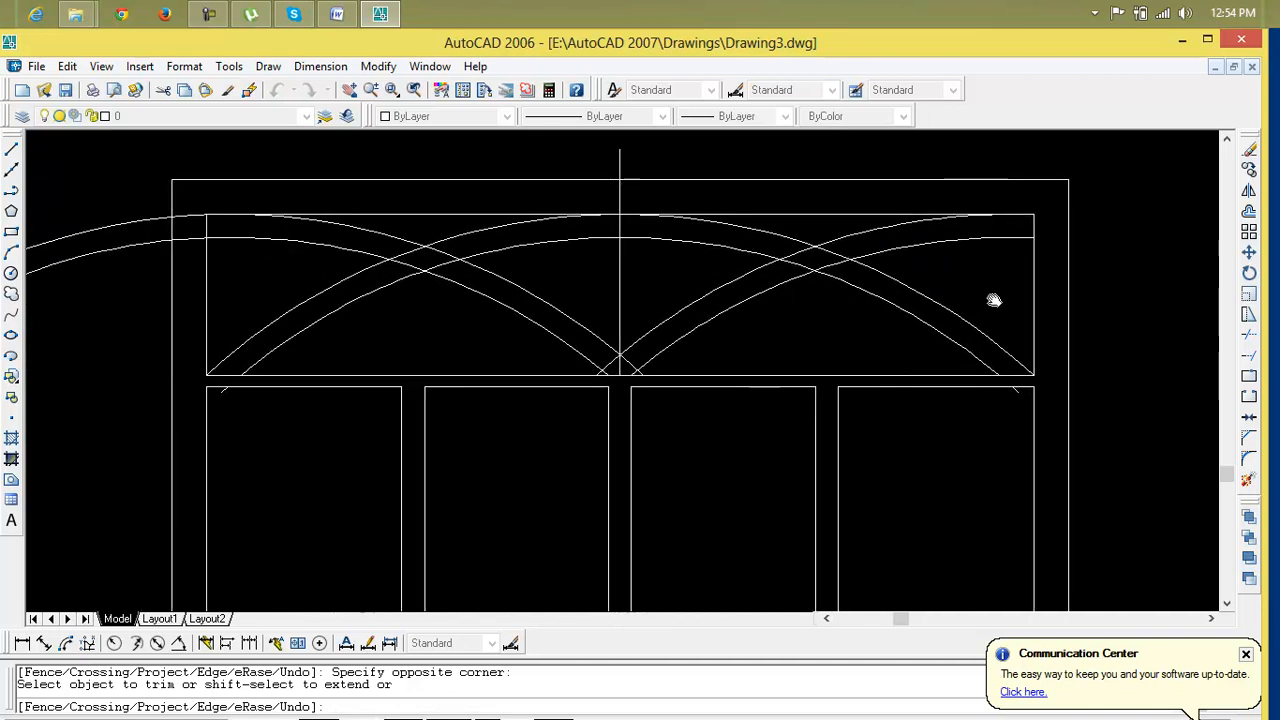
pyautogui.click(857, 228)
pyautogui.click(943, 257)
pyautogui.scroll(-2, 808, 277)
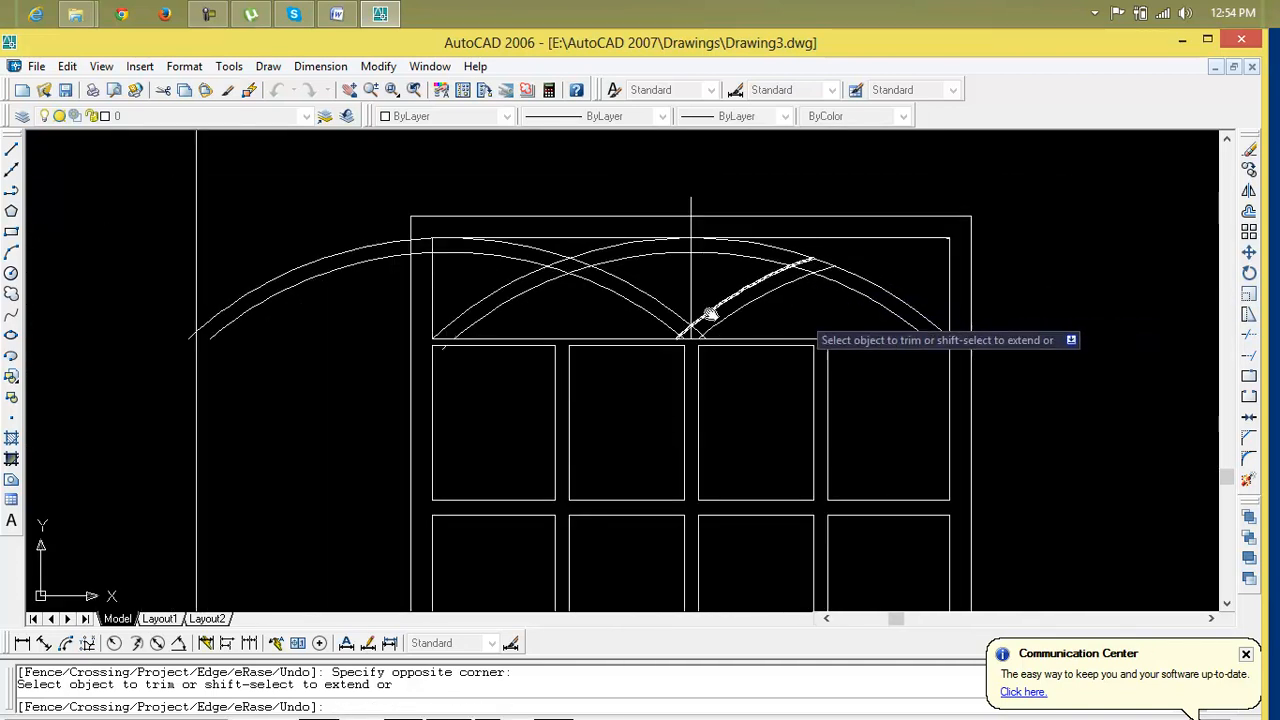
# Trim the mirrored arc portions extending beyond the transom's left side
pyautogui.click(527, 252)
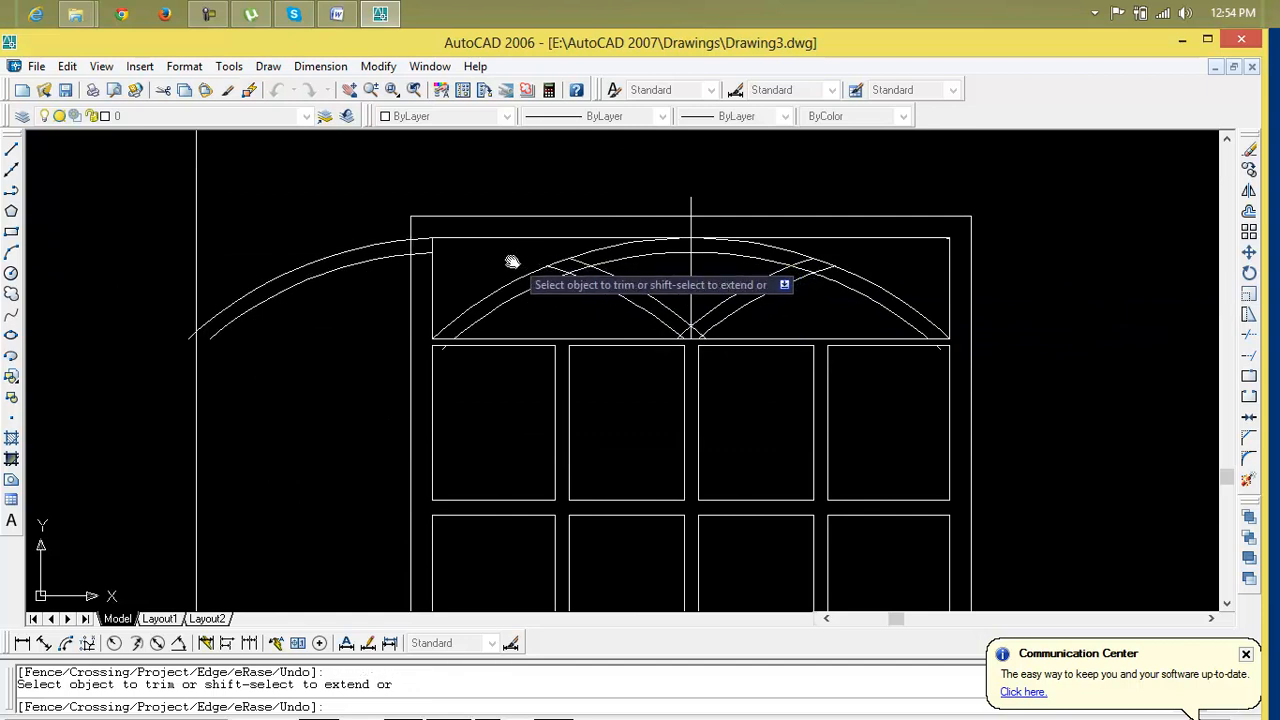
pyautogui.click(334, 280)
pyautogui.click(429, 286)
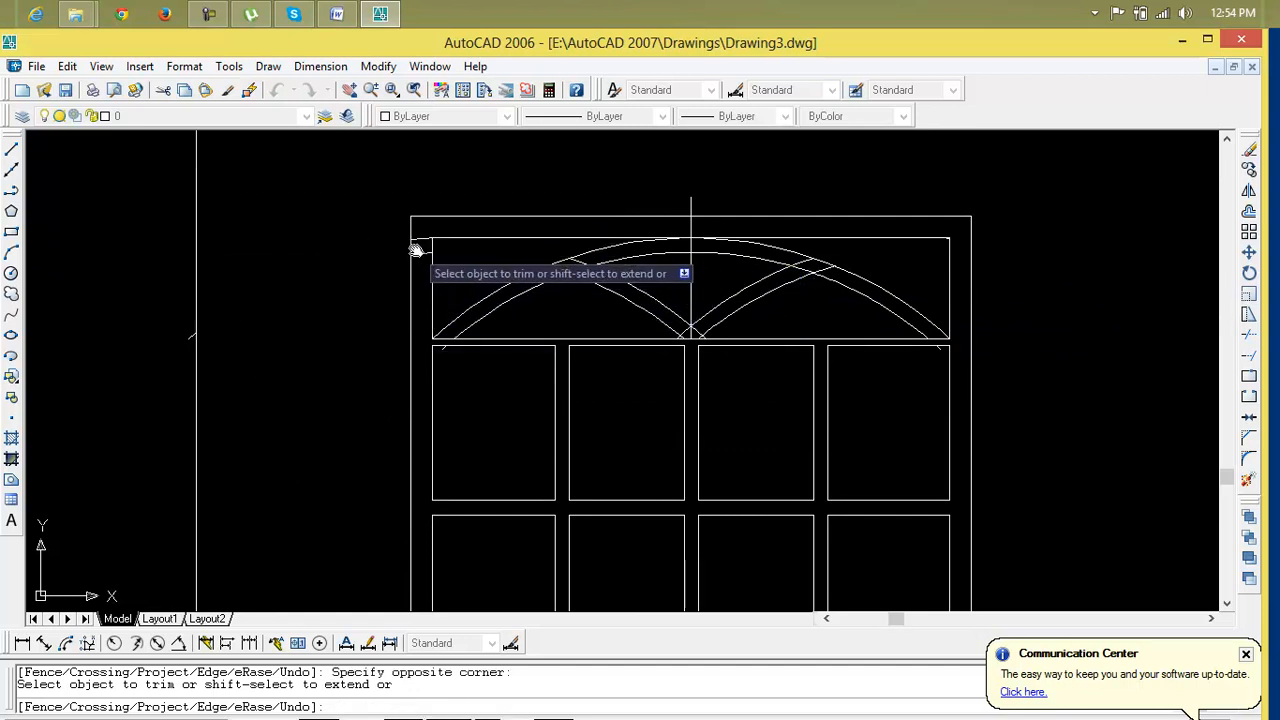
pyautogui.click(419, 257)
pyautogui.click(420, 252)
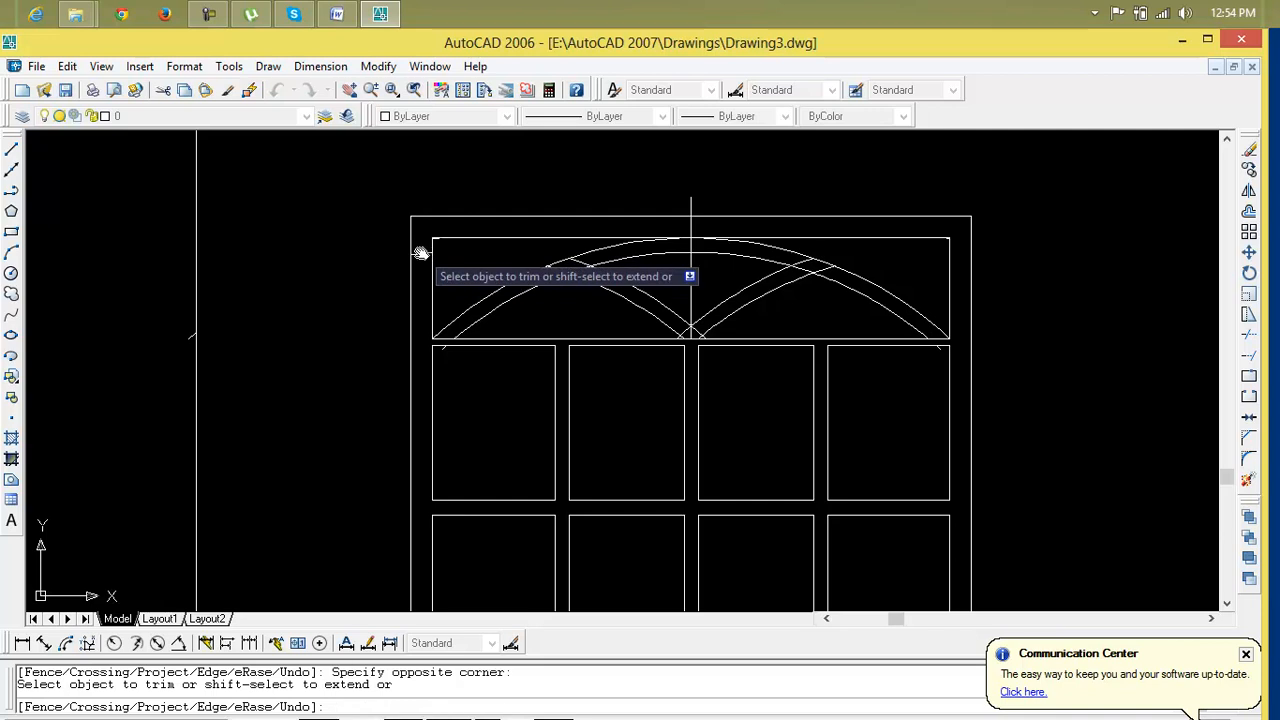
pyautogui.click(421, 255)
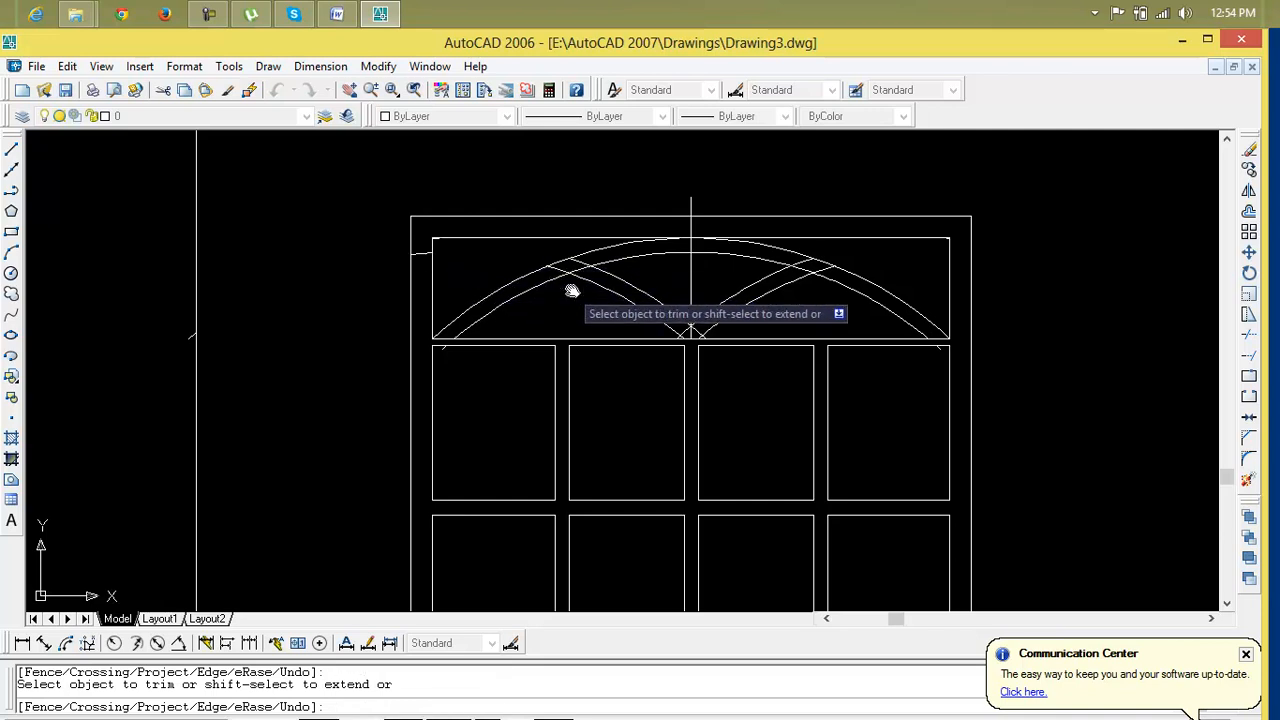
# Trim the overlapping arc portions inside the transom and the bottom line segment between the arch feet, then end Trim
pyautogui.scroll(3, 560, 280)
pyautogui.click(582, 246)
pyautogui.click(569, 246)
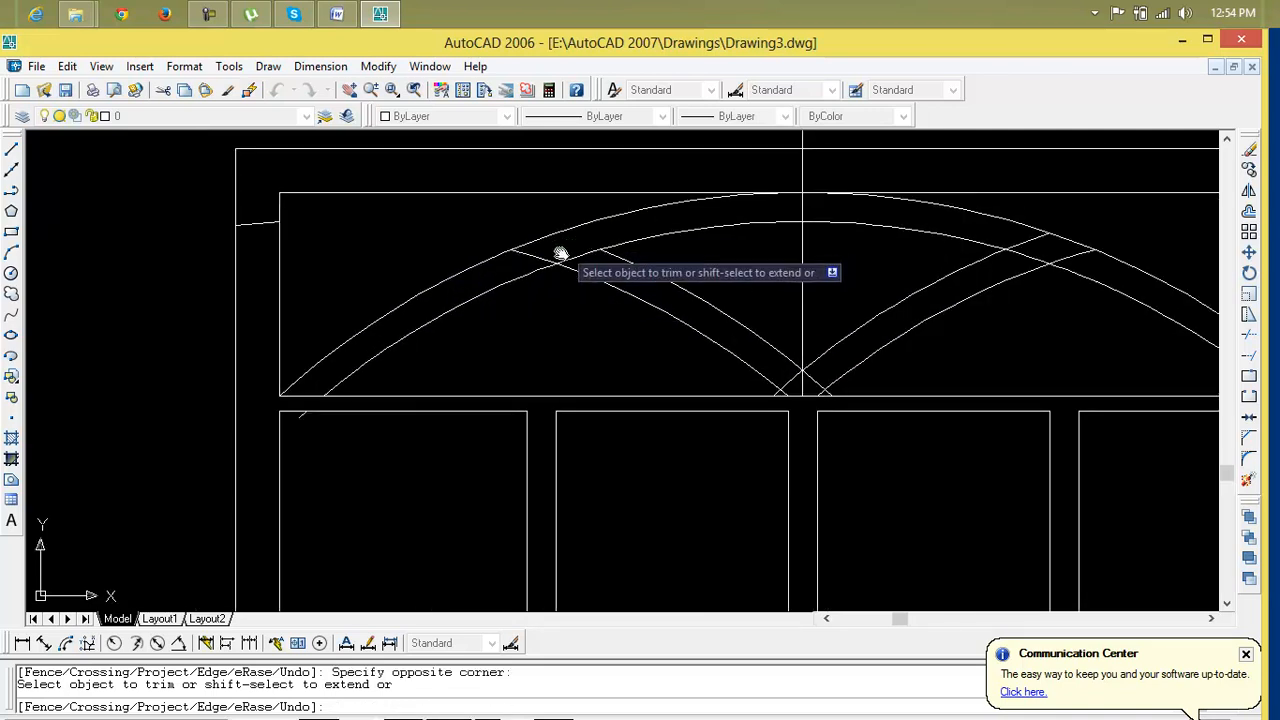
pyautogui.scroll(-4, 622, 308)
pyautogui.scroll(4, 643, 325)
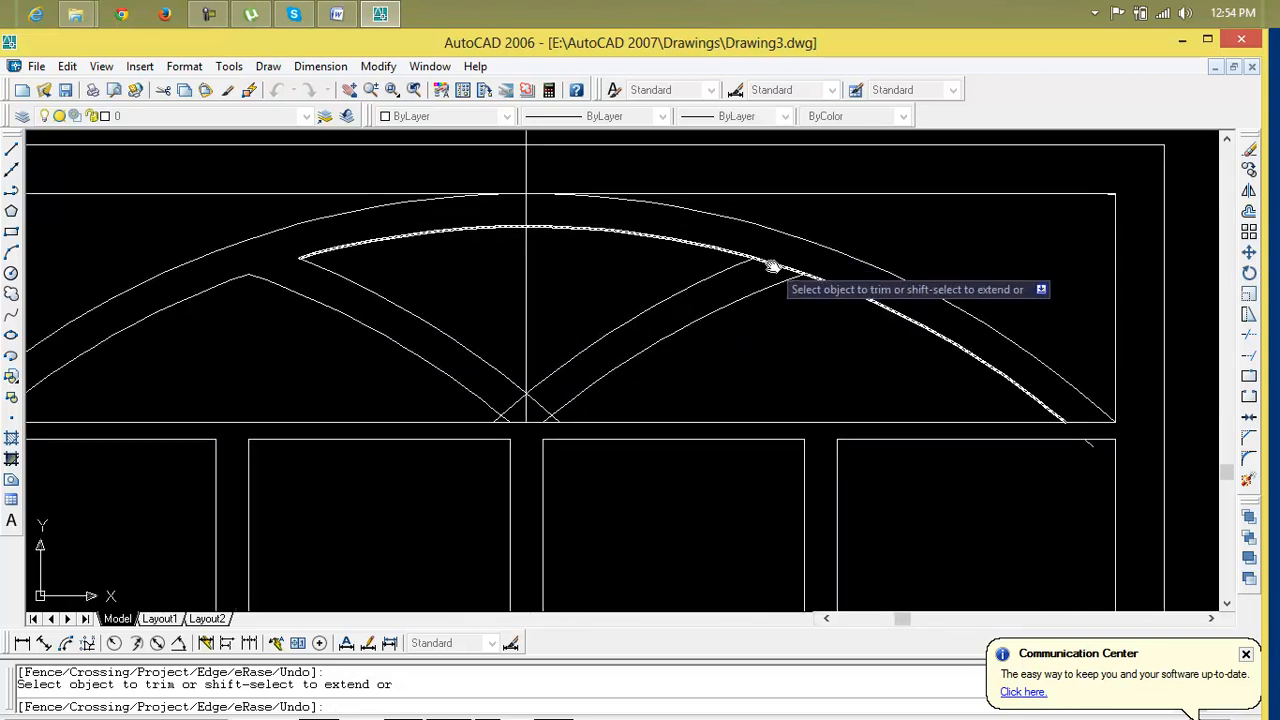
pyautogui.scroll(4, 546, 391)
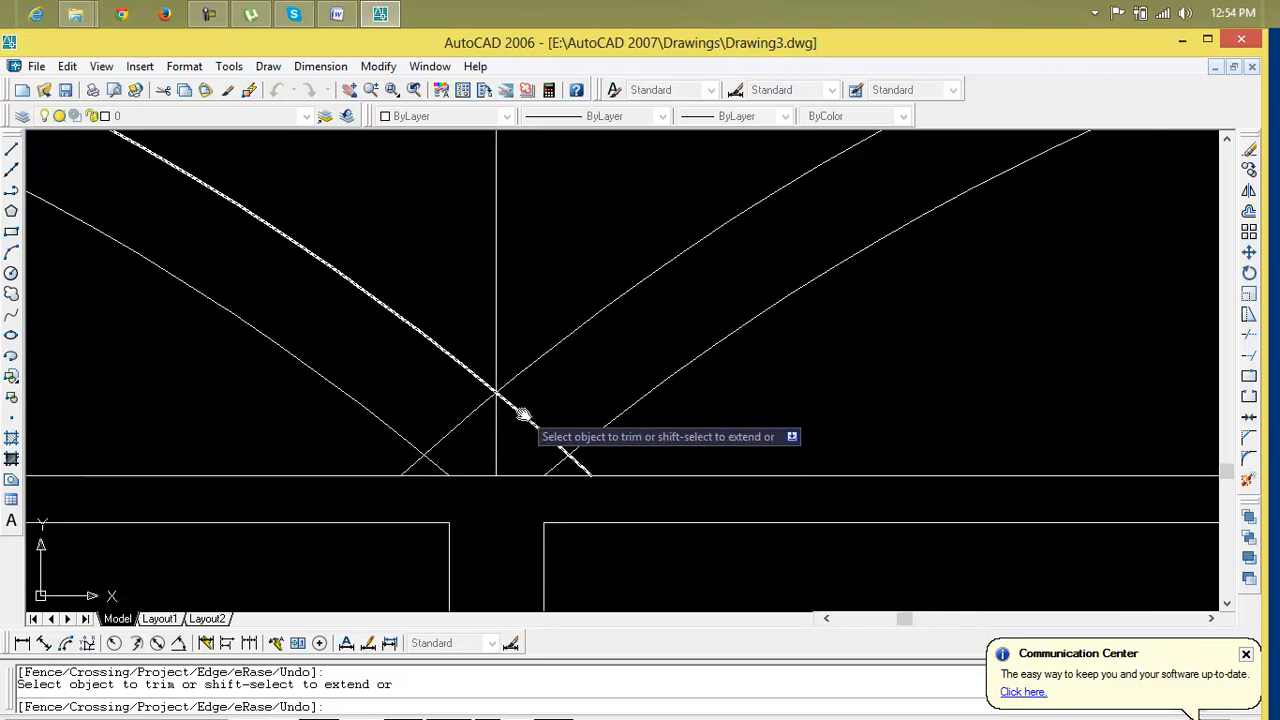
pyautogui.click(459, 422)
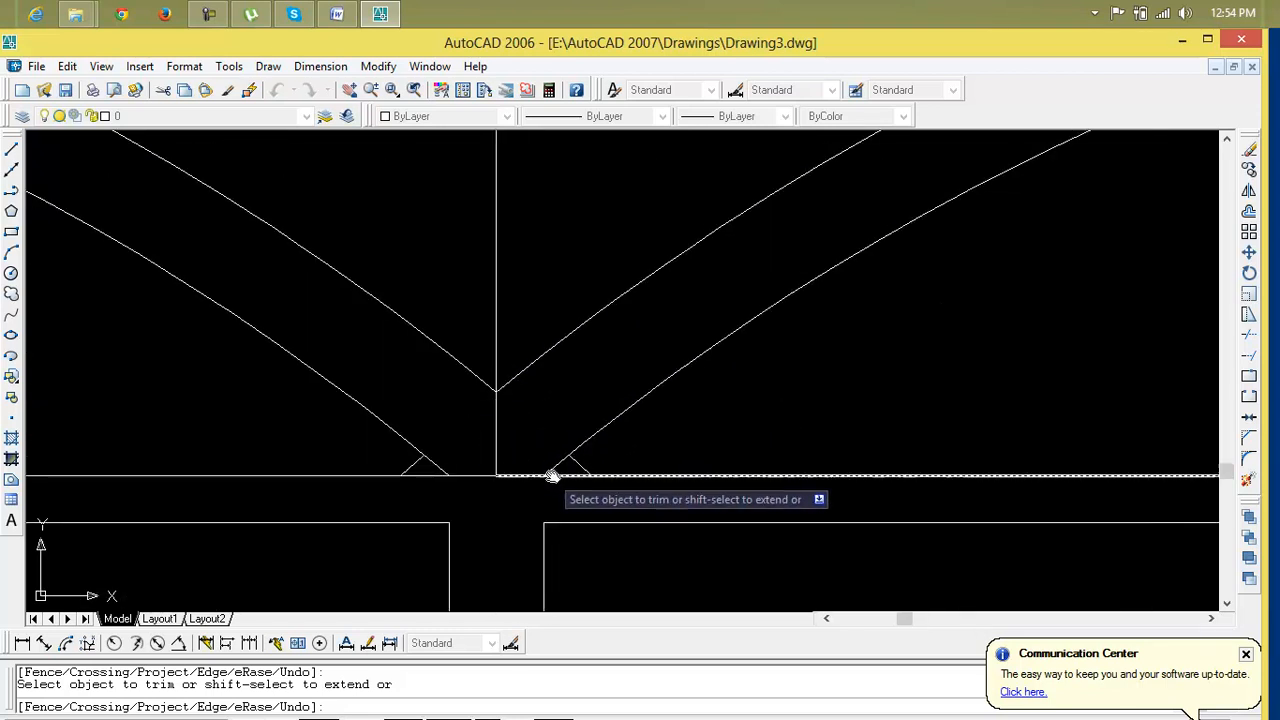
pyautogui.click(526, 477)
pyautogui.click(484, 477)
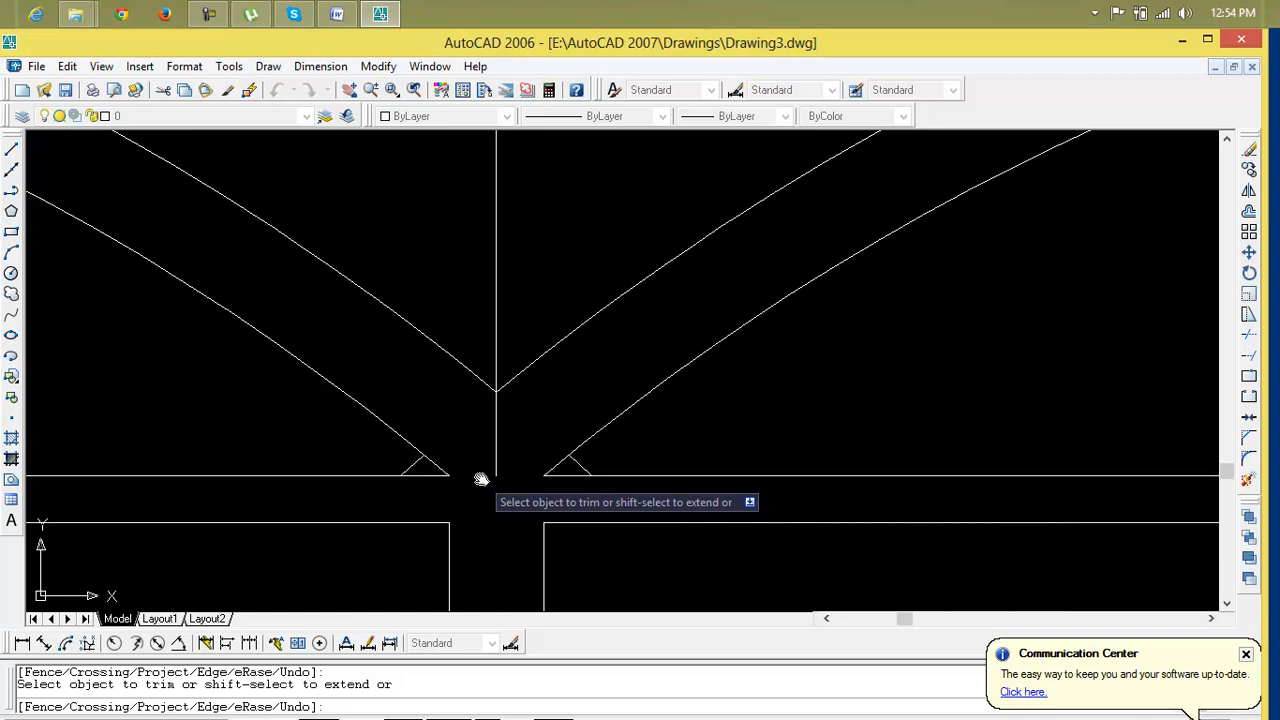
pyautogui.press('Escape')
# Erase the vertical center line together with the small stub segments at its foot
pyautogui.click(578, 464)
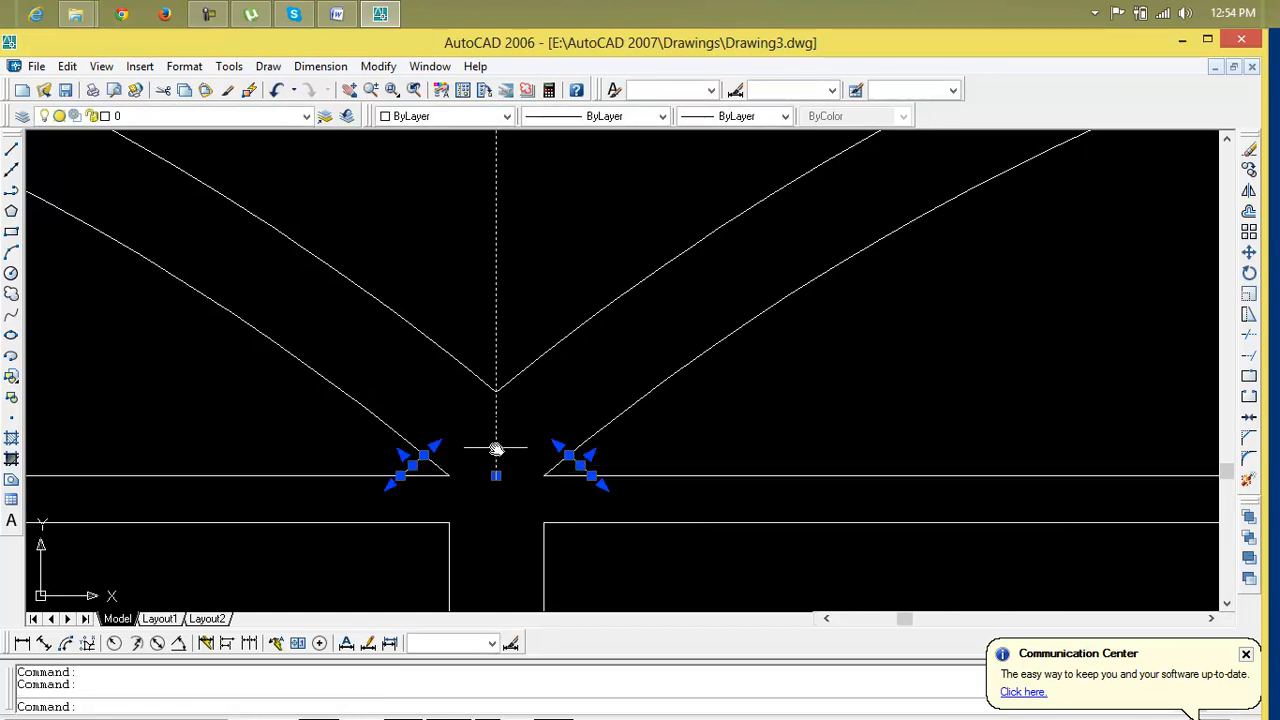
pyautogui.press('Delete')
pyautogui.scroll(-3, 496, 450)
pyautogui.scroll(3, 645, 455)
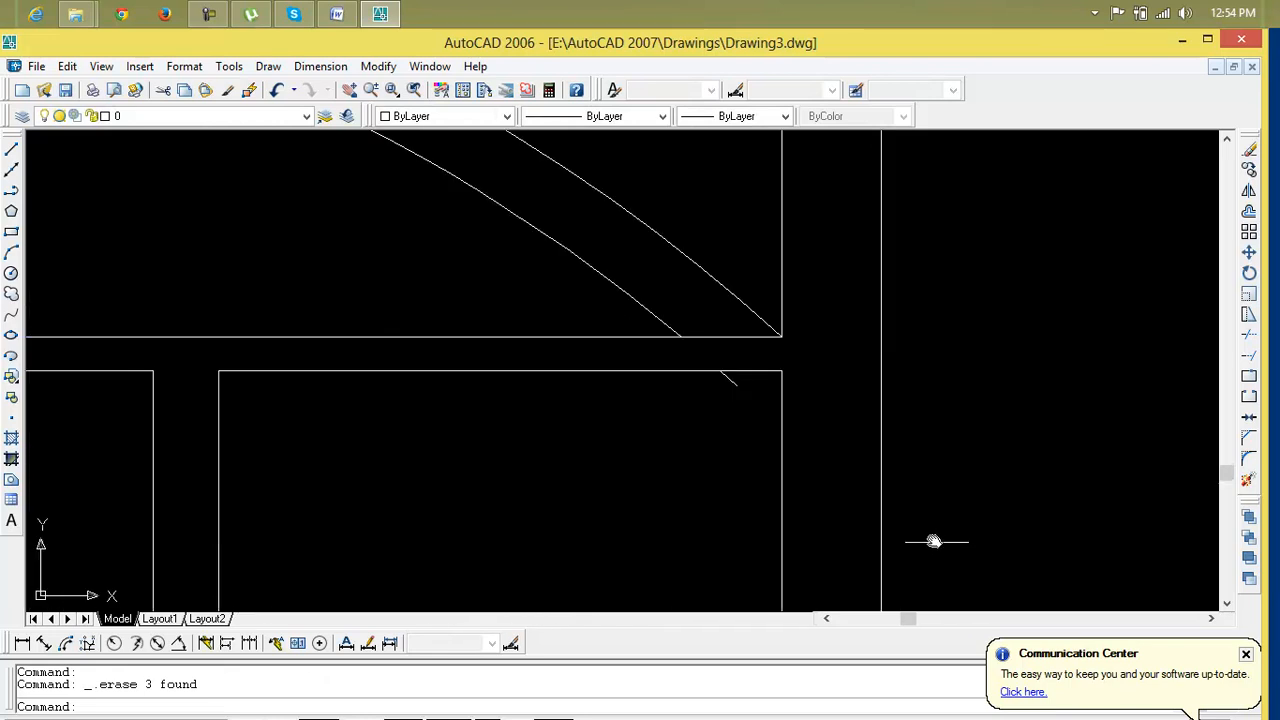
# Erase the stray short segment near the transom's lower-right corner
pyautogui.click(733, 391)
pyautogui.click(734, 384)
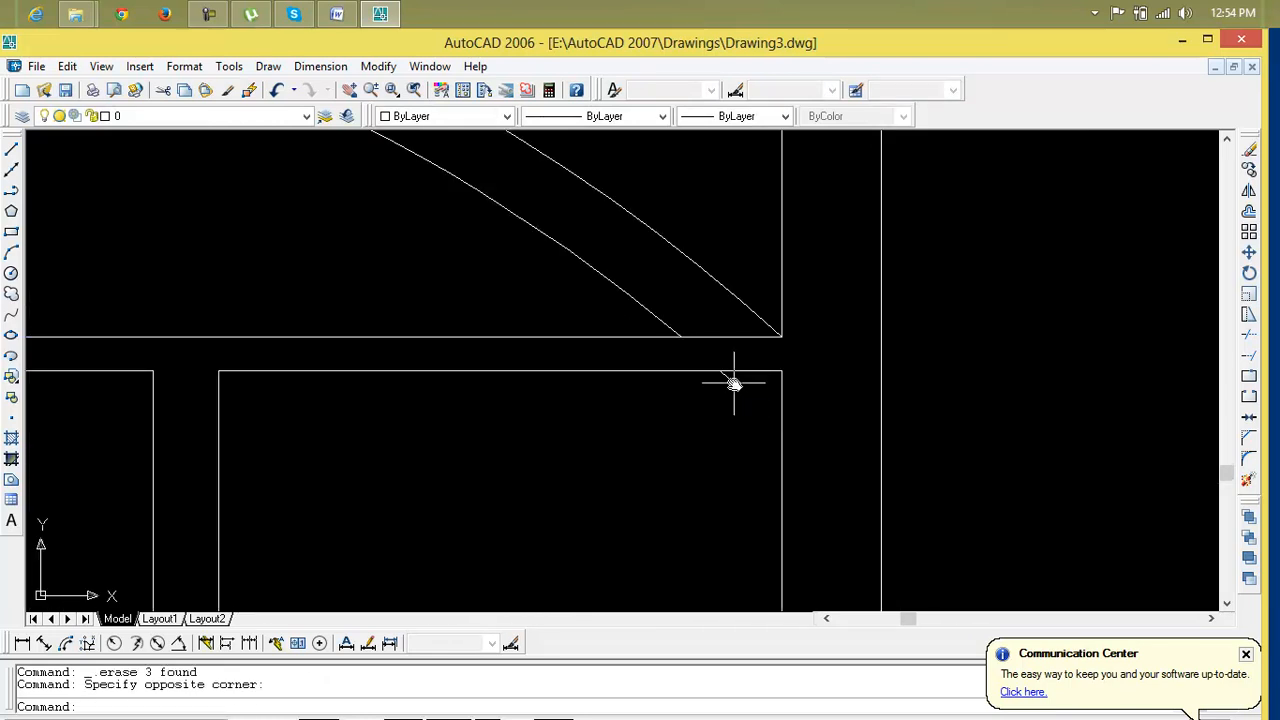
pyautogui.click(730, 378)
pyautogui.press('Delete')
# Erase the leftover short segments at the transom's lower-left corner
pyautogui.scroll(-4, 730, 378)
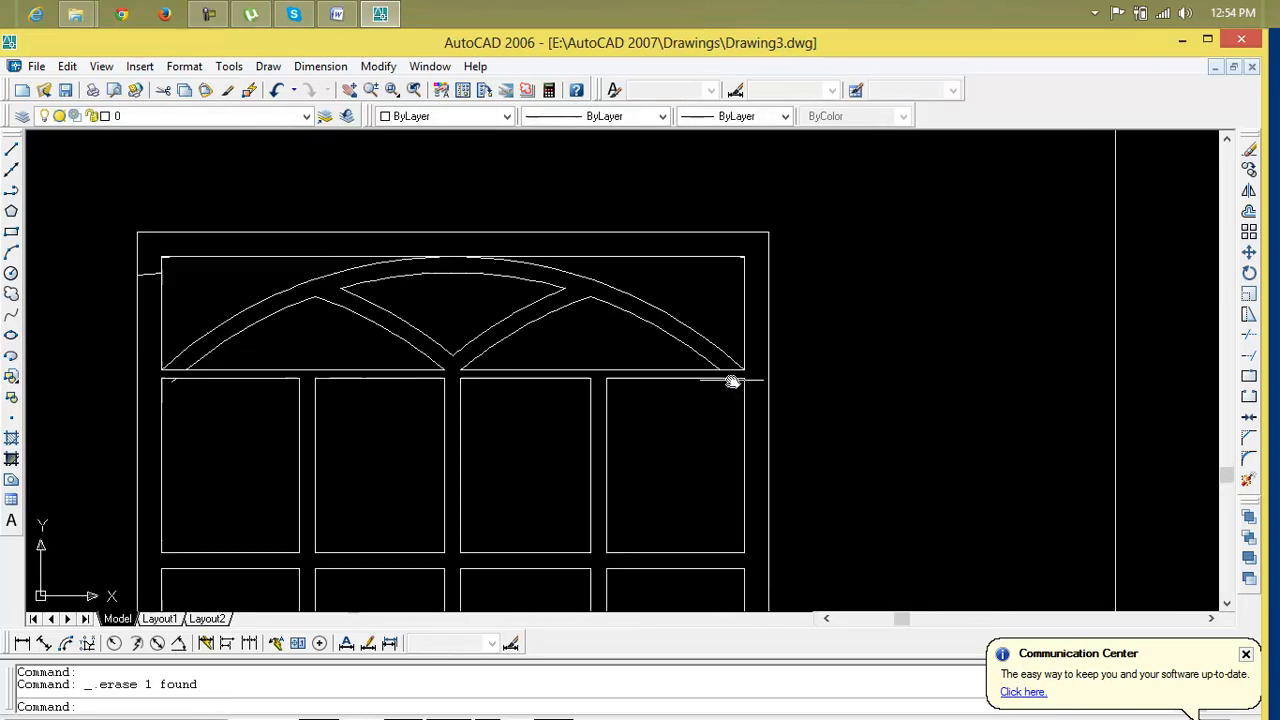
pyautogui.scroll(5, 789, 374)
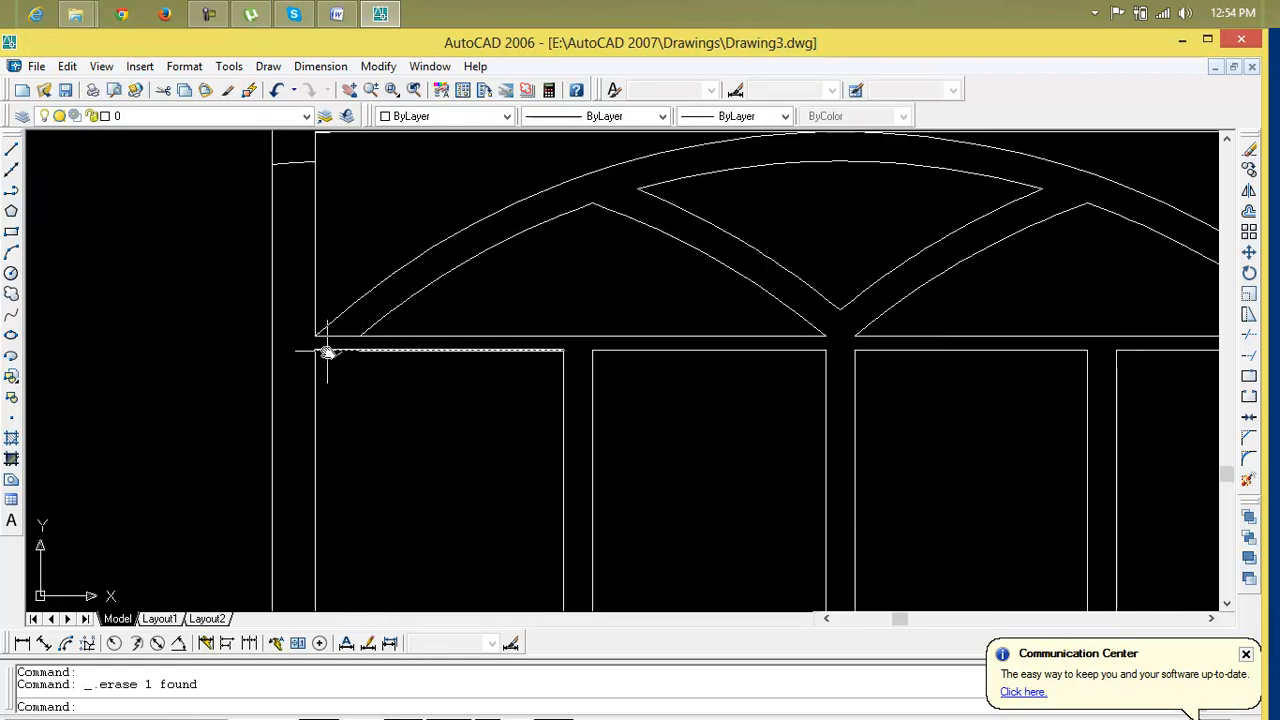
pyautogui.click(344, 361)
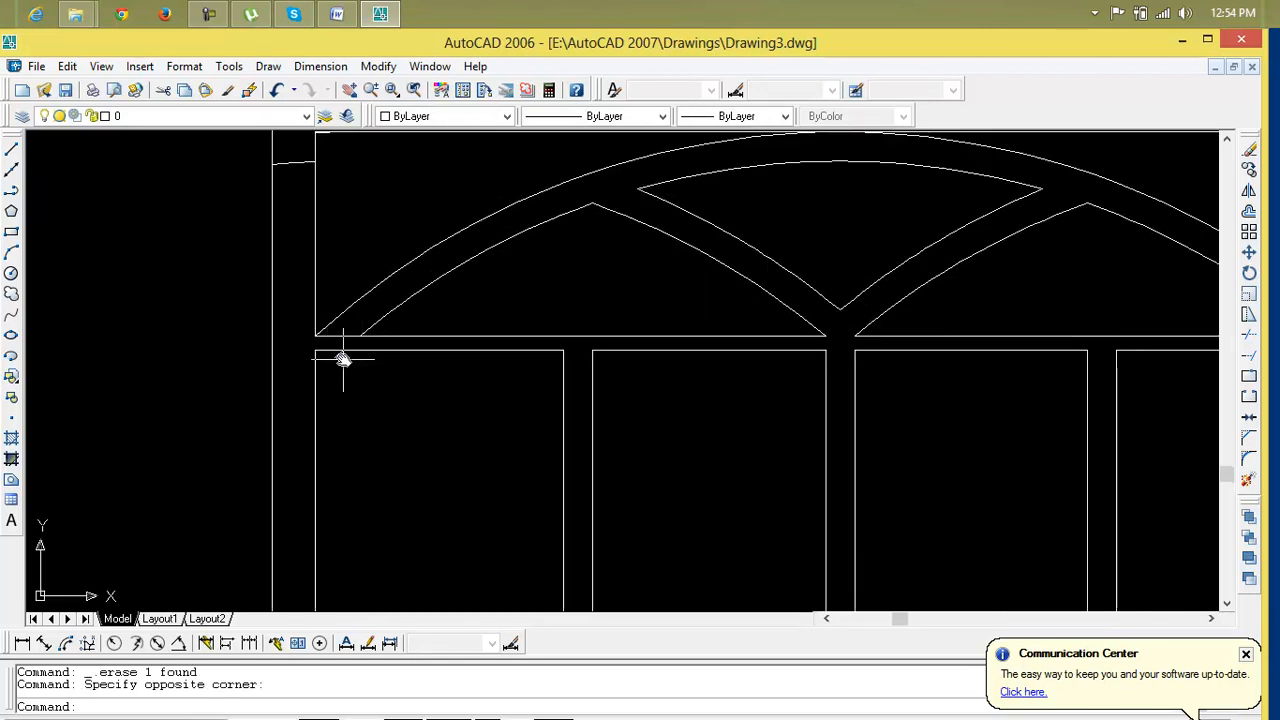
pyautogui.click(339, 356)
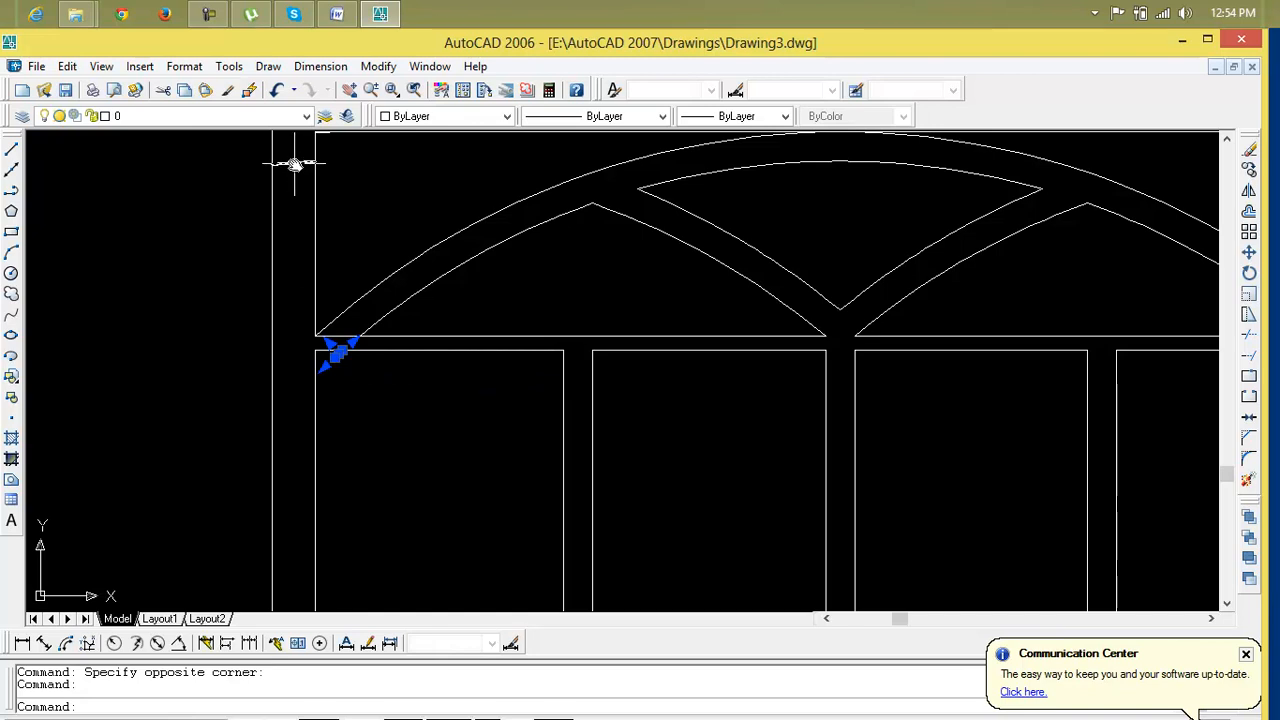
pyautogui.press('Delete')
# Zoom and pan around the elevations to examine the finished window within its wall bay
pyautogui.scroll(-5, 495, 432)
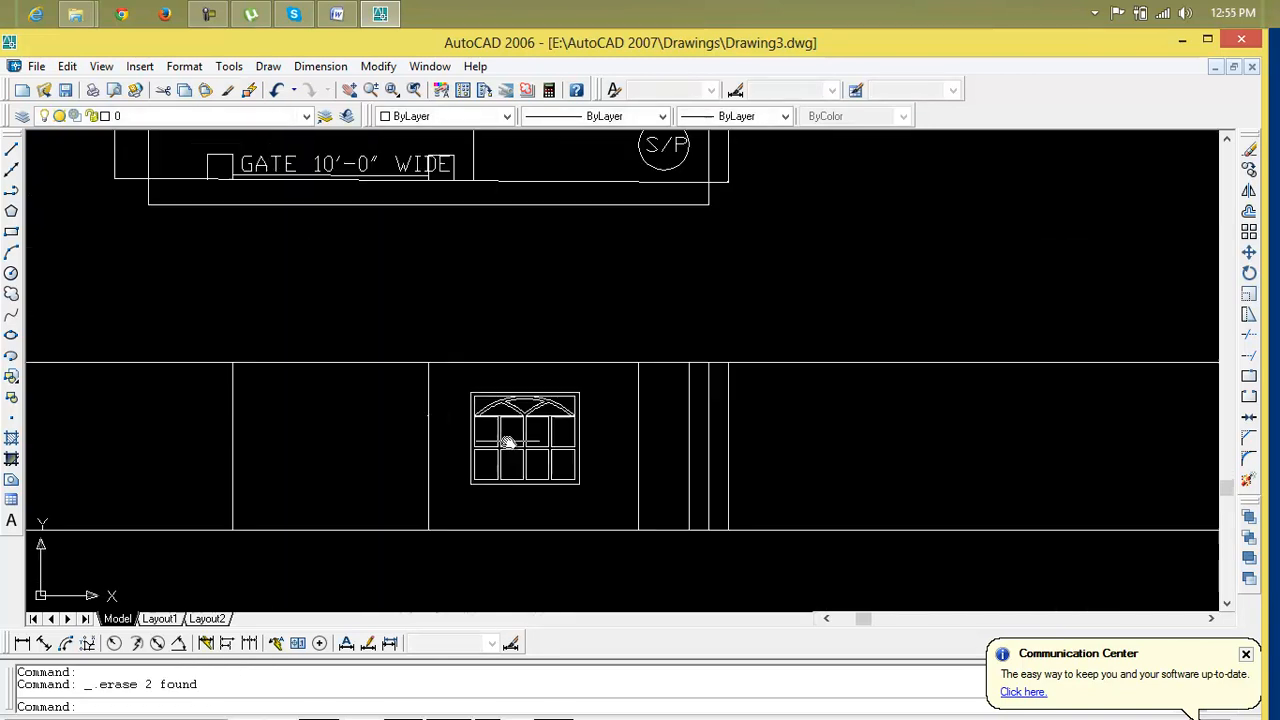
pyautogui.moveTo(514, 447)
pyautogui.mouseDown(button='middle')
pyautogui.moveTo(595, 455)
pyautogui.moveTo(588, 466)
pyautogui.mouseUp(button='middle')
pyautogui.scroll(-4, 597, 457)
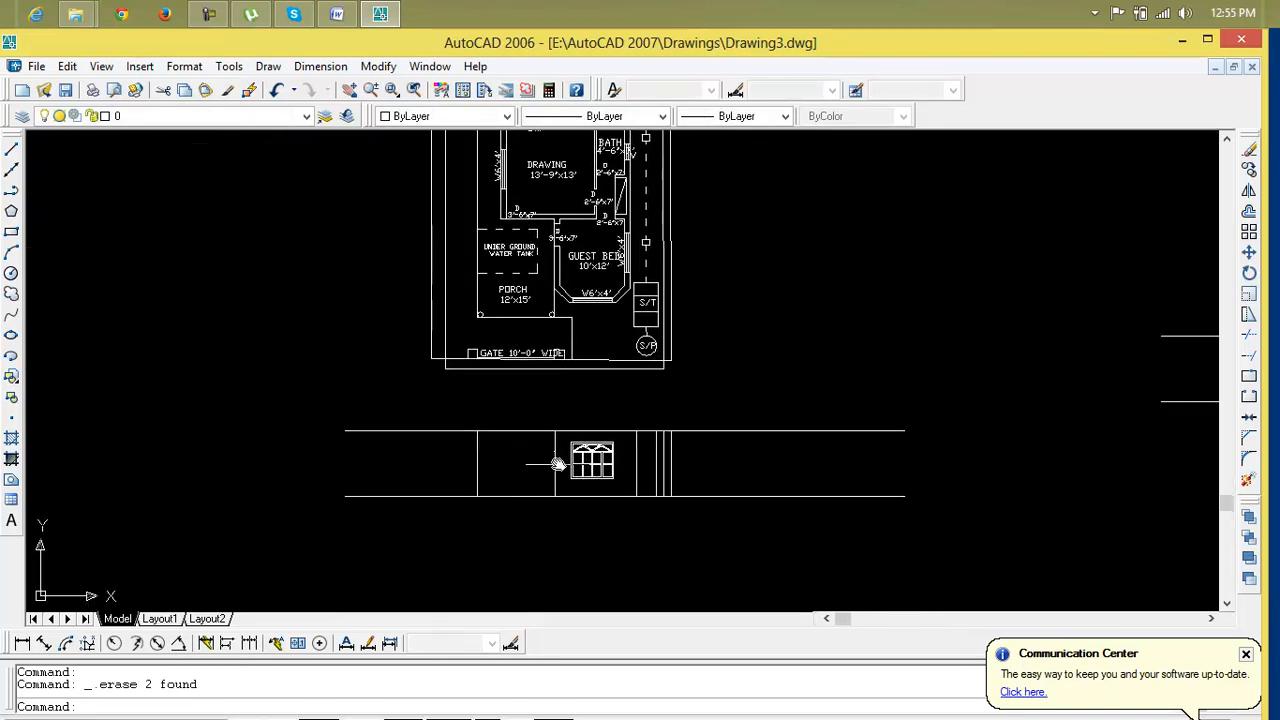
pyautogui.scroll(3, 558, 325)
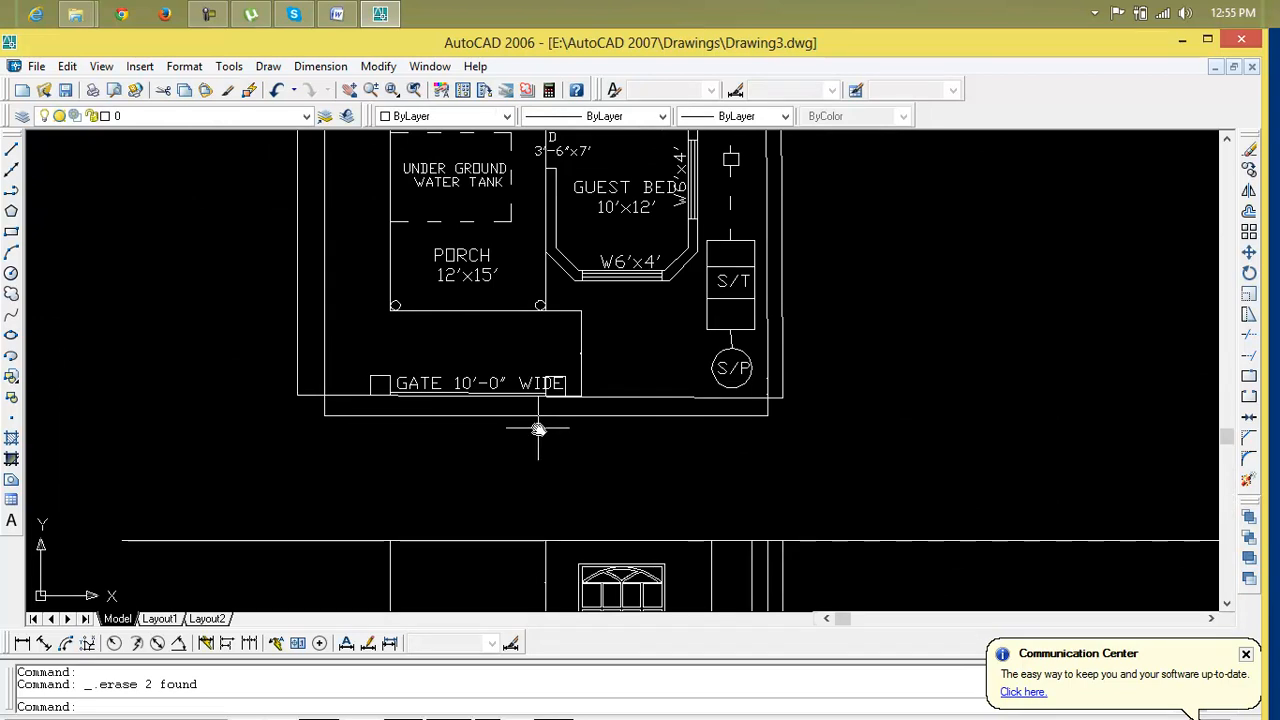
pyautogui.moveTo(548, 569); pyautogui.dragTo(540, 509, button='middle')
pyautogui.scroll(-2, 715, 569)
pyautogui.moveTo(718, 569); pyautogui.dragTo(132, 533, button='middle')
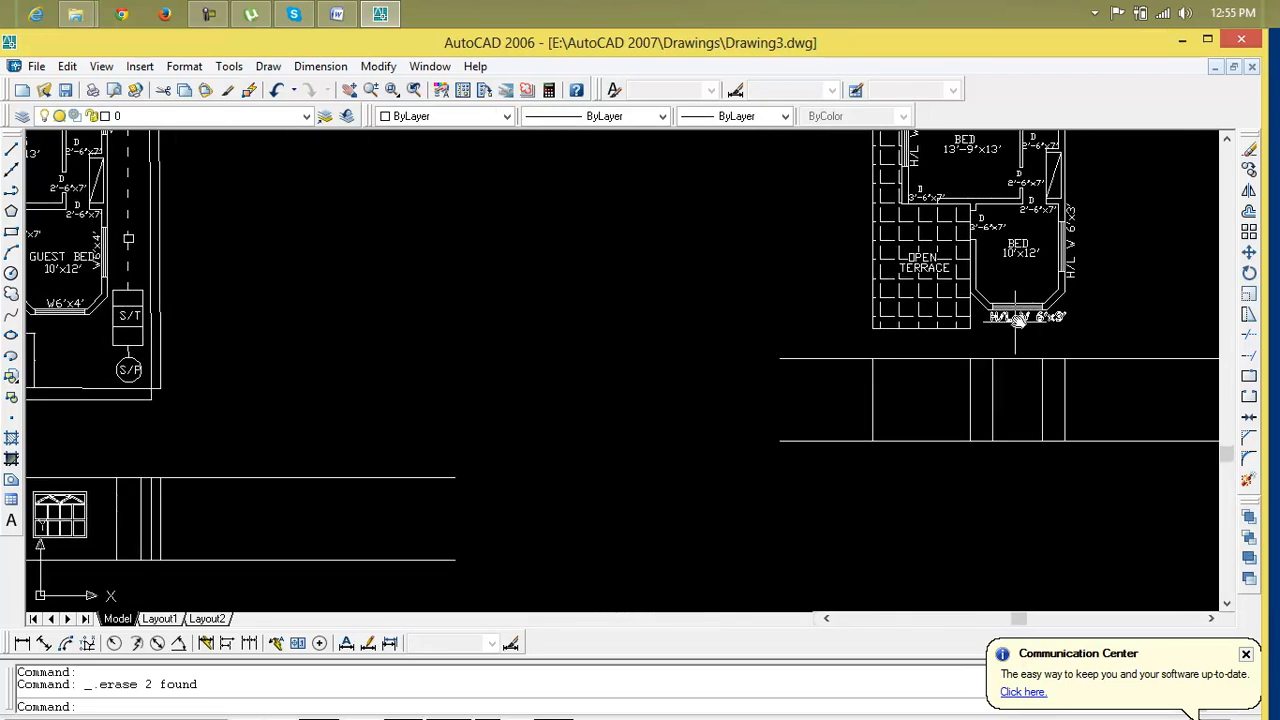
pyautogui.moveTo(445, 479); pyautogui.dragTo(726, 481, button='middle')
pyautogui.scroll(3, 370, 510)
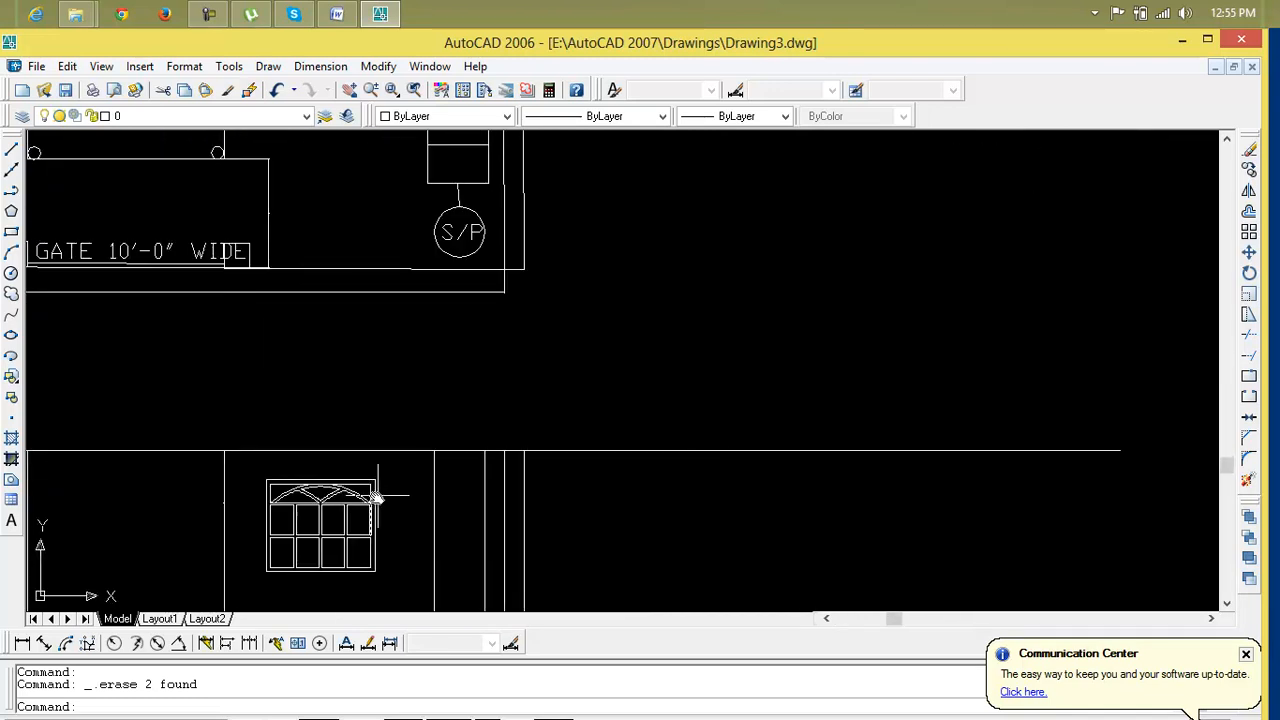
# Draw a line along the base of the right elevation's bay between its two vertical lines
pyautogui.scroll(-3, 563, 489)
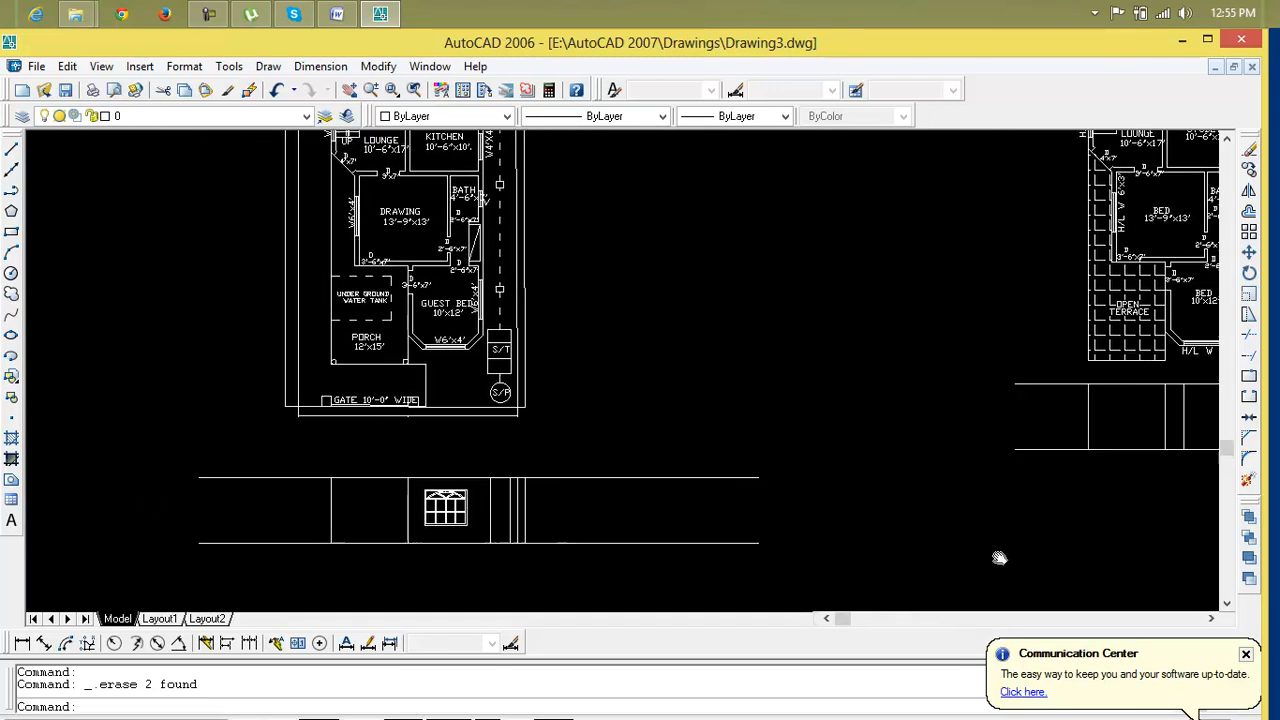
pyautogui.moveTo(1020, 551); pyautogui.dragTo(447, 595, button='middle')
pyautogui.scroll(3, 600, 478)
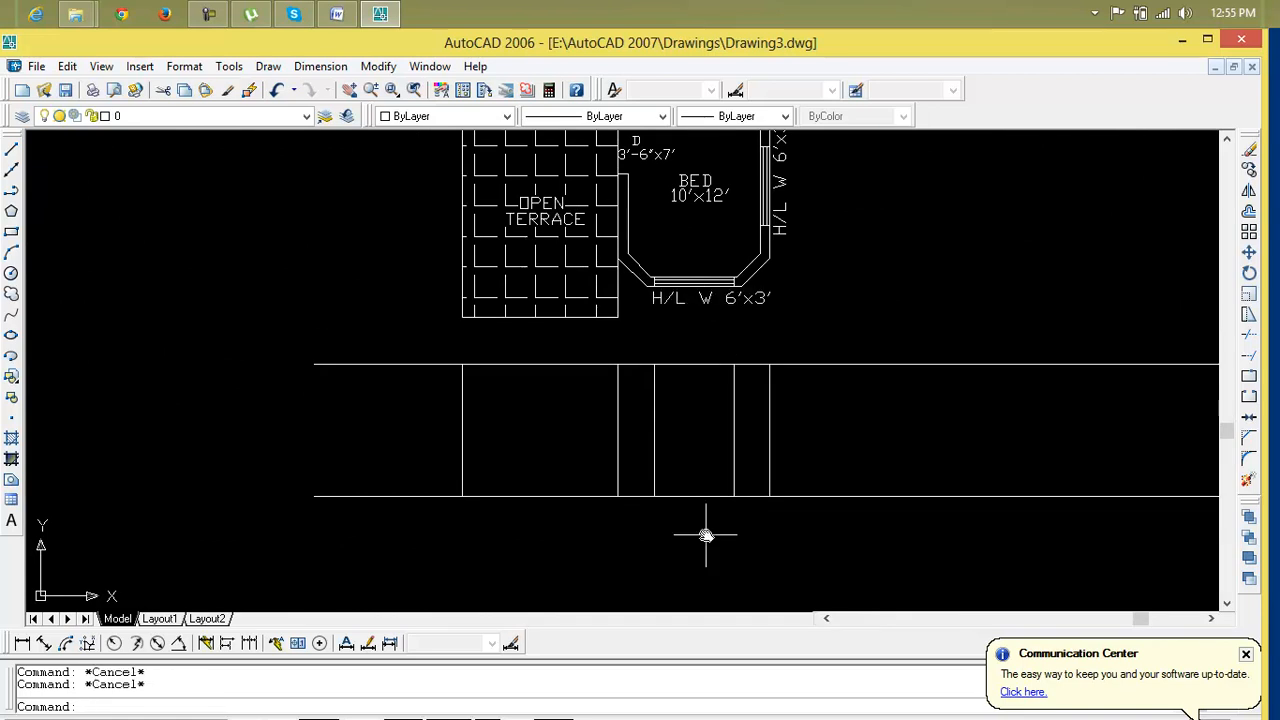
pyautogui.write('l')
pyautogui.press('Return')
pyautogui.click(734, 497)
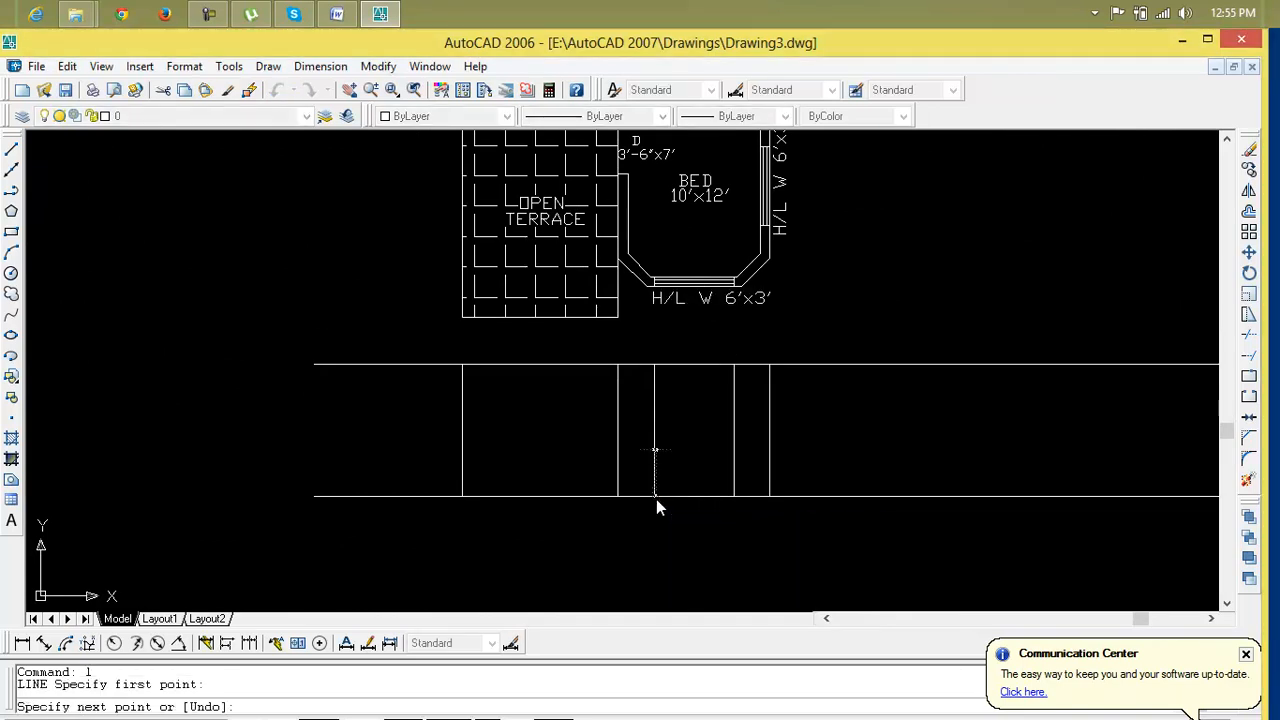
pyautogui.click(731, 495)
pyautogui.press('Escape')
pyautogui.press('Escape')
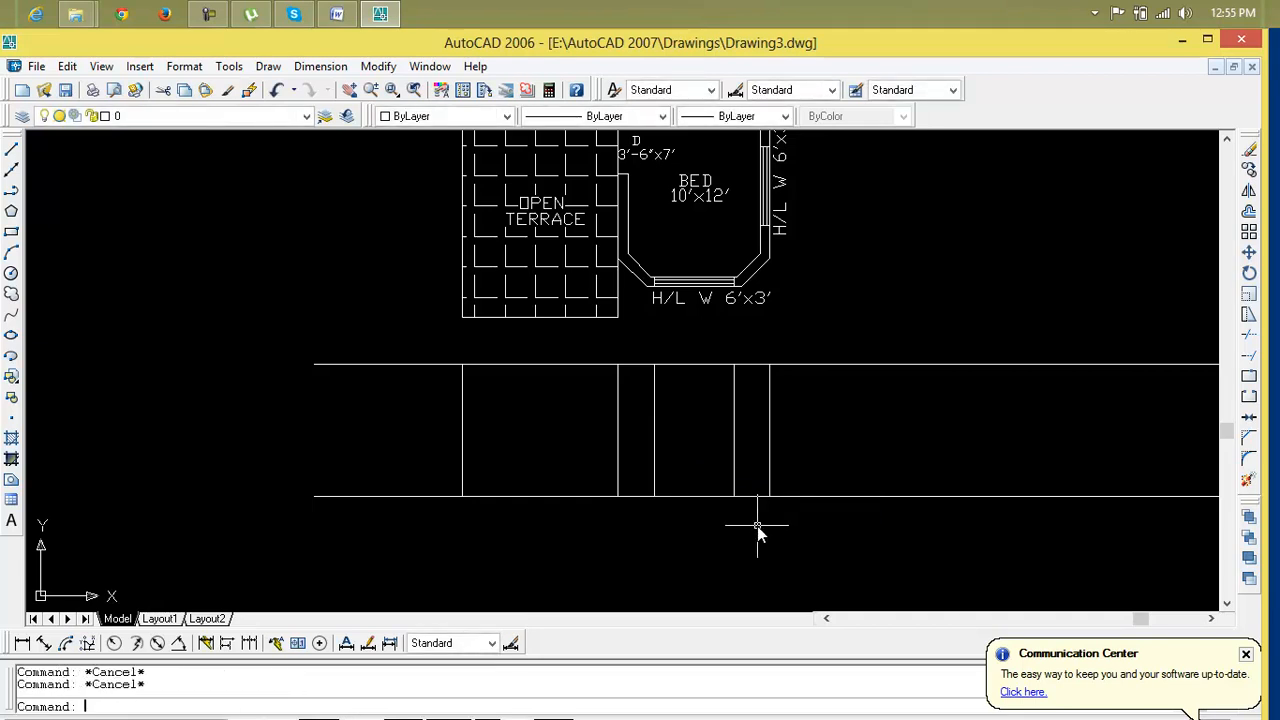
# Offset the bay's base line 3' upward
pyautogui.write('o')
pyautogui.press('Return')
pyautogui.write("3'")
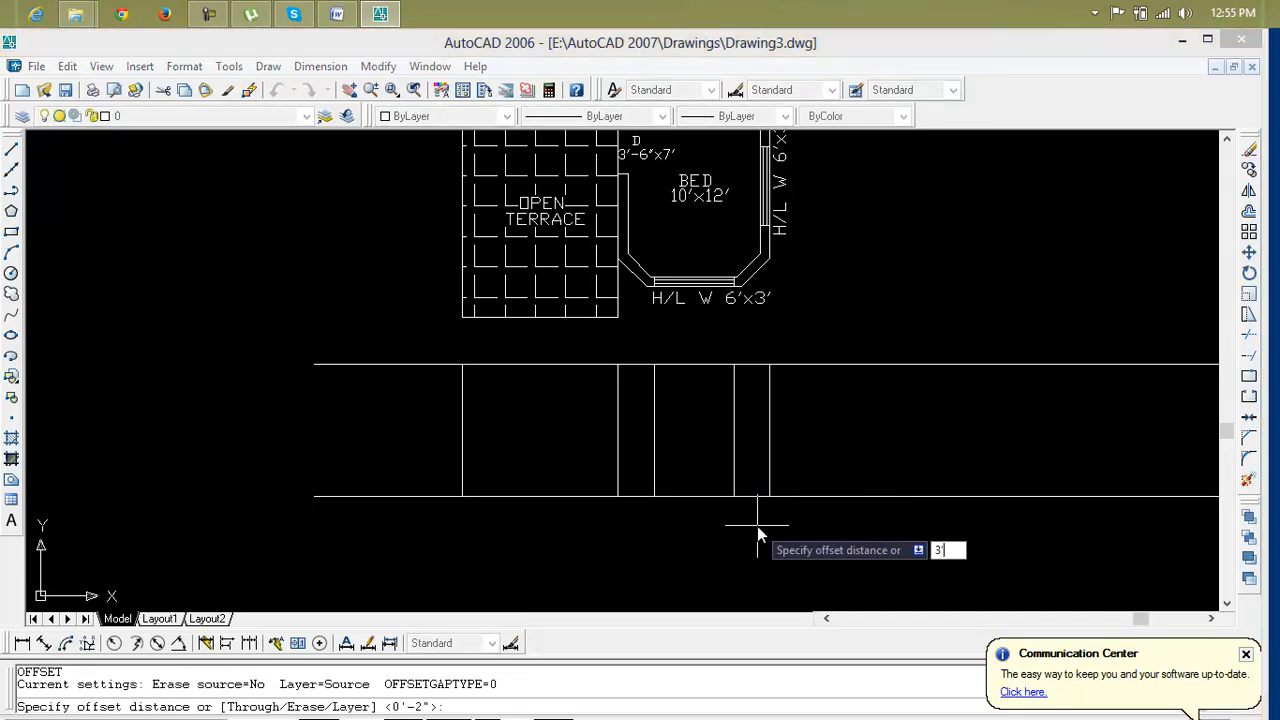
pyautogui.press('Return')
pyautogui.click(727, 495)
pyautogui.click(720, 471)
pyautogui.scroll(-5, 629, 486)
pyautogui.moveTo(420, 466); pyautogui.dragTo(670, 438, button='middle')
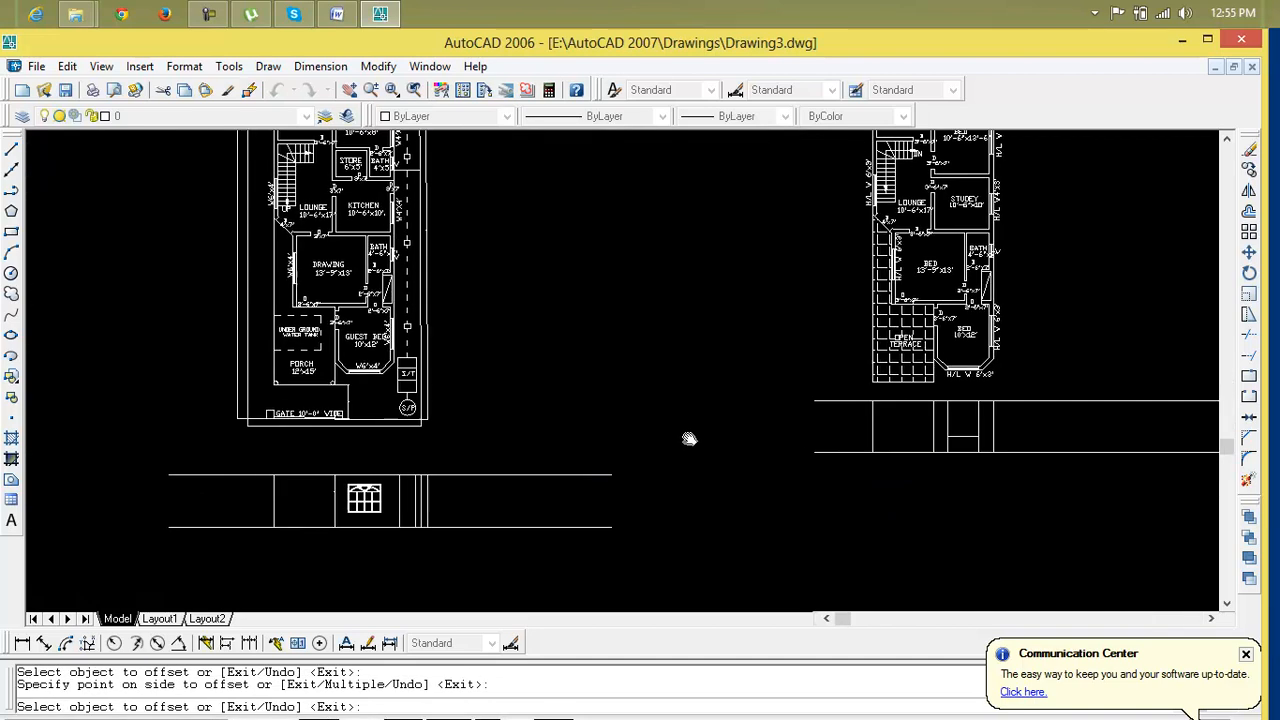
pyautogui.scroll(5, 392, 489)
pyautogui.press('Escape')
pyautogui.press('Escape')
# Copy the whole window from its lower-right corner to the right end of the offset line in the right elevation's bay
pyautogui.click(67, 524)
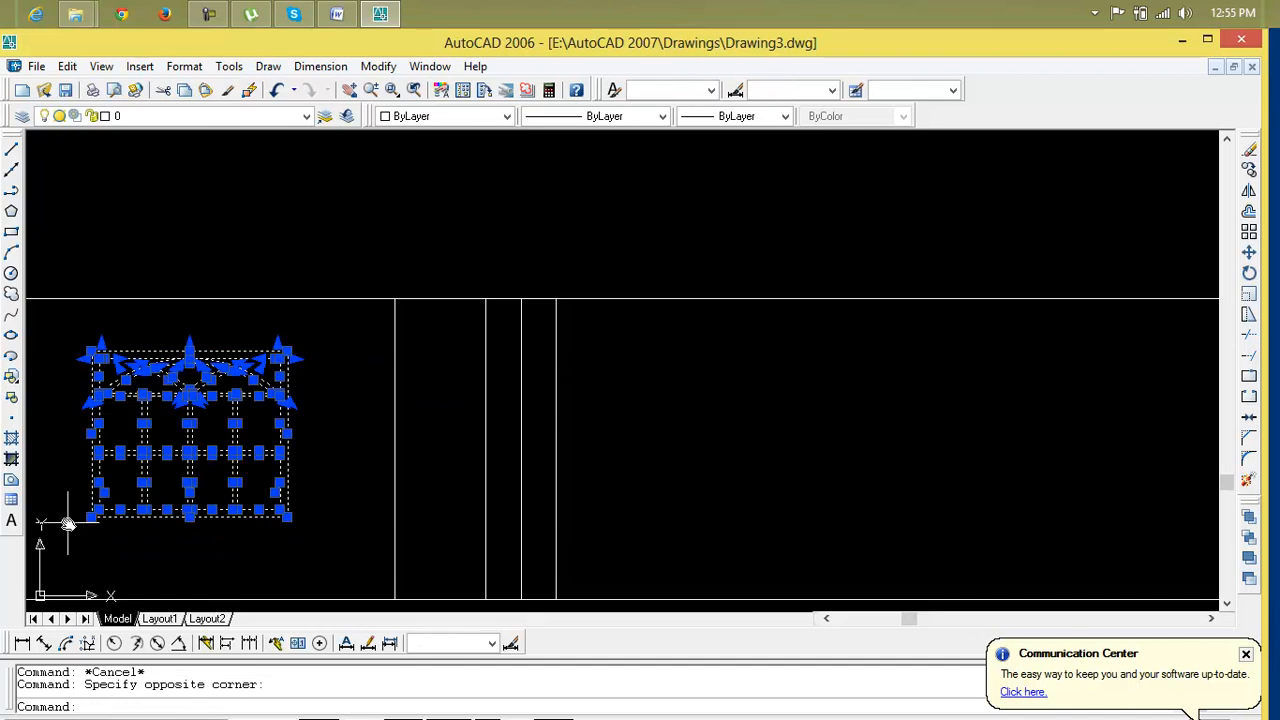
pyautogui.write('cp')
pyautogui.press('Return')
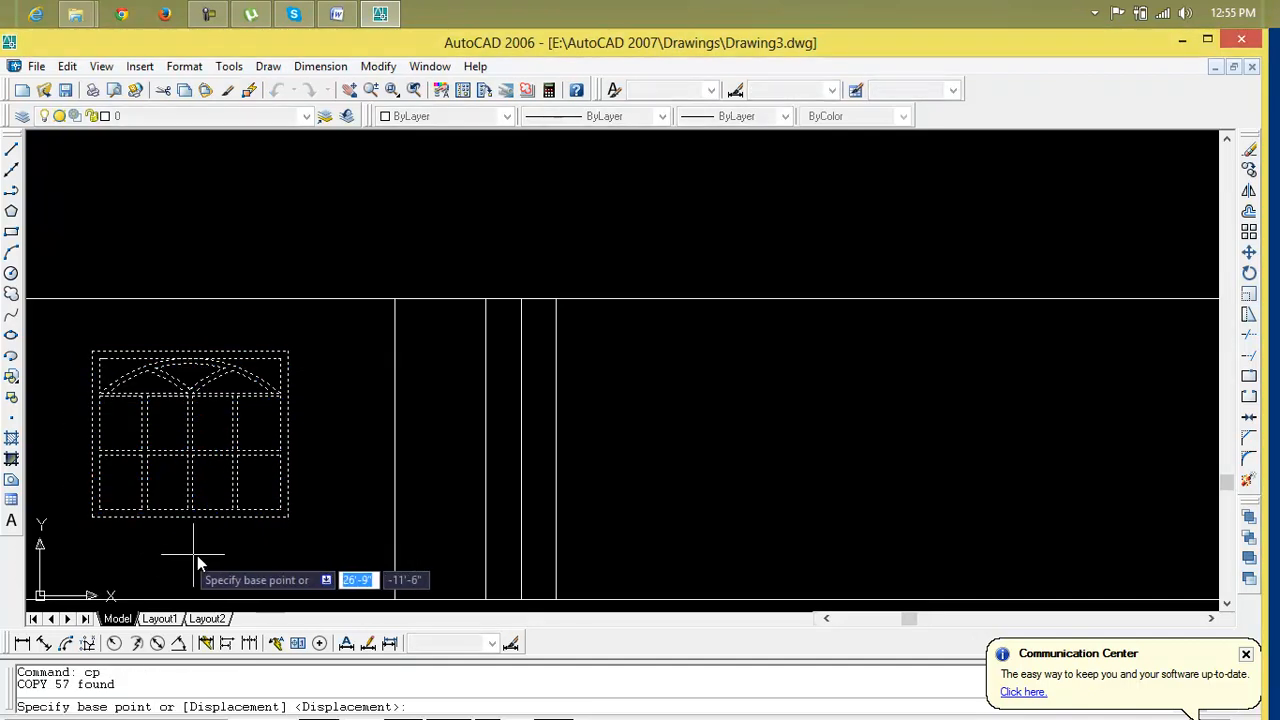
pyautogui.click(288, 518)
pyautogui.scroll(-4, 1057, 565)
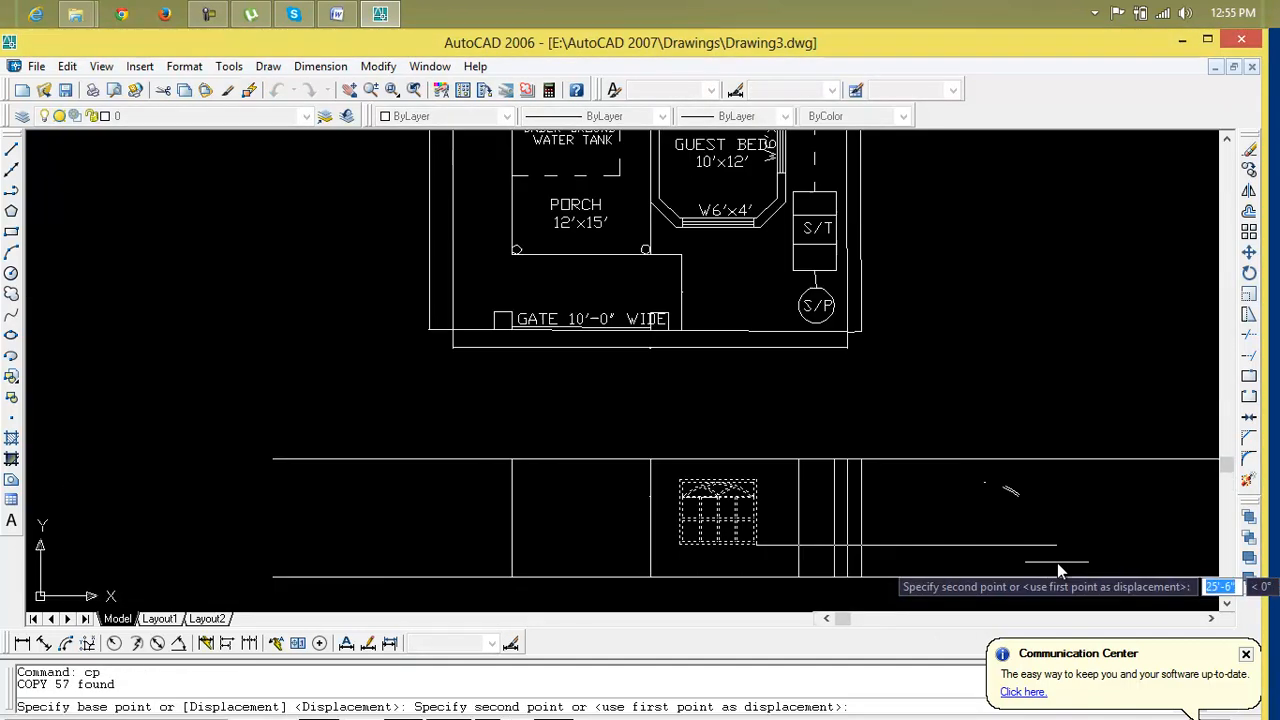
pyautogui.moveTo(1089, 546); pyautogui.dragTo(471, 558, button='middle')
pyautogui.scroll(-2, 890, 545)
pyautogui.moveTo(913, 543); pyautogui.dragTo(550, 558, button='middle')
pyautogui.scroll(5, 720, 526)
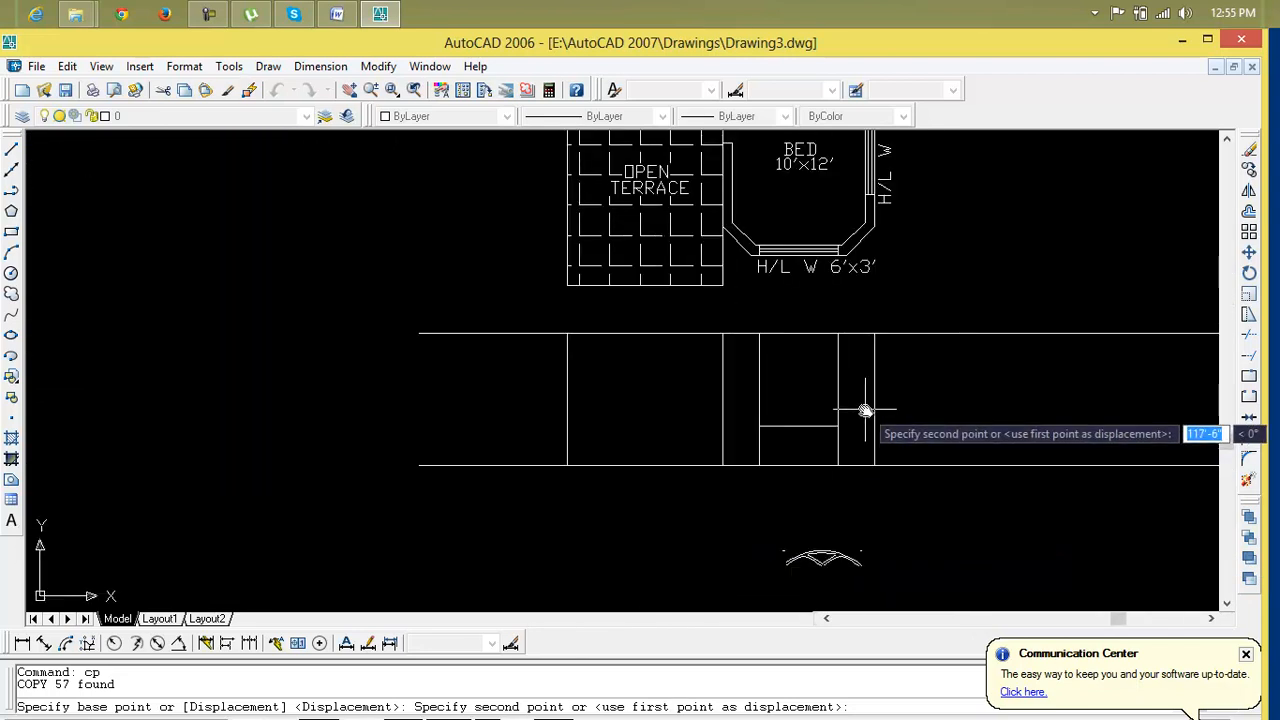
pyautogui.click(838, 428)
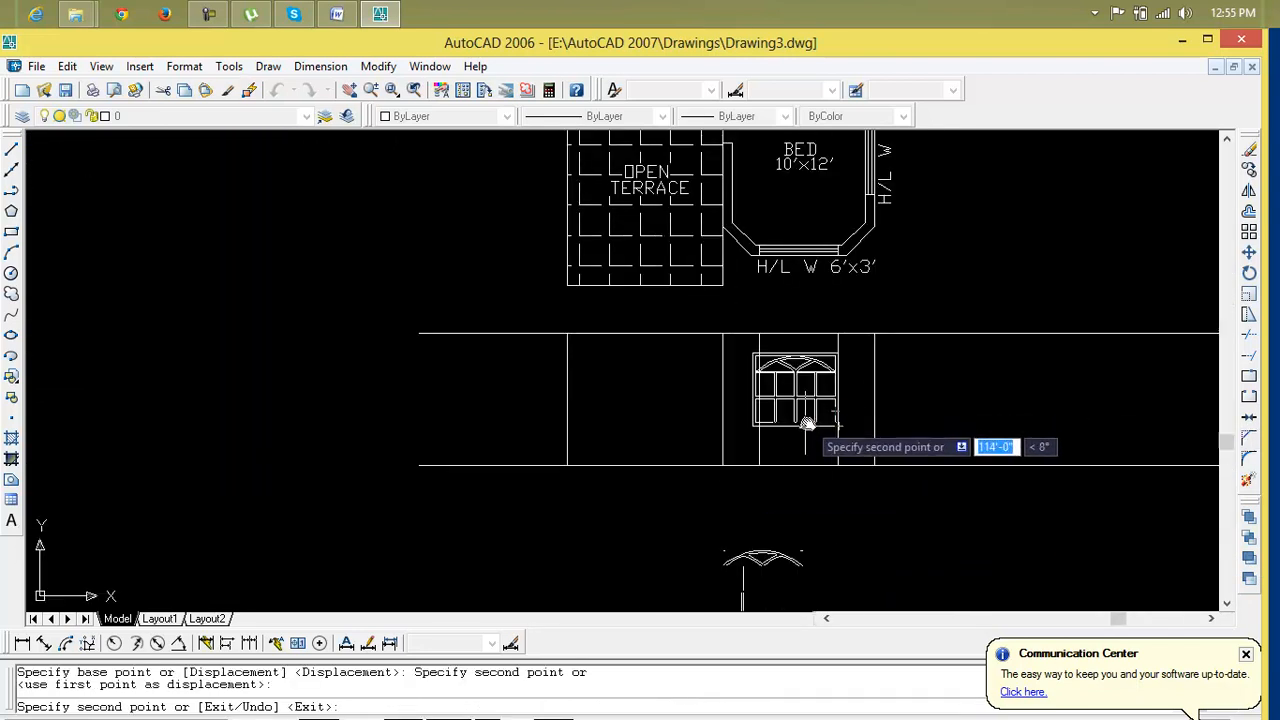
pyautogui.scroll(5, 808, 422)
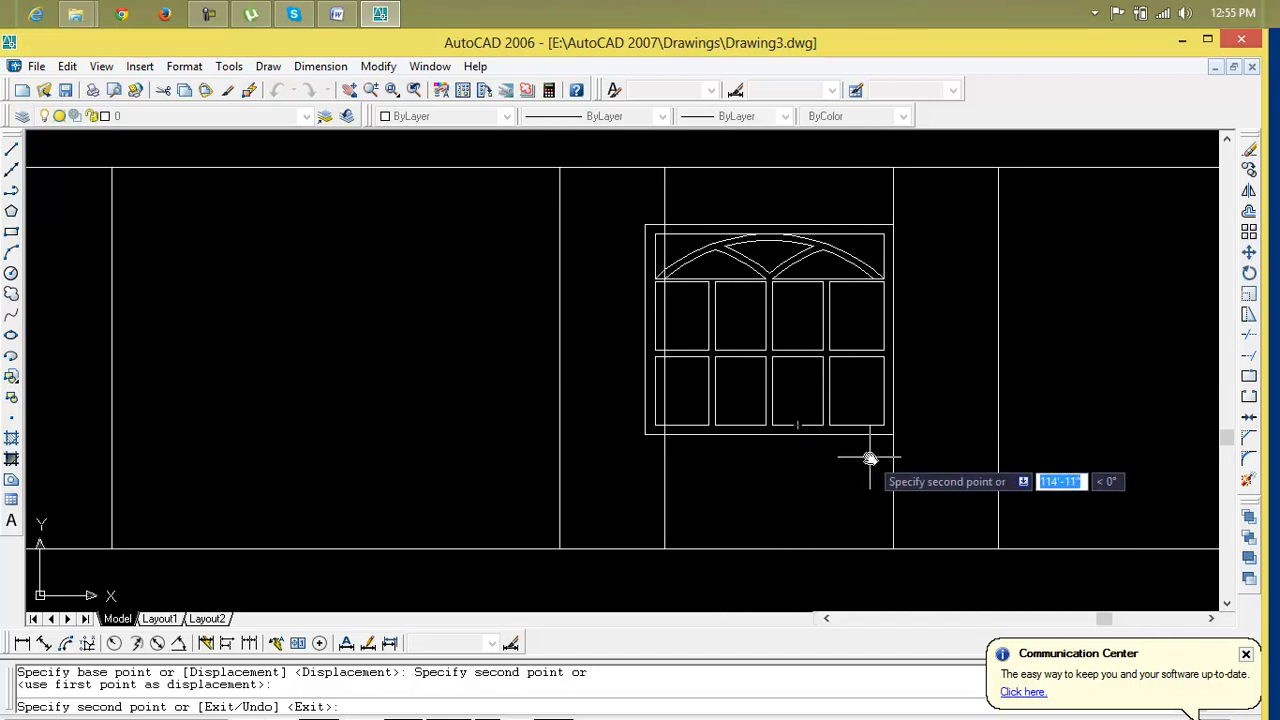
pyautogui.press('Escape')
pyautogui.press('Escape')
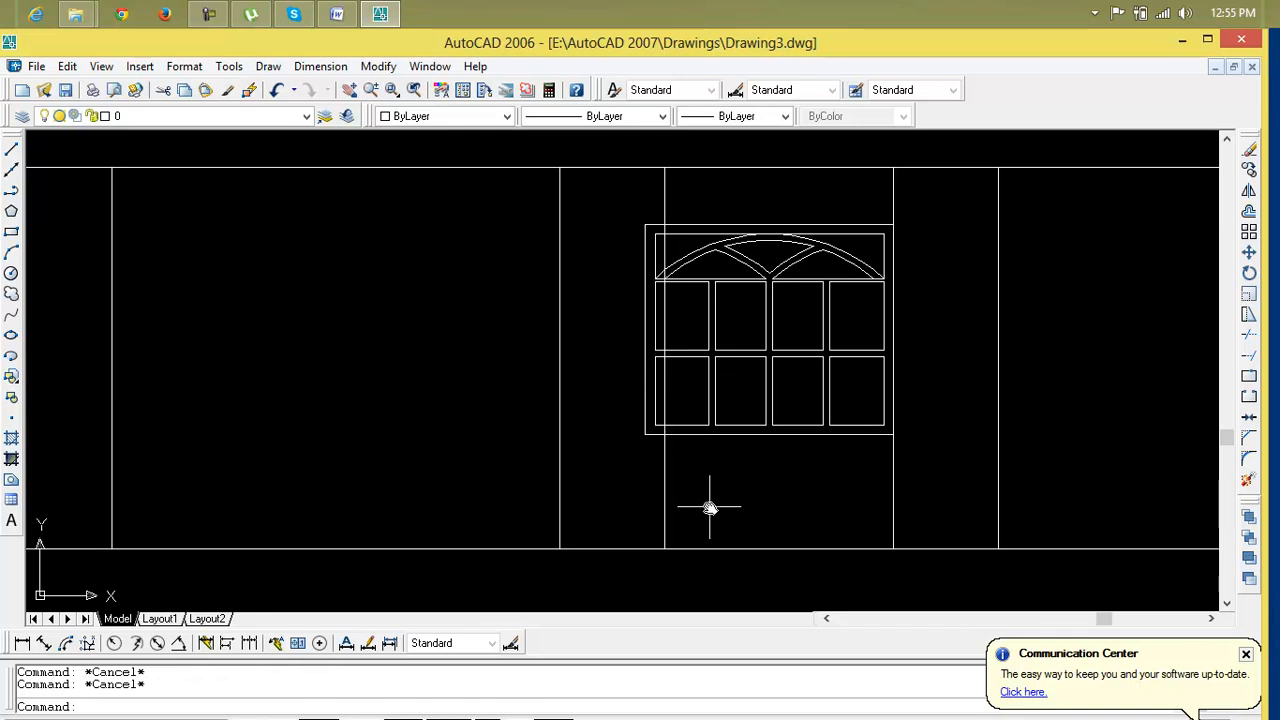
pyautogui.click(624, 209)
pyautogui.click(663, 449)
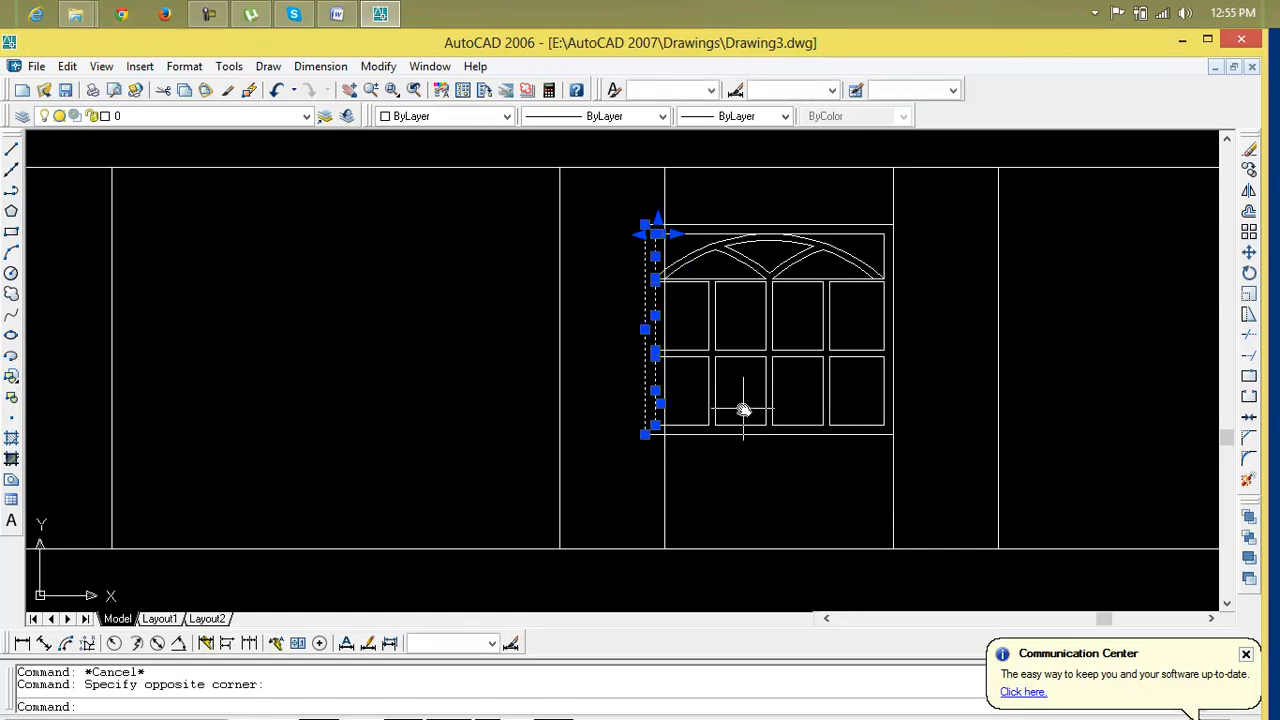
pyautogui.press('Escape')
# Erase the leftover offset guide line beneath the copied window
pyautogui.scroll(-4, 743, 410)
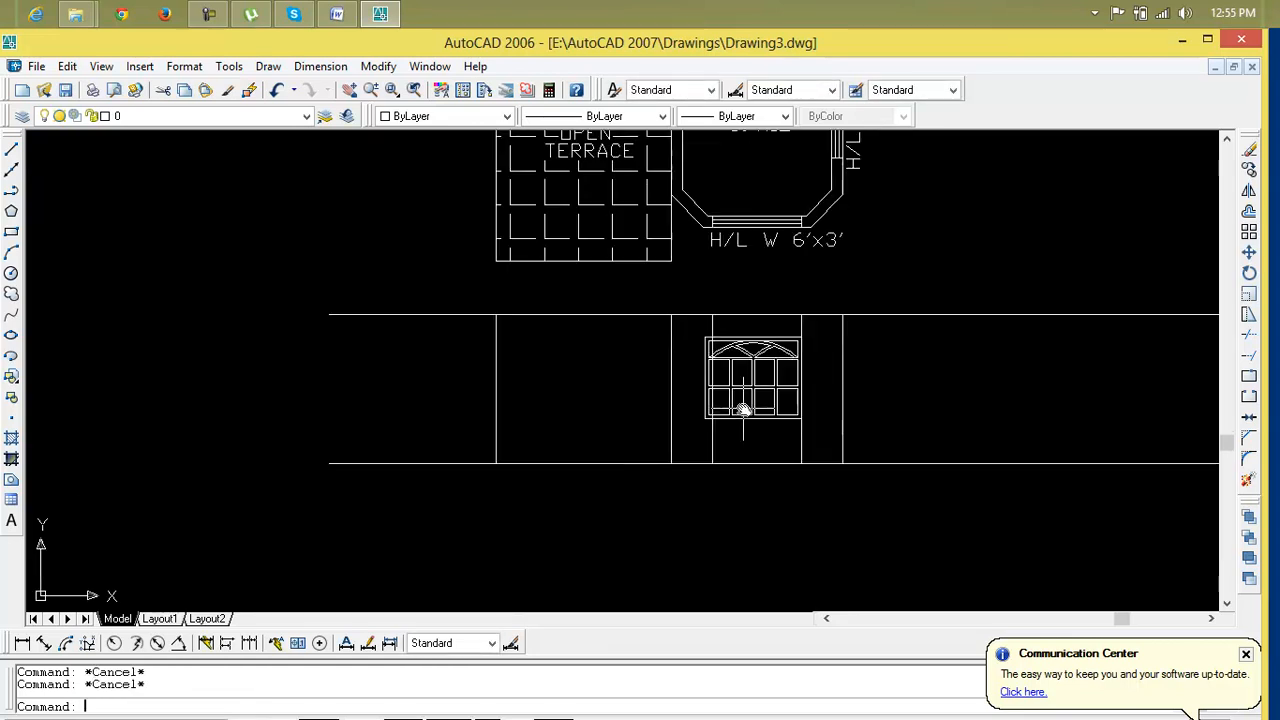
pyautogui.scroll(2, 743, 410)
pyautogui.click(699, 453)
pyautogui.press('Delete')
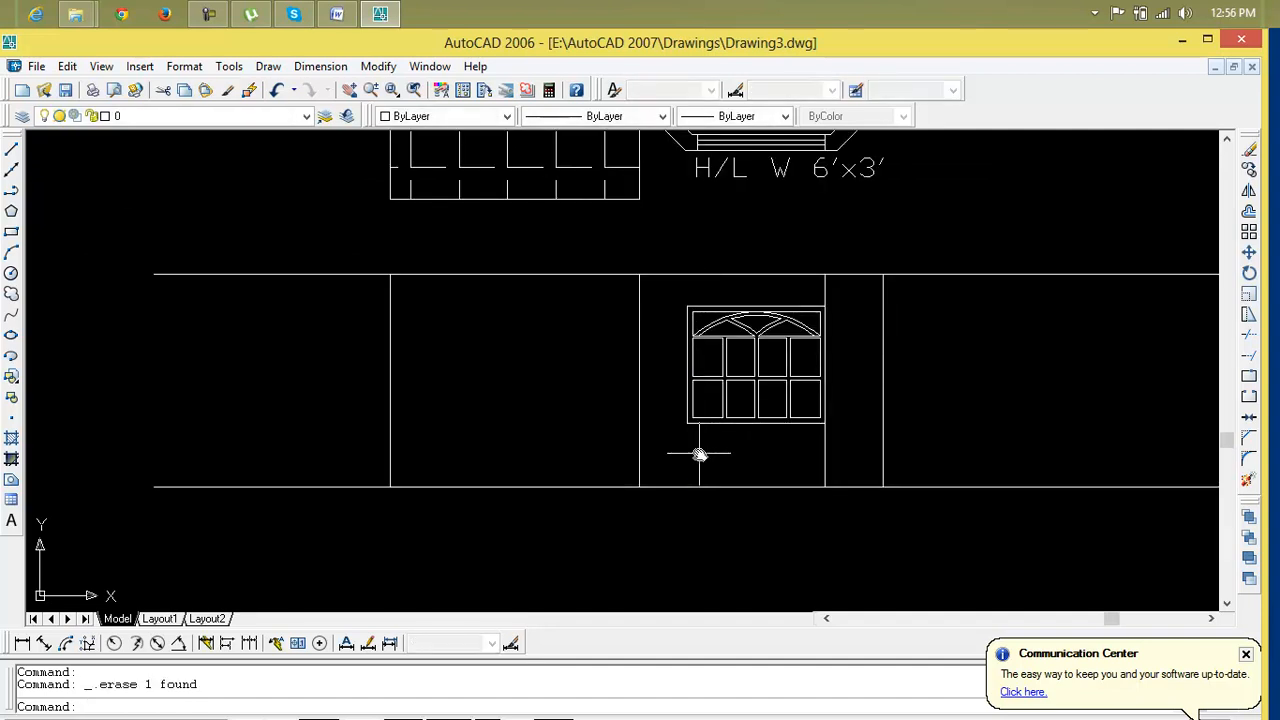
pyautogui.write('l')
pyautogui.press('Return')
pyautogui.click(687, 424)
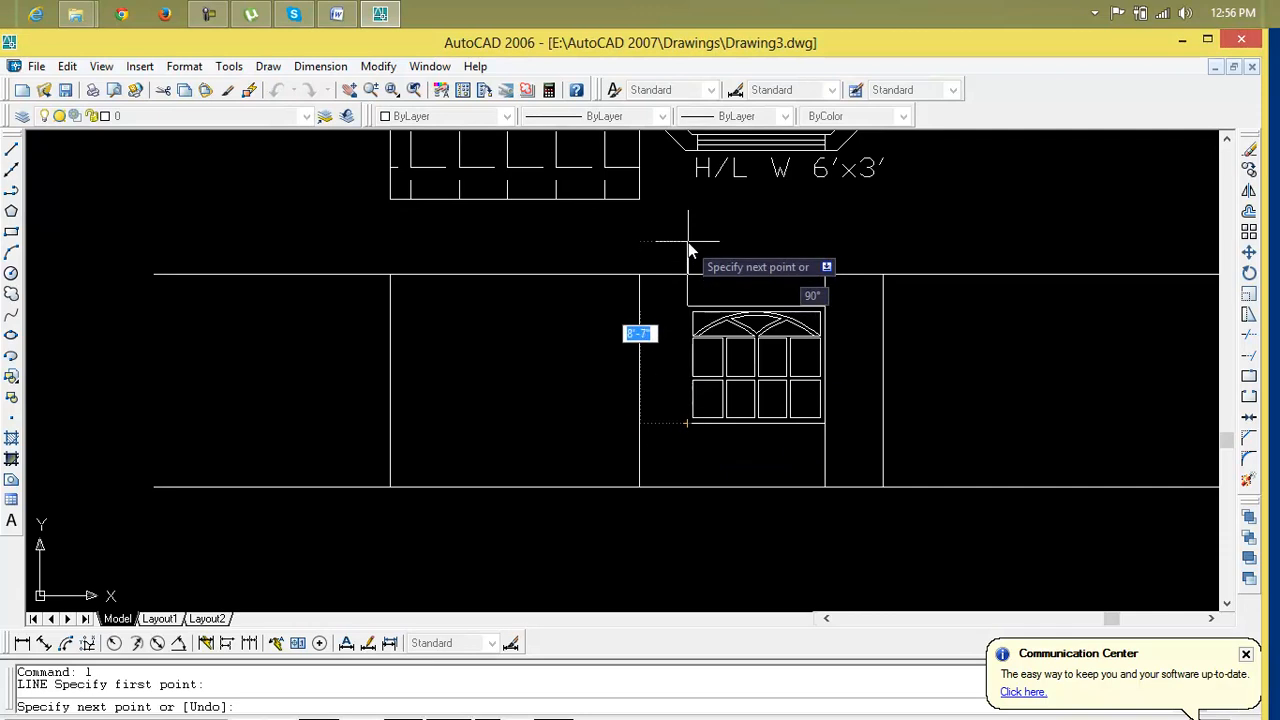
pyautogui.press('Escape')
pyautogui.press('Escape')
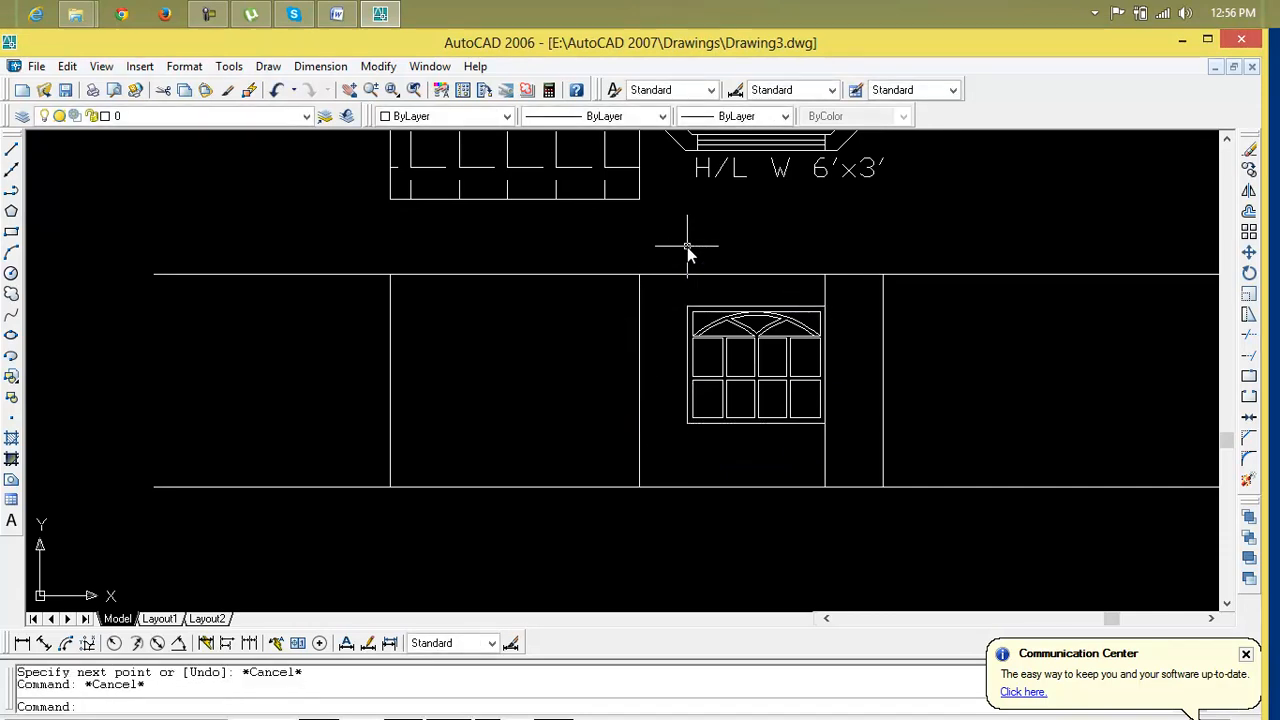
pyautogui.write('x')
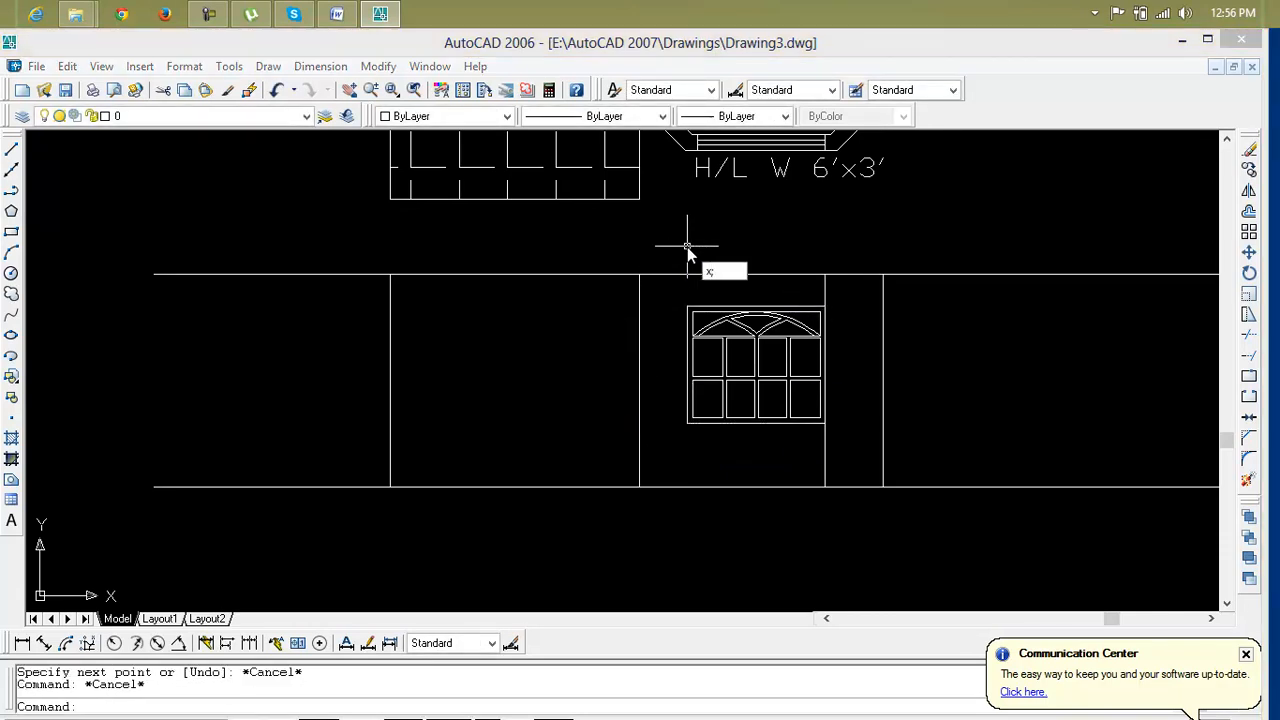
pyautogui.press('BackSpace')
pyautogui.write('l')
pyautogui.press('Return')
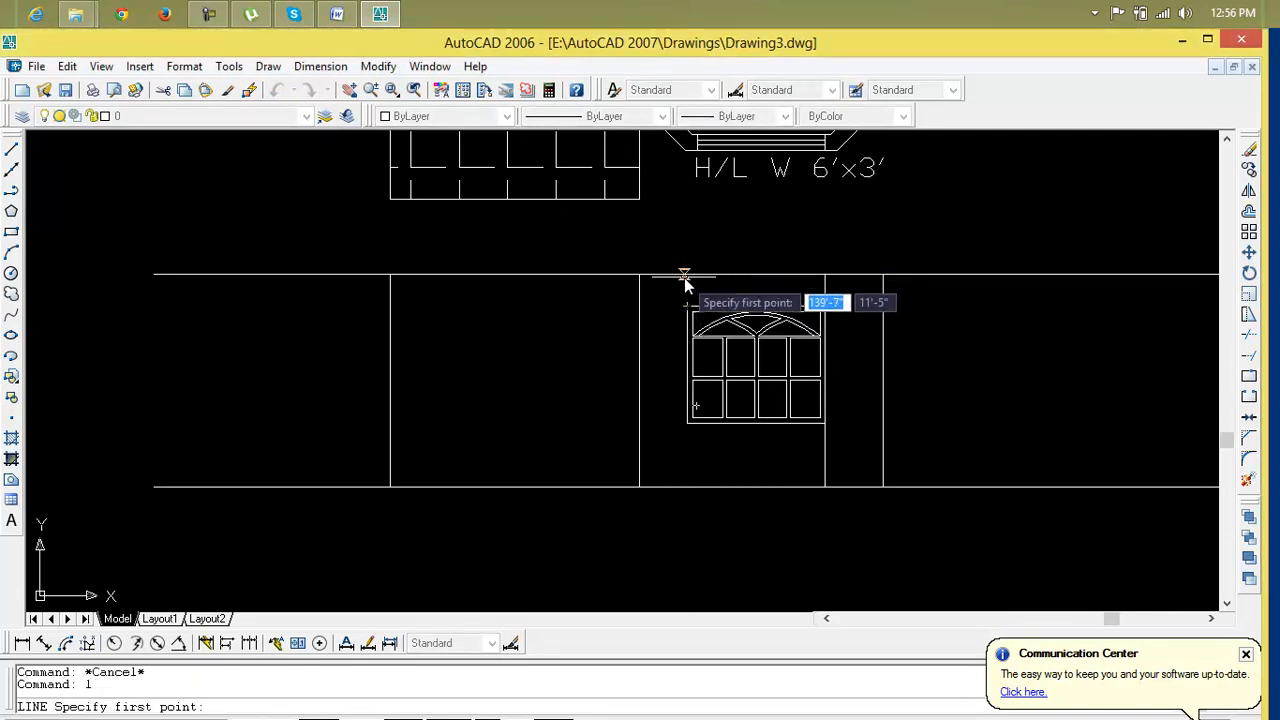
pyautogui.click(686, 275)
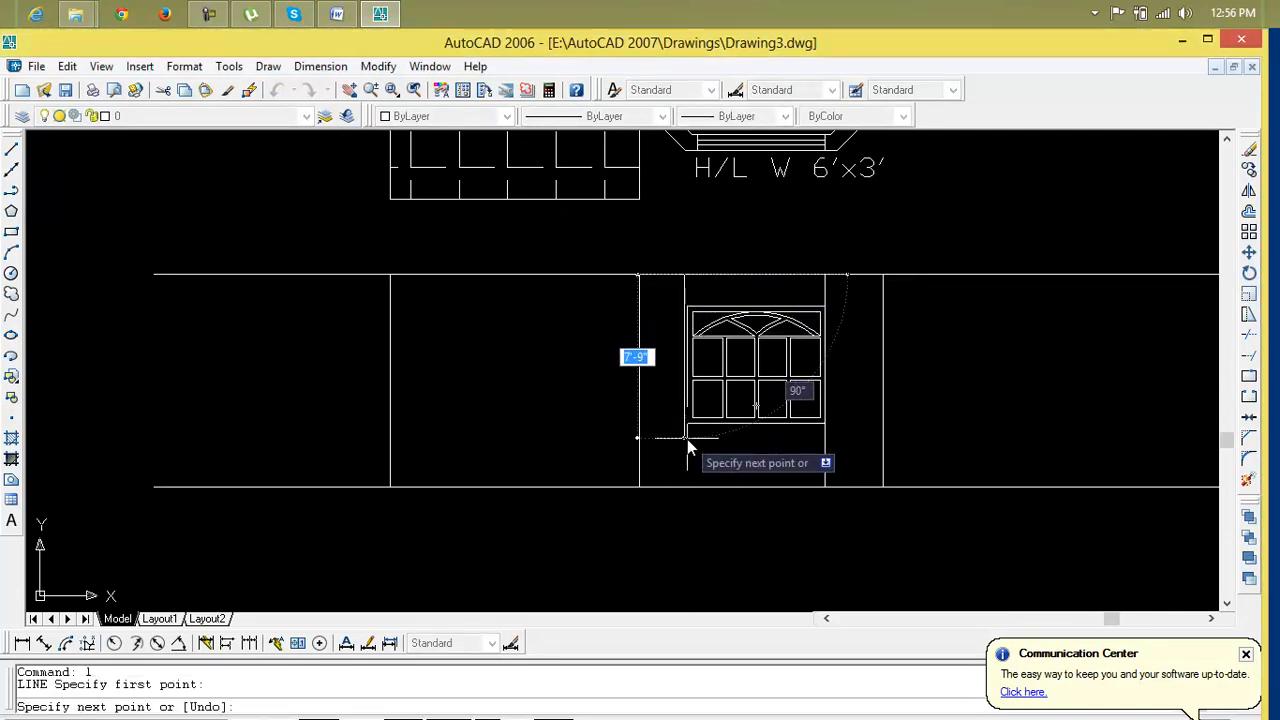
pyautogui.press('Escape')
pyautogui.press('Escape')
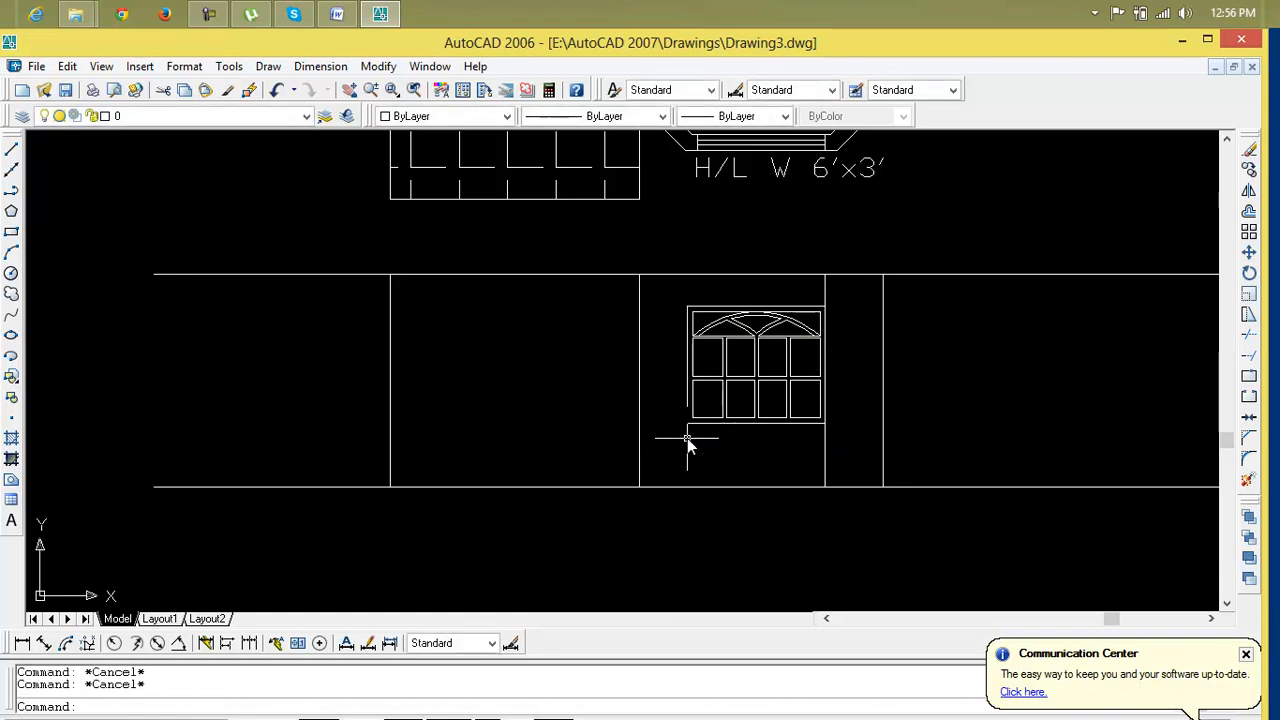
# Draw a vertical construction line through the copied window's left edge
pyautogui.write('xl')
pyautogui.press('Return')
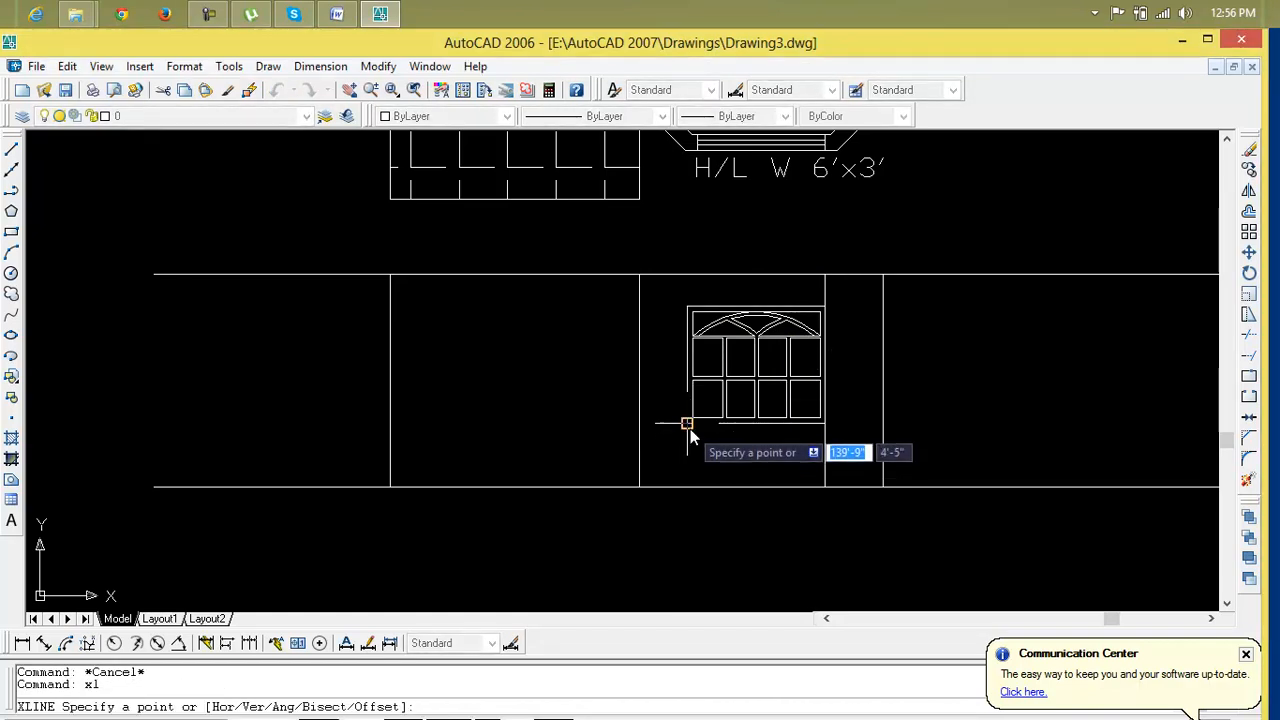
pyautogui.click(689, 428)
pyautogui.click(692, 271)
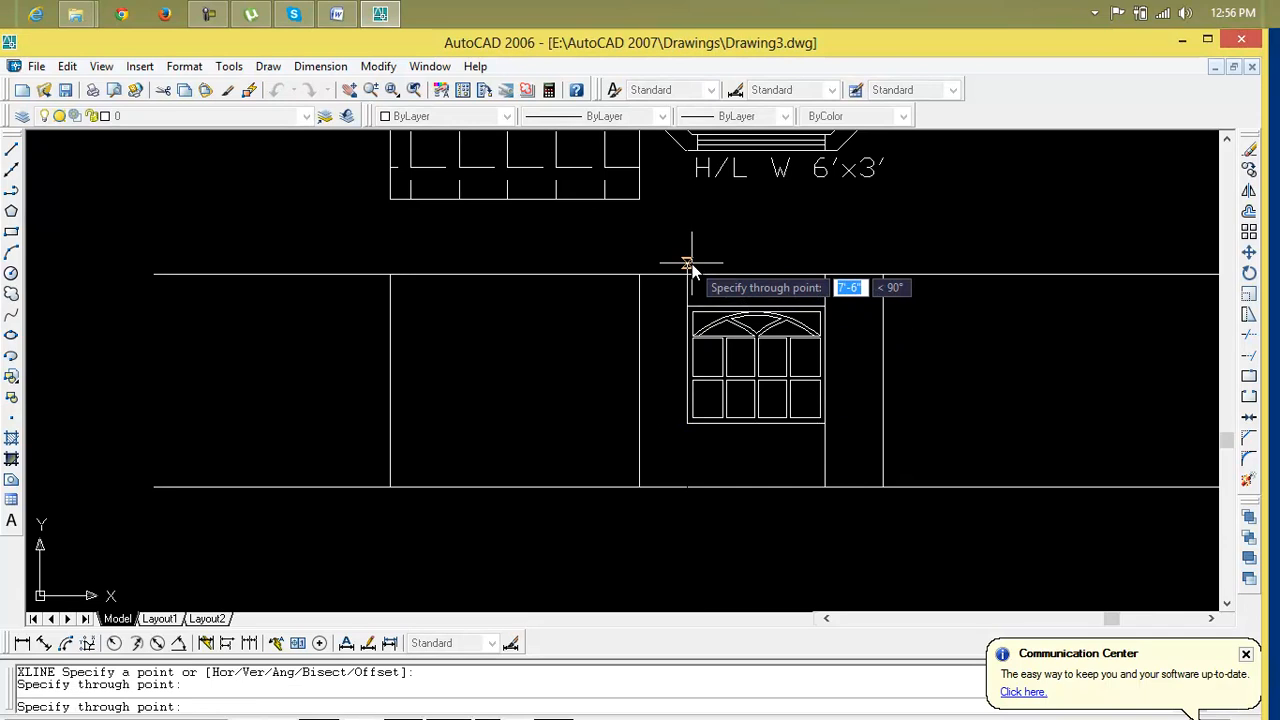
pyautogui.press('Return')
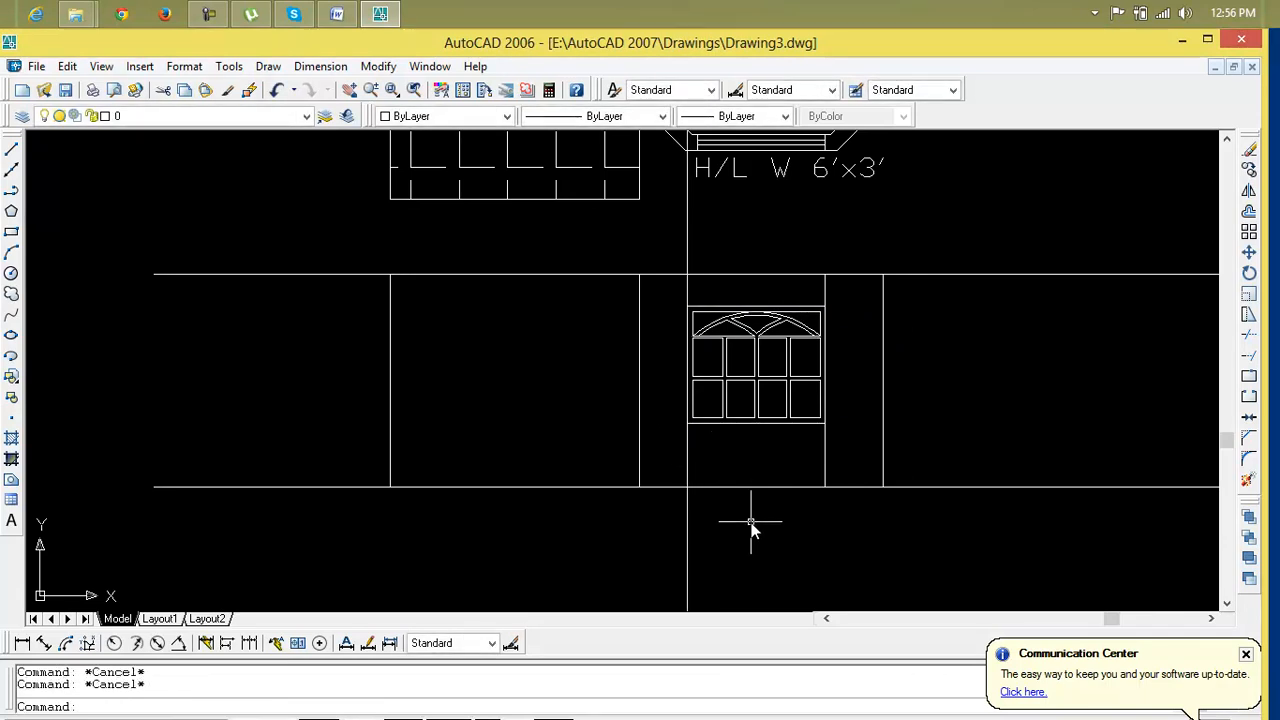
# Trim the bay's vertical line above and below the window, and the construction line inside the window
pyautogui.write('tr')
pyautogui.press('Return')
pyautogui.press('Return')
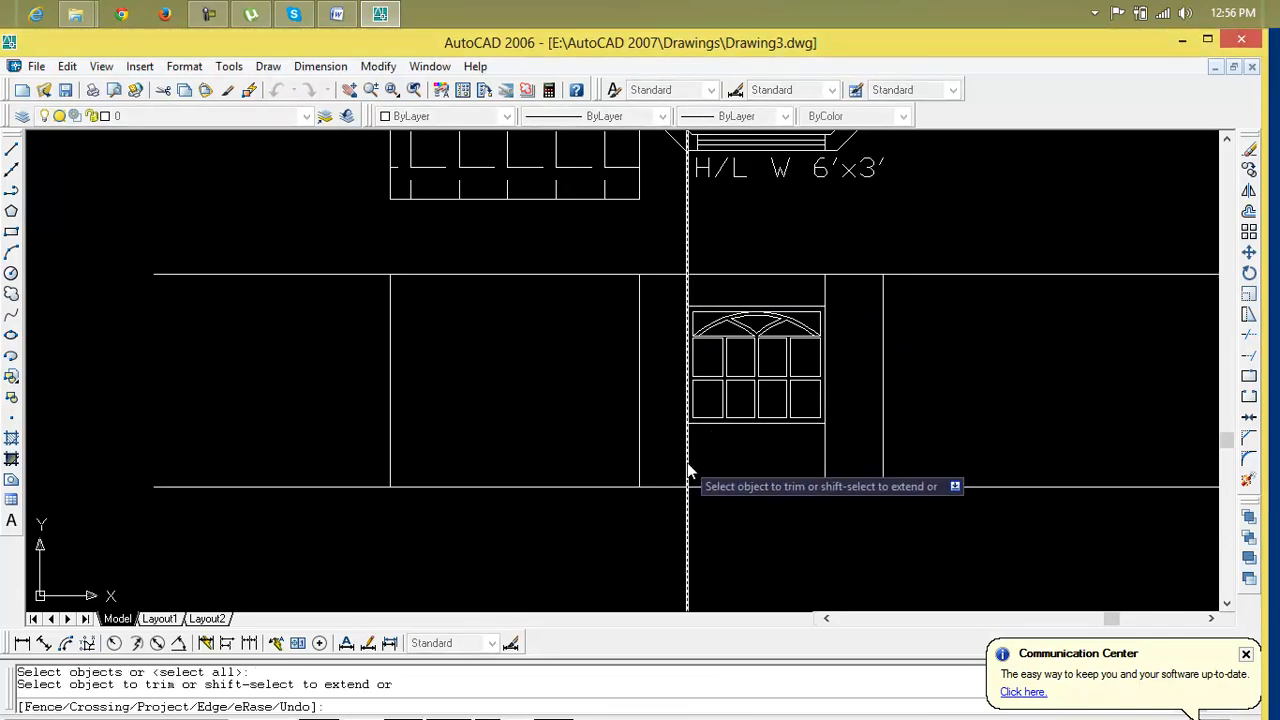
pyautogui.click(826, 460)
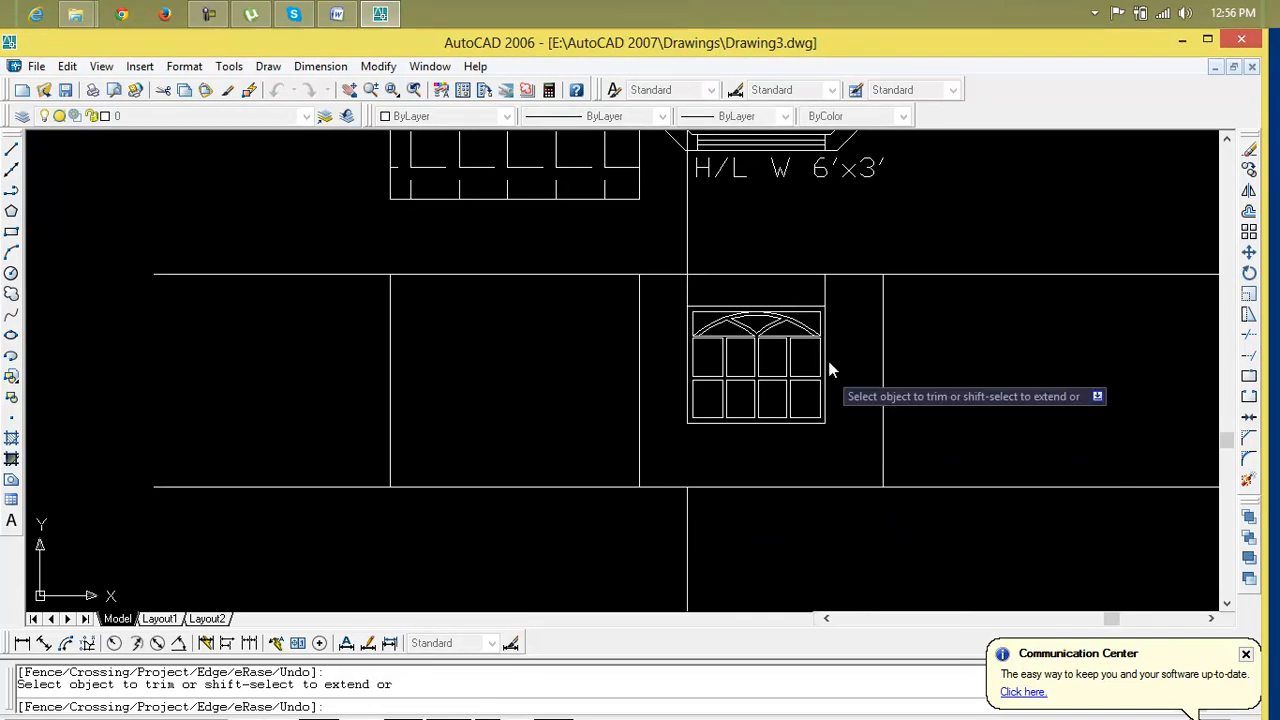
pyautogui.click(826, 305)
pyautogui.click(687, 292)
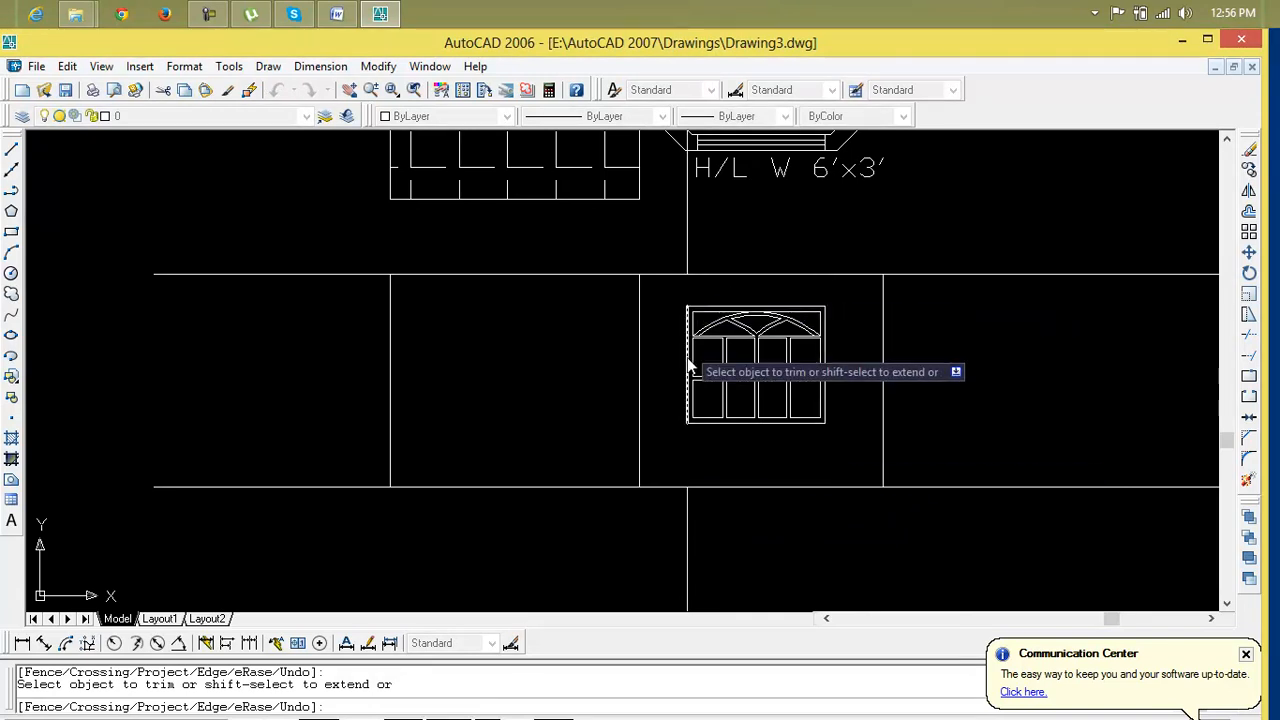
pyautogui.press('Escape')
# Erase the construction line's remaining part below the elevation
pyautogui.click(688, 515)
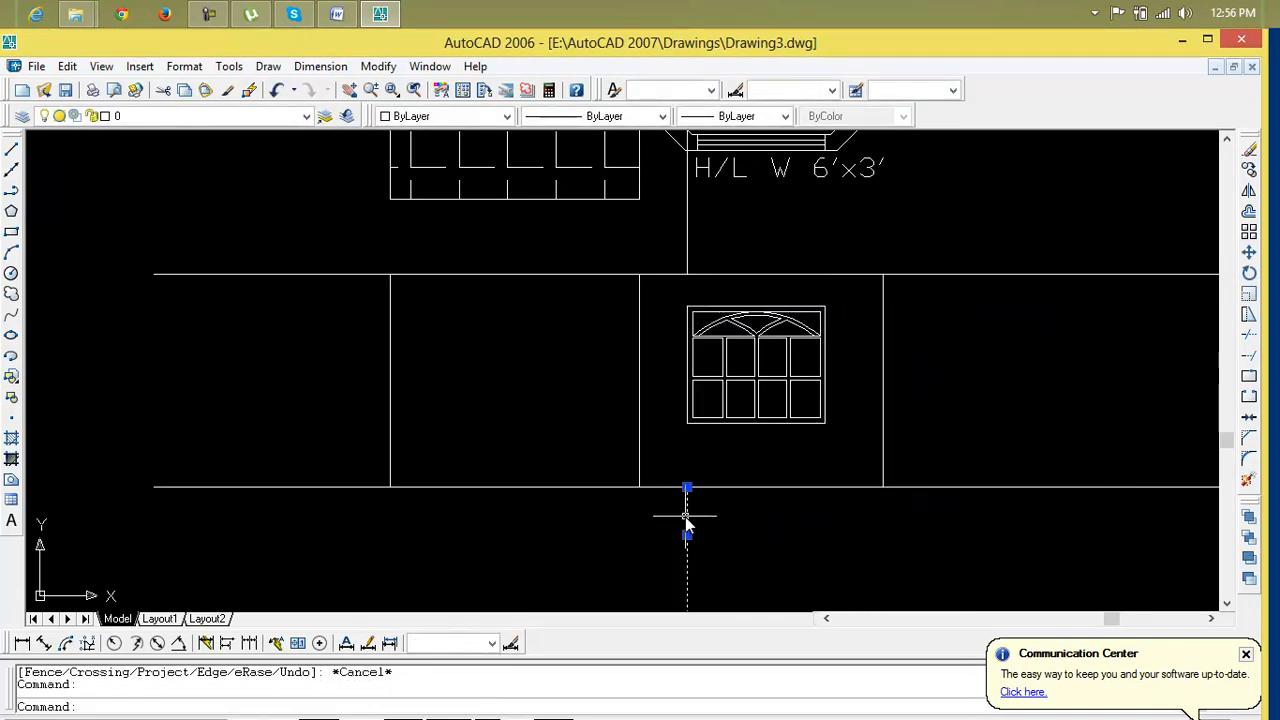
pyautogui.press('Delete')
pyautogui.scroll(-5, 700, 371)
pyautogui.scroll(5, 720, 398)
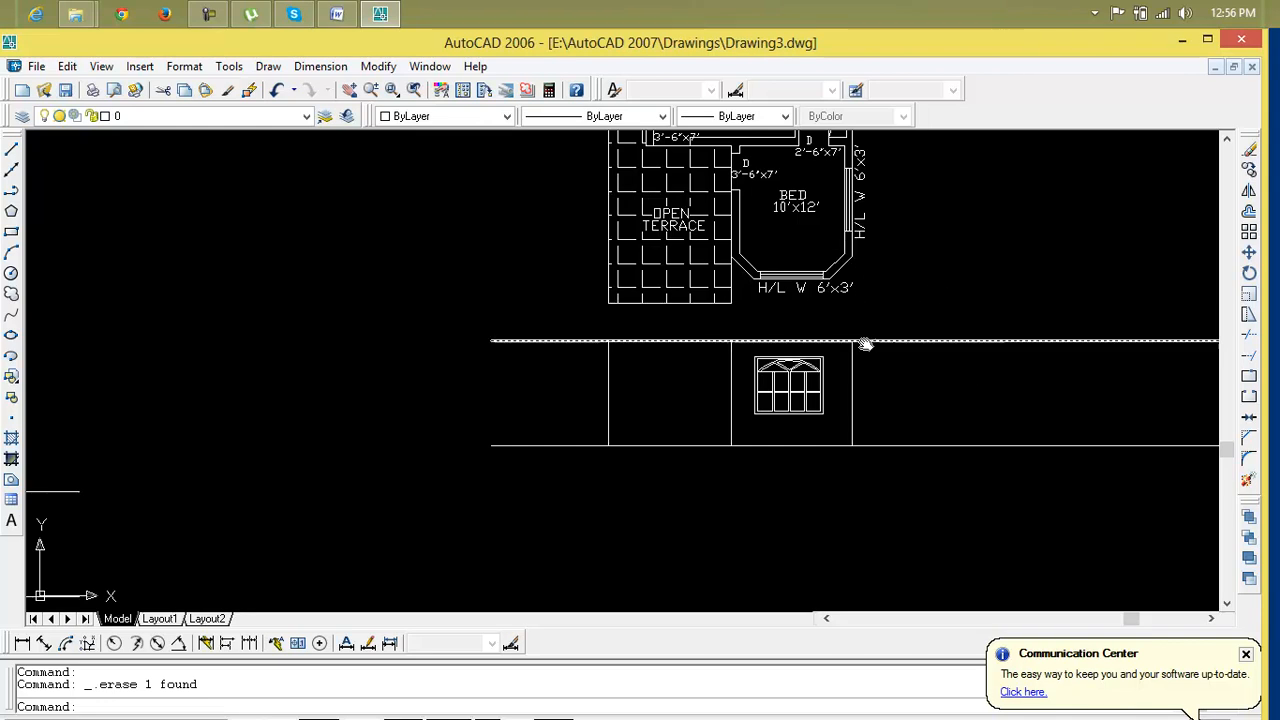
# Review the ground and first floor plans together with their elevations
pyautogui.scroll(-5, 871, 376)
pyautogui.moveTo(794, 295)
pyautogui.mouseDown(button='middle')
pyautogui.moveTo(750, 310)
pyautogui.moveTo(519, 324)
pyautogui.mouseUp(button='middle')
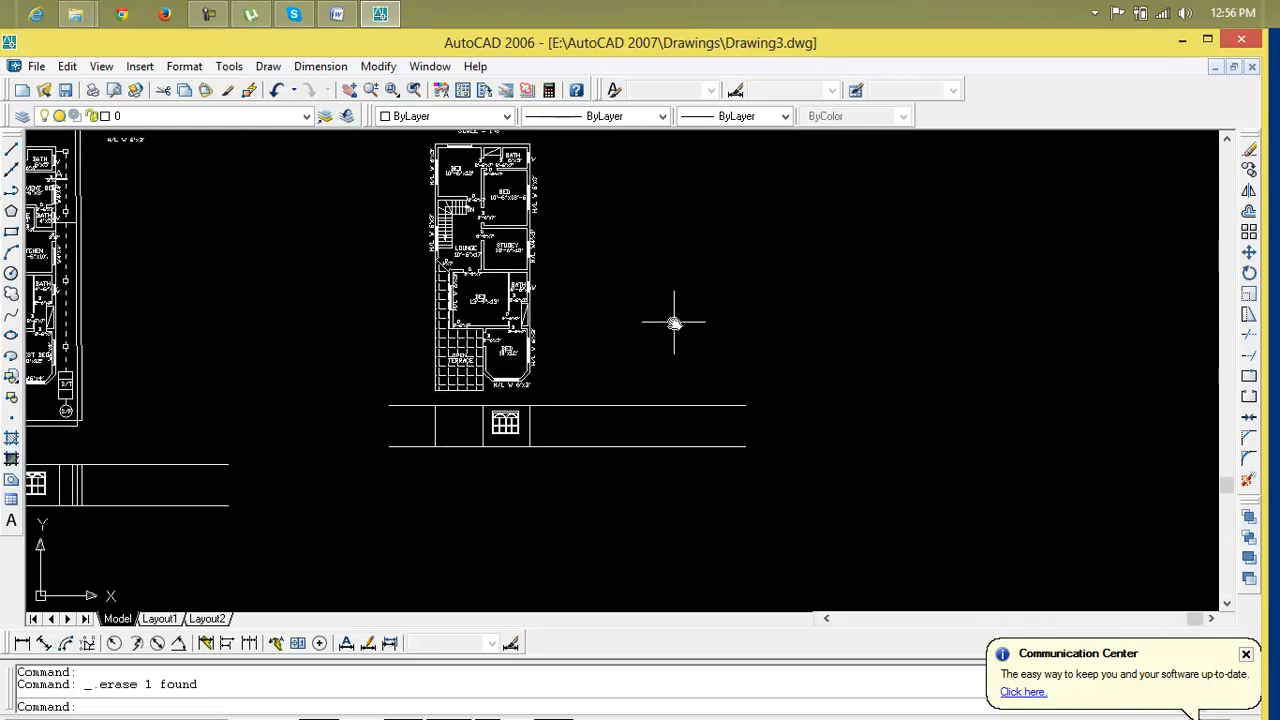
pyautogui.moveTo(674, 322); pyautogui.dragTo(738, 318, button='middle')
pyautogui.moveTo(551, 321); pyautogui.dragTo(721, 301, button='middle')
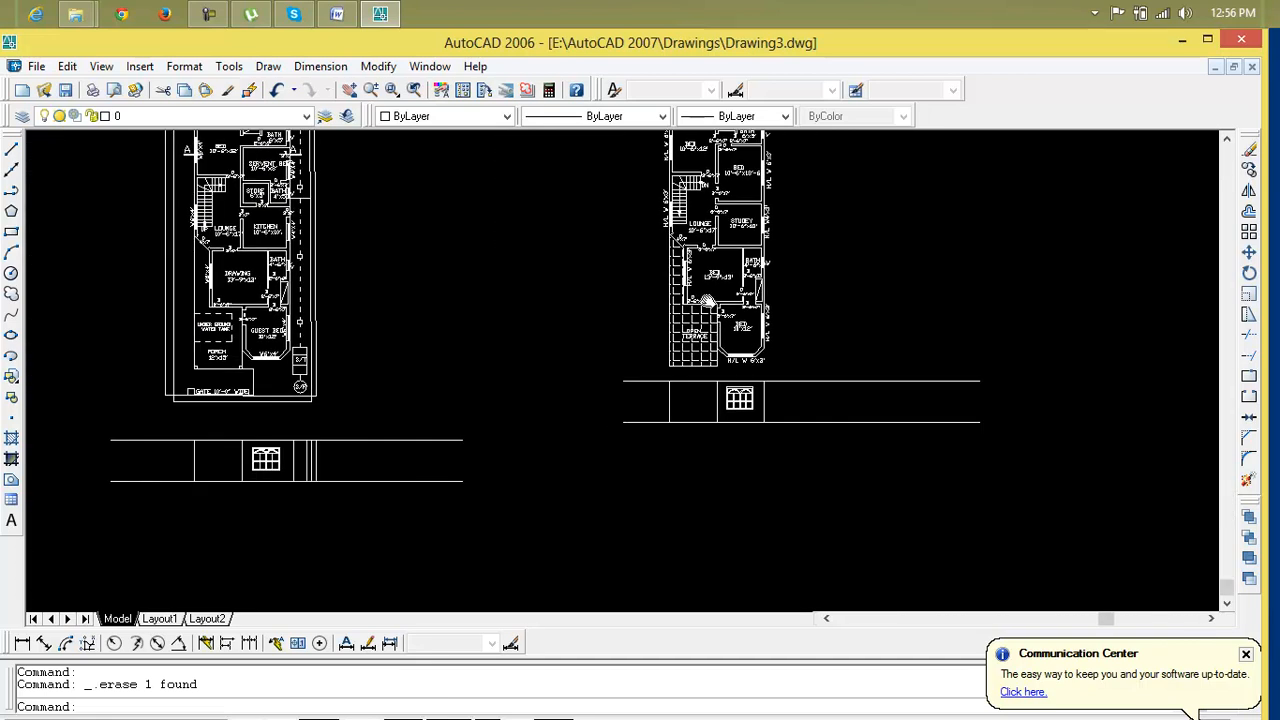
pyautogui.moveTo(709, 250); pyautogui.dragTo(712, 275, button='middle')
pyautogui.scroll(3, 231, 333)
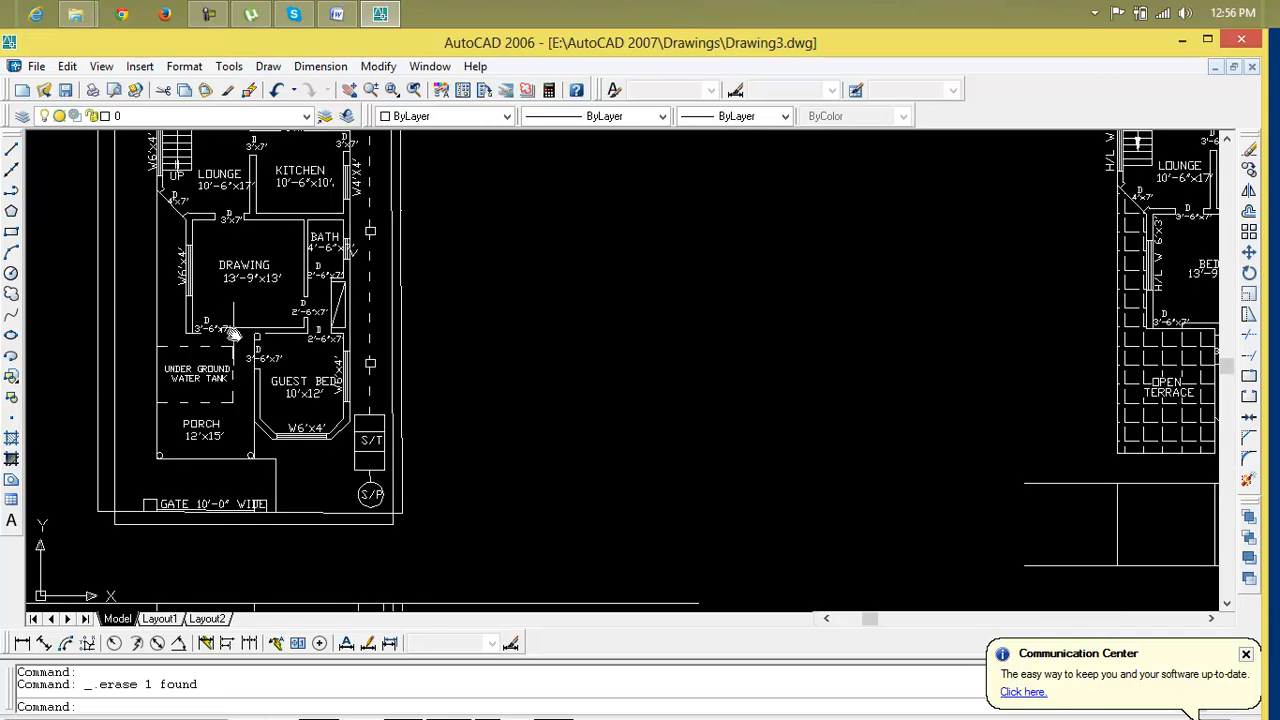
pyautogui.scroll(1, 233, 333)
pyautogui.scroll(-4, 233, 333)
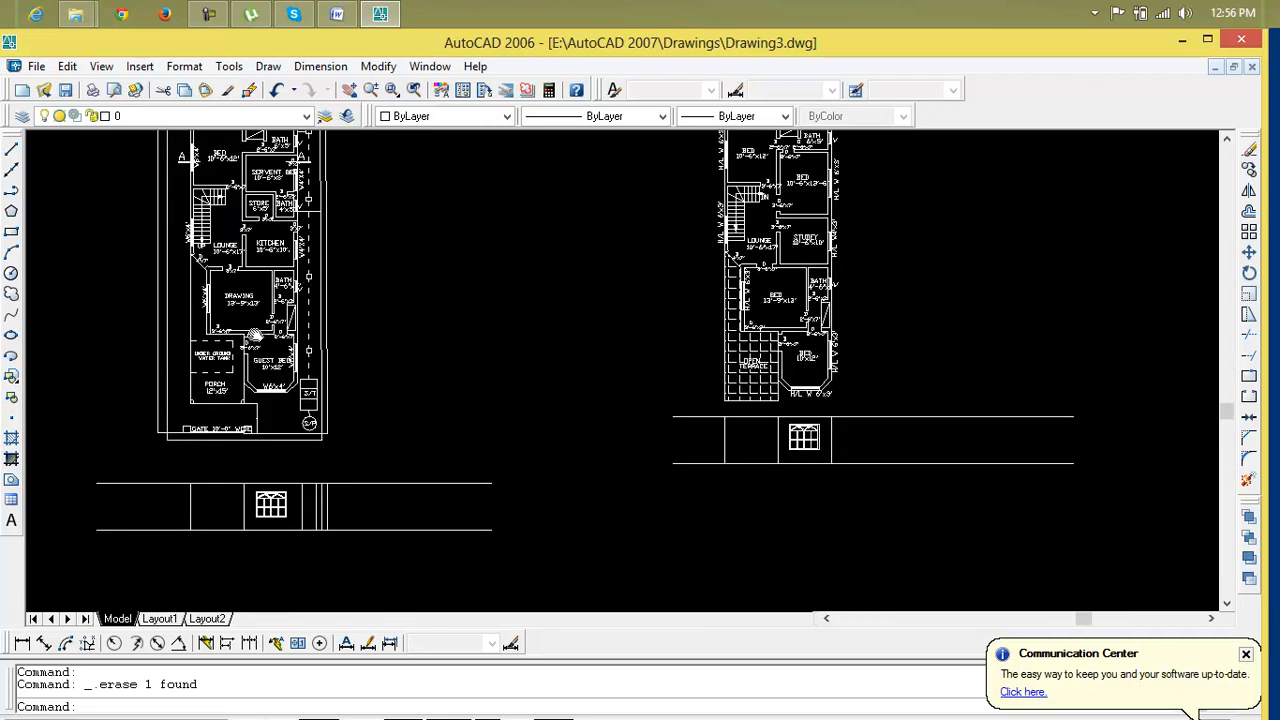
pyautogui.moveTo(255, 335); pyautogui.dragTo(399, 379, button='middle')
pyautogui.scroll(3, 357, 305)
pyautogui.scroll(-4, 357, 305)
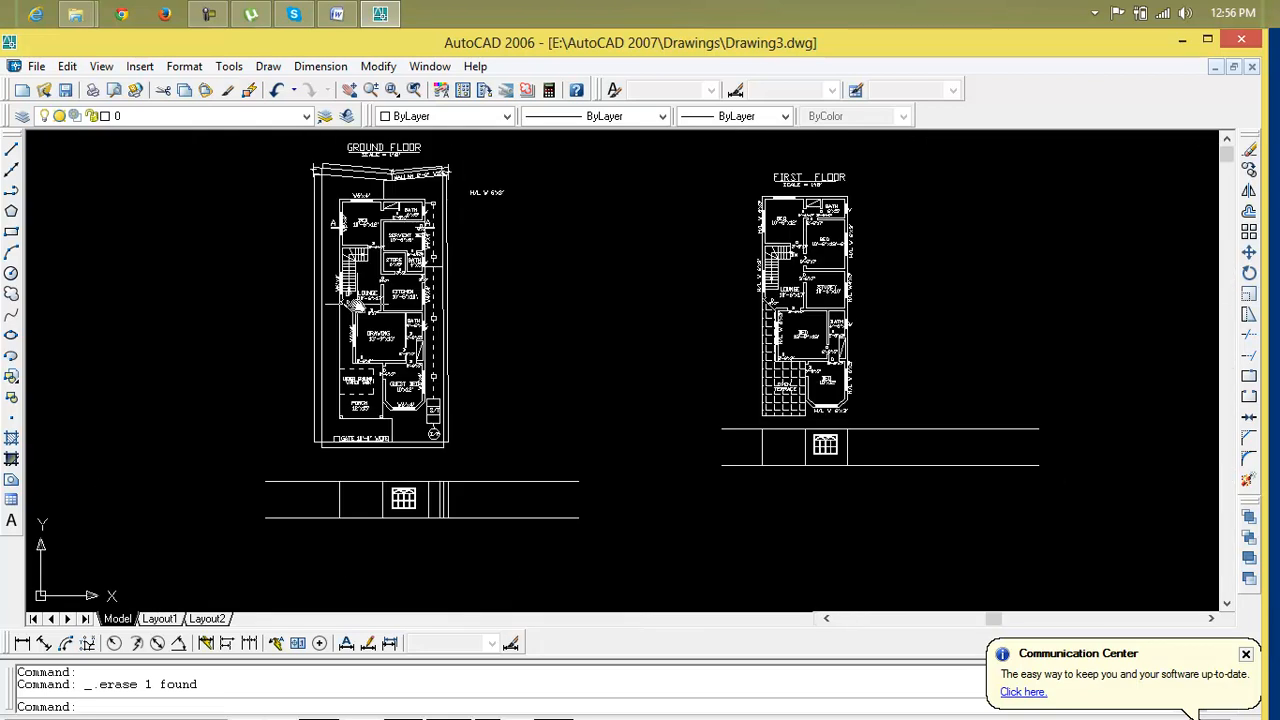
pyautogui.scroll(3, 410, 371)
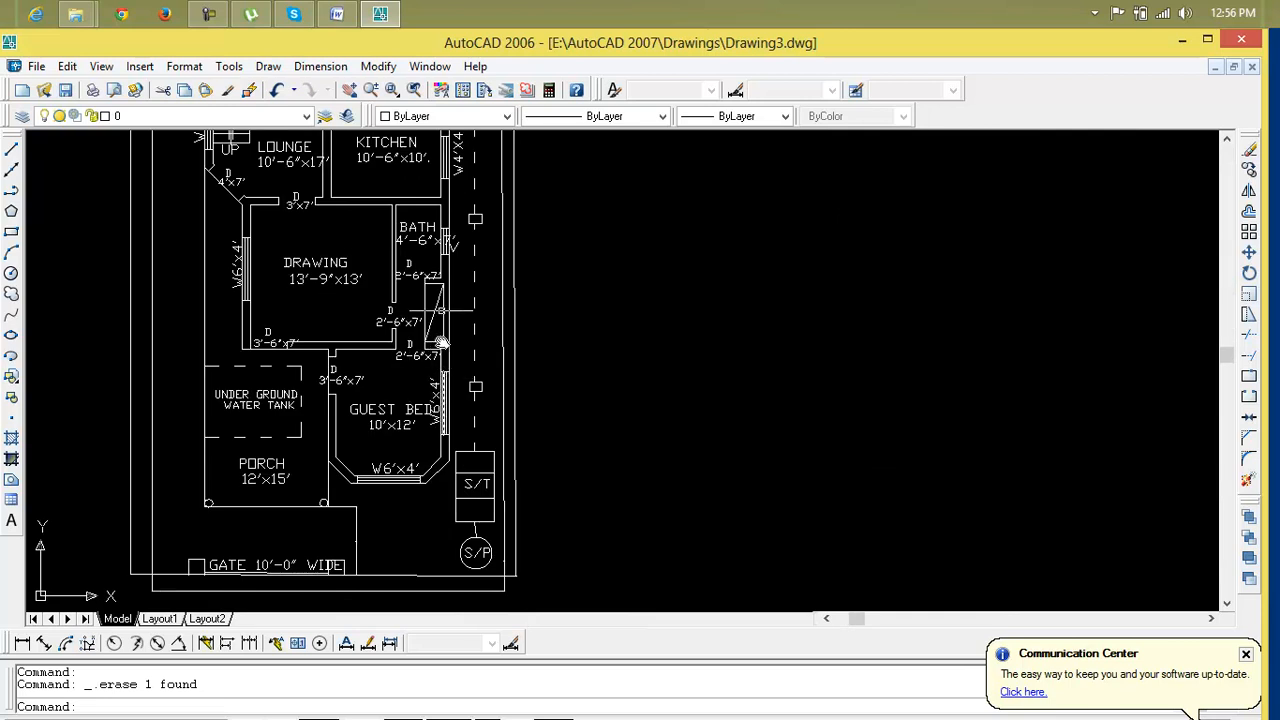
pyautogui.scroll(-4, 446, 284)
pyautogui.moveTo(460, 279); pyautogui.dragTo(257, 302, button='middle')
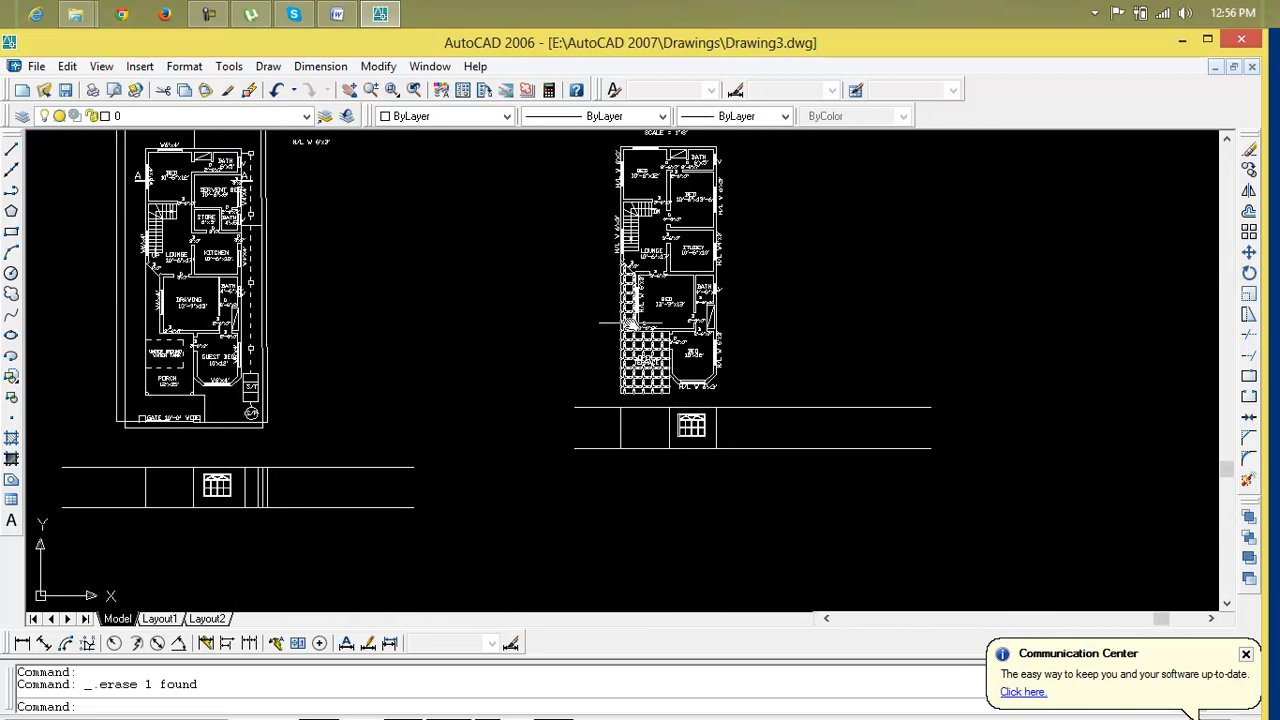
pyautogui.scroll(2, 840, 312)
pyautogui.scroll(-3, 598, 304)
pyautogui.moveTo(600, 297); pyautogui.dragTo(558, 331, button='middle')
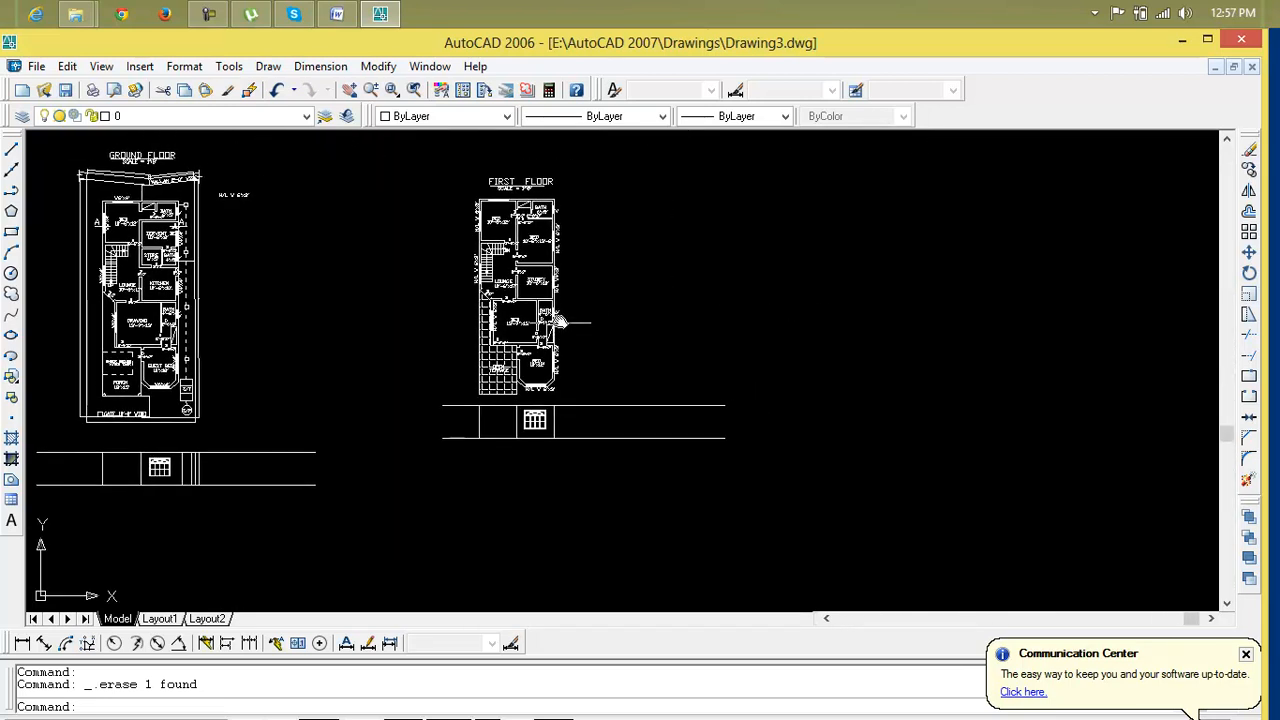
pyautogui.click(573, 188)
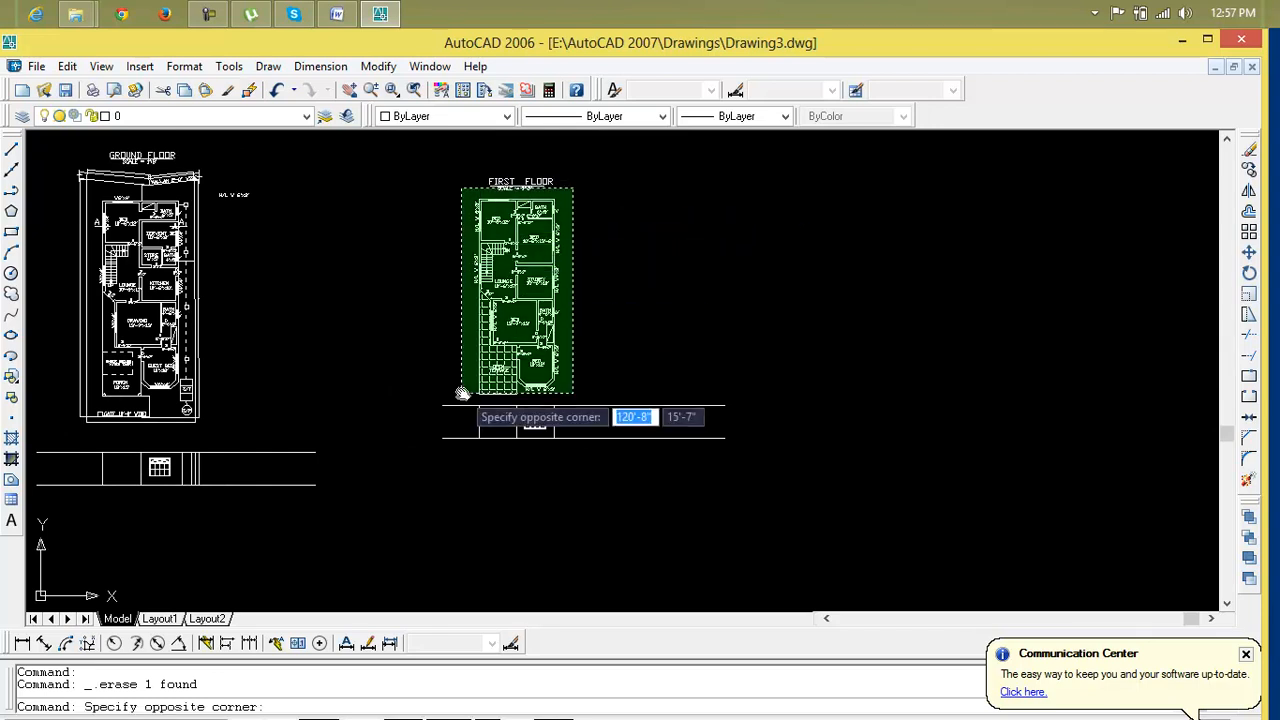
pyautogui.press('Escape')
pyautogui.press('Escape')
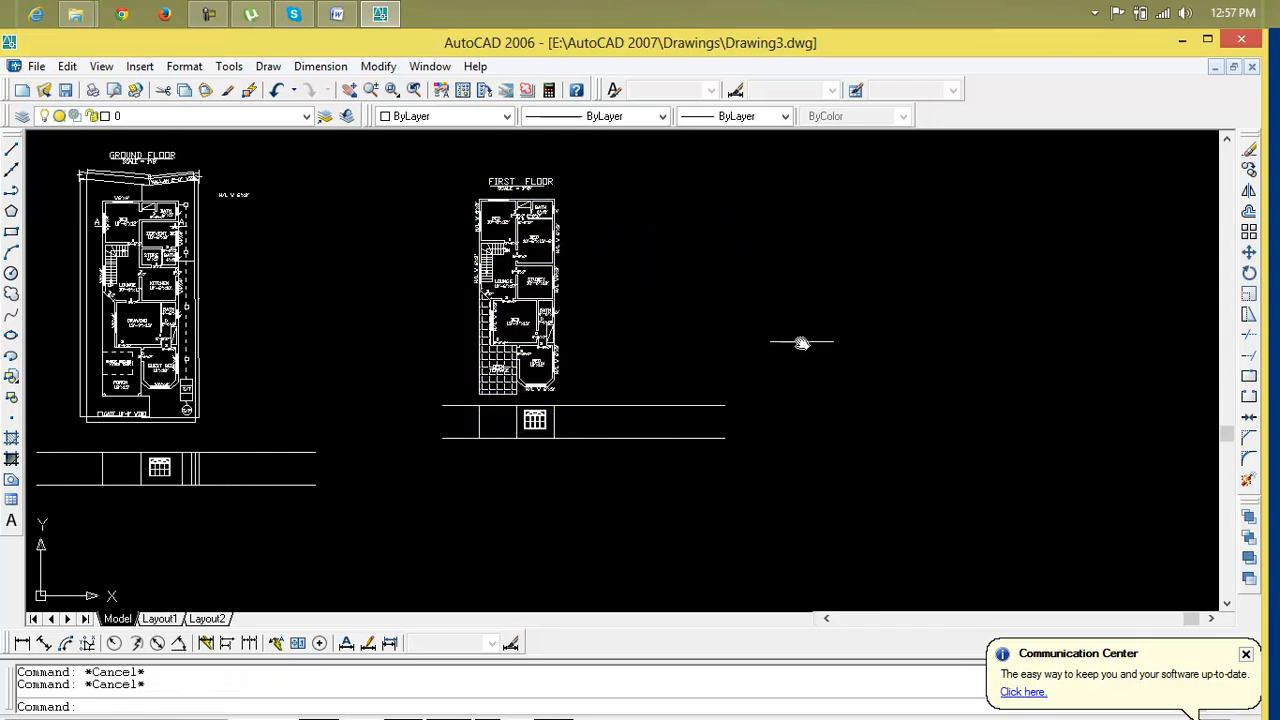
# Copy the whole first floor plan to the right of the original
pyautogui.write('r')
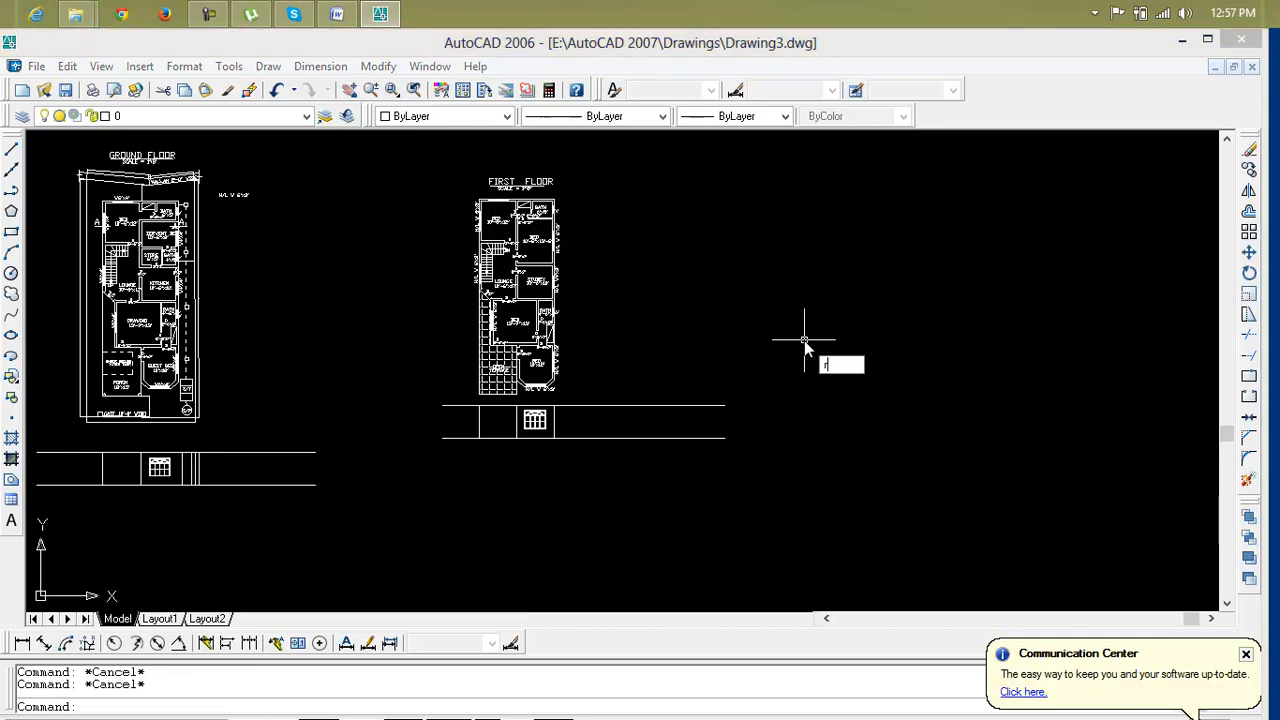
pyautogui.press('BackSpace')
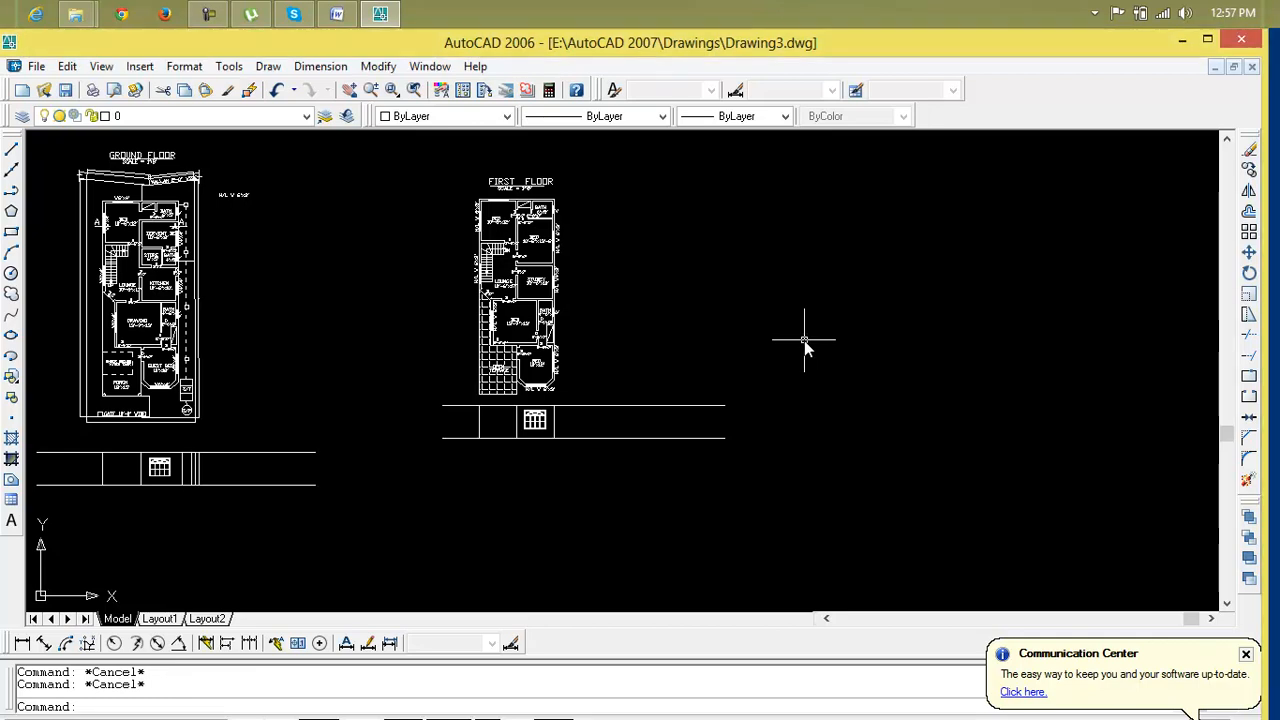
pyautogui.write('cp')
pyautogui.press('Return')
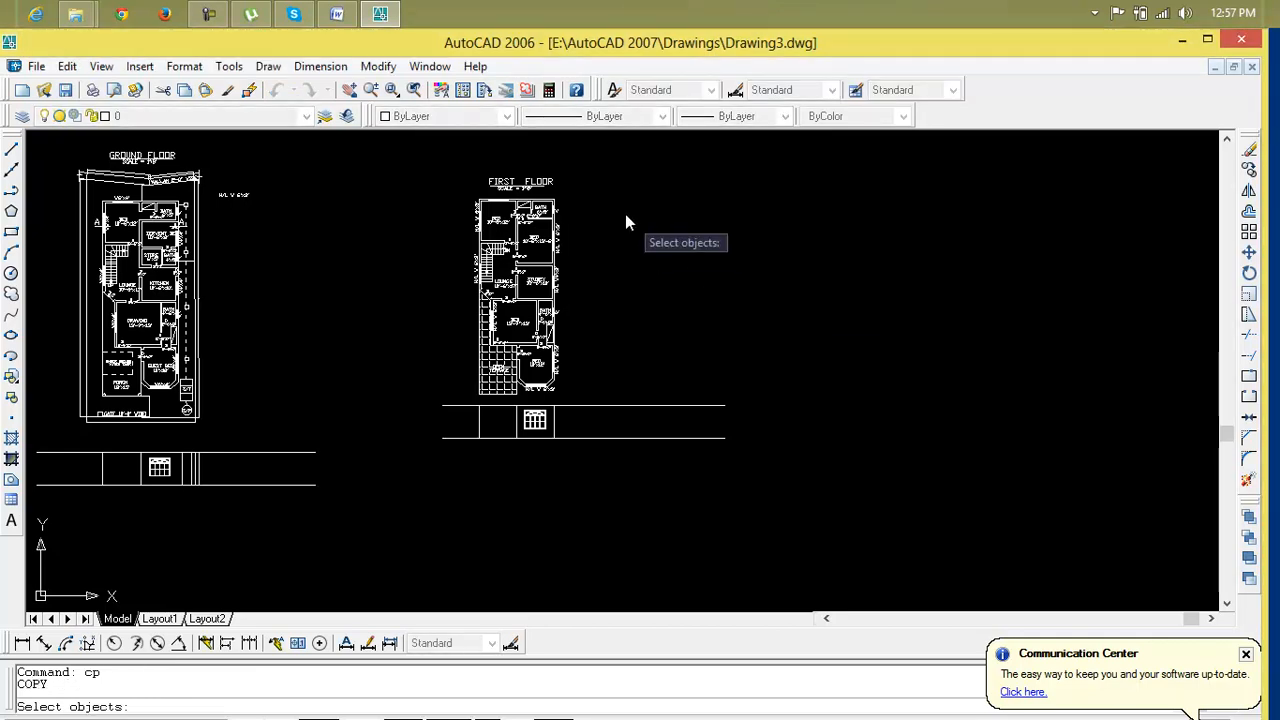
pyautogui.click(612, 148)
pyautogui.click(466, 408)
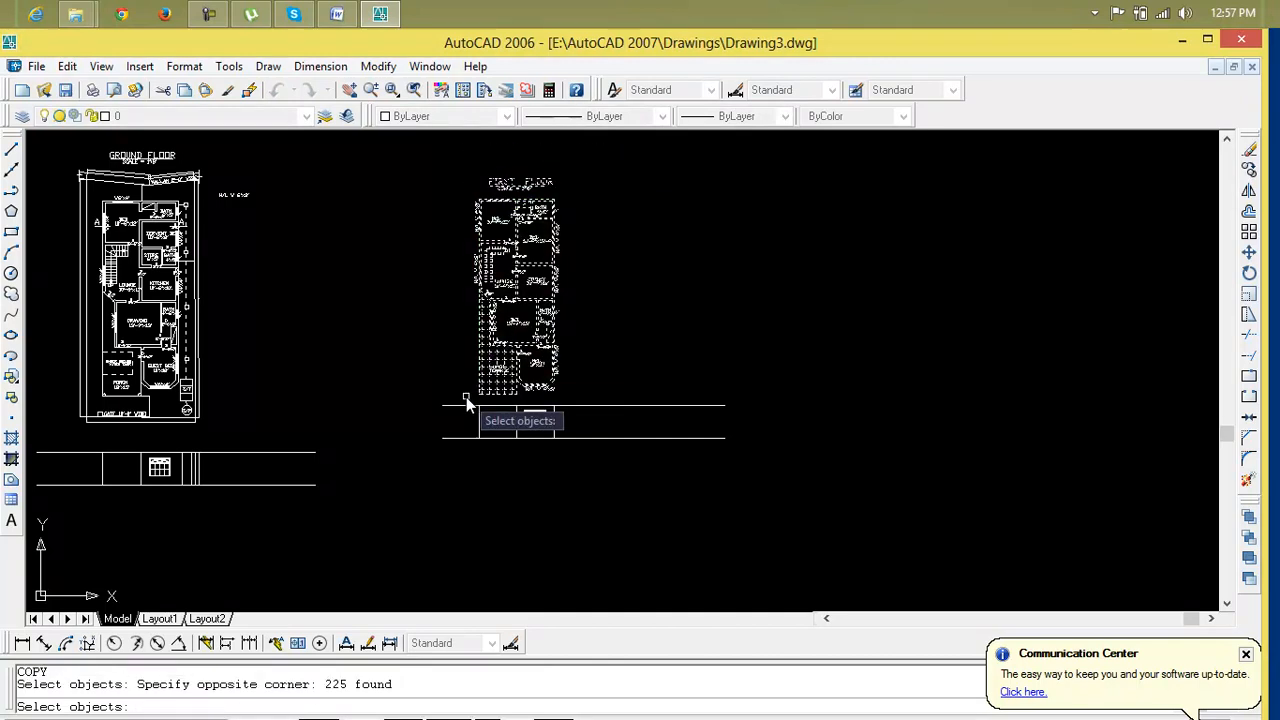
pyautogui.press('Return')
pyautogui.click(557, 393)
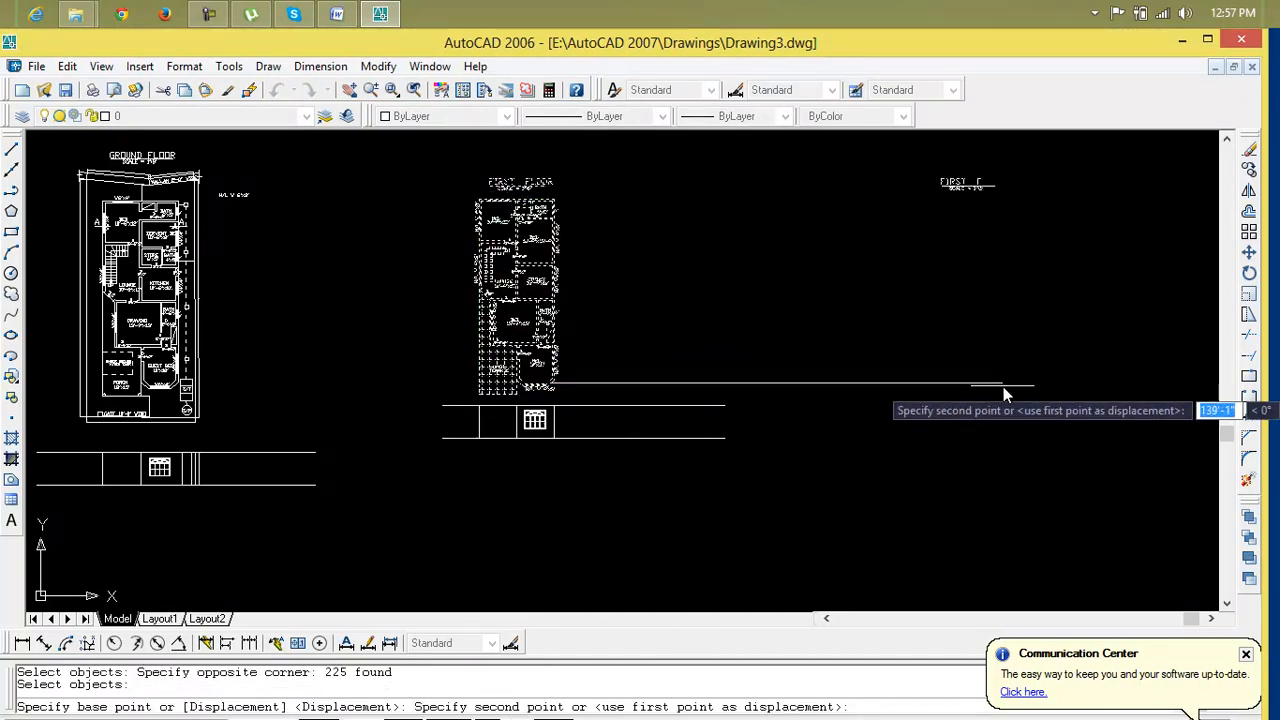
pyautogui.click(998, 390)
pyautogui.press('Escape')
# Try to rotate the copied first floor plan about the midpoint of its lower edge
pyautogui.scroll(-2, 1012, 412)
pyautogui.moveTo(1010, 405); pyautogui.dragTo(669, 402, button='middle')
pyautogui.scroll(-3, 664, 376)
pyautogui.scroll(6, 664, 374)
pyautogui.press('Escape')
pyautogui.press('Escape')
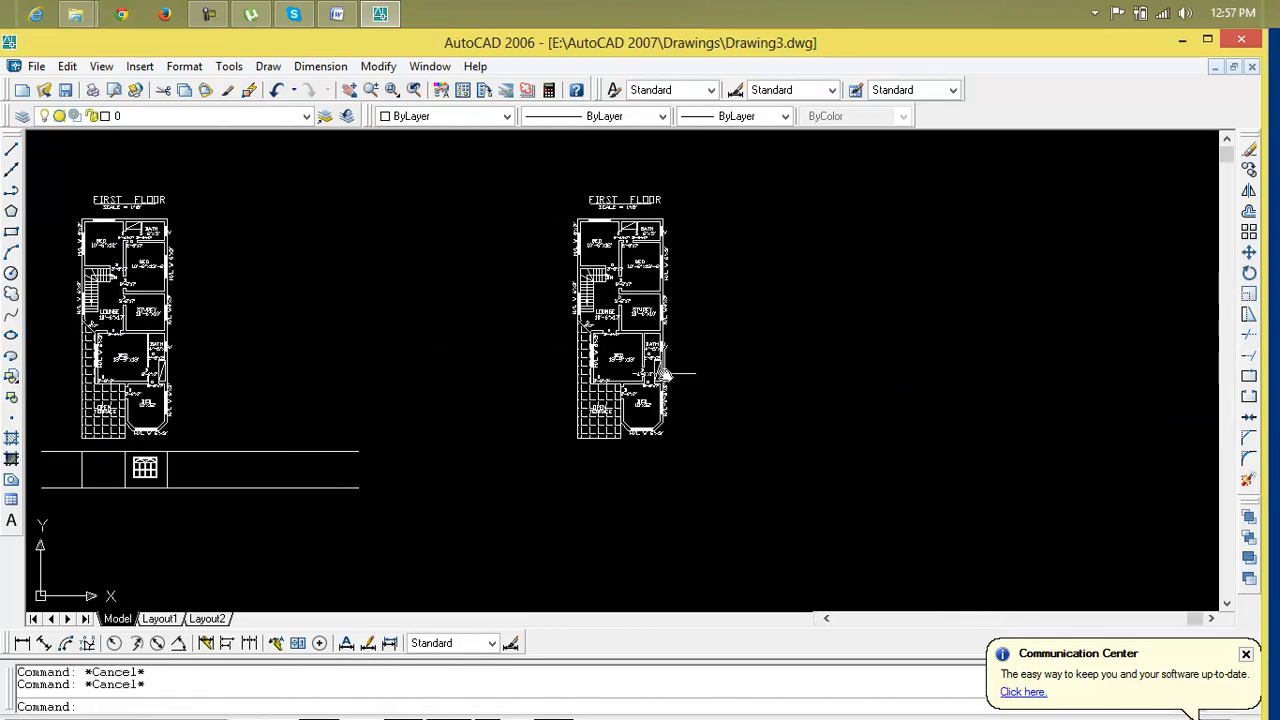
pyautogui.write('ro')
pyautogui.press('Return')
pyautogui.click(718, 160)
pyautogui.click(532, 438)
pyautogui.press('Return')
pyautogui.click(671, 449)
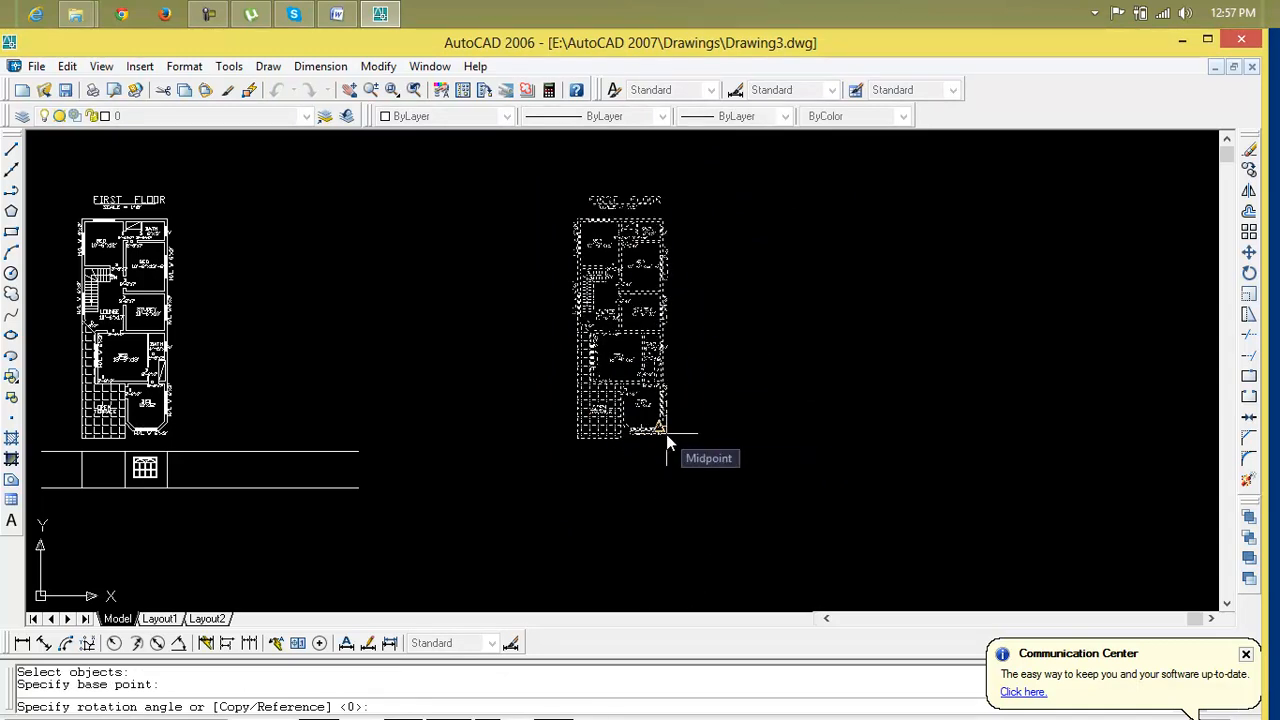
pyautogui.click(666, 434)
pyautogui.press('Return')
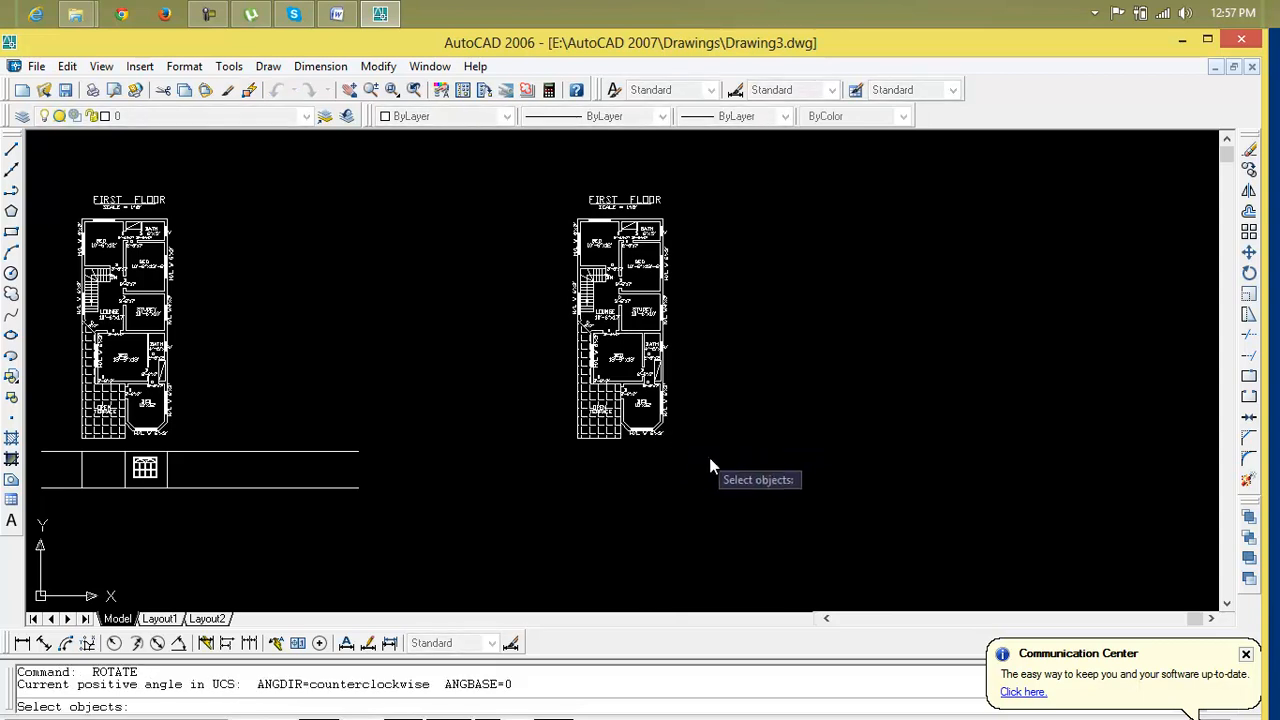
pyautogui.press('Escape')
pyautogui.press('Escape')
# Rotate the copied first floor plan 90° clockwise about its lower-left corner
pyautogui.write('ro')
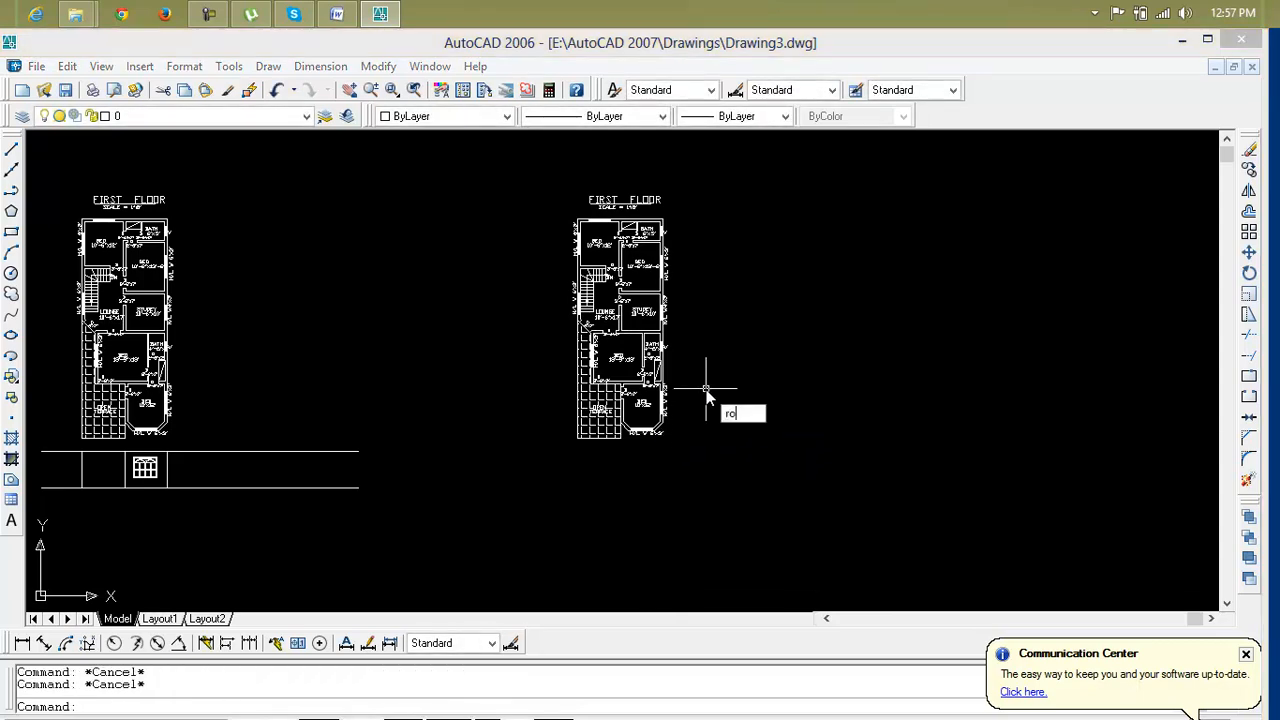
pyautogui.press('Return')
pyautogui.click(731, 134)
pyautogui.click(535, 366)
pyautogui.press('Return')
pyautogui.click(581, 441)
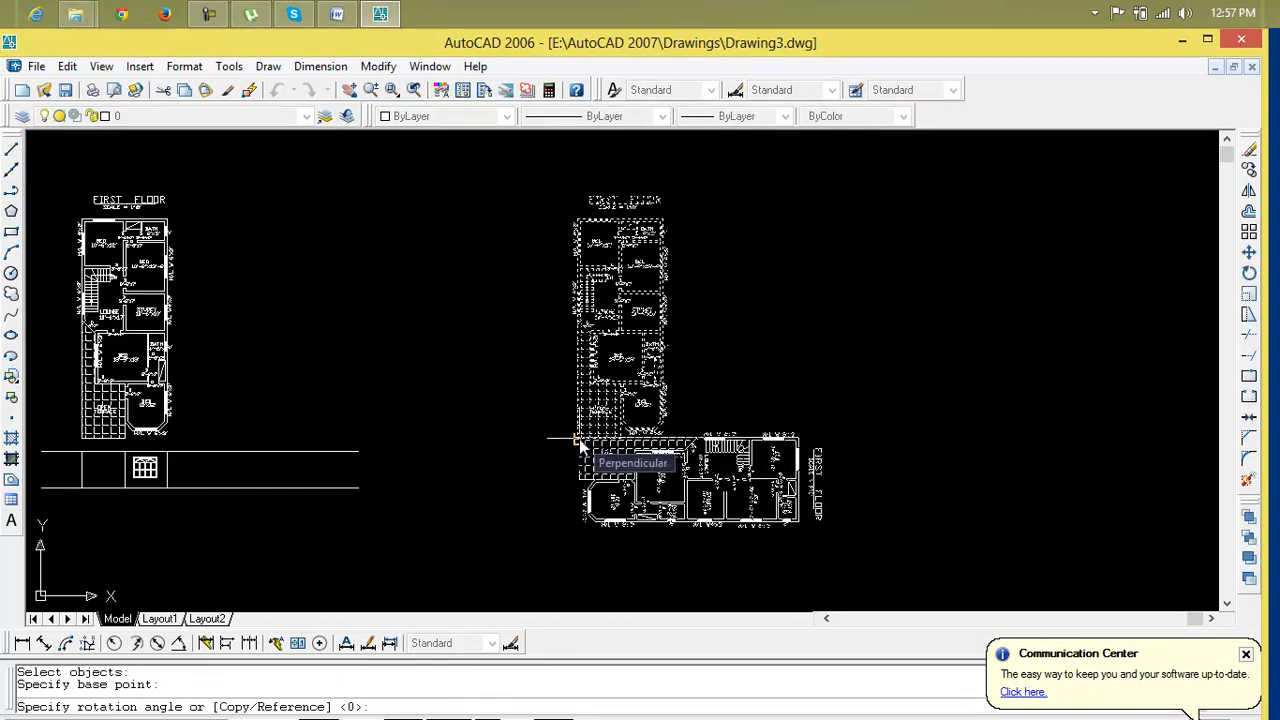
pyautogui.click(581, 447)
# Inspect the rotated plan's outer wall with its window and door labels
pyautogui.scroll(3, 661, 424)
pyautogui.moveTo(662, 424); pyautogui.dragTo(656, 247, button='middle')
pyautogui.scroll(3, 585, 367)
pyautogui.scroll(-1, 785, 344)
pyautogui.moveTo(794, 346); pyautogui.dragTo(677, 446, button='middle')
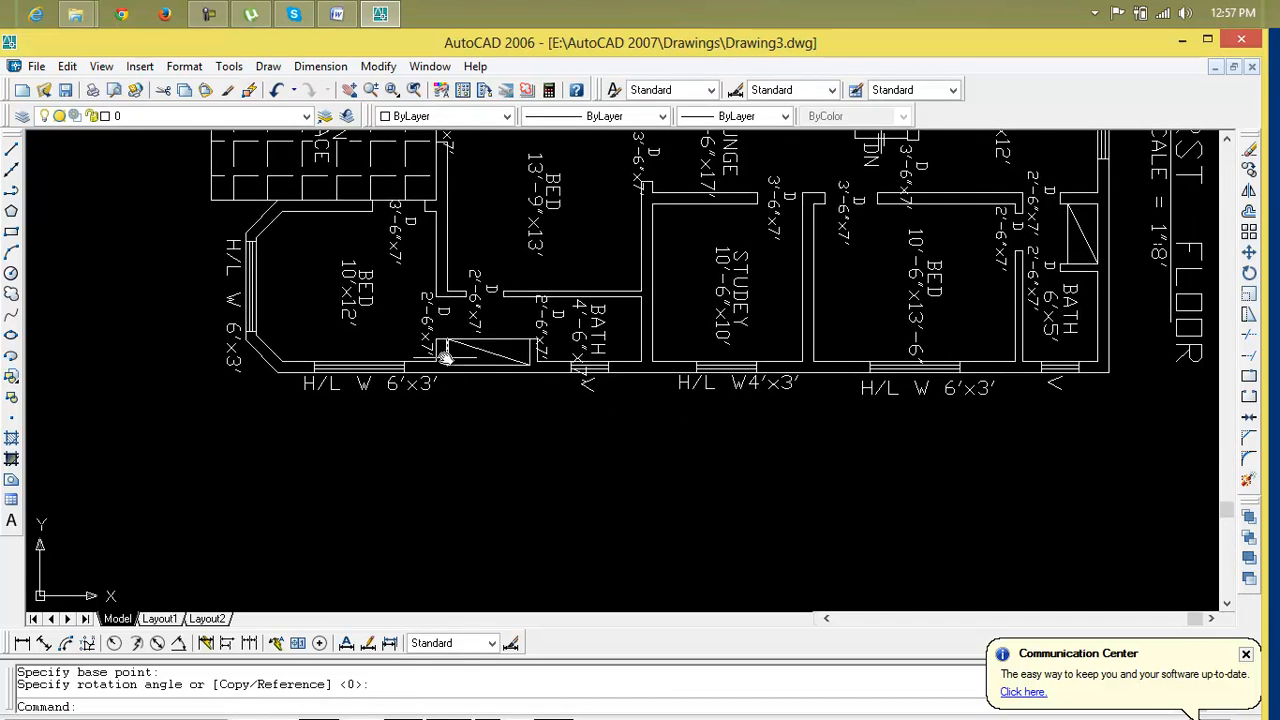
pyautogui.press('Escape')
pyautogui.press('Escape')
pyautogui.scroll(-5, 475, 385)
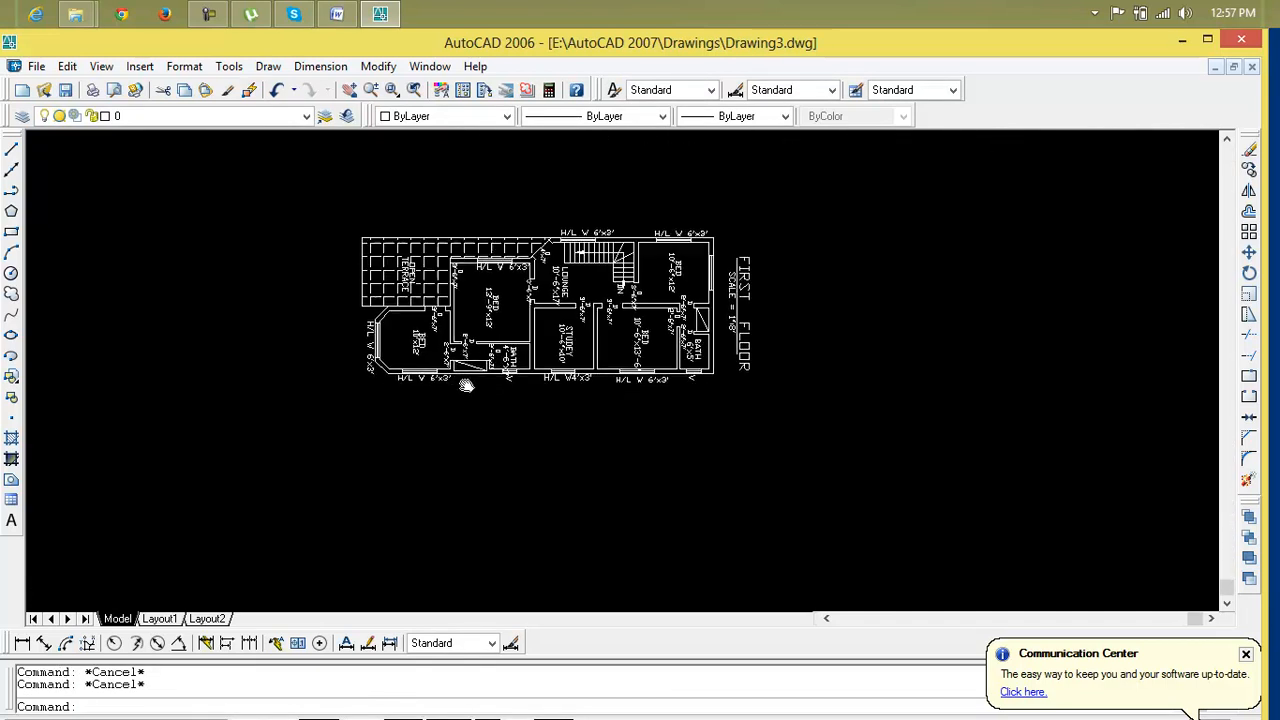
# Draw a long horizontal ground line below the rotated first floor plan
pyautogui.write('l')
pyautogui.press('Return')
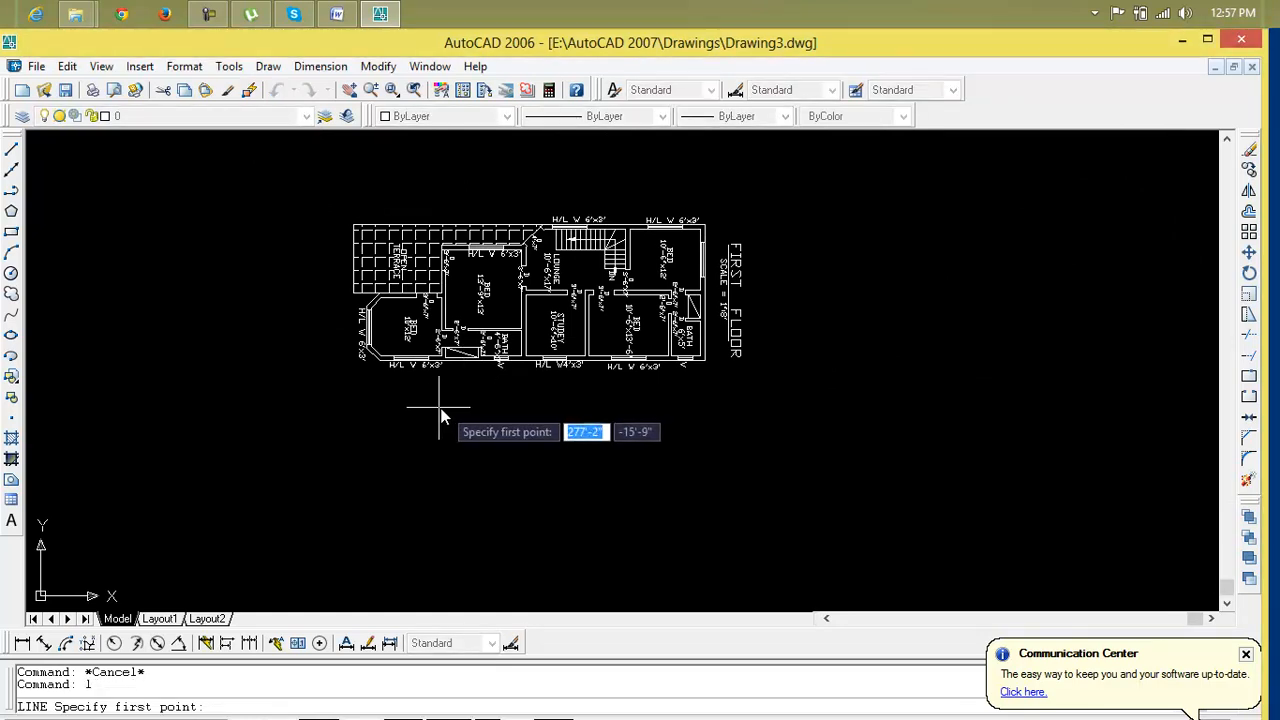
pyautogui.click(343, 416)
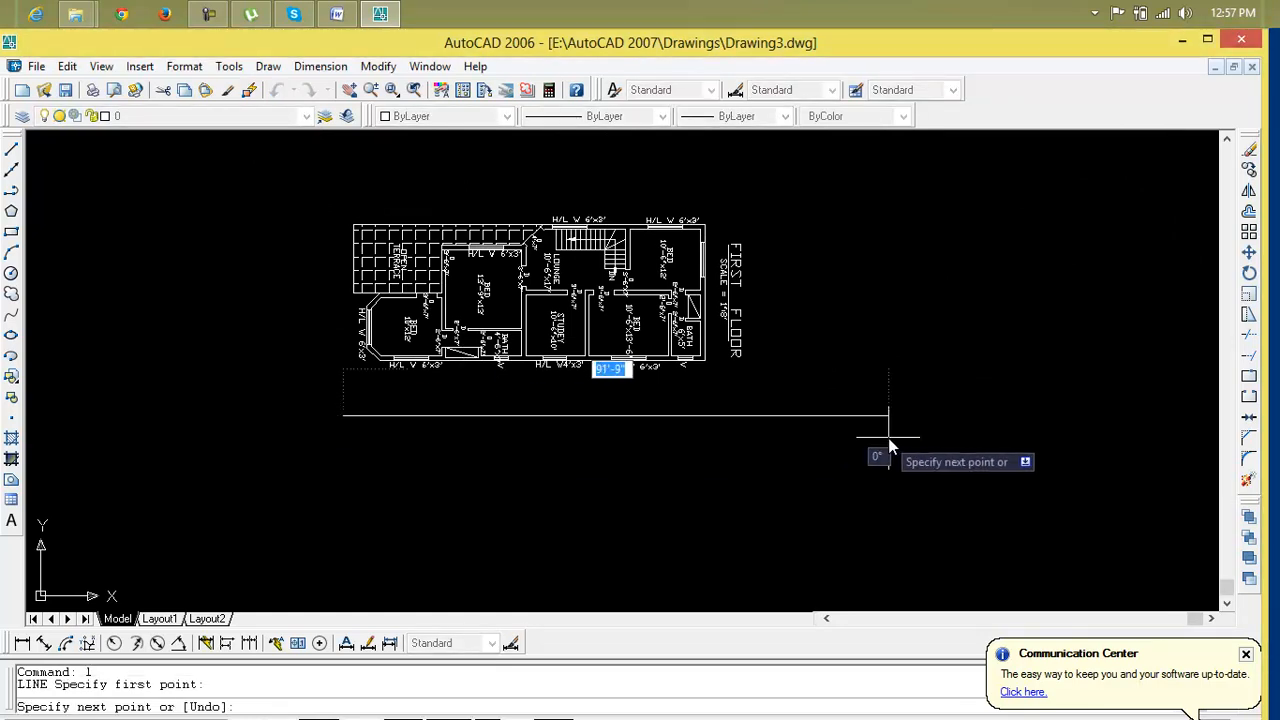
pyautogui.click(836, 440)
pyautogui.press('Escape')
pyautogui.press('Escape')
pyautogui.press('Escape')
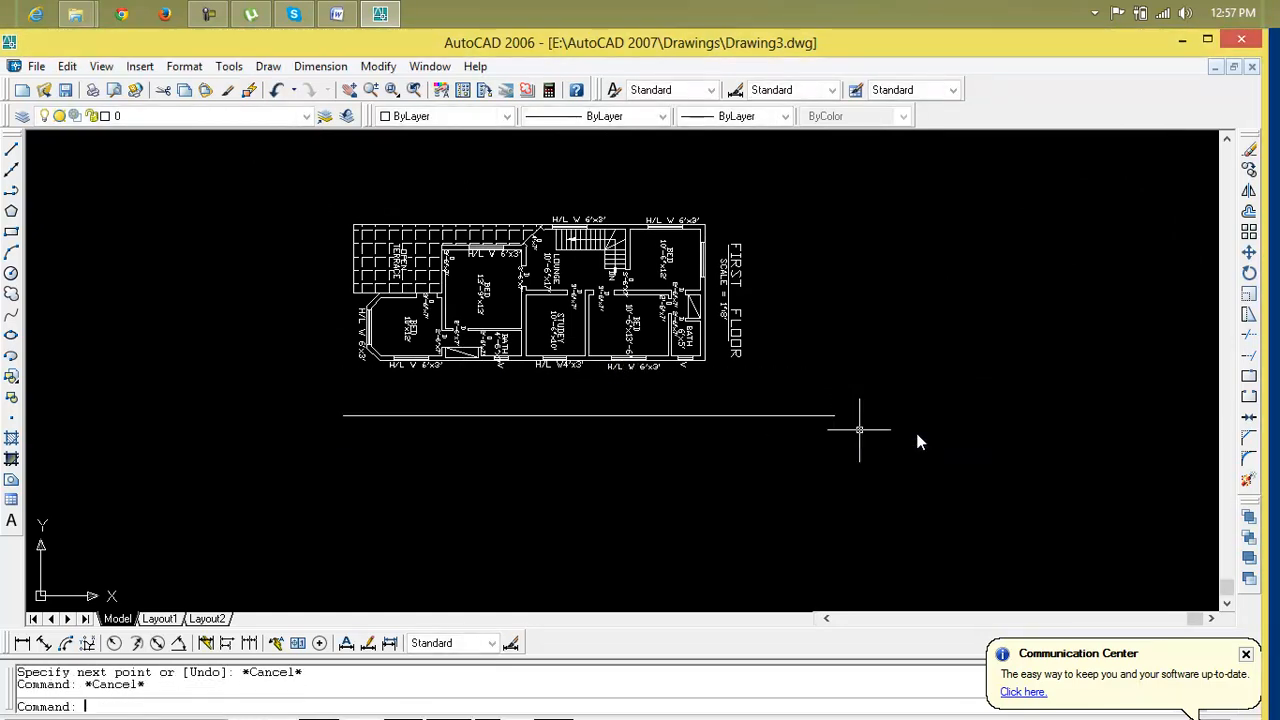
# Offset the ground line 10' downward
pyautogui.write('o')
pyautogui.press('Return')
pyautogui.write("10'")
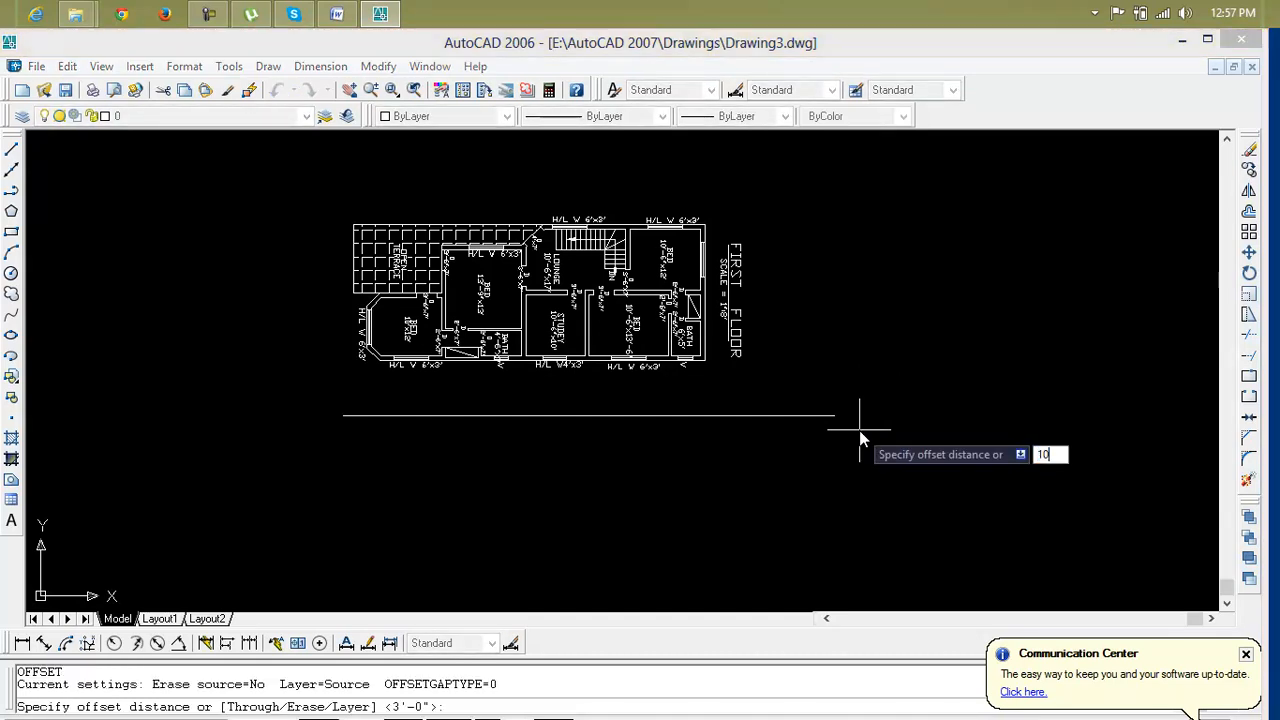
pyautogui.press('Return')
pyautogui.click(830, 418)
pyautogui.click(811, 493)
pyautogui.press('Escape')
pyautogui.press('Escape')
pyautogui.press('Escape')
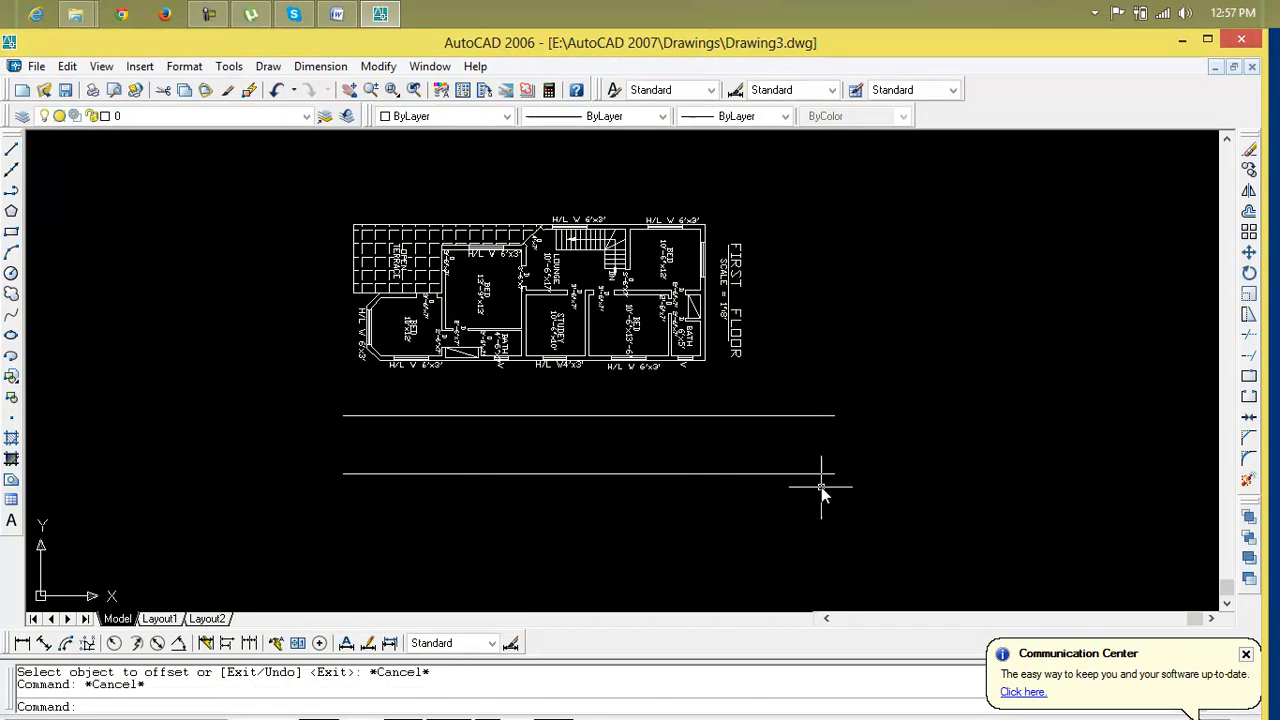
# Try a construction line from the plan's lower-right corner and erase it
pyautogui.write('xl')
pyautogui.press('Return')
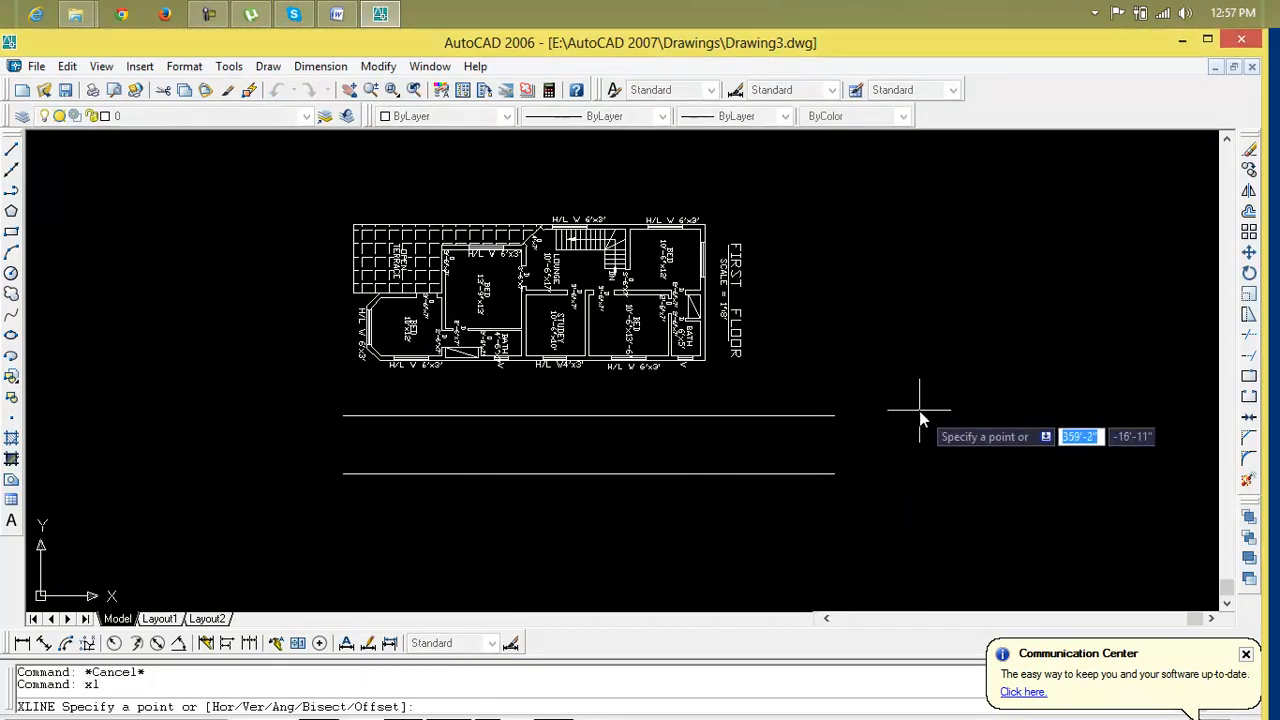
pyautogui.scroll(2, 650, 392)
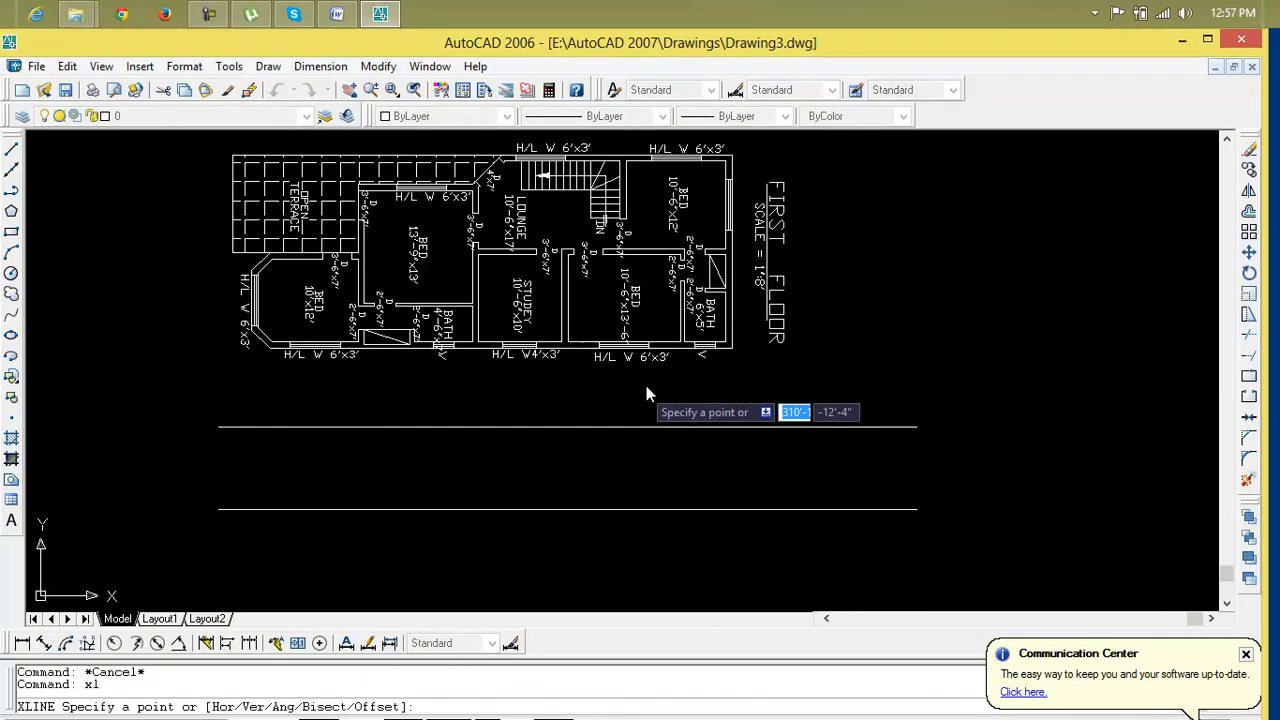
pyautogui.scroll(4, 715, 351)
pyautogui.click(714, 350)
pyautogui.click(702, 285)
pyautogui.press('Return')
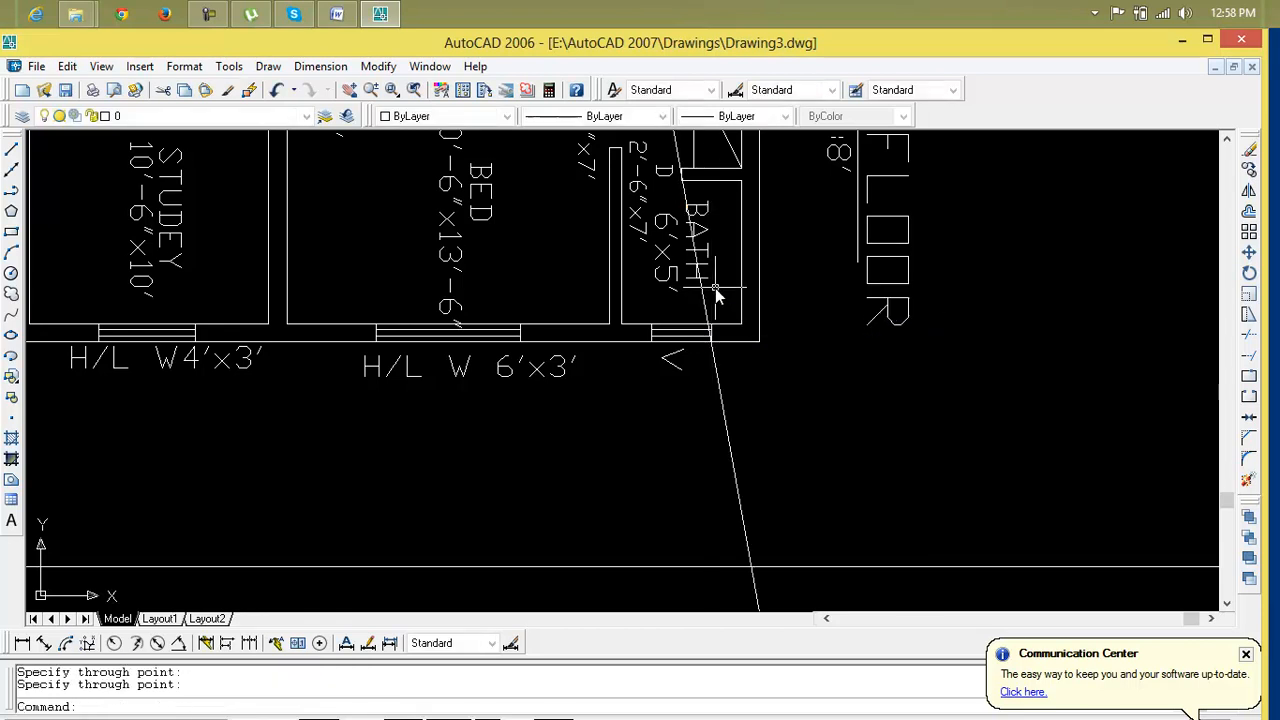
pyautogui.click(715, 365)
pyautogui.press('Delete')
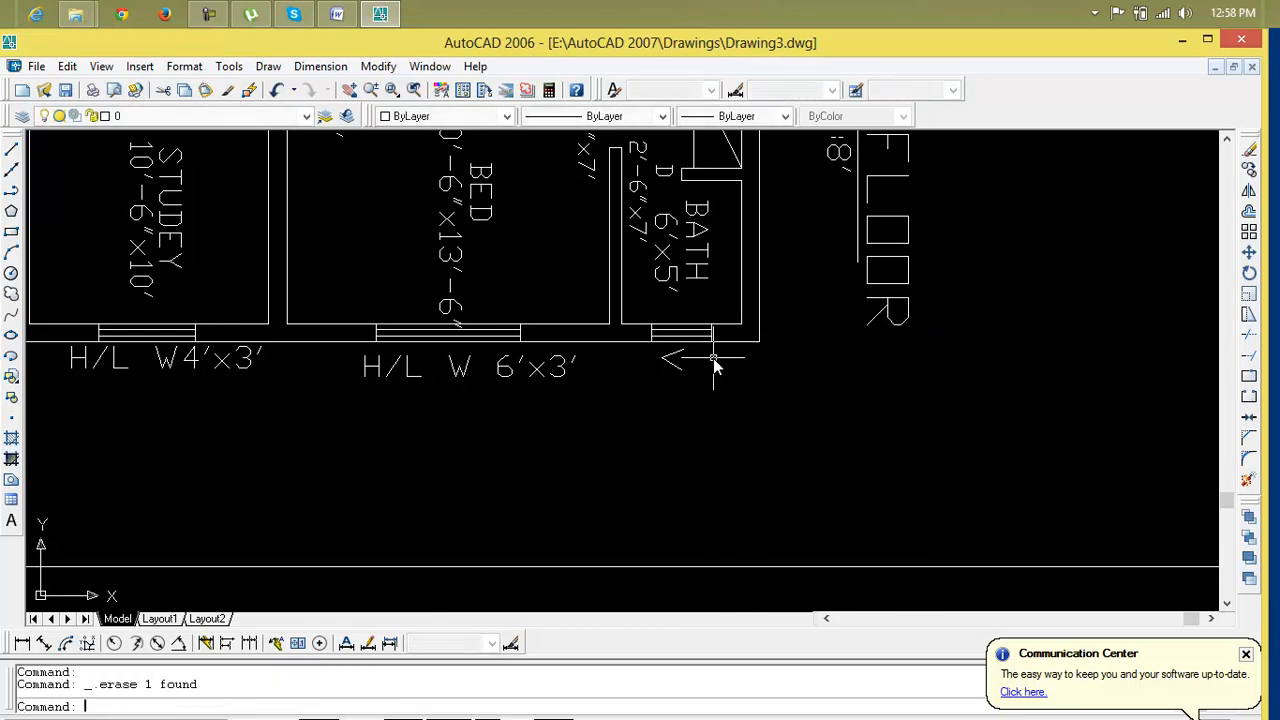
# Draw vertical construction lines through both edges of the bath window
pyautogui.write('xl')
pyautogui.press('Return')
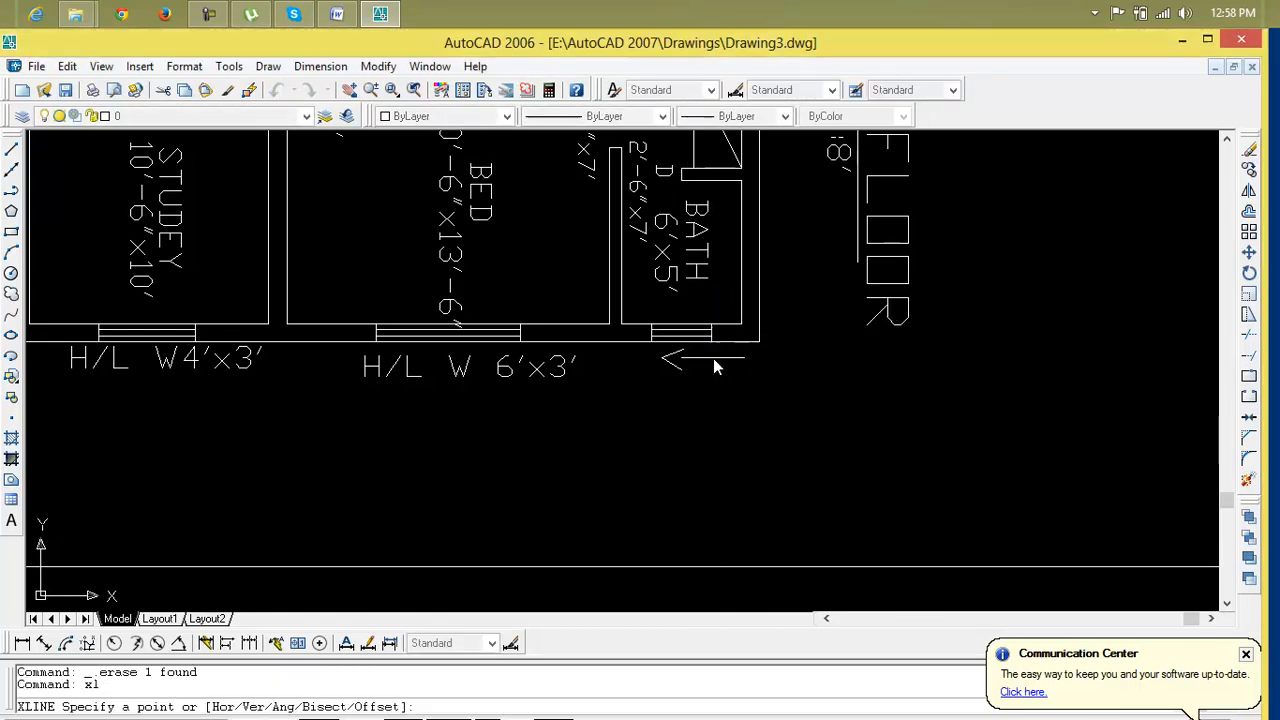
pyautogui.click(713, 348)
pyautogui.click(714, 308)
pyautogui.press('Return')
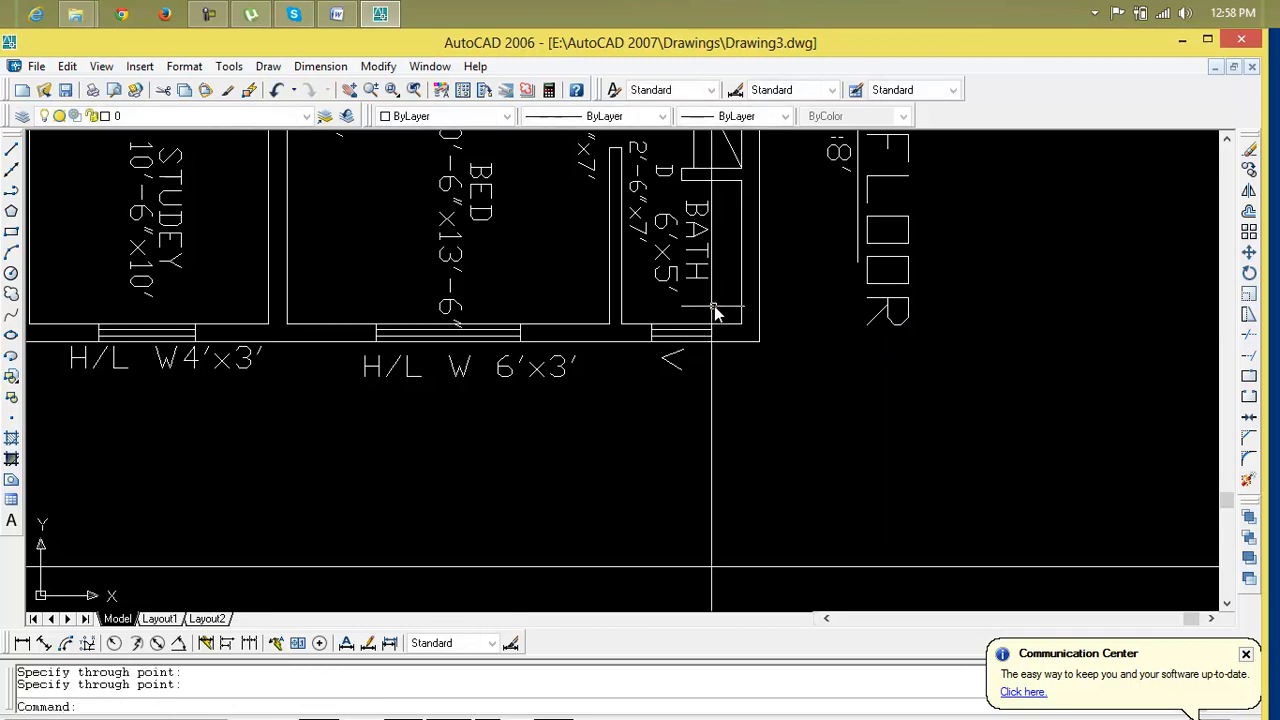
pyautogui.press('Return')
pyautogui.click(652, 338)
pyautogui.click(651, 318)
pyautogui.press('Return')
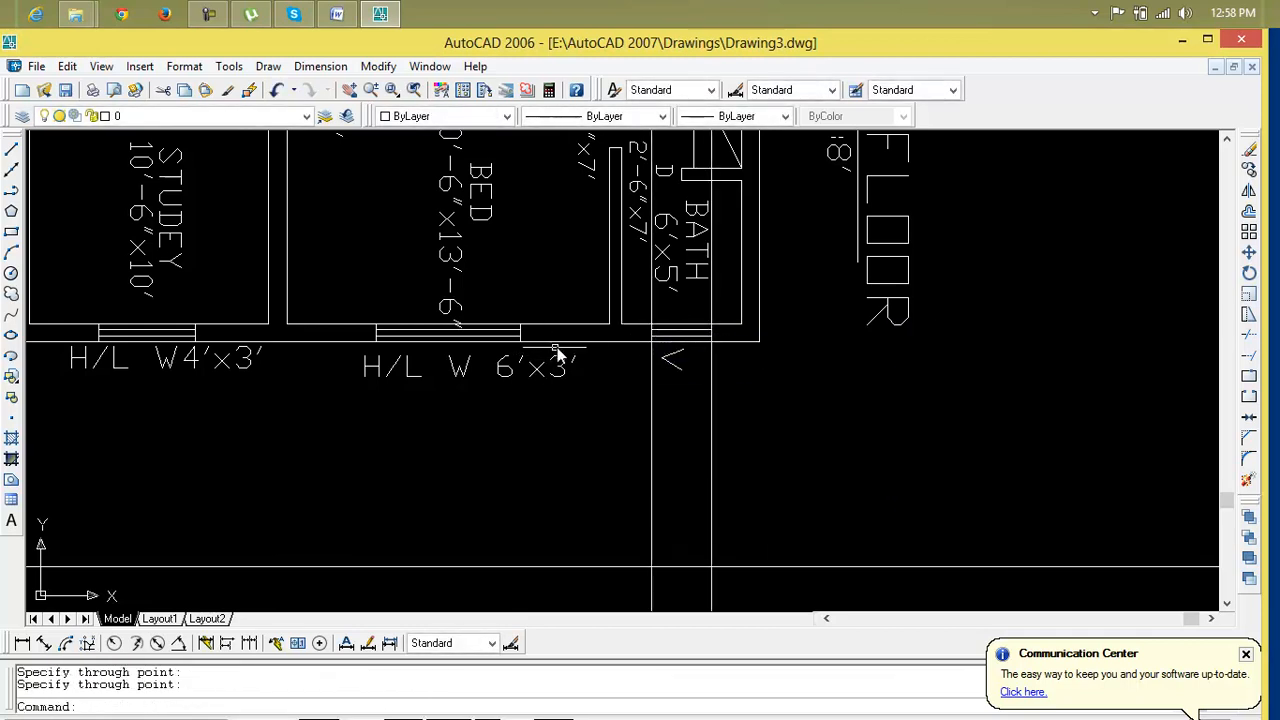
# Draw vertical construction lines through both faces of the wall between the bedroom and bath
pyautogui.press('Return')
pyautogui.click(609, 320)
pyautogui.click(610, 290)
pyautogui.press('Return')
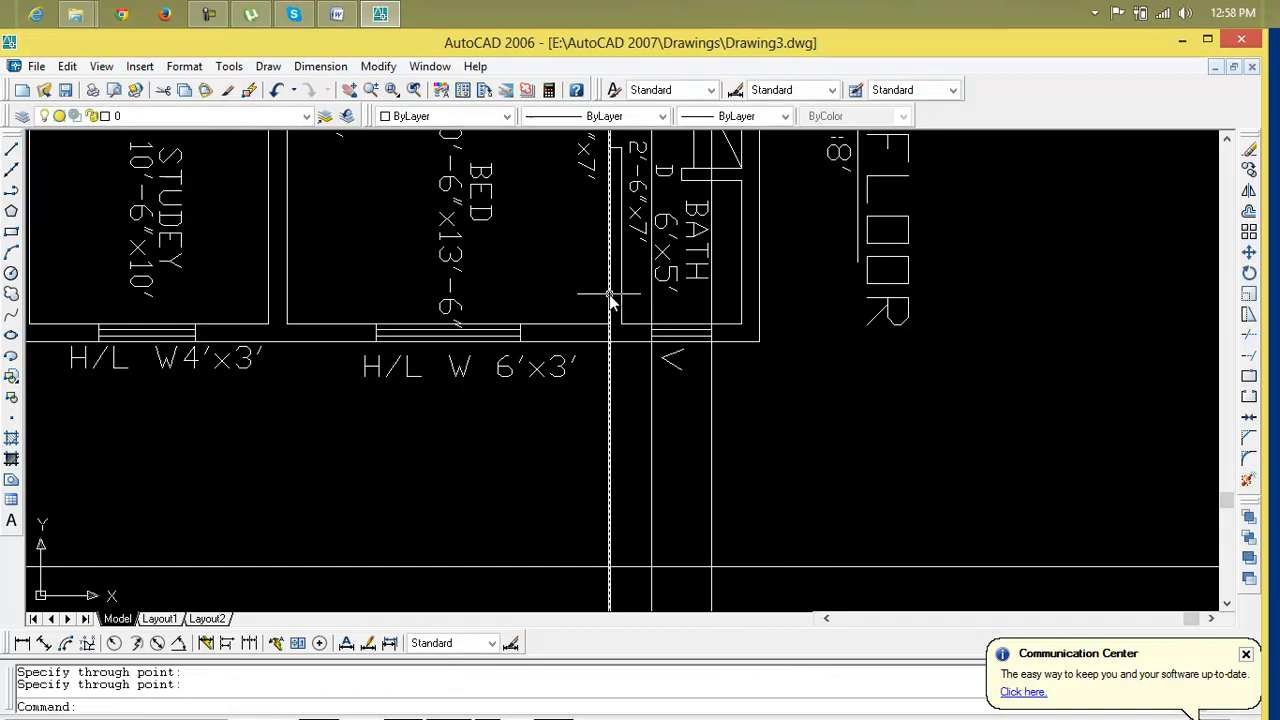
pyautogui.press('Return')
pyautogui.click(623, 332)
pyautogui.click(624, 290)
pyautogui.press('Return')
# Draw vertical construction lines through the right outer wall and both edges of the bedroom's 6'x3' window
pyautogui.press('Return')
pyautogui.click(759, 340)
pyautogui.click(759, 250)
pyautogui.press('Return')
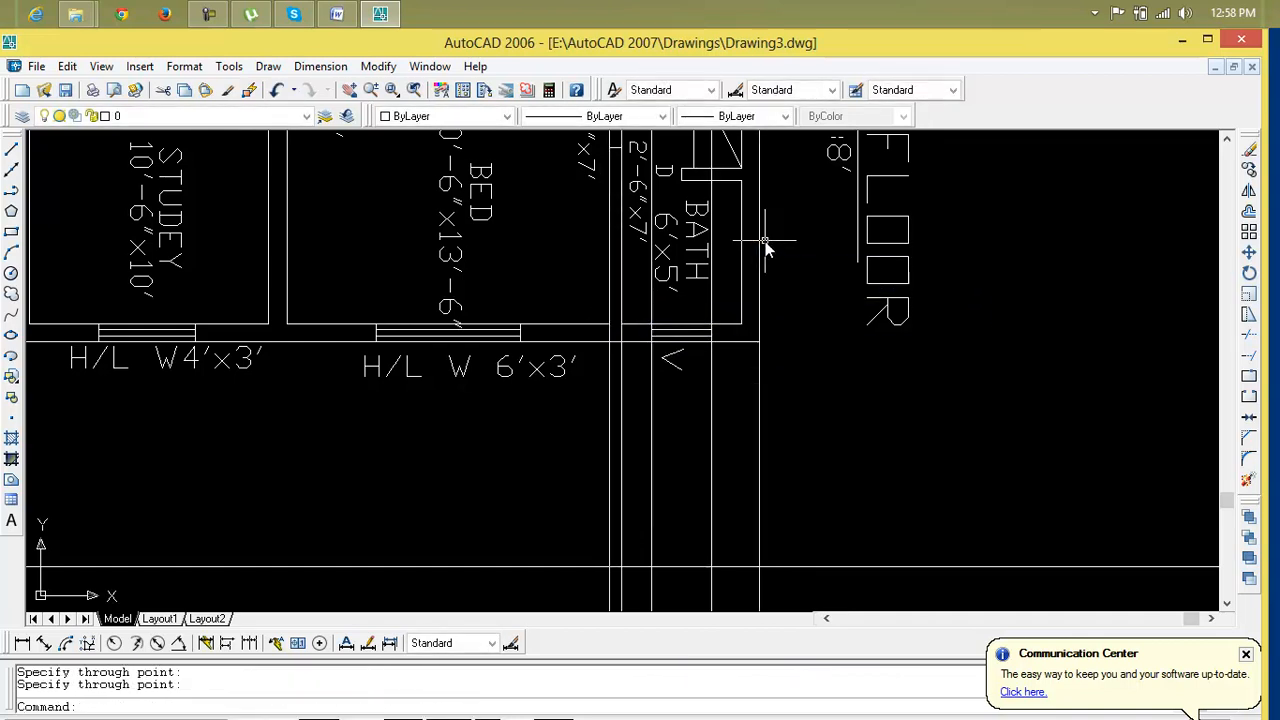
pyautogui.press('Return')
pyautogui.click(520, 340)
pyautogui.click(522, 297)
pyautogui.press('Return')
pyautogui.press('Return')
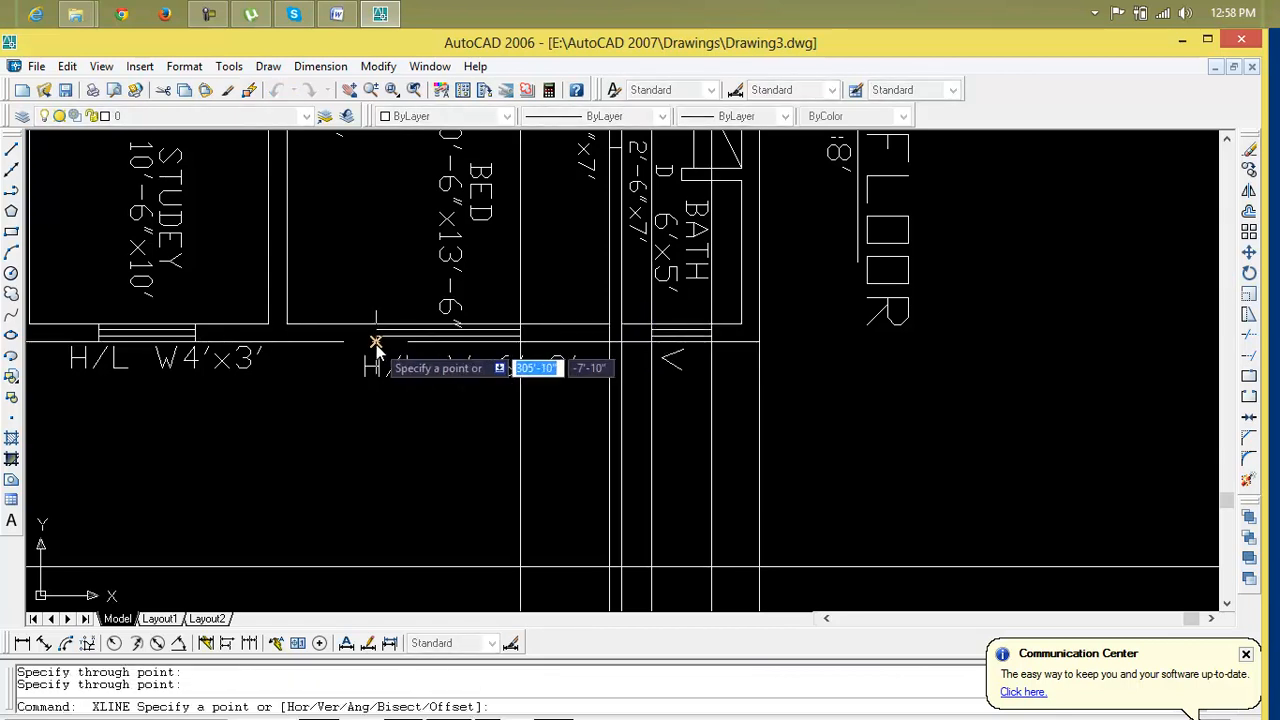
pyautogui.click(376, 343)
pyautogui.click(373, 279)
pyautogui.press('Return')
# Add and erase a vertical construction line at the bedroom's left wall
pyautogui.press('Return')
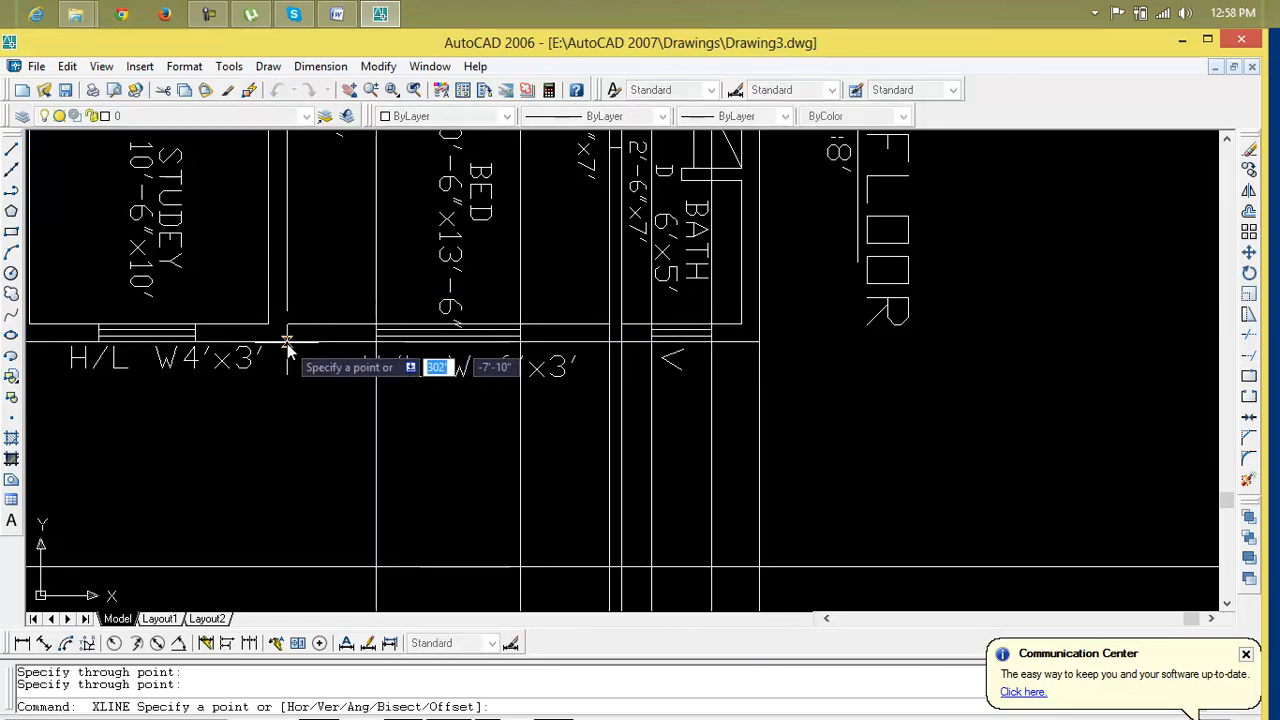
pyautogui.click(288, 342)
pyautogui.click(286, 302)
pyautogui.press('Return')
pyautogui.click(290, 360)
pyautogui.press('Delete')
pyautogui.scroll(-2, 289, 366)
pyautogui.moveTo(289, 366); pyautogui.dragTo(766, 357, button='middle')
pyautogui.scroll(-5, 765, 363)
pyautogui.scroll(-4, 766, 363)
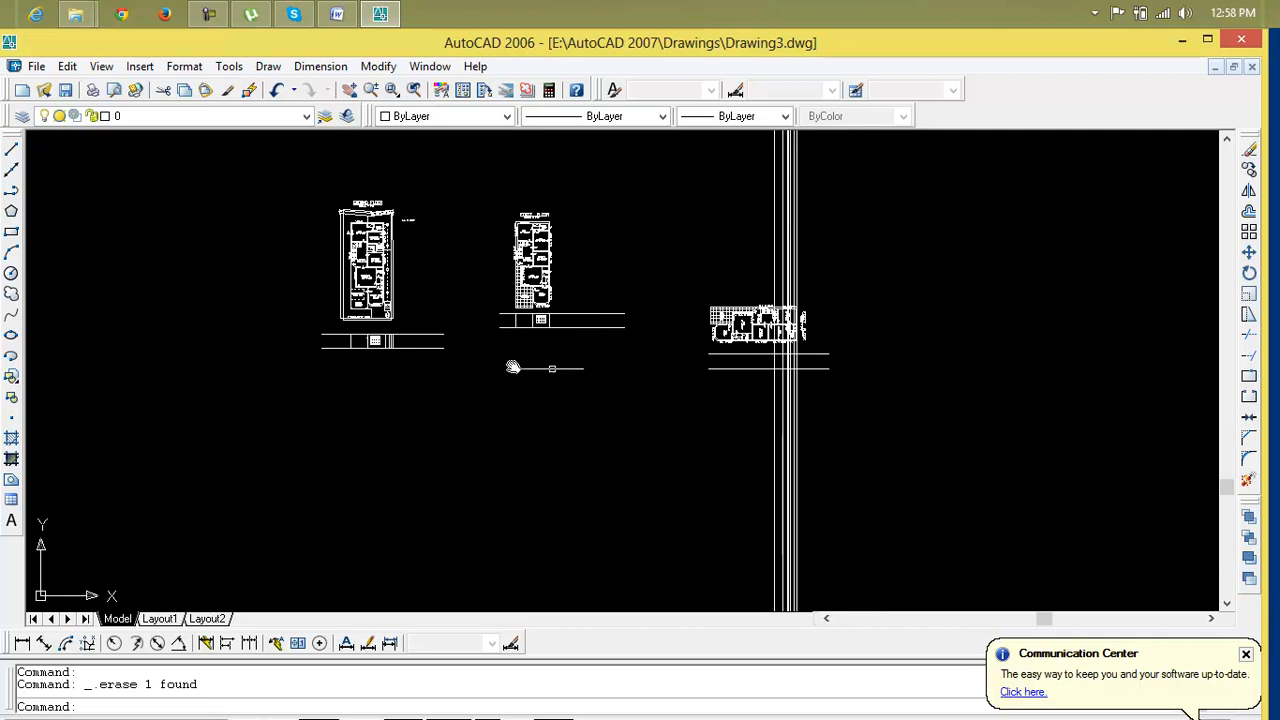
pyautogui.moveTo(619, 382); pyautogui.dragTo(652, 405, button='middle')
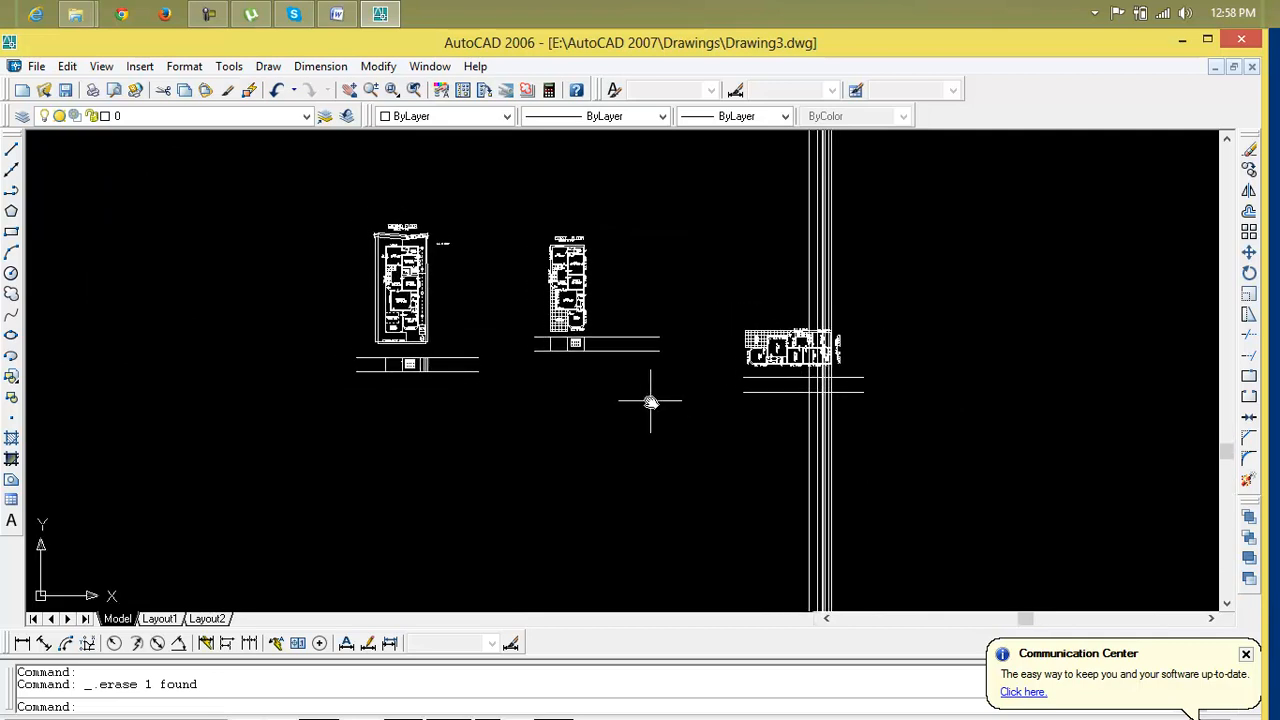